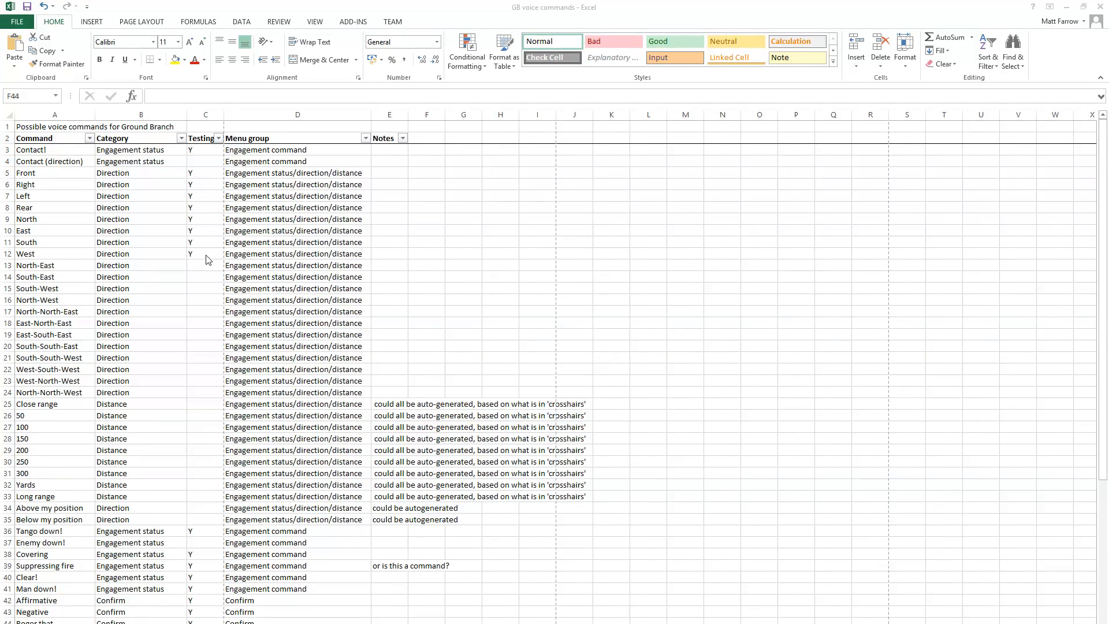
Filter the Testing column to show only rows marked Y and look over the commands listed in column A.
{"action": "left_click", "coordinate": [219, 139]}
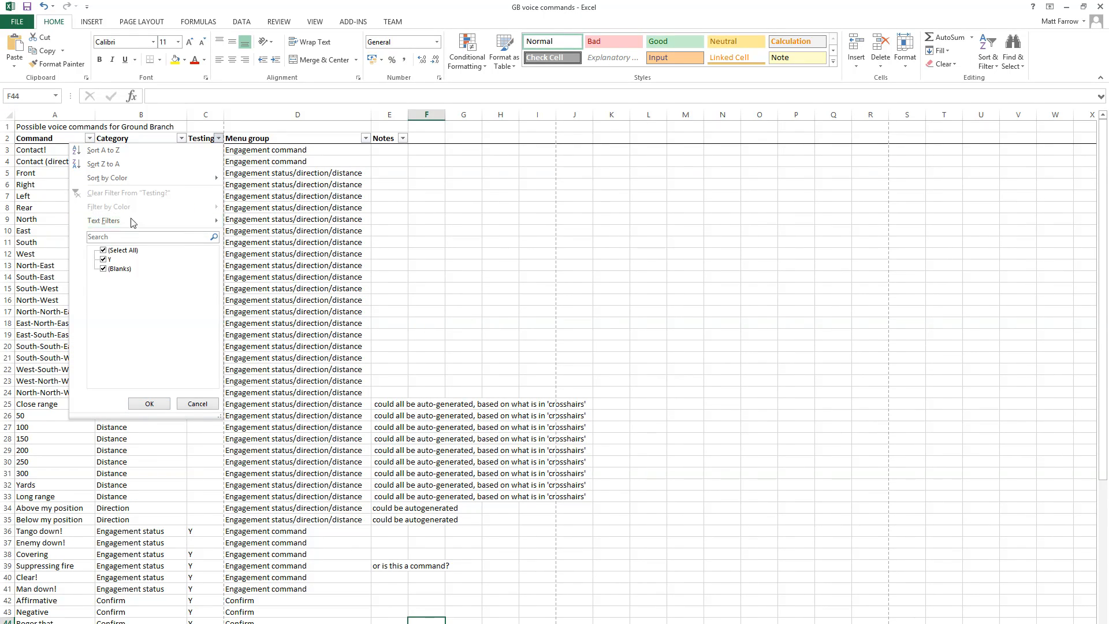
{"action": "left_click", "coordinate": [104, 268]}
{"action": "left_click", "coordinate": [148, 404]}
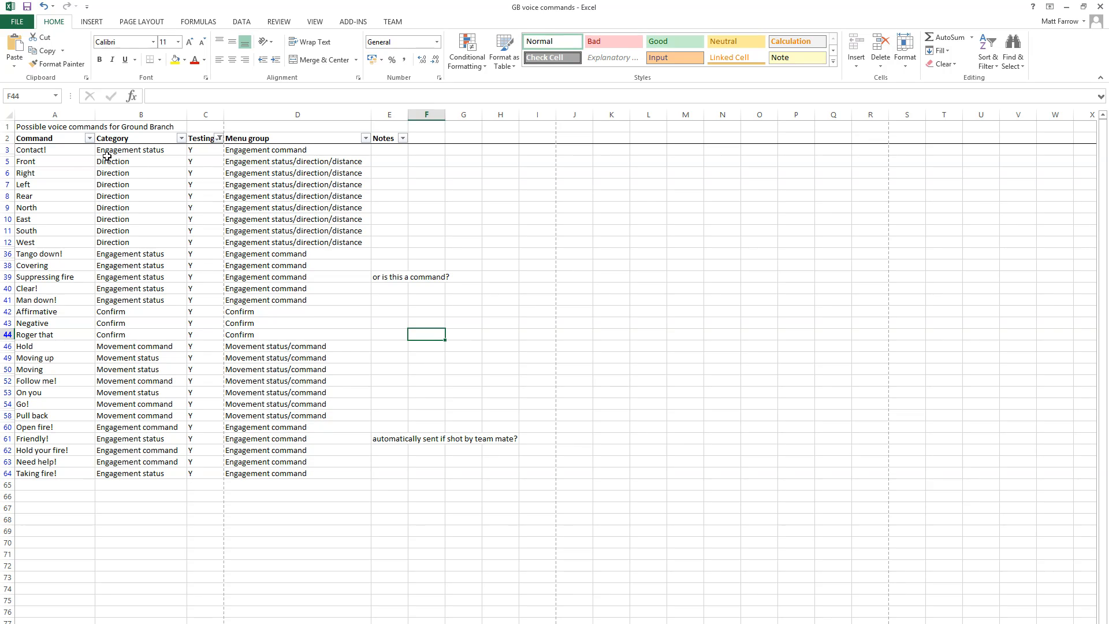
{"action": "left_click_drag", "start_coordinate": [29, 152], "coordinate": [46, 475]}
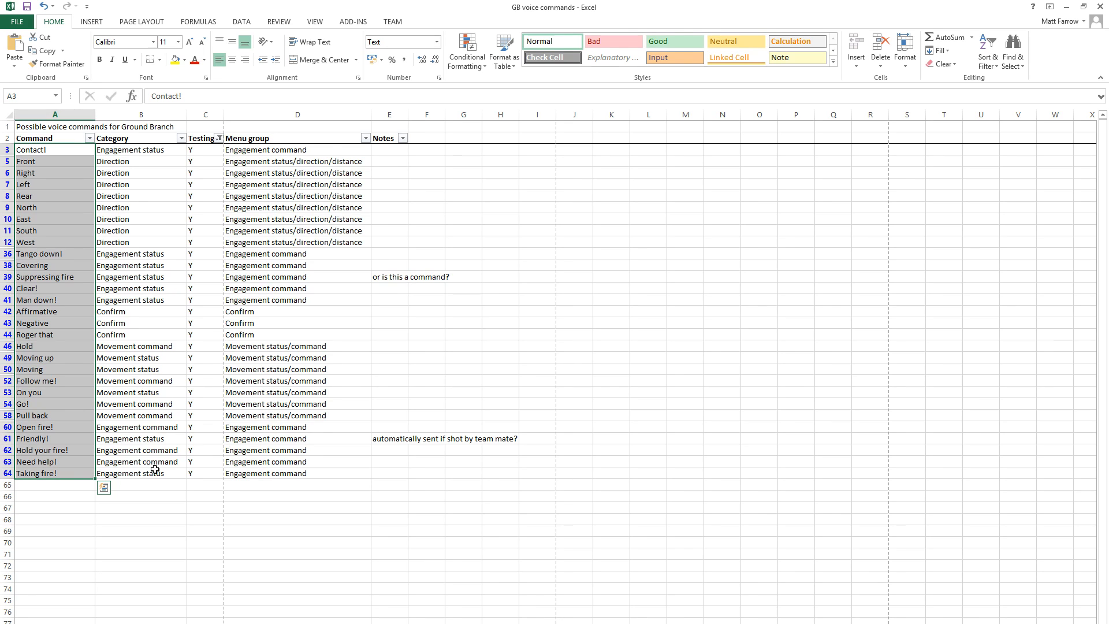
{"action": "left_click", "coordinate": [149, 426]}
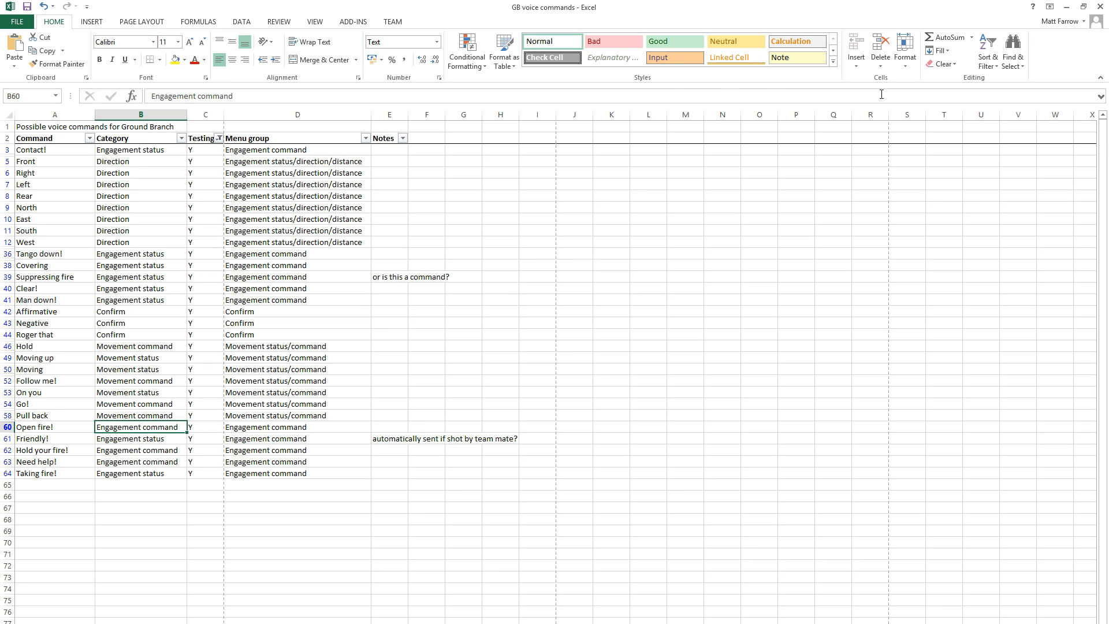
Switch to Reason and open the ZOOM0011_LR audio clip for editing at its start.
{"action": "left_click", "coordinate": [1066, 9]}
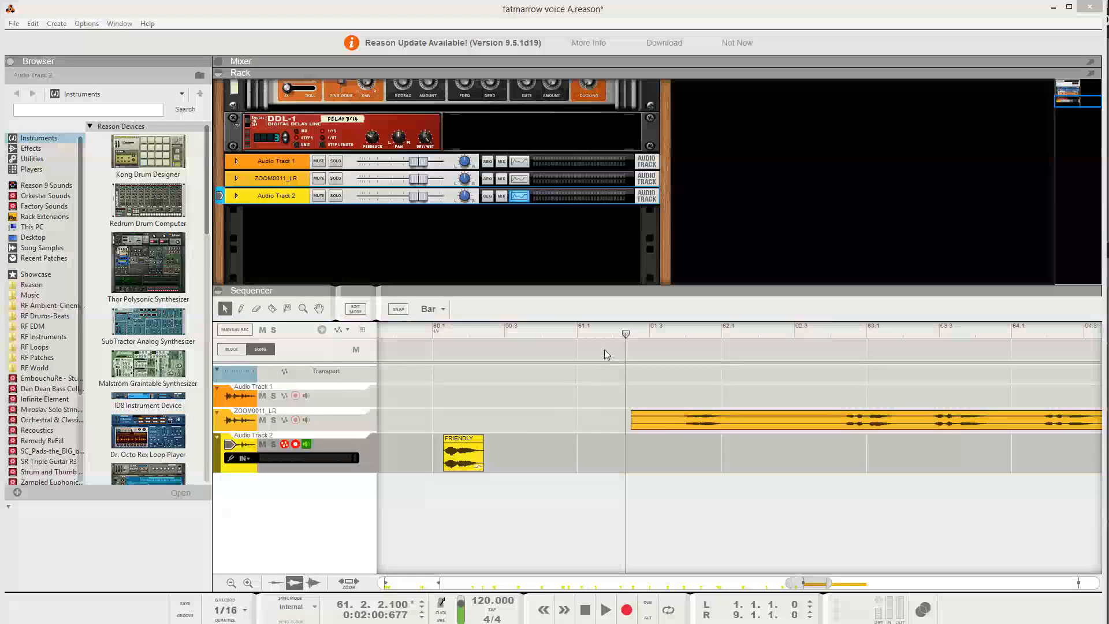
{"action": "left_click_drag", "start_coordinate": [628, 332], "coordinate": [627, 362]}
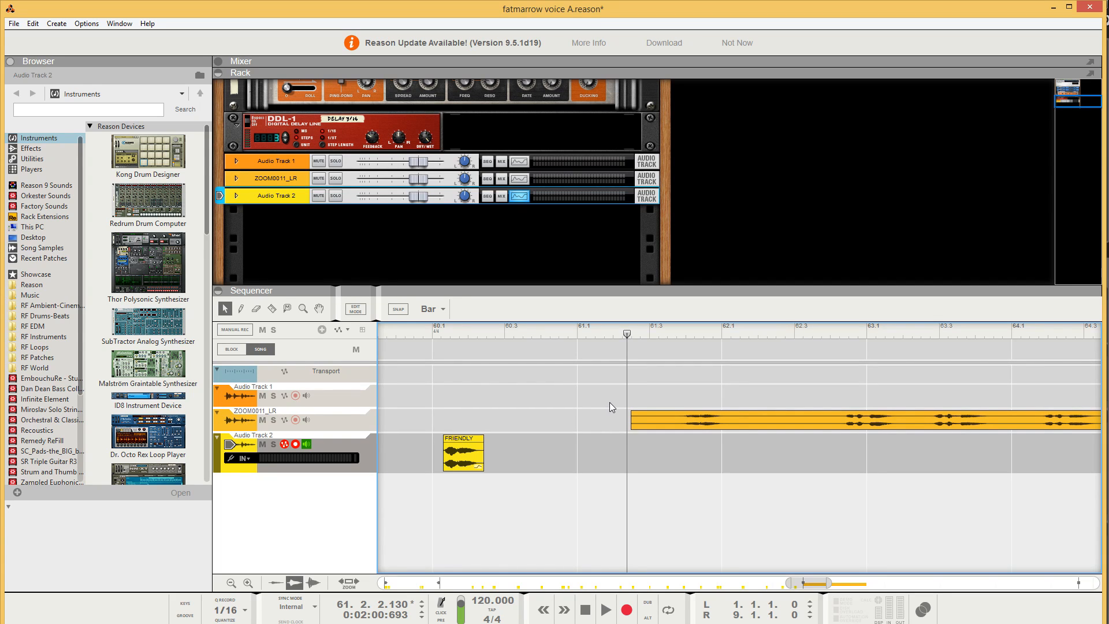
{"action": "double_click", "coordinate": [672, 420]}
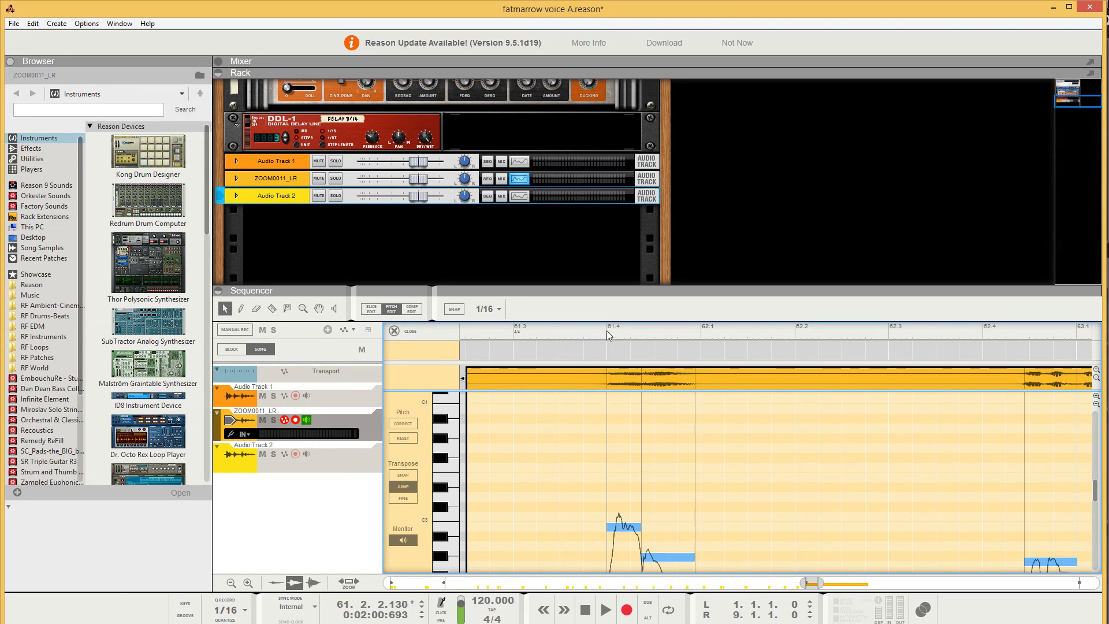
Play the first take in the ZOOM0011_LR clip repeatedly from just before bar 61.4.
{"action": "left_click_drag", "start_coordinate": [606, 332], "coordinate": [605, 333]}
{"action": "key", "text": "space"}
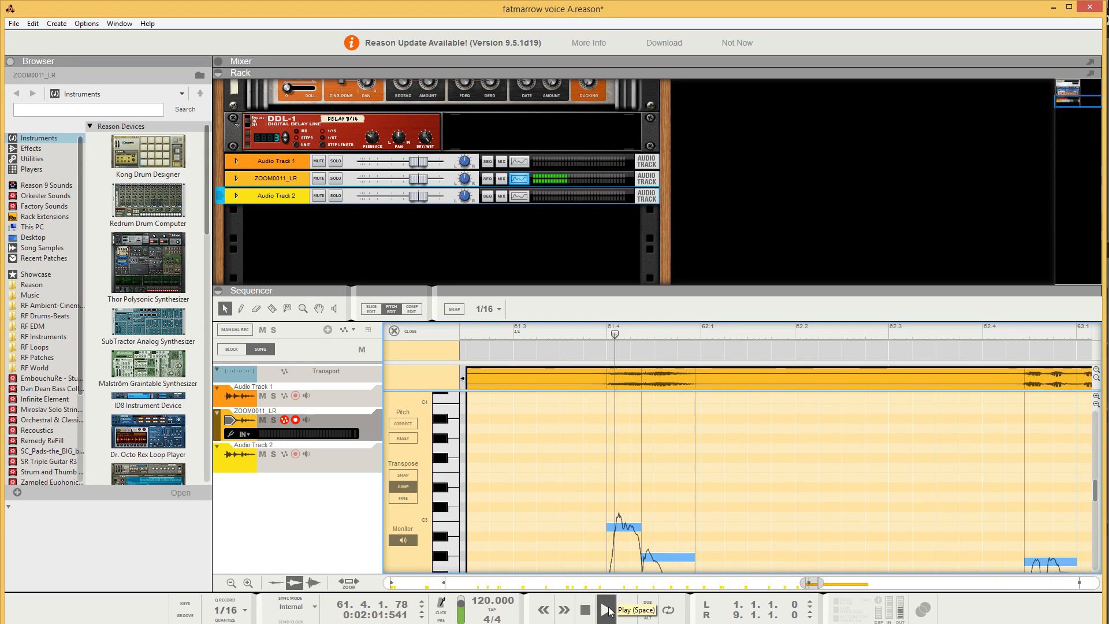
{"action": "left_click", "coordinate": [585, 611]}
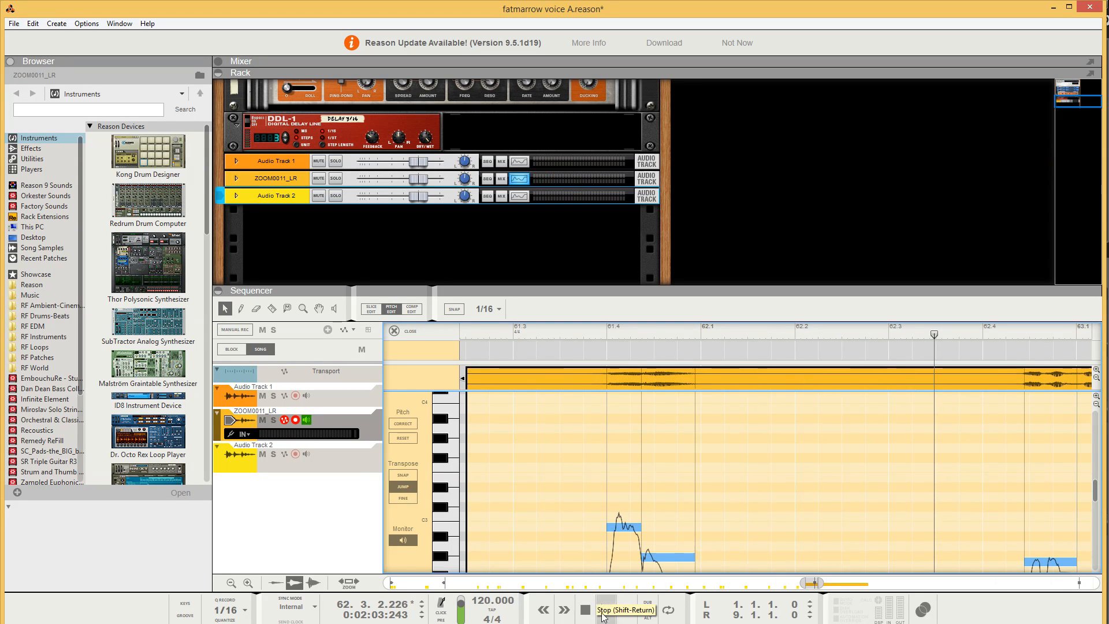
{"action": "left_click", "coordinate": [580, 610]}
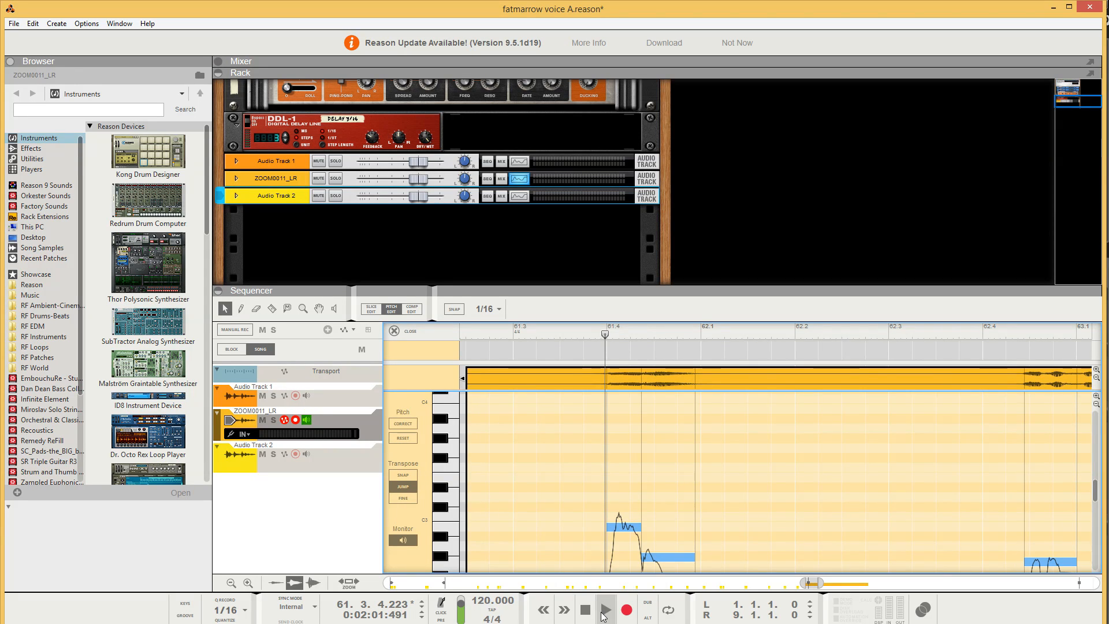
{"action": "left_click", "coordinate": [604, 612]}
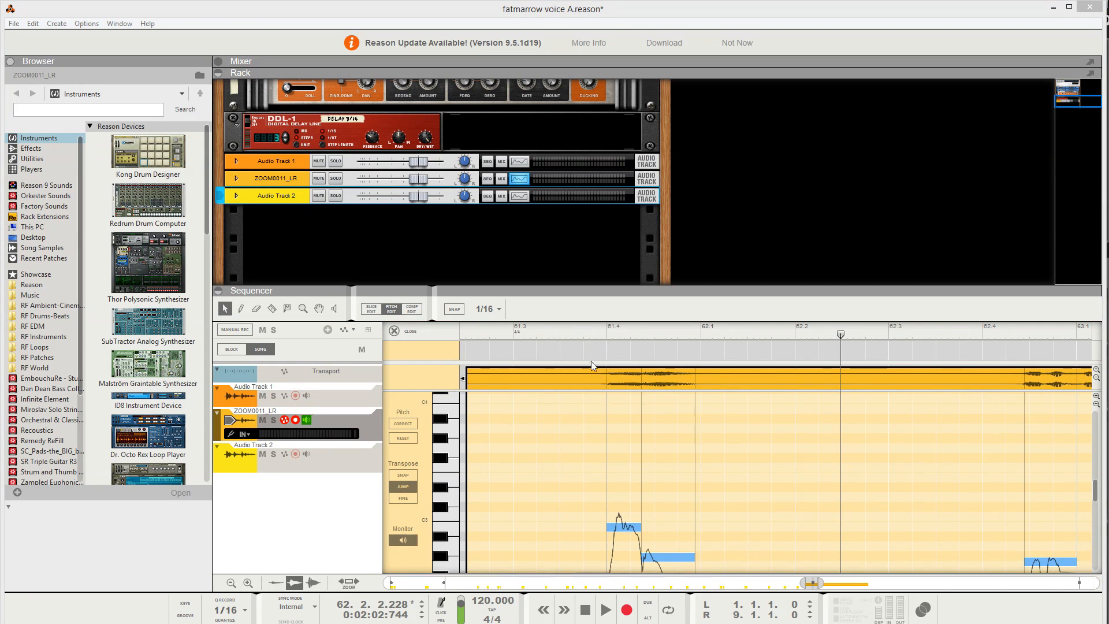
{"action": "left_click", "coordinate": [602, 330]}
{"action": "left_click", "coordinate": [604, 611]}
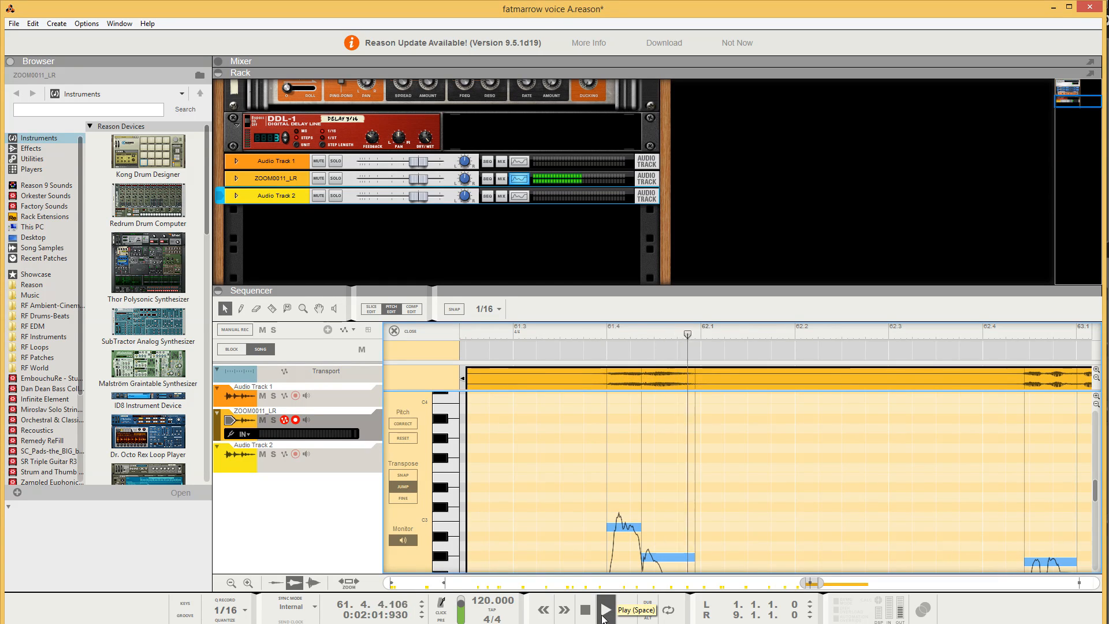
{"action": "left_click", "coordinate": [585, 609]}
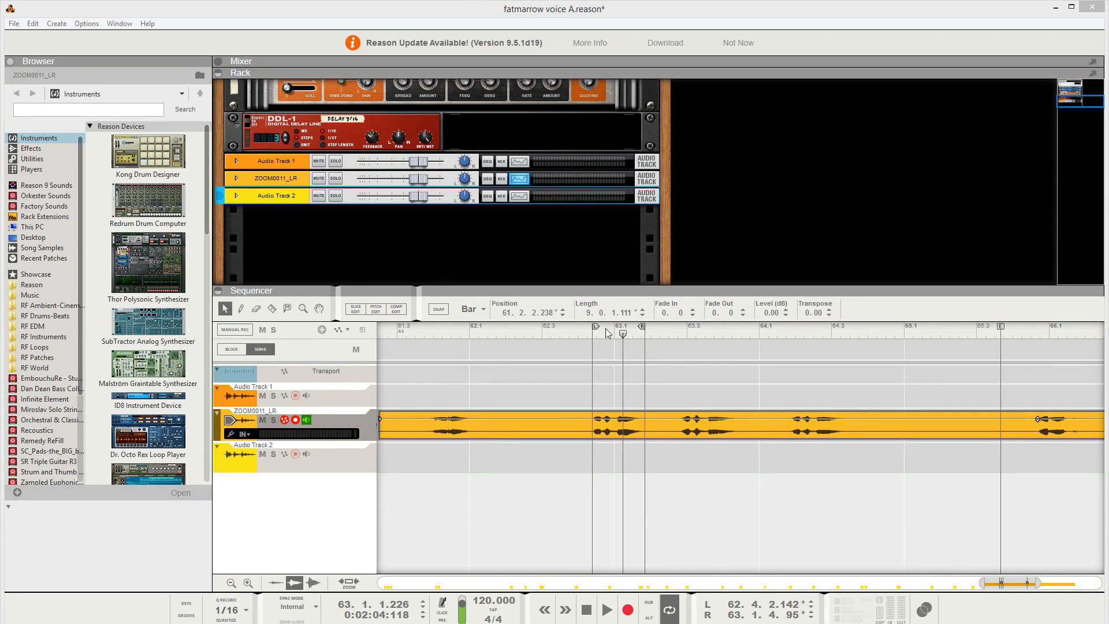
Play the take near bar 62.4, then widen the loop range to span from about 62.2.3 to about 64.3.4.
{"action": "left_click_drag", "start_coordinate": [625, 333], "coordinate": [589, 335]}
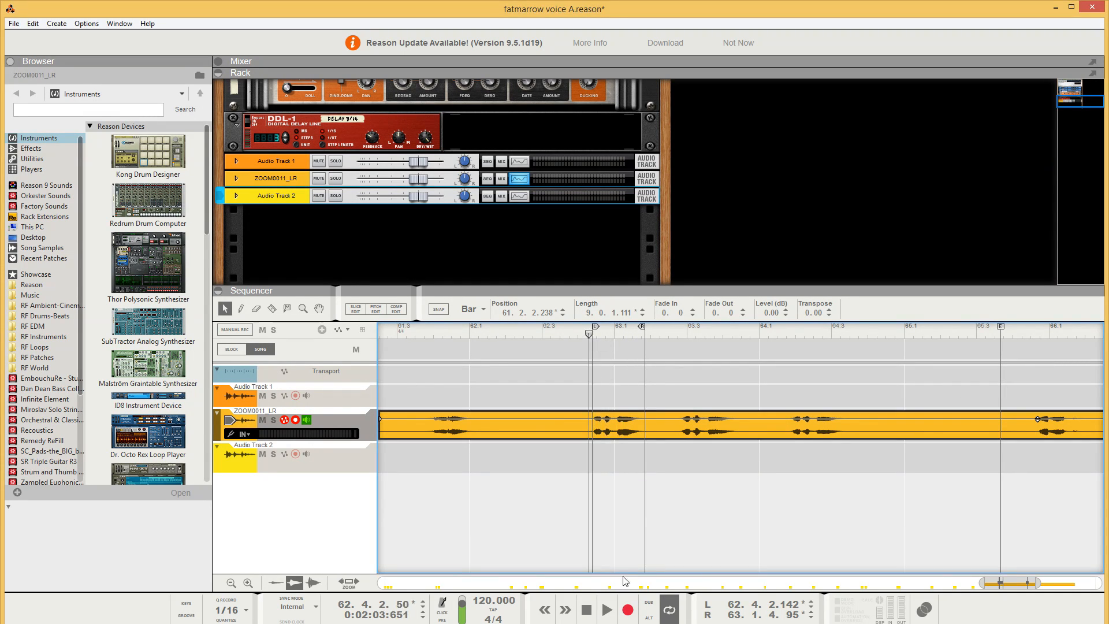
{"action": "left_click", "coordinate": [607, 615]}
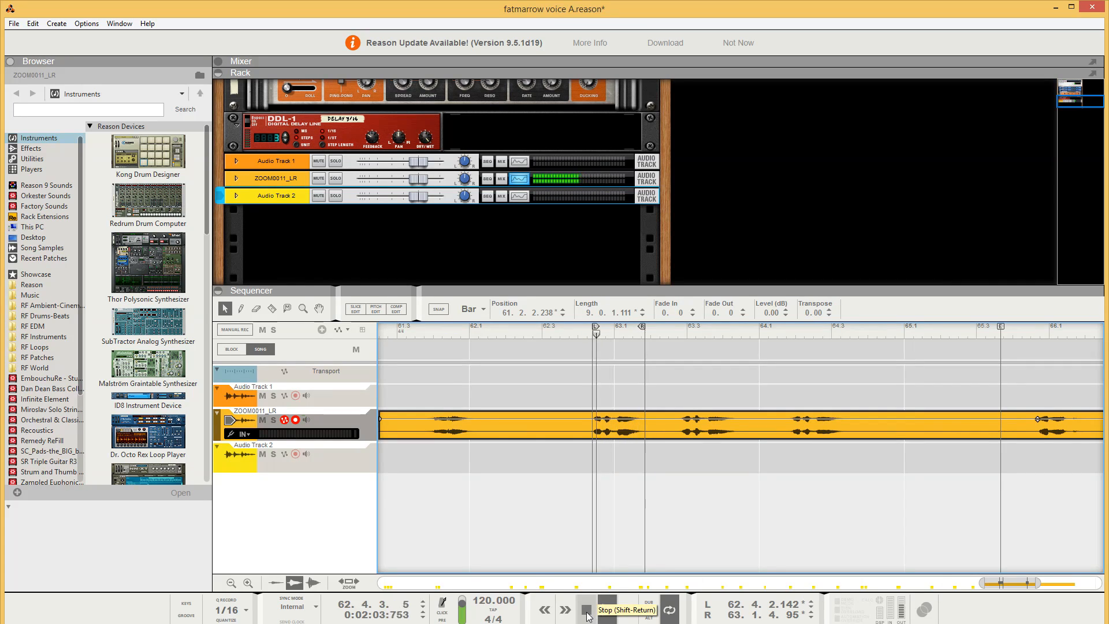
{"action": "left_click", "coordinate": [587, 616]}
{"action": "left_click_drag", "start_coordinate": [592, 327], "coordinate": [530, 327]}
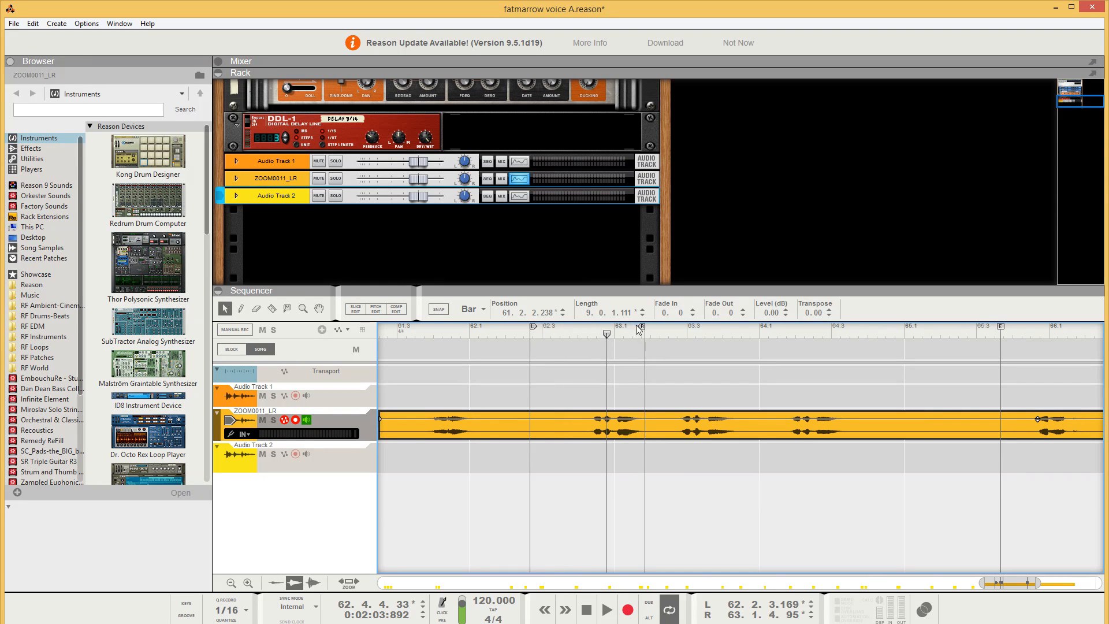
{"action": "left_click_drag", "start_coordinate": [638, 327], "coordinate": [866, 351]}
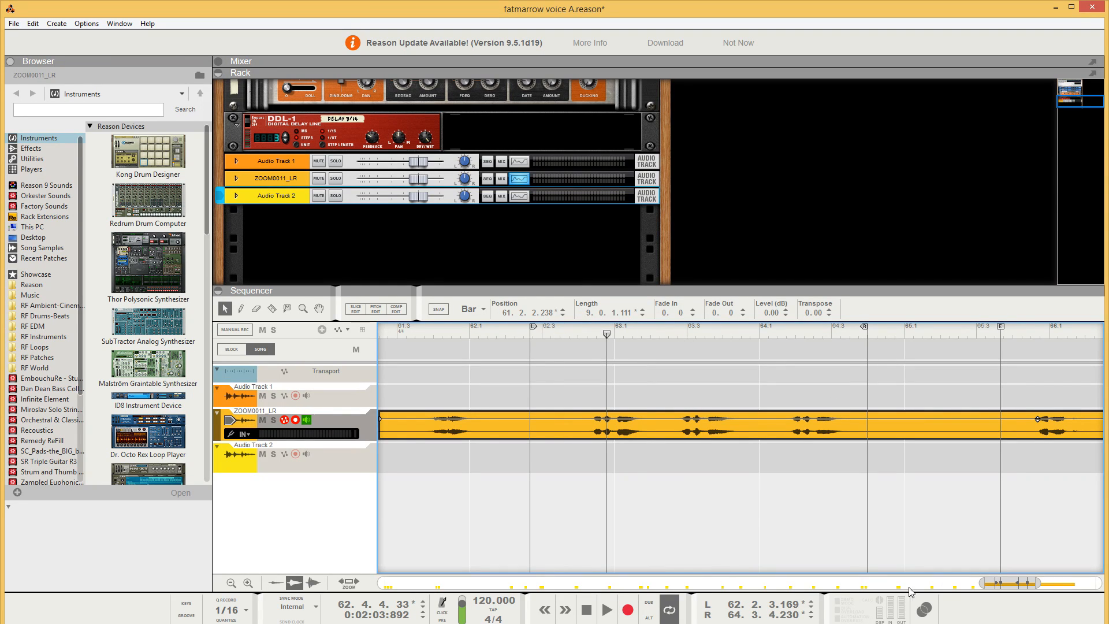
Play the FRIENDLY clip on Audio Track 2 from its start at about bar 60.1.
{"action": "left_click_drag", "start_coordinate": [1003, 585], "coordinate": [982, 586]}
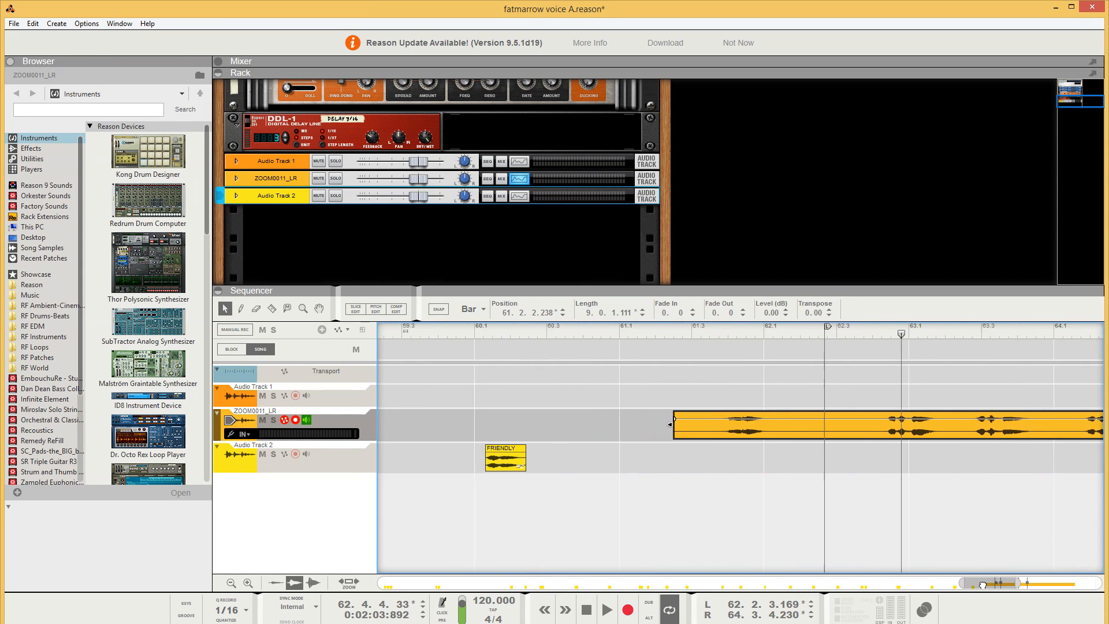
{"action": "left_click", "coordinate": [479, 333]}
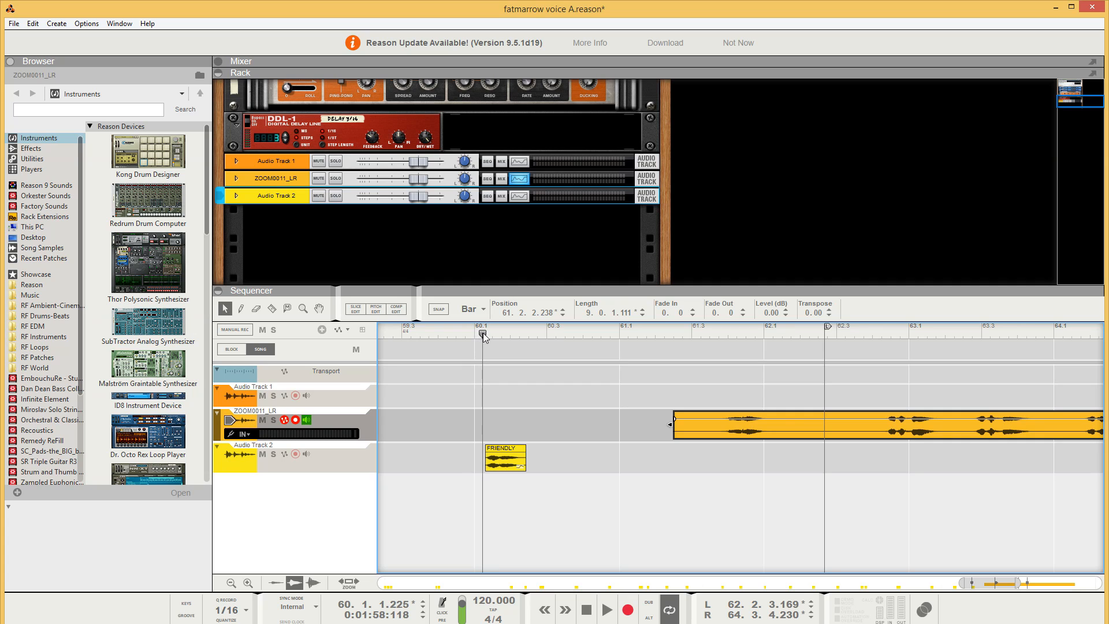
{"action": "left_click", "coordinate": [606, 612]}
{"action": "left_click", "coordinate": [586, 610]}
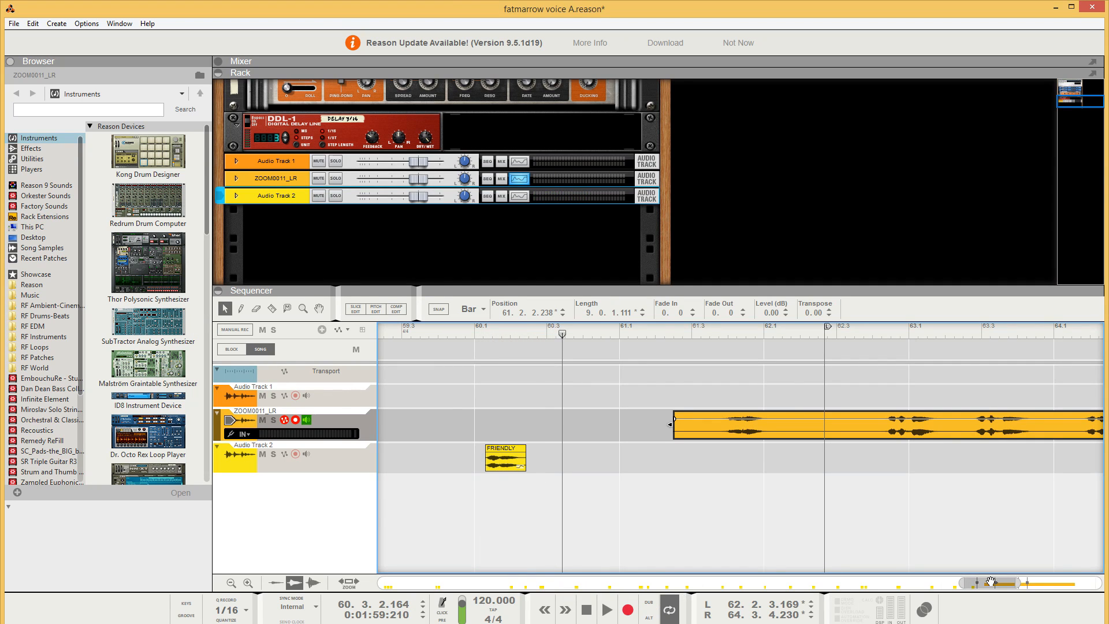
Play the ZOOM0011_LR takes from just before the first take, at about bar 61.3.
{"action": "mouse_move", "coordinate": [1011, 581]}
{"action": "left_mouse_down"}
{"action": "mouse_move", "coordinate": [984, 583]}
{"action": "mouse_move", "coordinate": [995, 582]}
{"action": "left_mouse_up"}
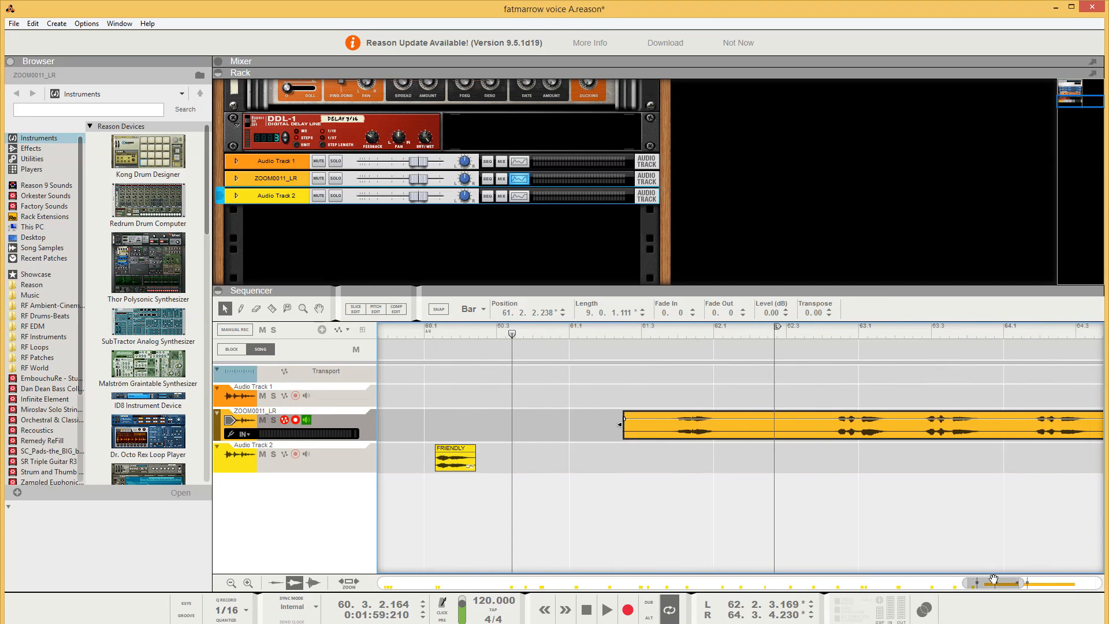
{"action": "left_click", "coordinate": [659, 327]}
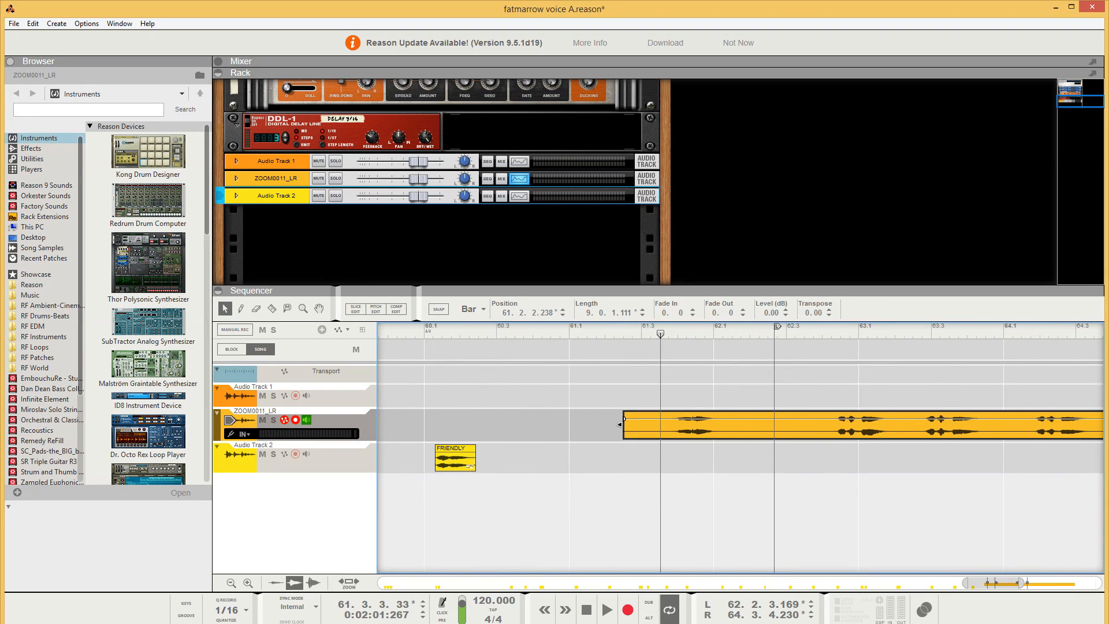
{"action": "left_click", "coordinate": [607, 609]}
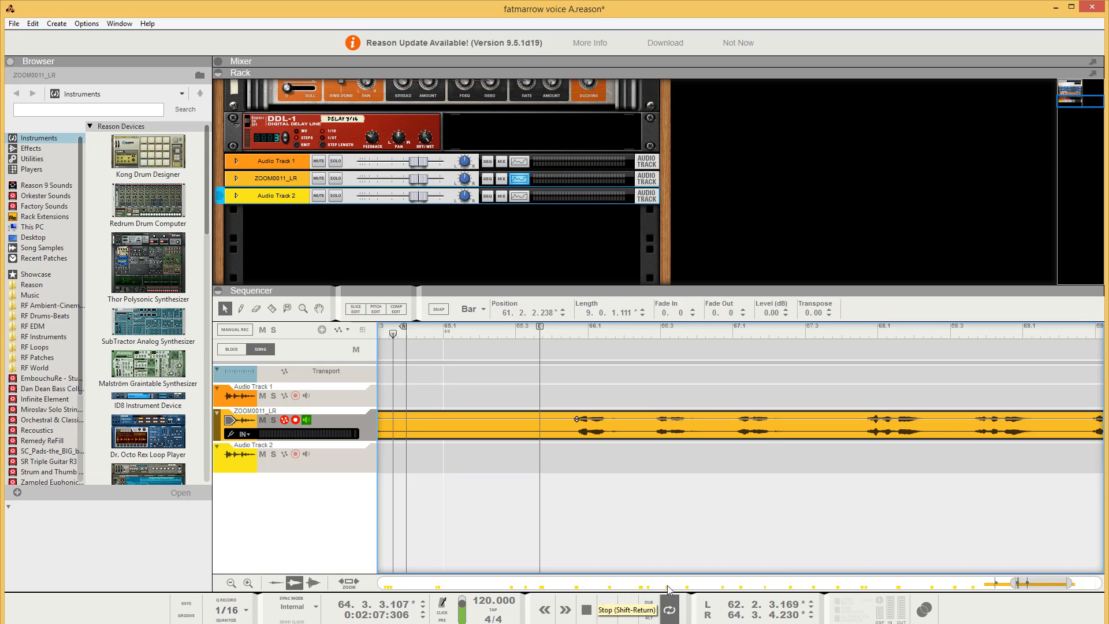
Play the ZOOM0011_LR takes again from the second take, at about bar 62.4.
{"action": "left_click_drag", "start_coordinate": [1037, 585], "coordinate": [1003, 592]}
{"action": "left_click", "coordinate": [585, 347]}
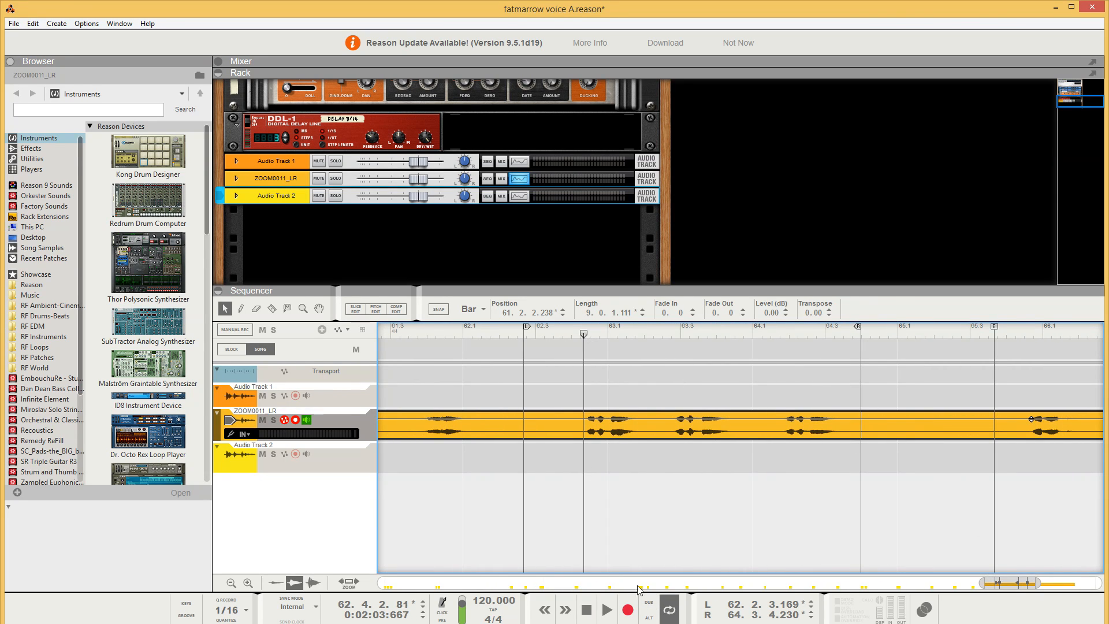
{"action": "left_click", "coordinate": [606, 609]}
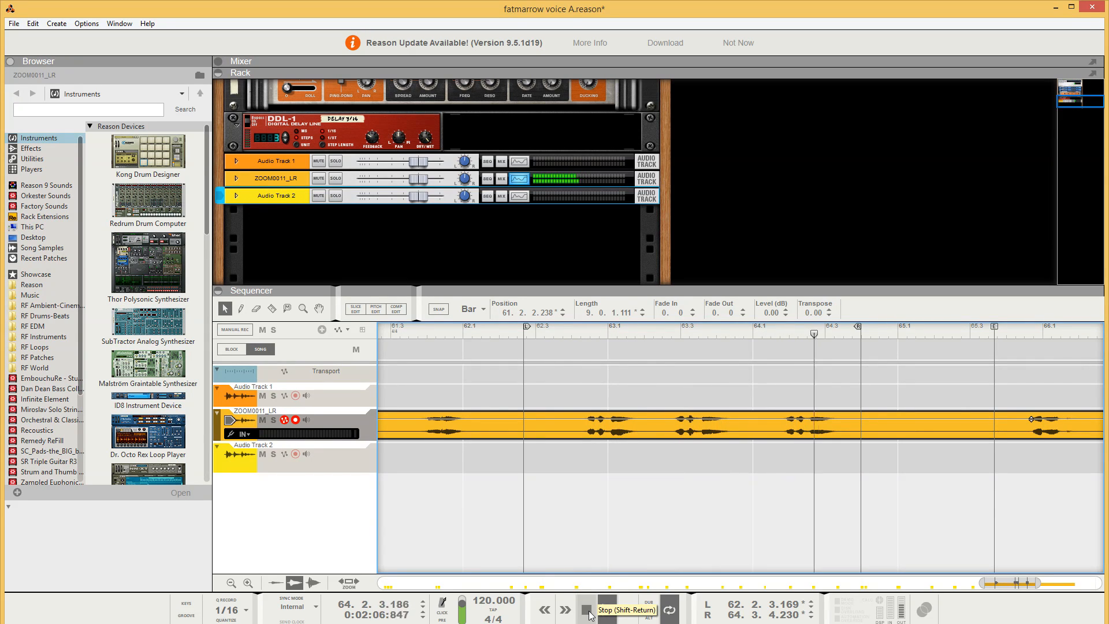
{"action": "left_click", "coordinate": [587, 610]}
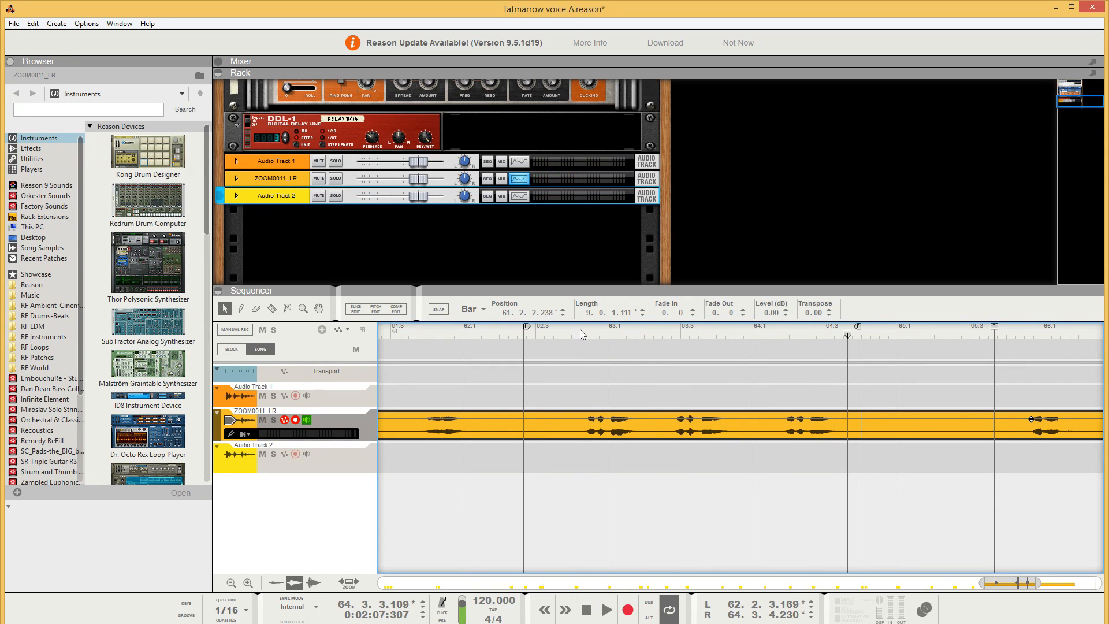
Cut the second take out of the ZOOM0011_LR clip with the Razor at about 62.4.2 and move it to Audio Track 2.
{"action": "left_click_drag", "start_coordinate": [580, 331], "coordinate": [585, 331]}
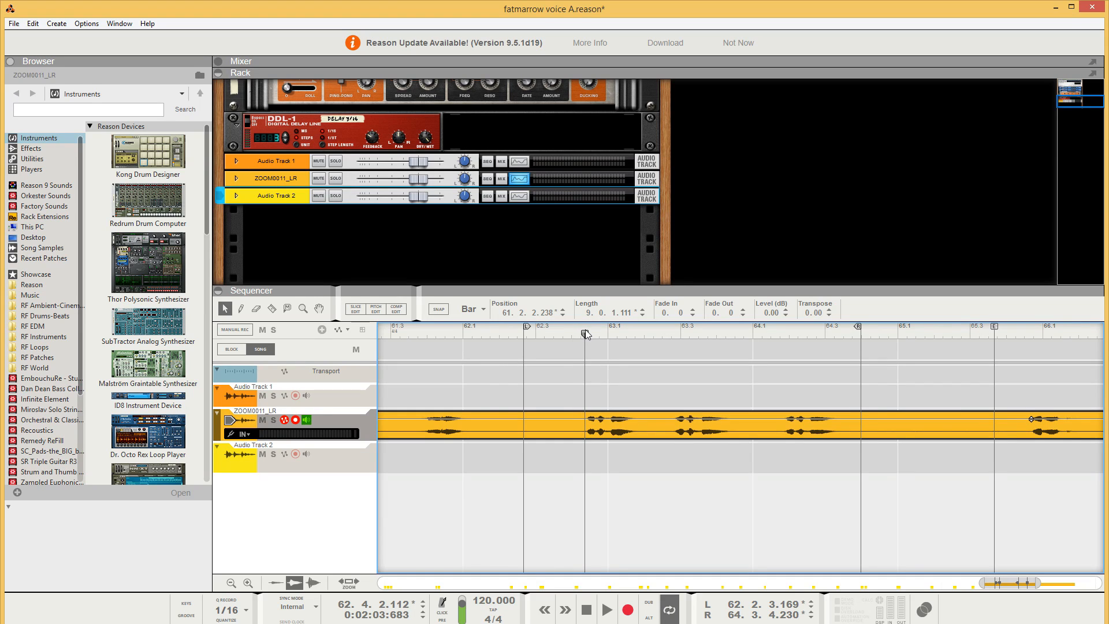
{"action": "left_click", "coordinate": [272, 308]}
{"action": "left_click", "coordinate": [589, 424]}
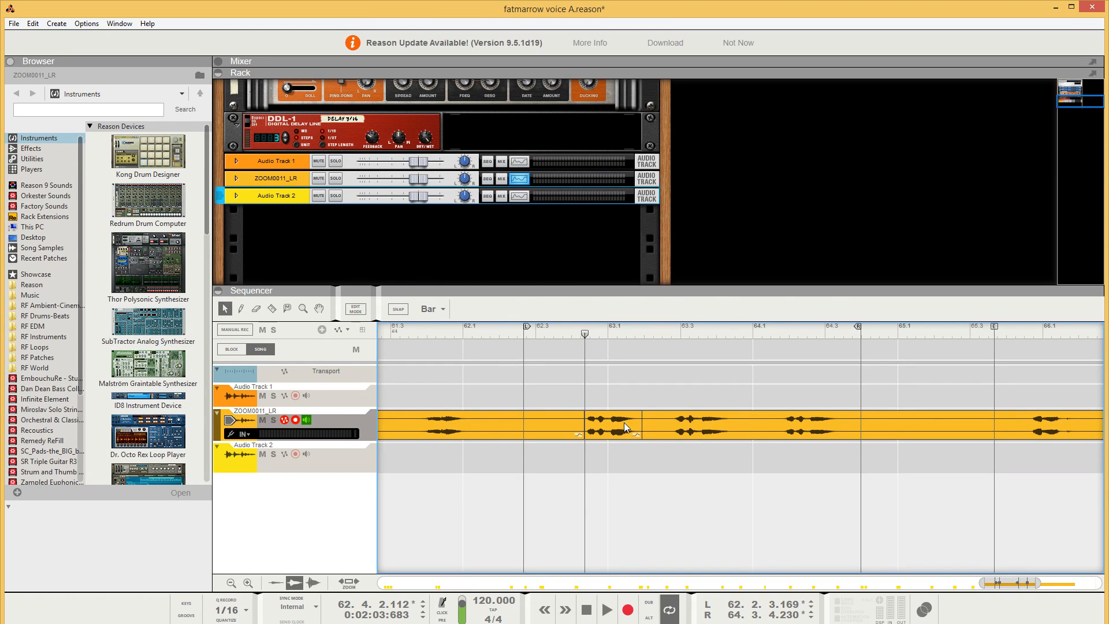
{"action": "left_click_drag", "start_coordinate": [624, 428], "coordinate": [471, 462]}
Label the moved clip HOLD YOUR FIRE and delete the leftover ZOOM0011_LR piece before the cut.
{"action": "right_click", "coordinate": [459, 462]}
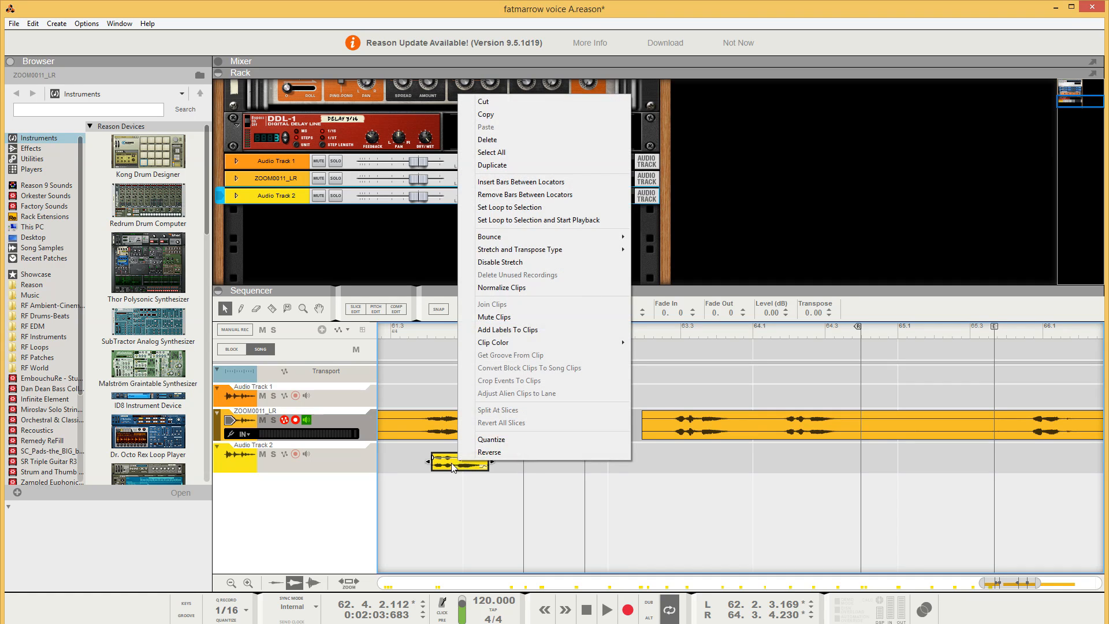
{"action": "left_click", "coordinate": [511, 329]}
{"action": "type", "text": "HOLD YOUR FIRE"}
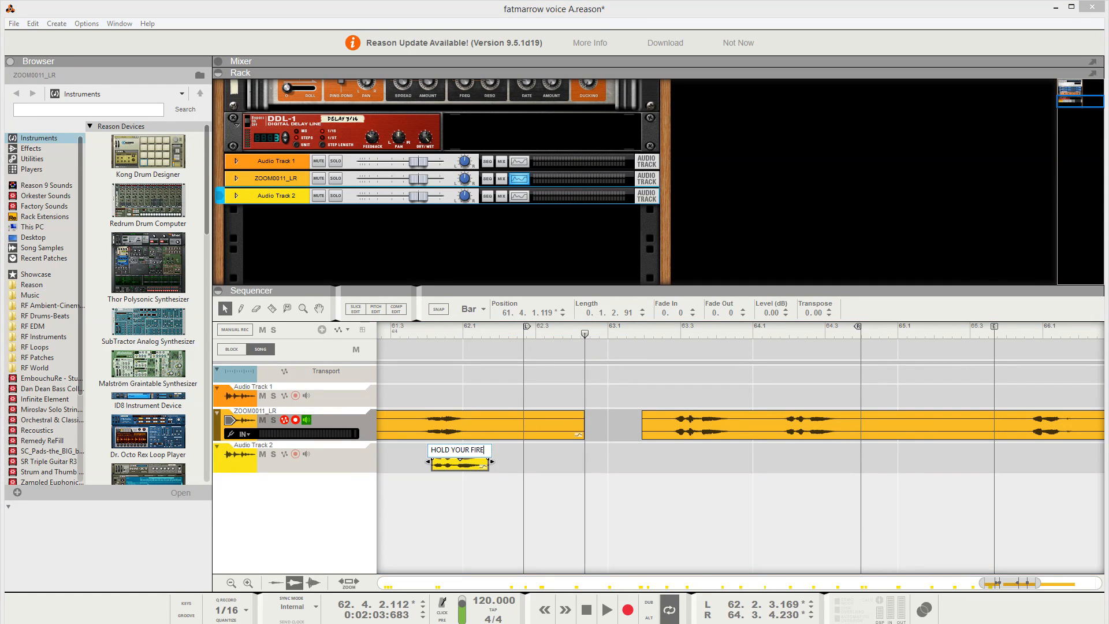
{"action": "key", "text": "Return"}
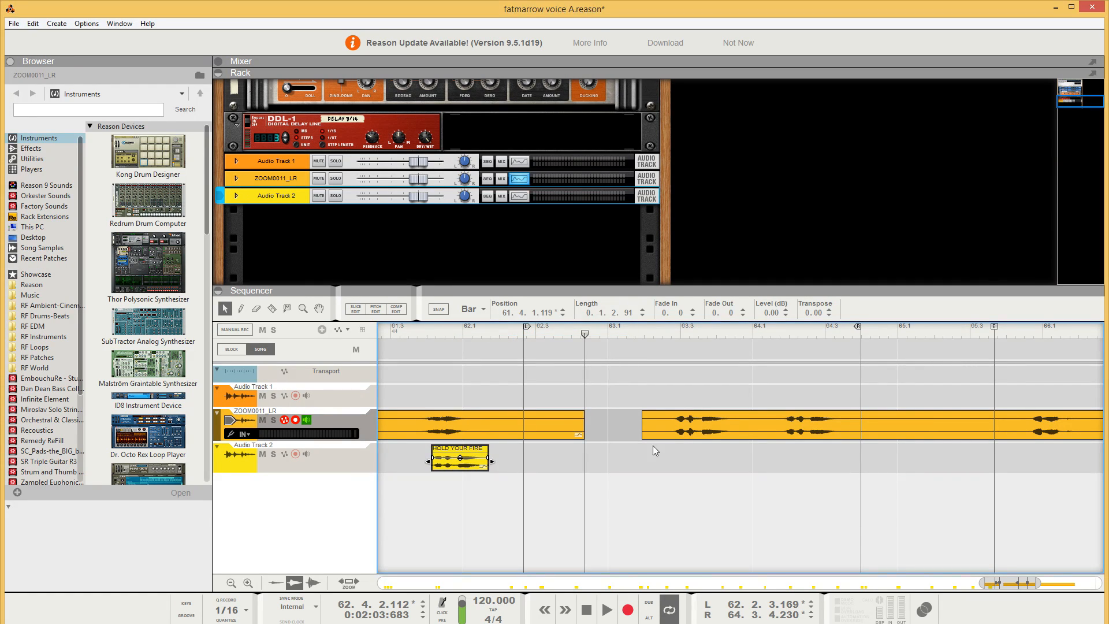
{"action": "left_click", "coordinate": [491, 426]}
{"action": "key", "text": "Delete"}
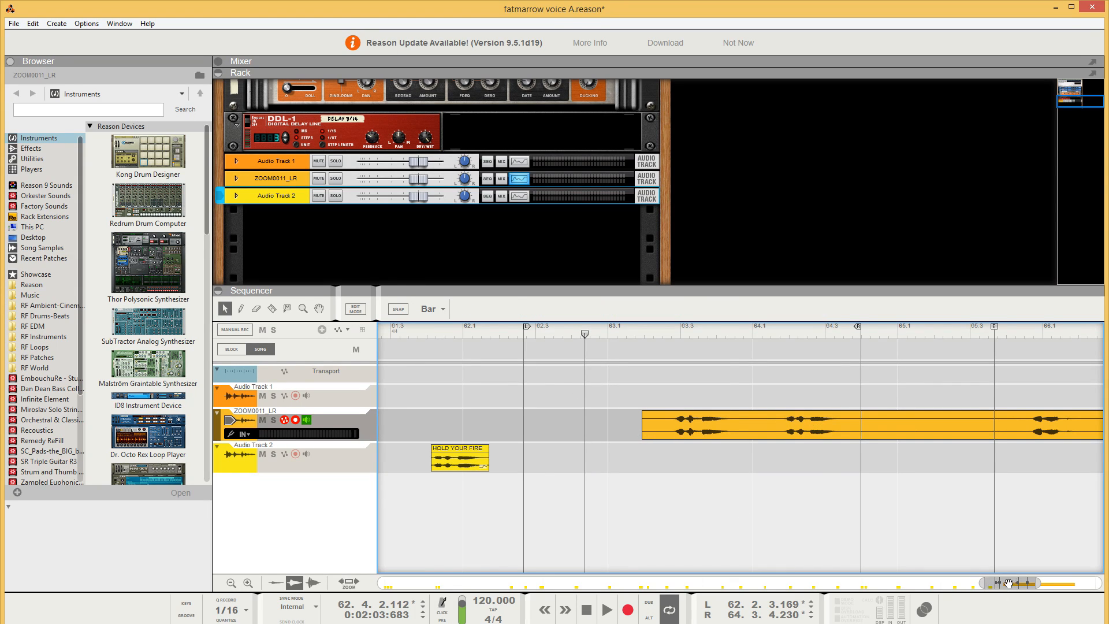
Play the next ZOOM0011_LR takes, starting at about 65.4.1.
{"action": "left_click_drag", "start_coordinate": [1010, 584], "coordinate": [1021, 585]}
{"action": "left_click", "coordinate": [823, 335]}
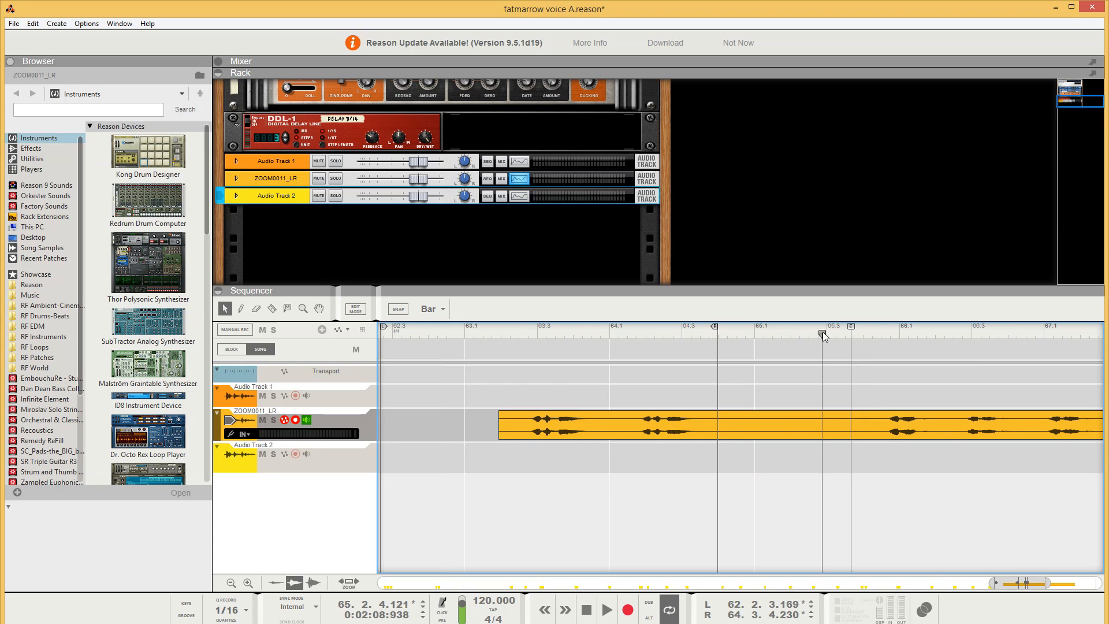
{"action": "left_click_drag", "start_coordinate": [820, 336], "coordinate": [871, 347]}
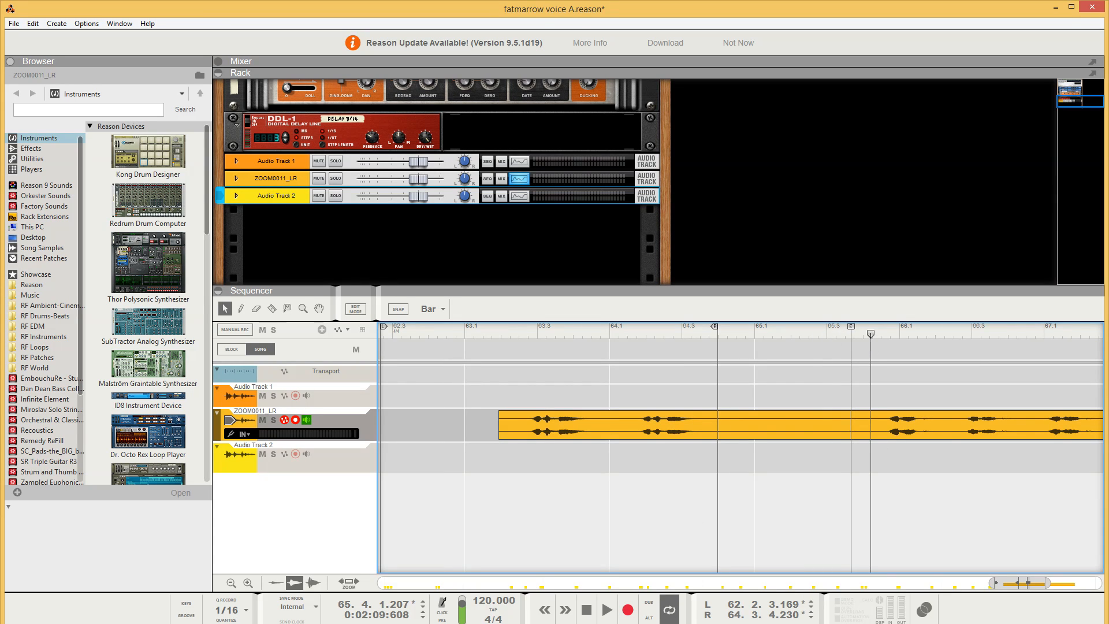
{"action": "left_click", "coordinate": [606, 610]}
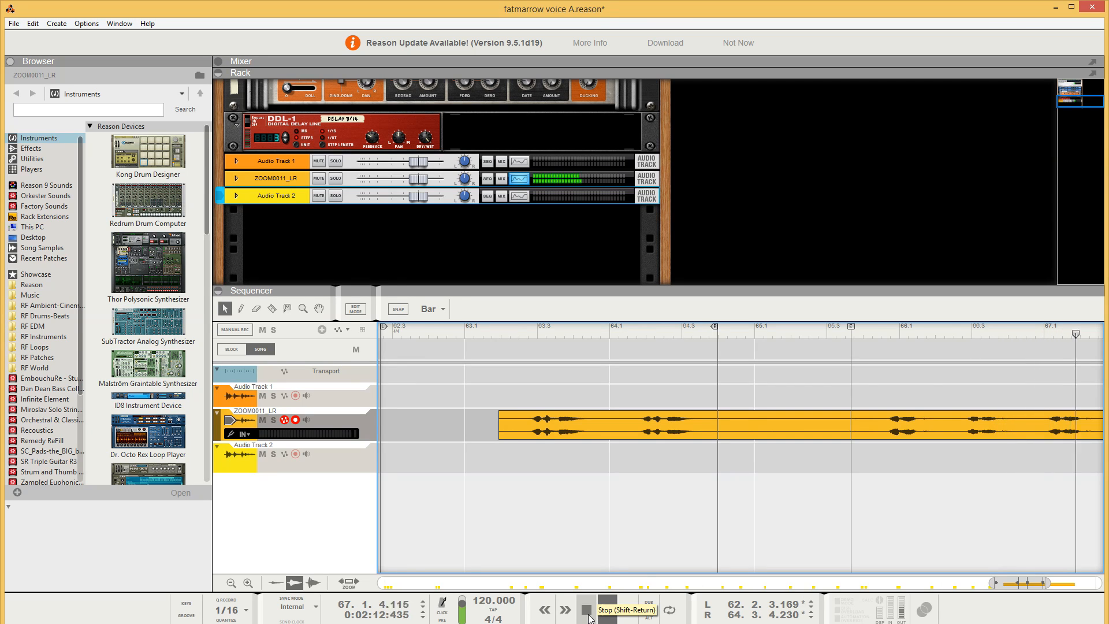
{"action": "left_click", "coordinate": [587, 614]}
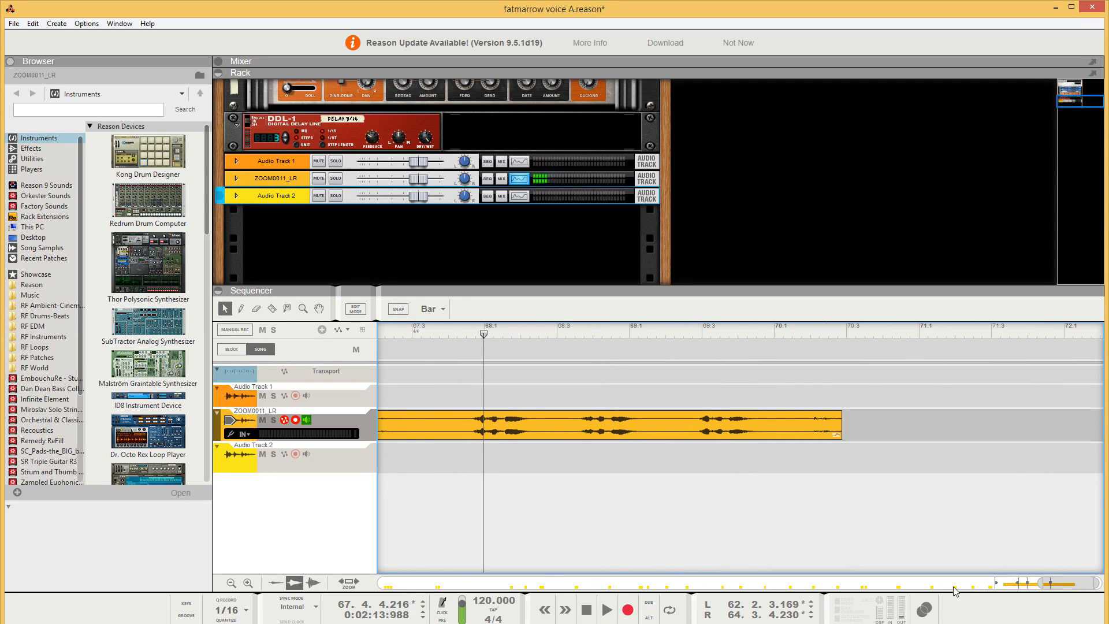
Replay the ZOOM0011_LR takes from just before the take at bar 66.
{"action": "left_click_drag", "start_coordinate": [1055, 583], "coordinate": [1025, 594]}
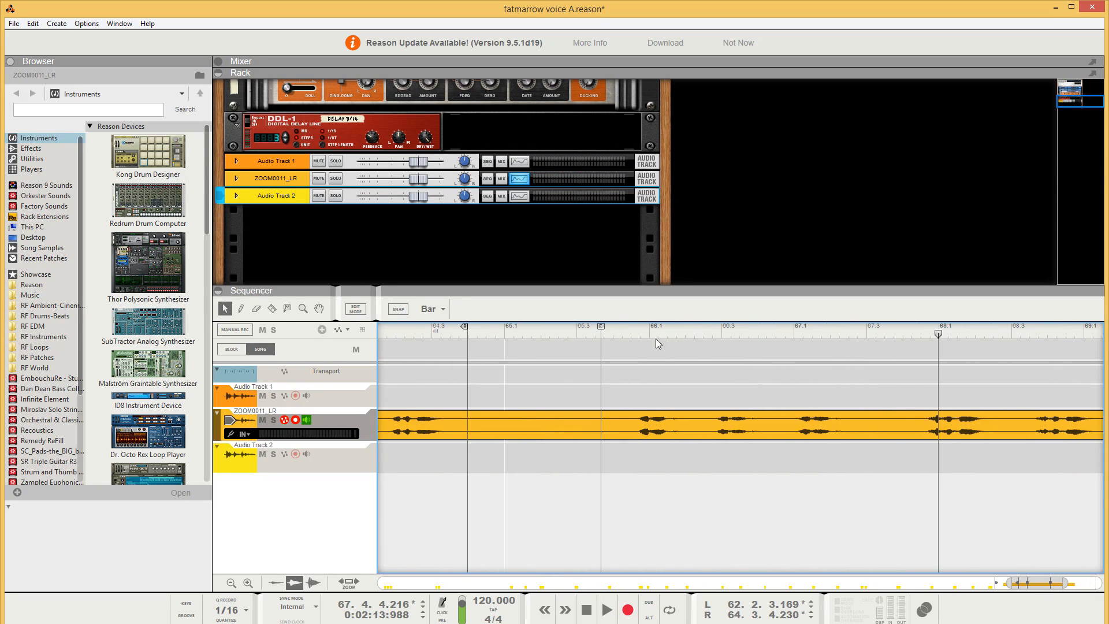
{"action": "left_click", "coordinate": [629, 332]}
{"action": "left_click", "coordinate": [607, 609]}
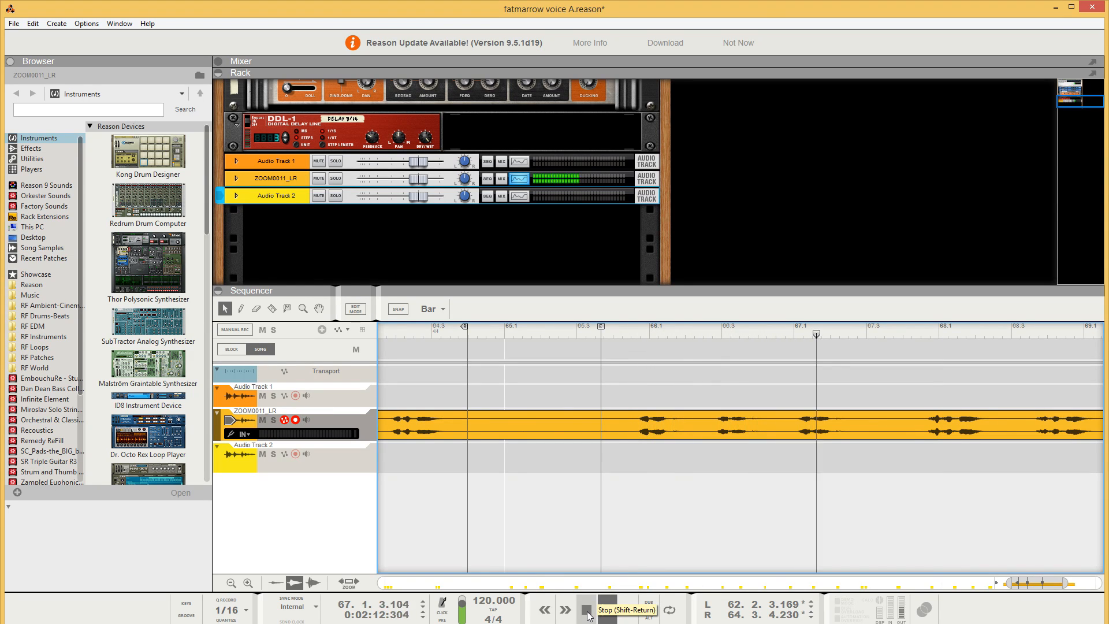
{"action": "left_click", "coordinate": [587, 611]}
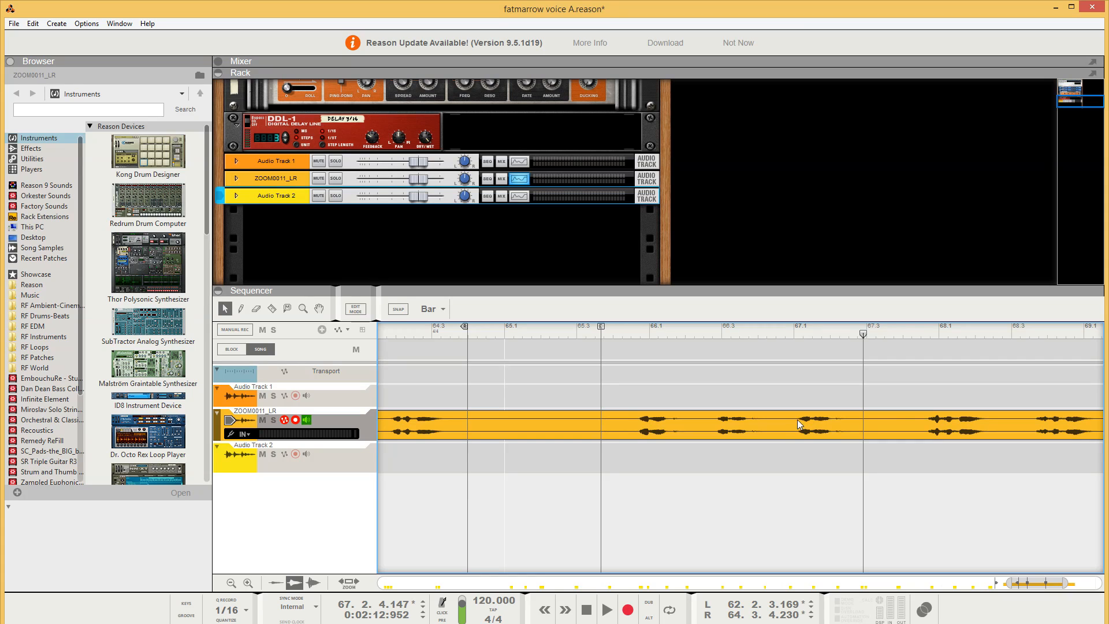
Cut the take at bar 66 out of the ZOOM0011_LR clip with the Razor and move it to Audio Track 2 at about 65.1.1.
{"action": "left_click_drag", "start_coordinate": [638, 334], "coordinate": [638, 335]}
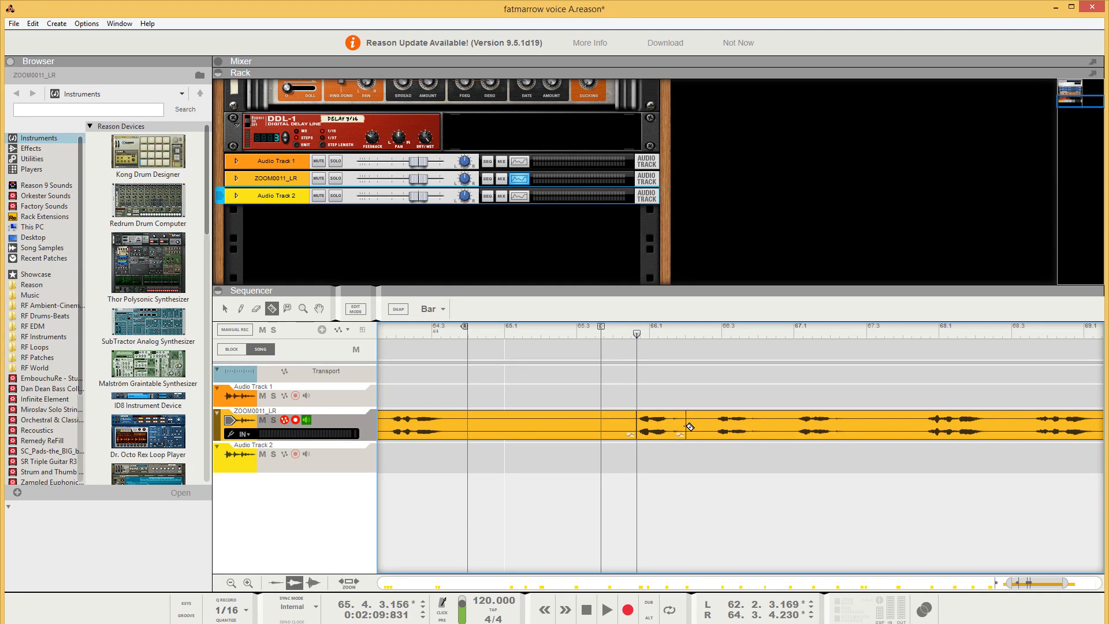
{"action": "left_click", "coordinate": [226, 310]}
{"action": "left_click_drag", "start_coordinate": [652, 441], "coordinate": [521, 465]}
Label the moved clip NEED HELP! and delete the leftover ZOOM0011_LR piece before the cut.
{"action": "right_click", "coordinate": [515, 465]}
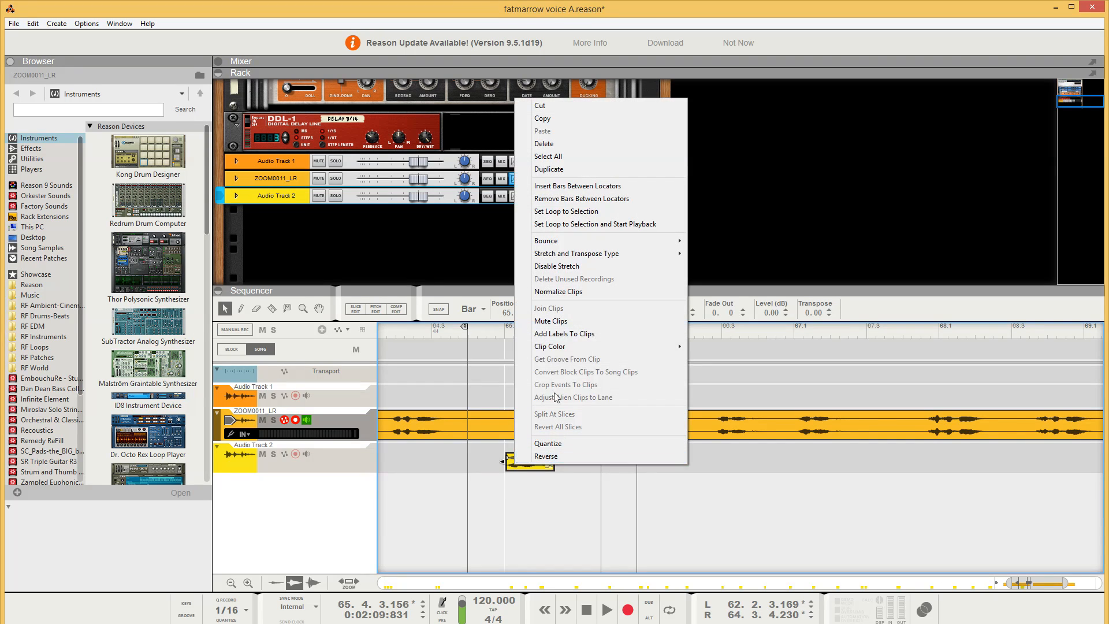
{"action": "left_click", "coordinate": [558, 334]}
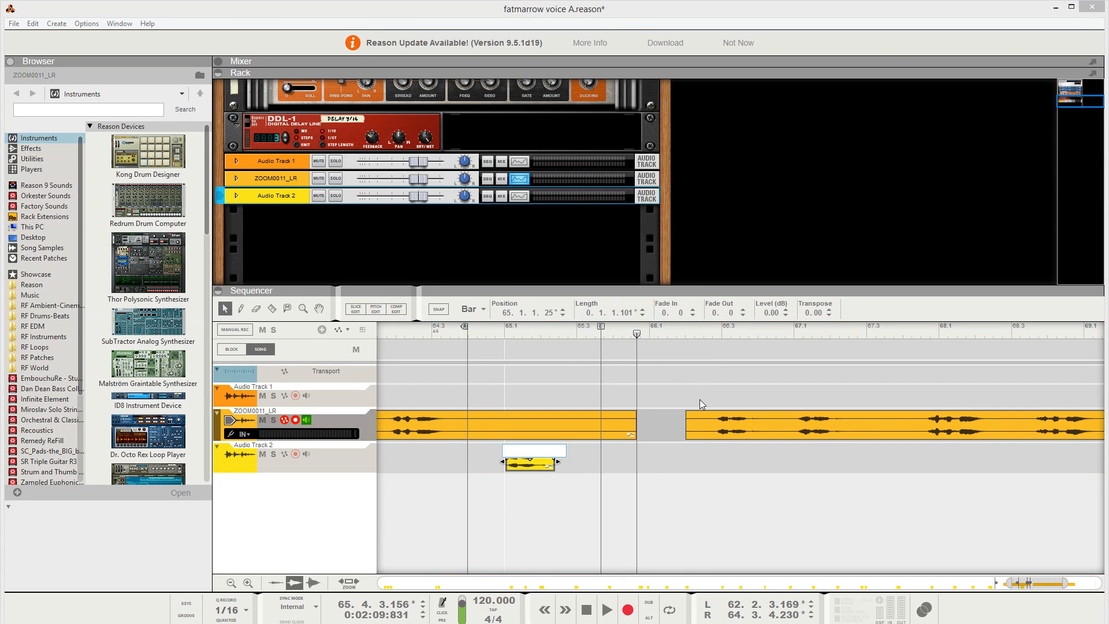
{"action": "type", "text": "NEED HELP!"}
{"action": "key", "text": "Return"}
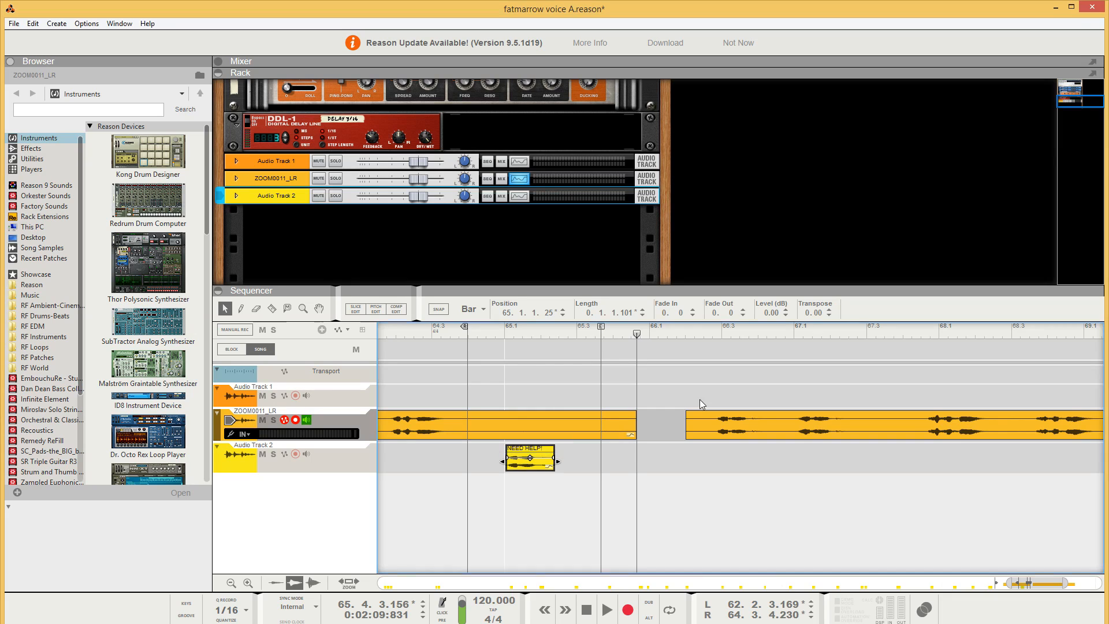
{"action": "left_click", "coordinate": [525, 417]}
{"action": "key", "text": "Delete"}
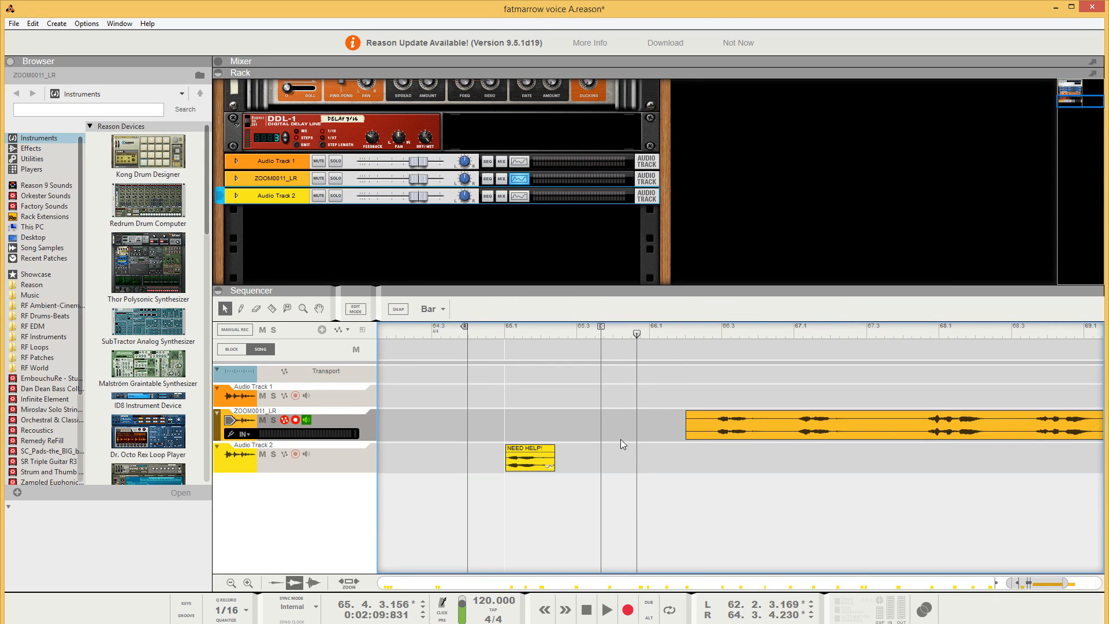
Play back the NEED HELP! clip on Audio Track 2.
{"action": "mouse_move", "coordinate": [1034, 584]}
{"action": "left_mouse_down"}
{"action": "mouse_move", "coordinate": [1014, 584]}
{"action": "mouse_move", "coordinate": [1027, 583]}
{"action": "left_mouse_up"}
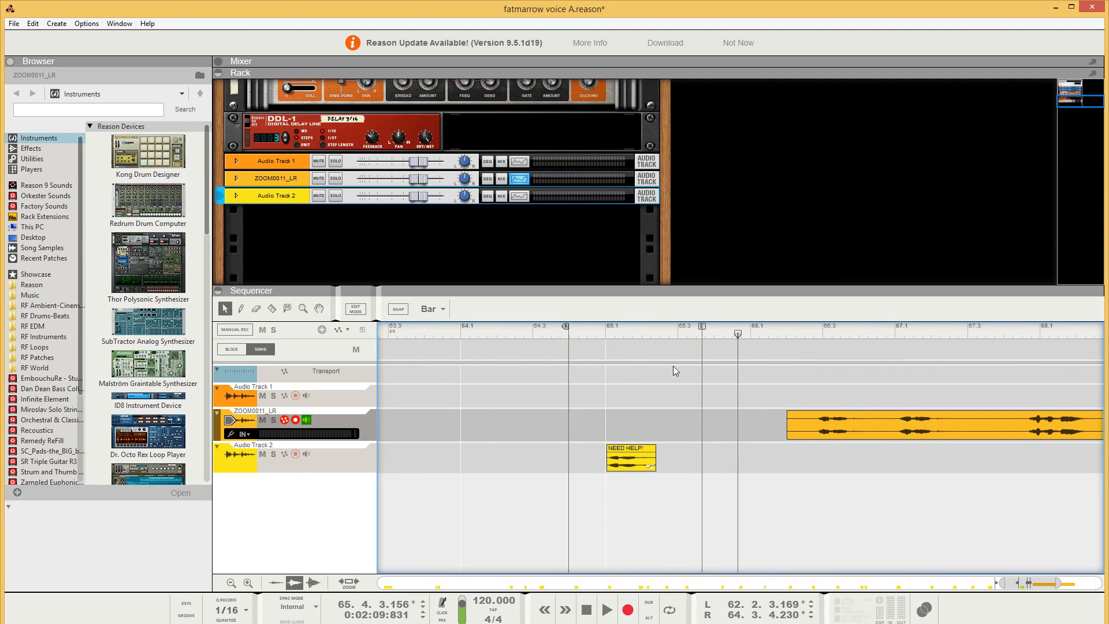
{"action": "left_click", "coordinate": [600, 332]}
{"action": "left_click", "coordinate": [607, 610]}
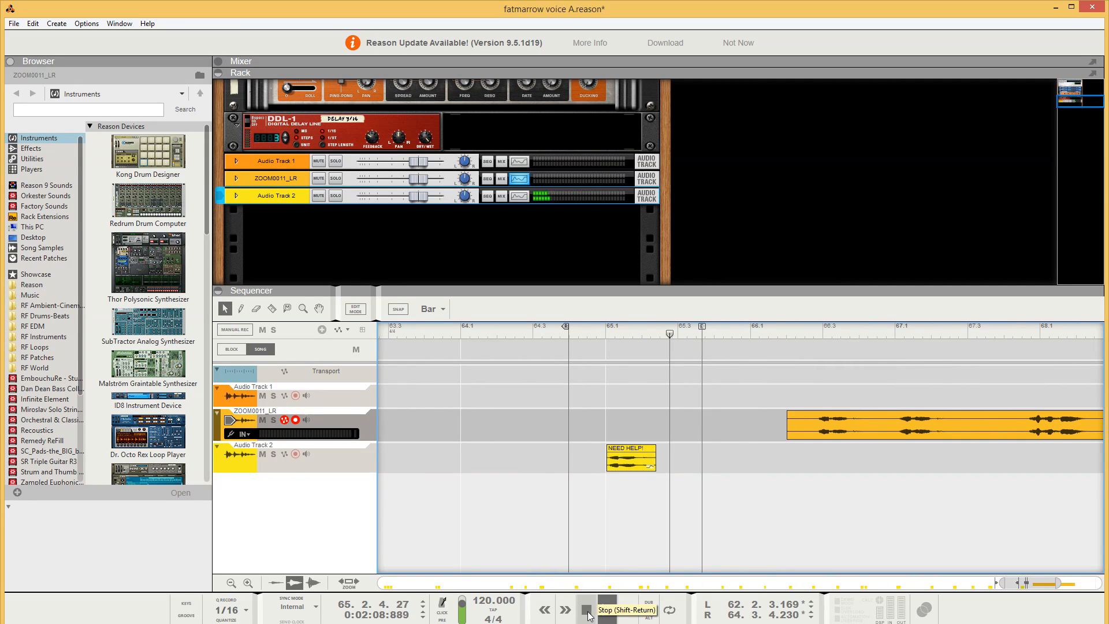
{"action": "left_click", "coordinate": [587, 610]}
Play the remaining ZOOM0011_LR takes, starting at about 66.4.3.
{"action": "left_click", "coordinate": [888, 326]}
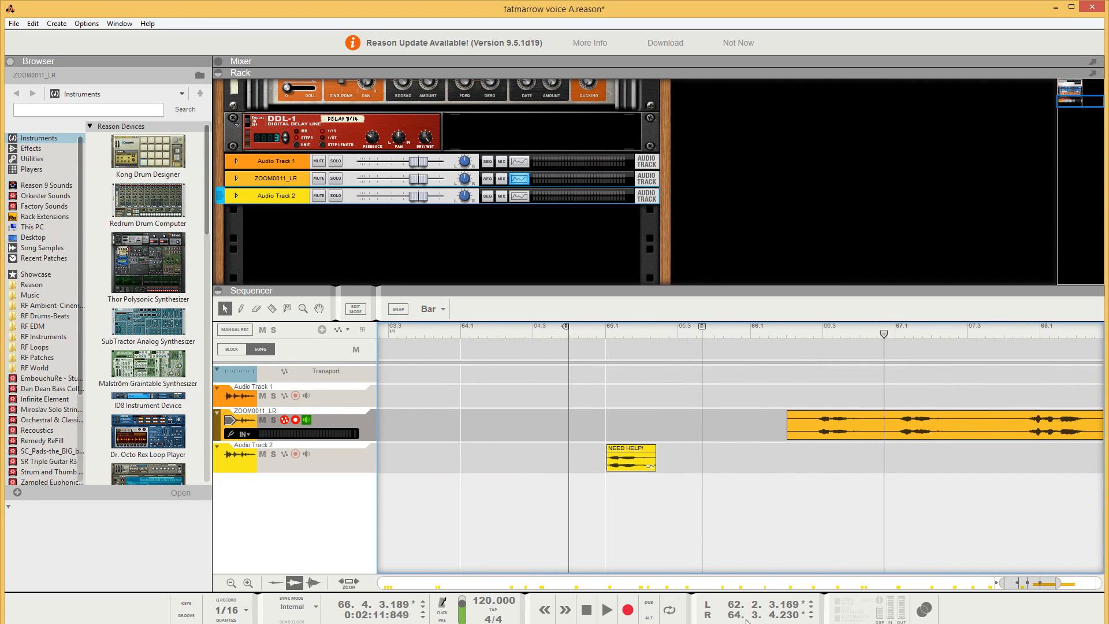
{"action": "left_click", "coordinate": [606, 610]}
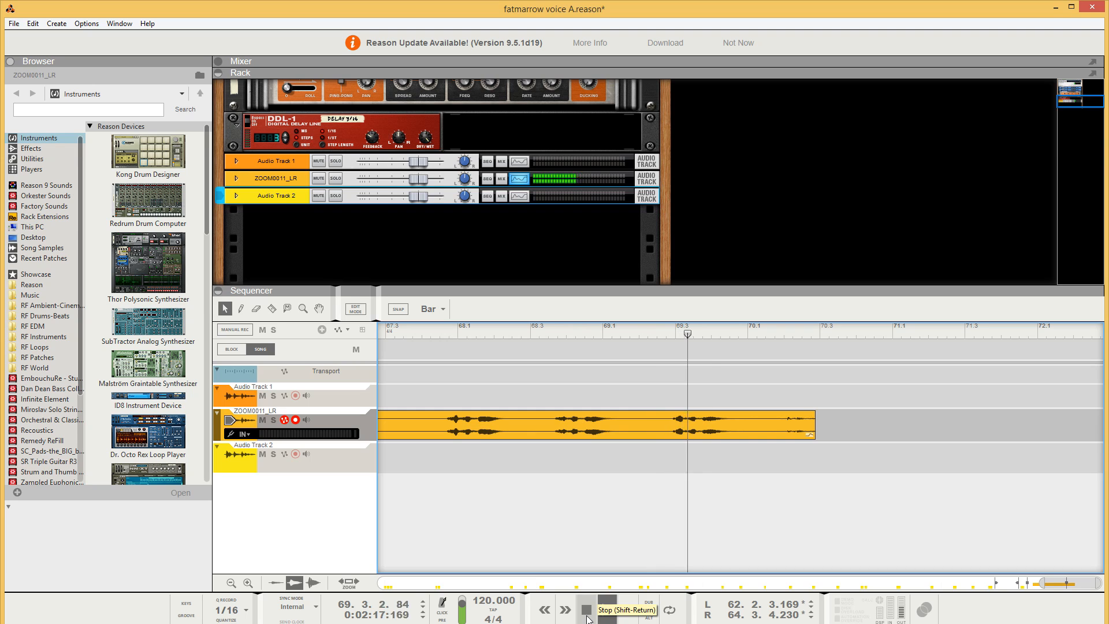
{"action": "left_click", "coordinate": [587, 615]}
Replay the last group of ZOOM0011_LR takes from about 67.4.2.
{"action": "left_click", "coordinate": [434, 333]}
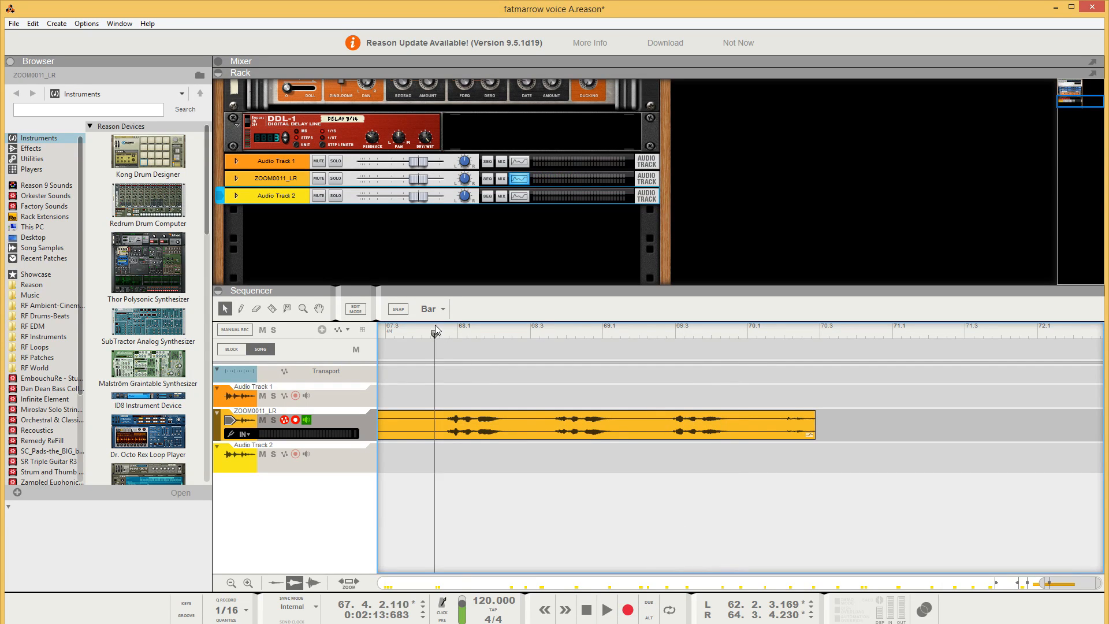
{"action": "left_click", "coordinate": [606, 614]}
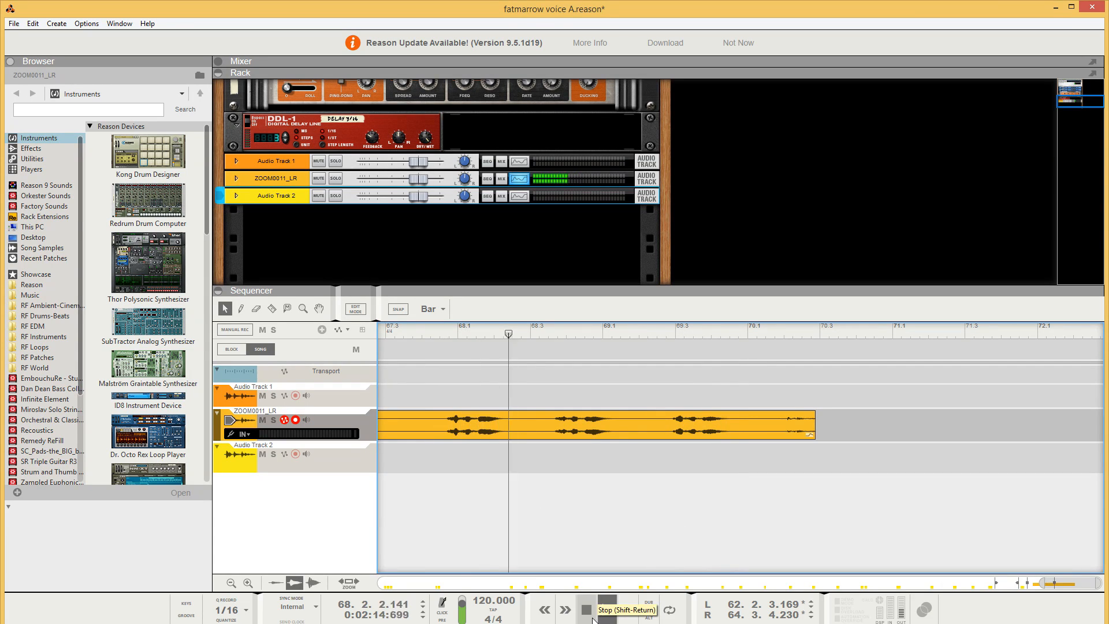
{"action": "left_click", "coordinate": [591, 616]}
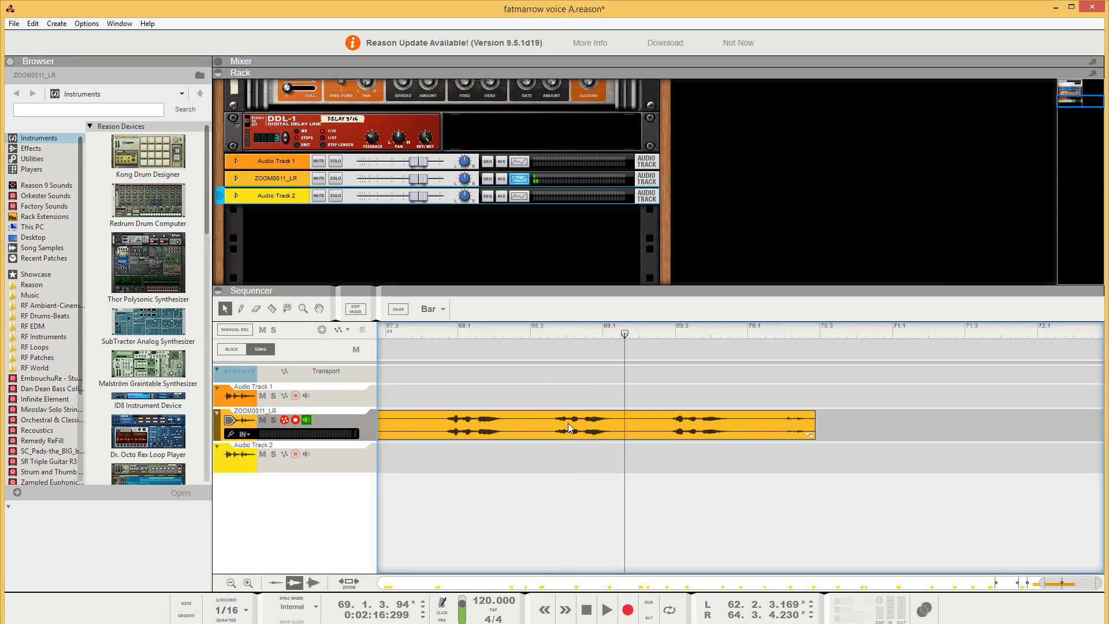
Razor out the take just before bar 69 and place it on Audio Track 2 at about 67.4.3, labelled TAKING FIRE!
{"action": "left_click", "coordinate": [271, 309]}
{"action": "left_click_drag", "start_coordinate": [586, 428], "coordinate": [476, 462]}
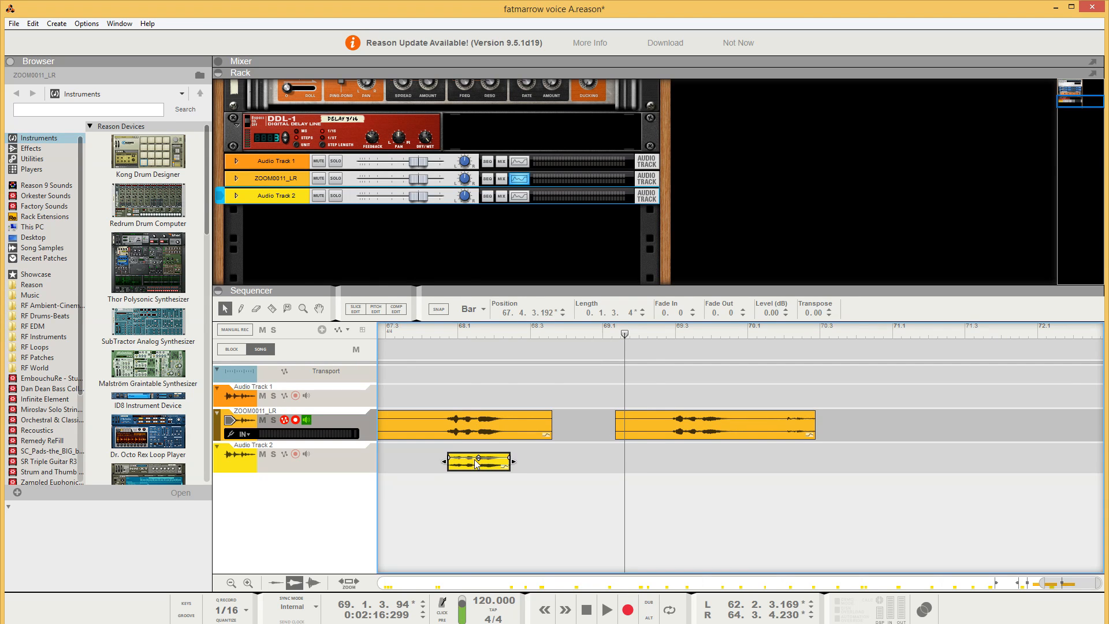
{"action": "right_click", "coordinate": [474, 460]}
{"action": "left_click", "coordinate": [514, 328]}
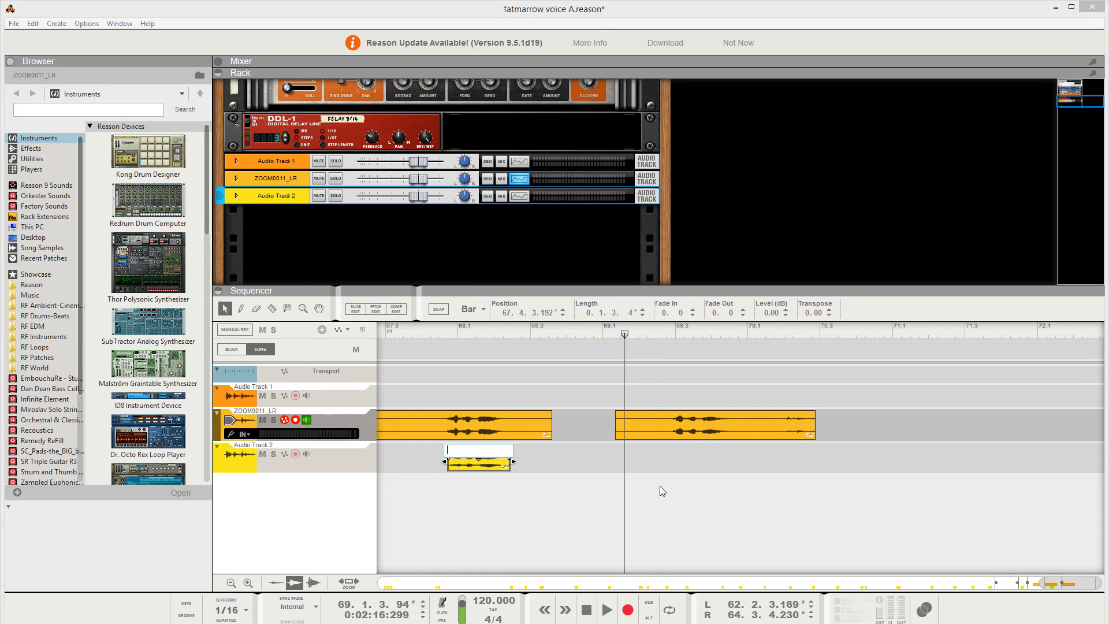
{"action": "type", "text": "TAKING FIRE!"}
{"action": "key", "text": "Return"}
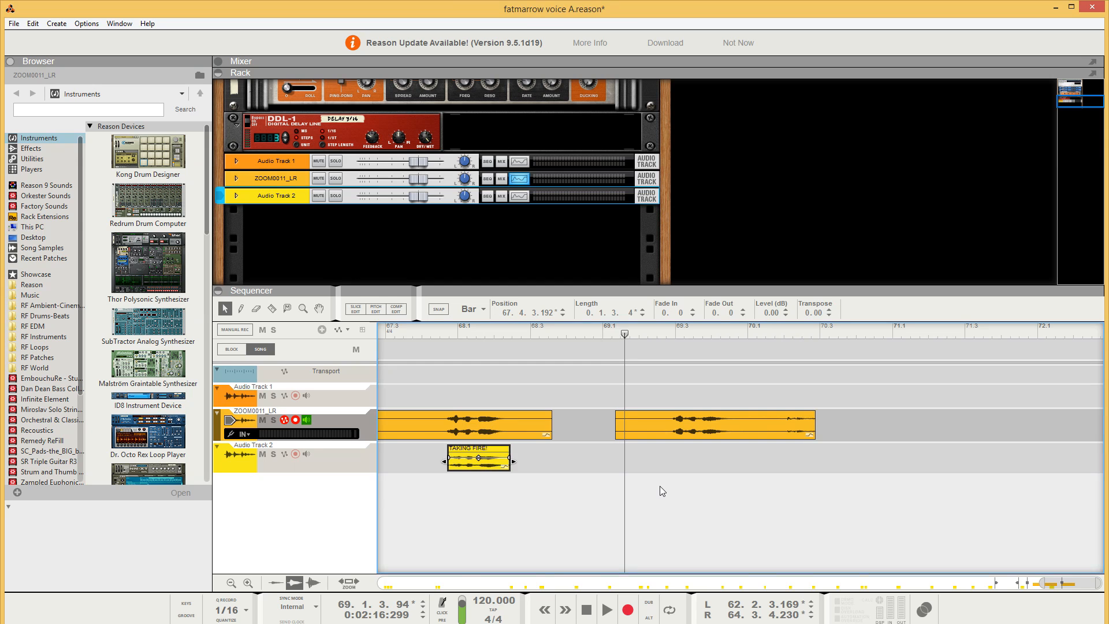
Delete the leftover ZOOM0011_LR pieces on both sides of the extracted take.
{"action": "left_click", "coordinate": [650, 428]}
{"action": "key", "text": "Delete"}
{"action": "scroll", "coordinate": [515, 425], "scroll_direction": "up", "scroll_amount": 3, "text": "shift"}
{"action": "left_click", "coordinate": [640, 437]}
{"action": "key", "text": "Delete"}
{"action": "scroll", "coordinate": [693, 453], "scroll_direction": "up", "scroll_amount": 1, "text": "shift"}
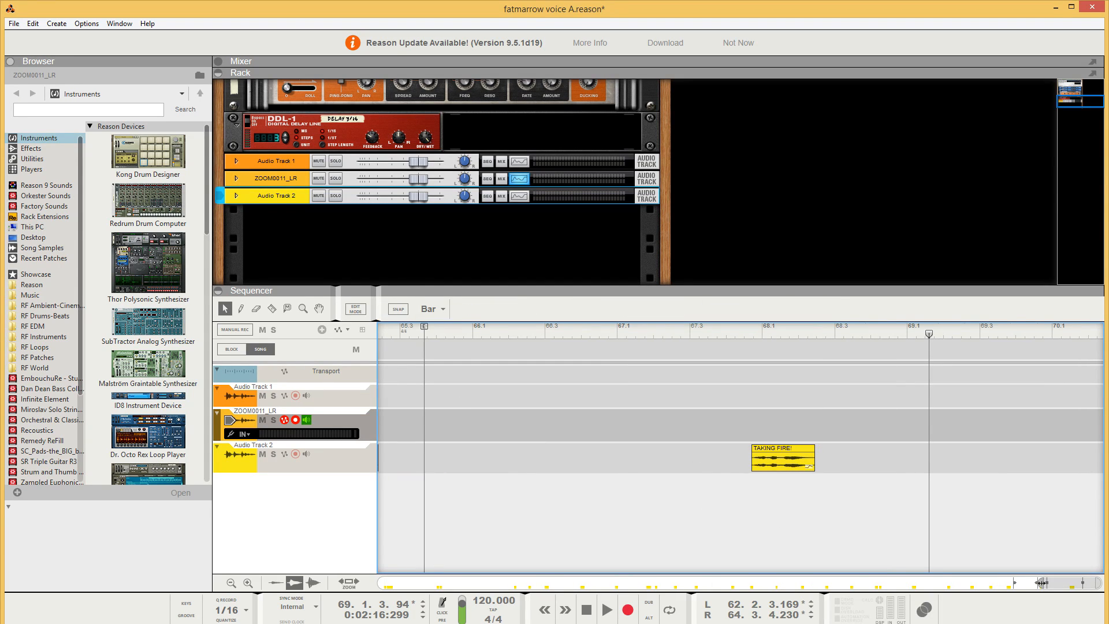
Move the TAKING FIRE! clip earlier to about 65.2.3, right after the NEED HELP! clip.
{"action": "left_click_drag", "start_coordinate": [1037, 583], "coordinate": [869, 590]}
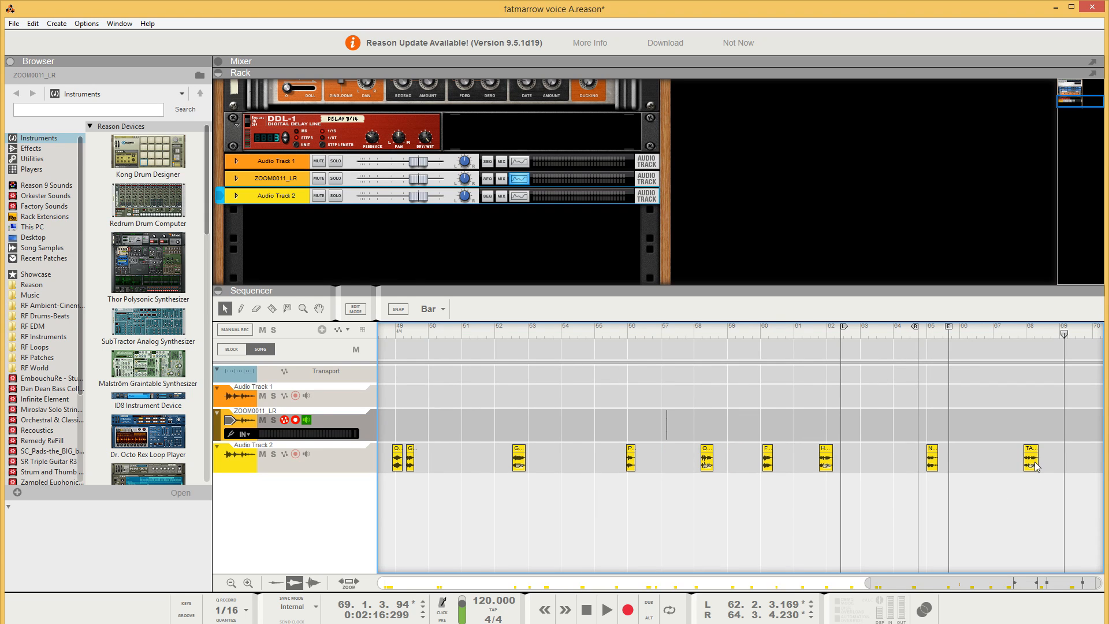
{"action": "left_click_drag", "start_coordinate": [1036, 466], "coordinate": [953, 467]}
{"action": "scroll", "coordinate": [962, 441], "scroll_direction": "up", "scroll_amount": 2, "text": "shift"}
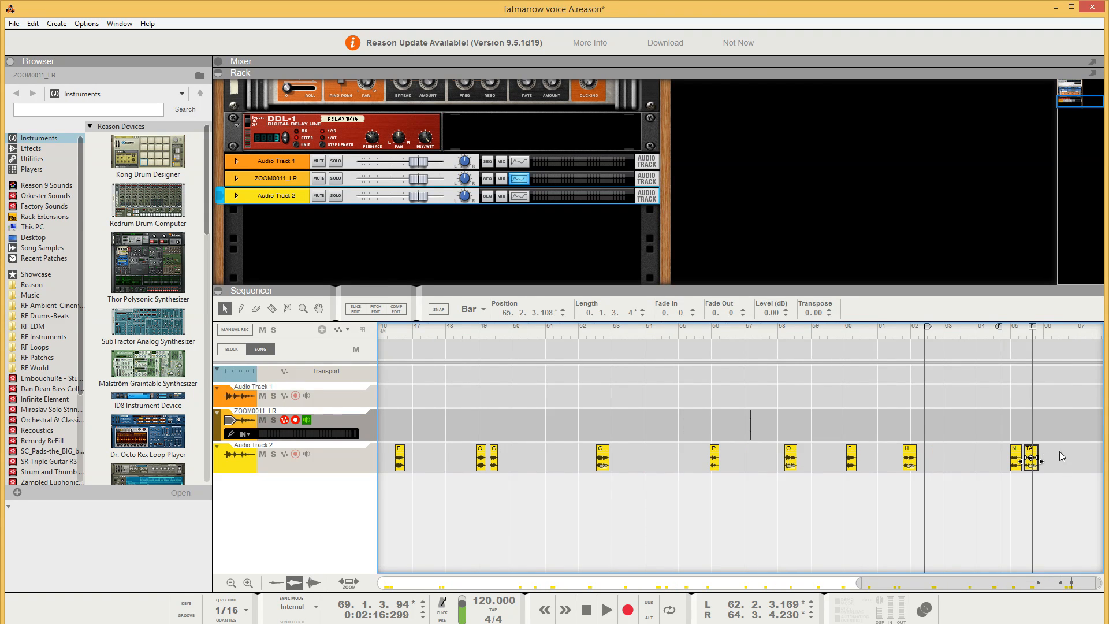
Close the gaps before the last Audio Track 2 clips by moving NEED HELP! and TAKING FIRE! with their neighbours back against the preceding clips.
{"action": "left_click", "coordinate": [1018, 462], "text": "shift"}
{"action": "left_click_drag", "start_coordinate": [1019, 464], "coordinate": [737, 474]}
{"action": "left_click", "coordinate": [857, 465], "text": "shift"}
{"action": "left_click", "coordinate": [765, 428]}
{"action": "left_click_drag", "start_coordinate": [828, 410], "coordinate": [619, 469]}
{"action": "left_click_drag", "start_coordinate": [723, 454], "coordinate": [609, 464]}
{"action": "left_click_drag", "start_coordinate": [610, 469], "coordinate": [515, 472]}
Continue closing gaps by moving the growing trailing group of clips earlier until it starts at about 41.3.4.
{"action": "scroll", "coordinate": [520, 473], "scroll_direction": "left", "scroll_amount": 3}
{"action": "left_click_drag", "start_coordinate": [898, 445], "coordinate": [723, 474]}
{"action": "left_click_drag", "start_coordinate": [724, 469], "coordinate": [654, 468]}
{"action": "left_click_drag", "start_coordinate": [782, 453], "coordinate": [634, 474]}
{"action": "left_click_drag", "start_coordinate": [643, 469], "coordinate": [576, 471]}
{"action": "left_click_drag", "start_coordinate": [719, 453], "coordinate": [553, 476]}
{"action": "left_click_drag", "start_coordinate": [562, 469], "coordinate": [496, 471]}
{"action": "left_click", "coordinate": [487, 468]}
{"action": "left_click_drag", "start_coordinate": [673, 453], "coordinate": [475, 476]}
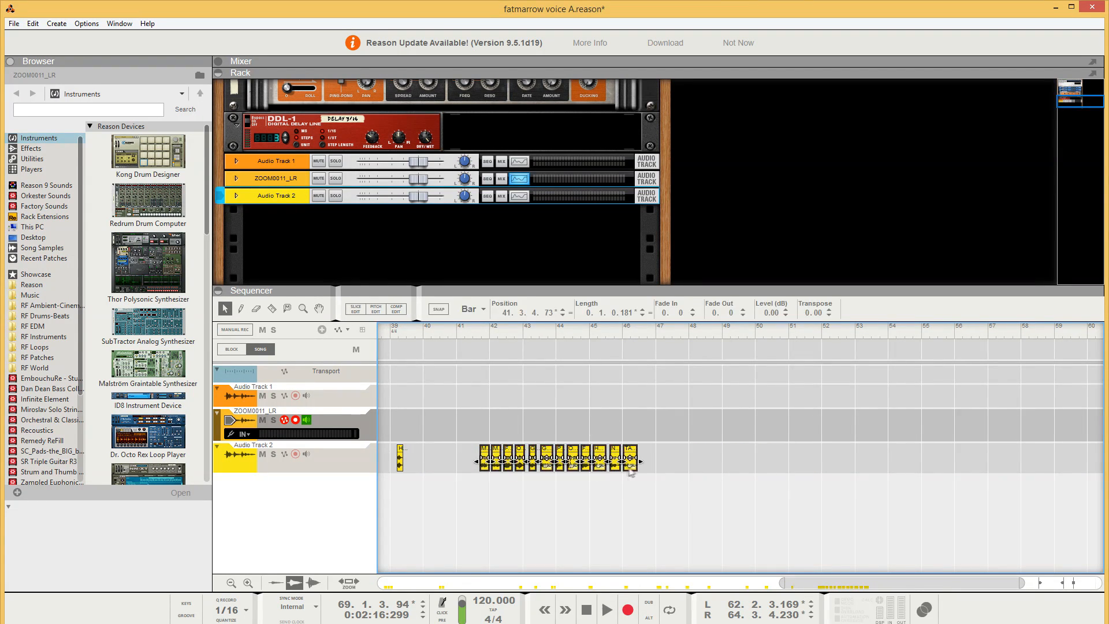
Move the trailing group back against the clip at bar 39 and the ones before it, so it starts at about 31.2.2.
{"action": "left_click_drag", "start_coordinate": [628, 470], "coordinate": [556, 470]}
{"action": "scroll", "coordinate": [563, 471], "scroll_direction": "left", "scroll_amount": 3}
{"action": "left_click_drag", "start_coordinate": [855, 454], "coordinate": [651, 479]}
{"action": "left_click_drag", "start_coordinate": [818, 470], "coordinate": [745, 476]}
{"action": "left_click_drag", "start_coordinate": [775, 456], "coordinate": [563, 471]}
{"action": "left_click_drag", "start_coordinate": [576, 469], "coordinate": [526, 477]}
{"action": "left_click_drag", "start_coordinate": [740, 456], "coordinate": [409, 473]}
{"action": "left_click_drag", "start_coordinate": [630, 459], "coordinate": [397, 473]}
{"action": "scroll", "coordinate": [398, 471], "scroll_direction": "left", "scroll_amount": 3}
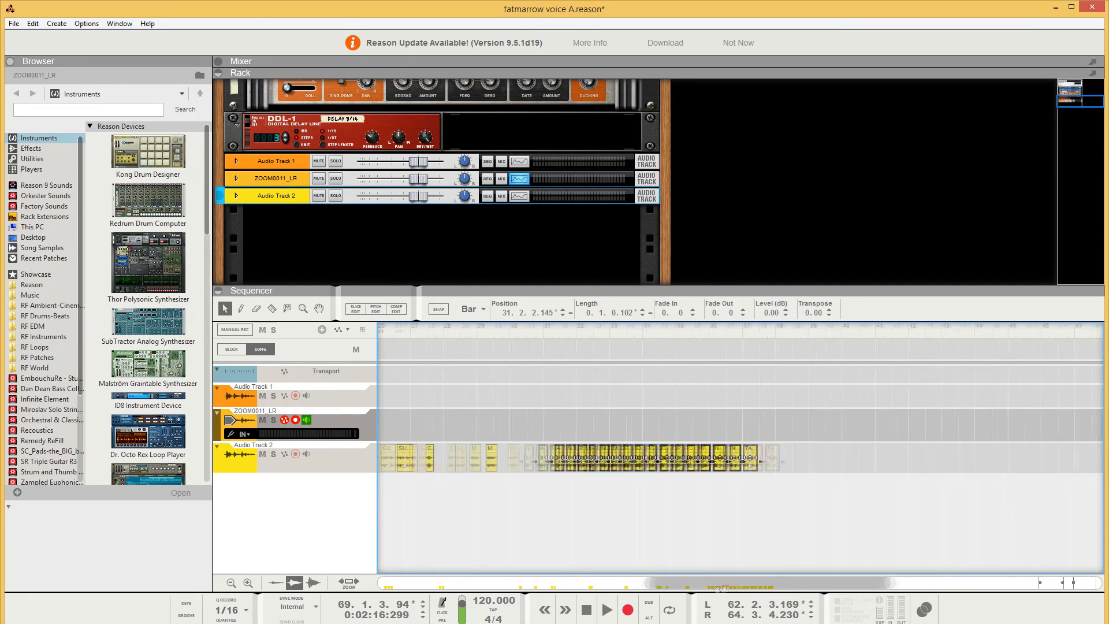
Close the gaps between bars 31 and 20 by moving the trailing group back to start at about 20.3.2.
{"action": "left_click_drag", "start_coordinate": [699, 469], "coordinate": [651, 472]}
{"action": "left_click_drag", "start_coordinate": [875, 455], "coordinate": [582, 473]}
{"action": "left_click_drag", "start_coordinate": [819, 455], "coordinate": [560, 475]}
{"action": "left_click_drag", "start_coordinate": [571, 469], "coordinate": [560, 475]}
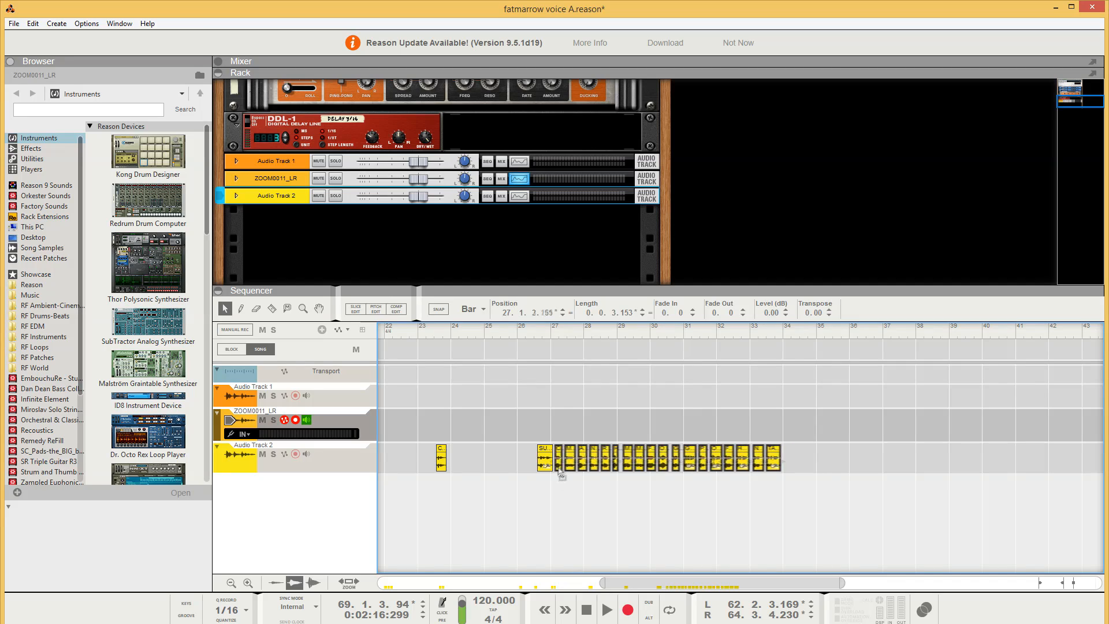
{"action": "left_click_drag", "start_coordinate": [805, 457], "coordinate": [454, 474]}
{"action": "left_click_drag", "start_coordinate": [725, 455], "coordinate": [601, 471]}
{"action": "scroll", "coordinate": [439, 476], "scroll_direction": "left", "scroll_amount": 3}
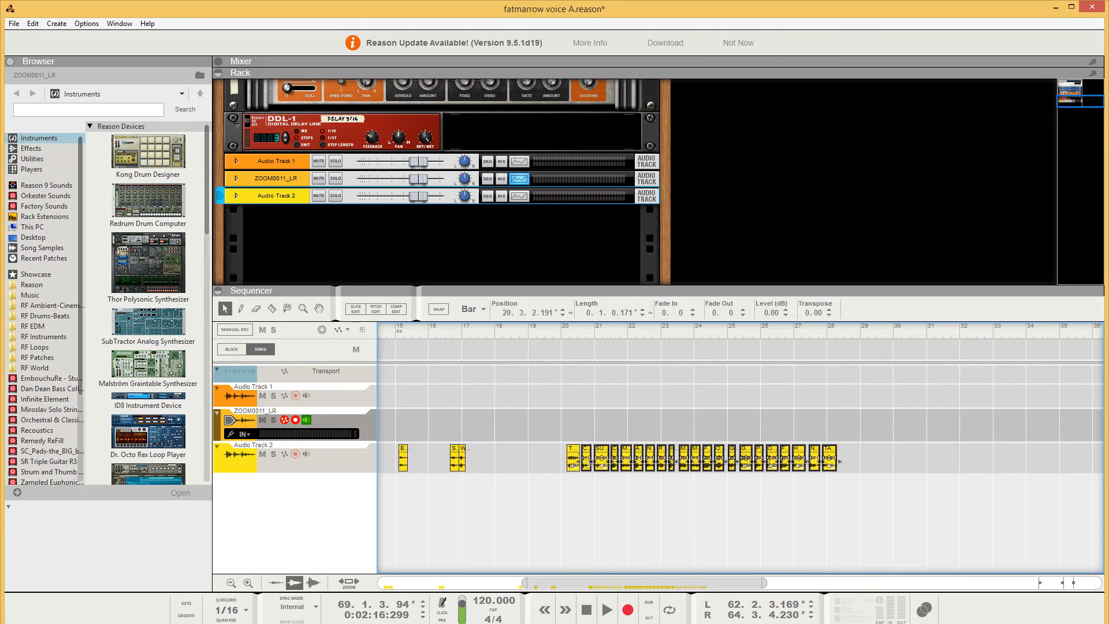
Move the trailing group back against the two clips near bar 16, and with them against the clip at bar 15.
{"action": "left_click_drag", "start_coordinate": [852, 456], "coordinate": [552, 471]}
{"action": "left_click_drag", "start_coordinate": [574, 469], "coordinate": [472, 474]}
{"action": "left_click_drag", "start_coordinate": [431, 443], "coordinate": [781, 472]}
{"action": "left_click_drag", "start_coordinate": [622, 583], "coordinate": [566, 583]}
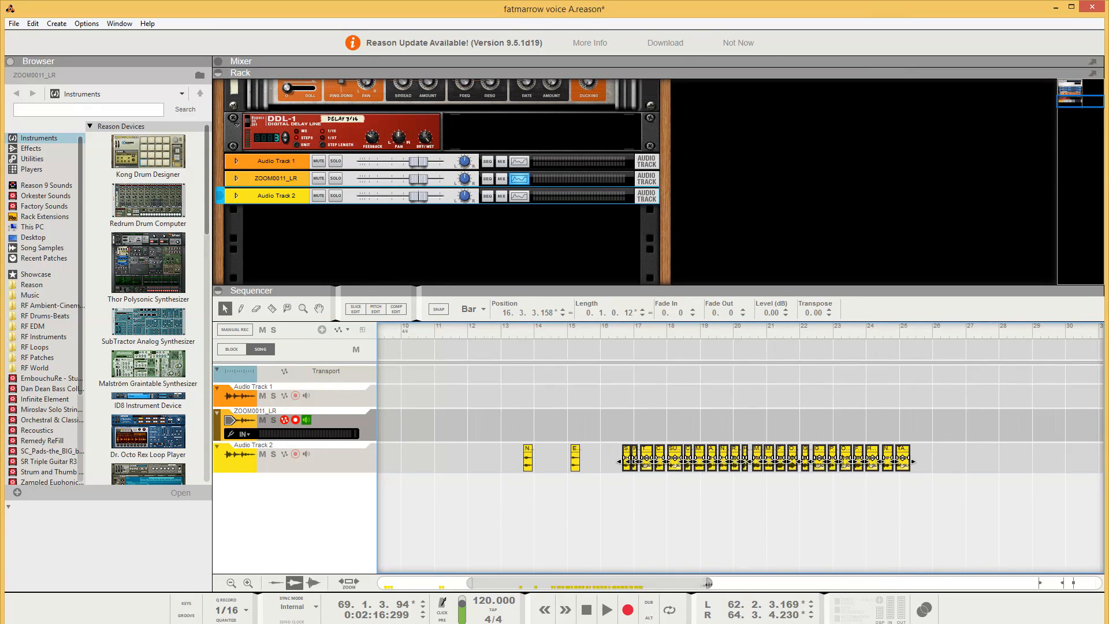
{"action": "left_click_drag", "start_coordinate": [710, 583], "coordinate": [598, 583]}
{"action": "left_click", "coordinate": [800, 506]}
{"action": "left_click_drag", "start_coordinate": [832, 469], "coordinate": [827, 471]}
{"action": "left_click_drag", "start_coordinate": [598, 583], "coordinate": [689, 583]}
{"action": "left_click_drag", "start_coordinate": [971, 456], "coordinate": [637, 473]}
{"action": "left_click_drag", "start_coordinate": [646, 470], "coordinate": [604, 476]}
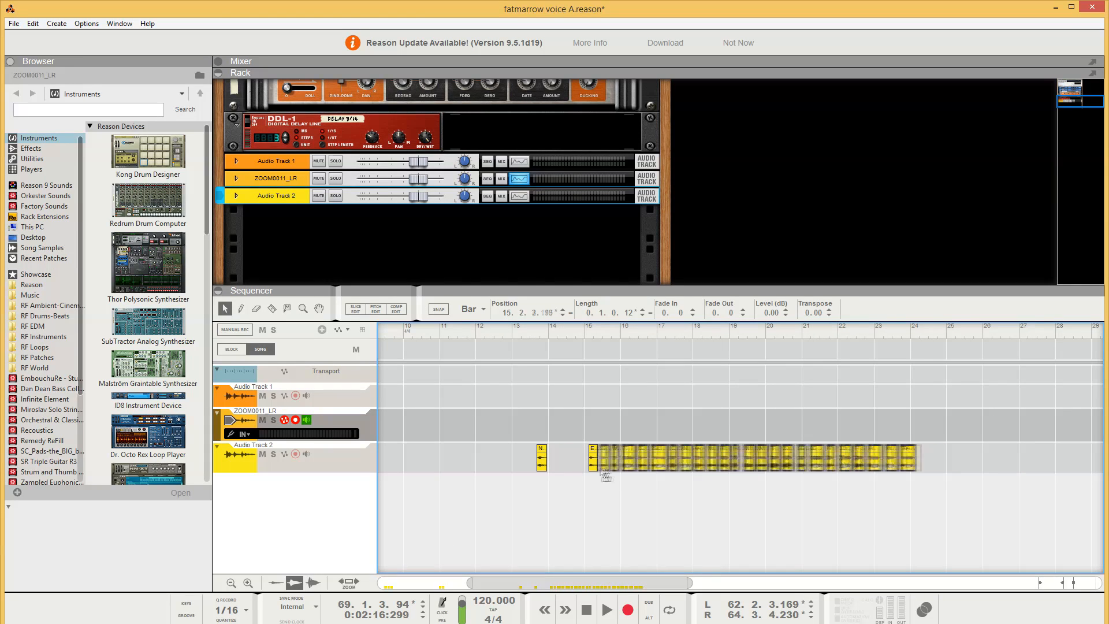
Close the remaining gaps by moving the group back to about 1.4.3 beside the first clips, and return the song position to the start.
{"action": "left_click_drag", "start_coordinate": [927, 456], "coordinate": [554, 475]}
{"action": "left_click_drag", "start_coordinate": [886, 456], "coordinate": [386, 473]}
{"action": "left_click_drag", "start_coordinate": [583, 583], "coordinate": [548, 582]}
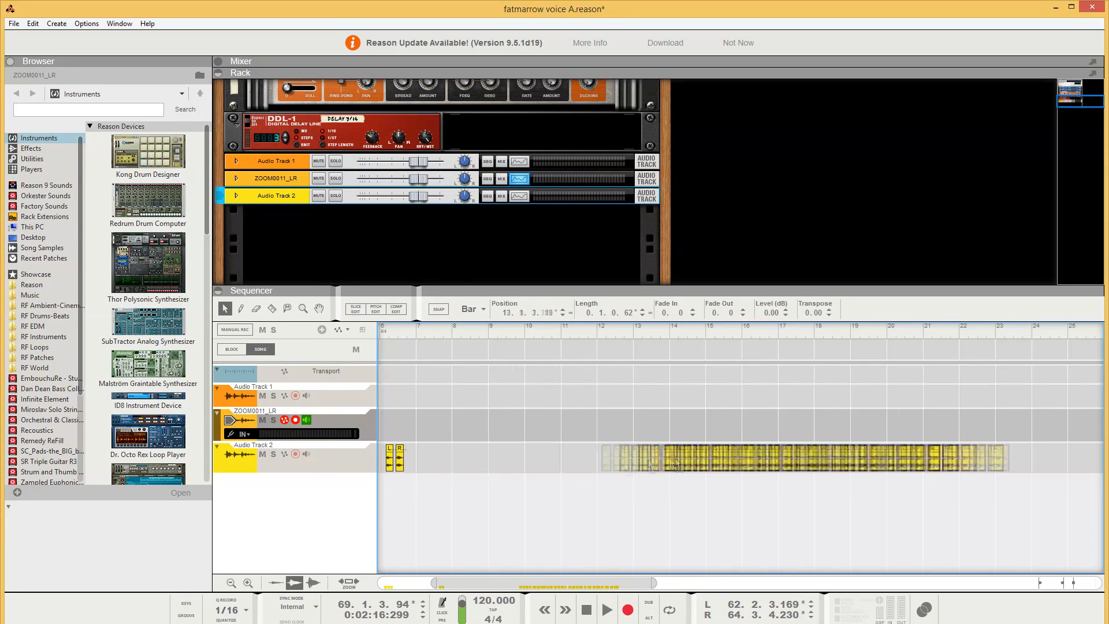
{"action": "left_click_drag", "start_coordinate": [665, 469], "coordinate": [409, 477]}
{"action": "left_click_drag", "start_coordinate": [583, 582], "coordinate": [527, 583]}
{"action": "left_click_drag", "start_coordinate": [953, 457], "coordinate": [419, 480]}
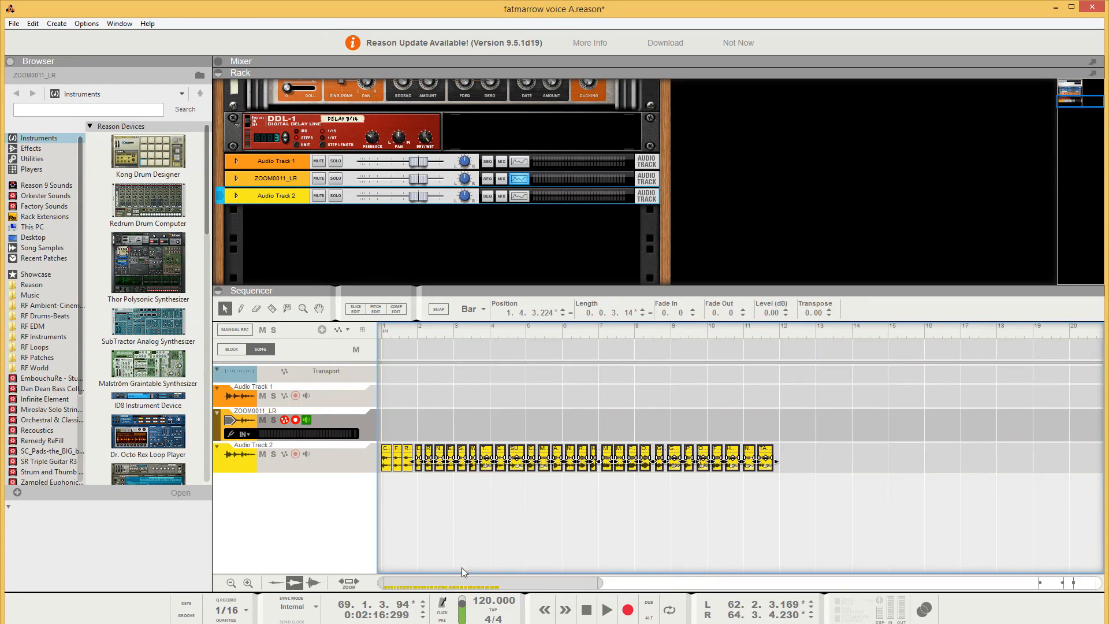
{"action": "left_click", "coordinate": [484, 514]}
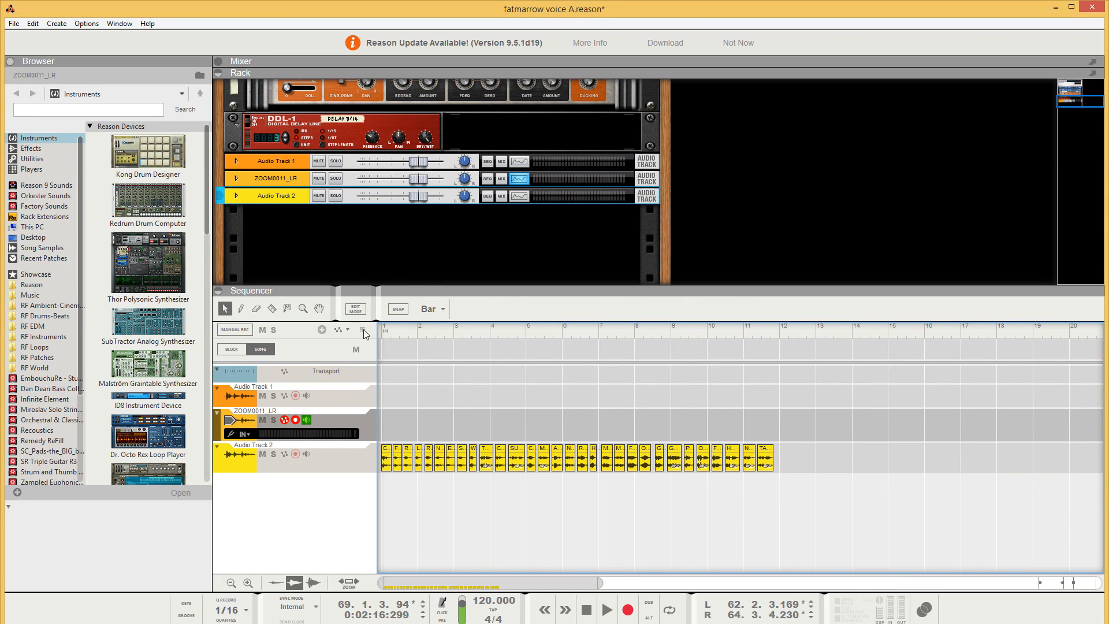
{"action": "key", "text": "Home"}
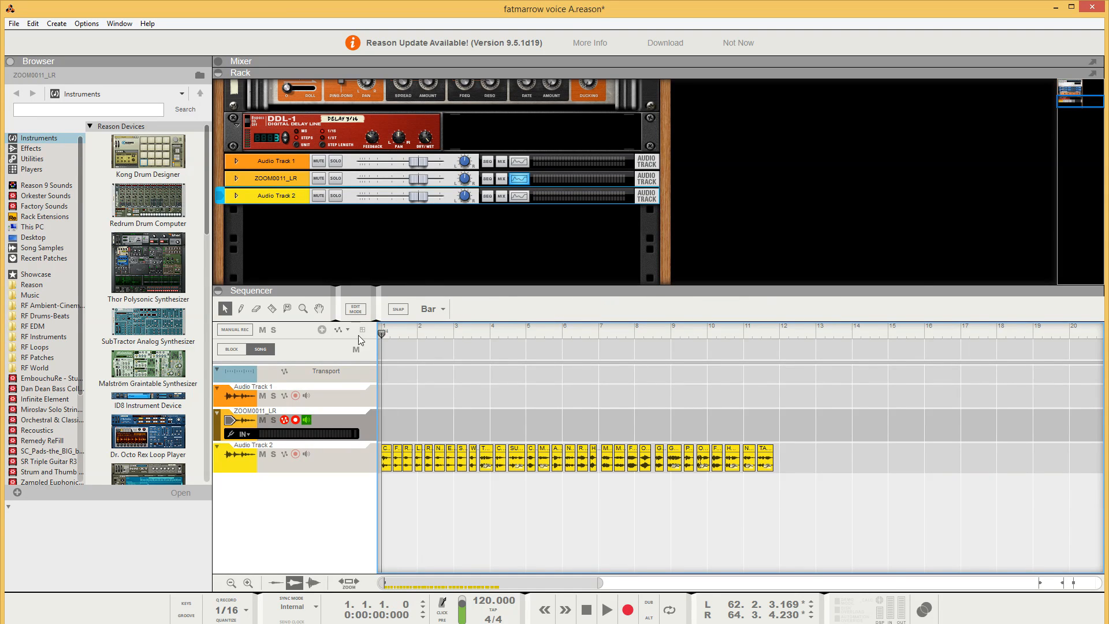
Play the lined-up clips on Audio Track 2 from start to end, and restart playback from bar 1.
{"action": "left_click", "coordinate": [606, 611]}
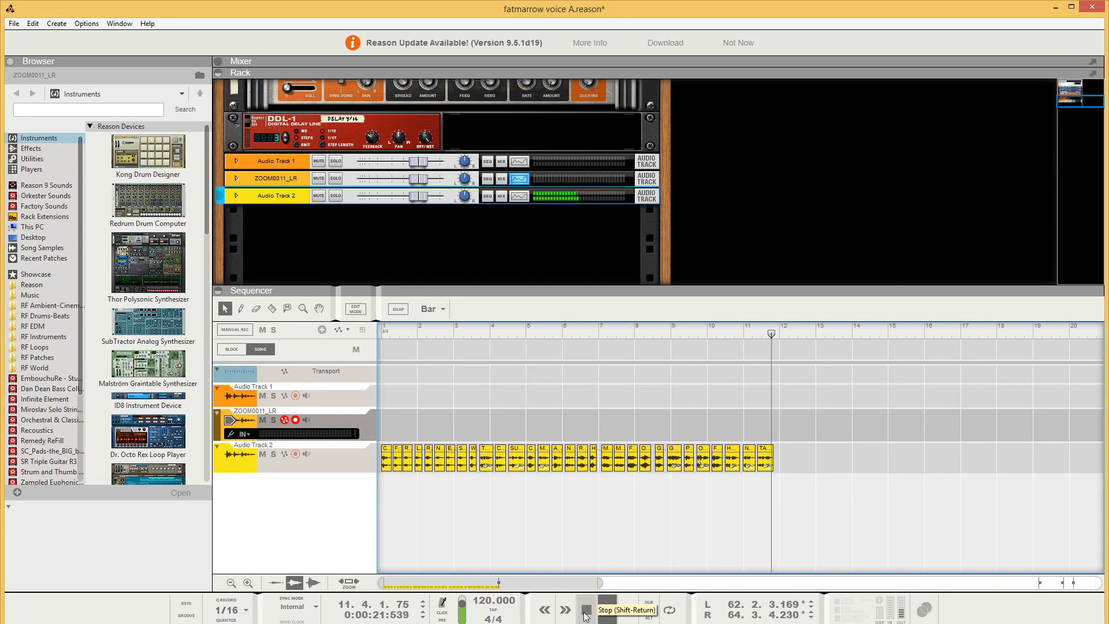
{"action": "left_click", "coordinate": [585, 612]}
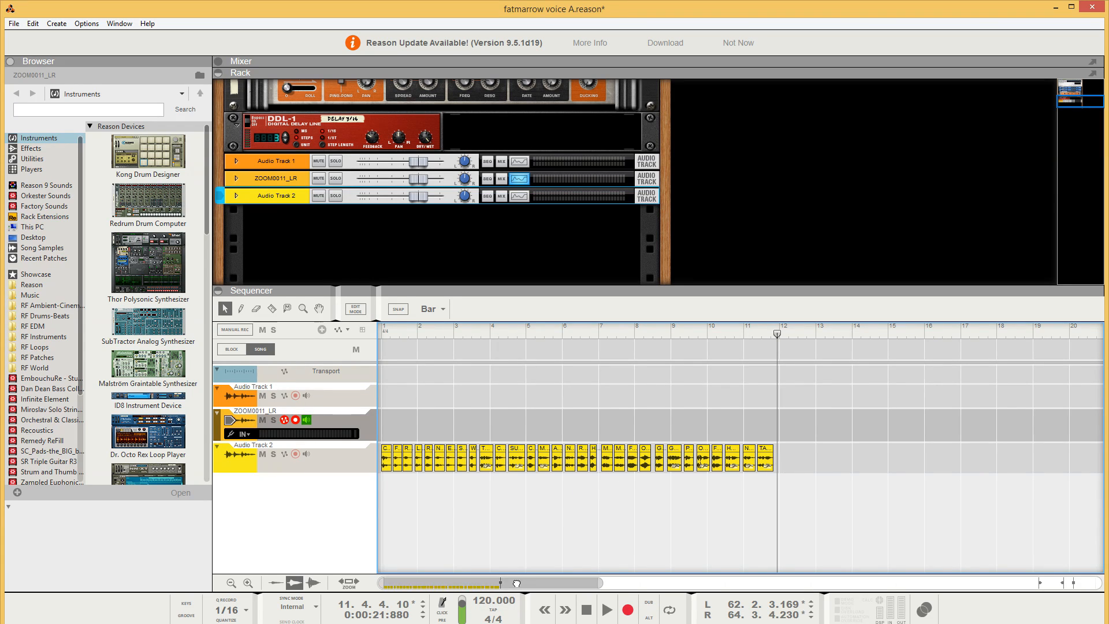
{"action": "left_click_drag", "start_coordinate": [602, 582], "coordinate": [506, 589]}
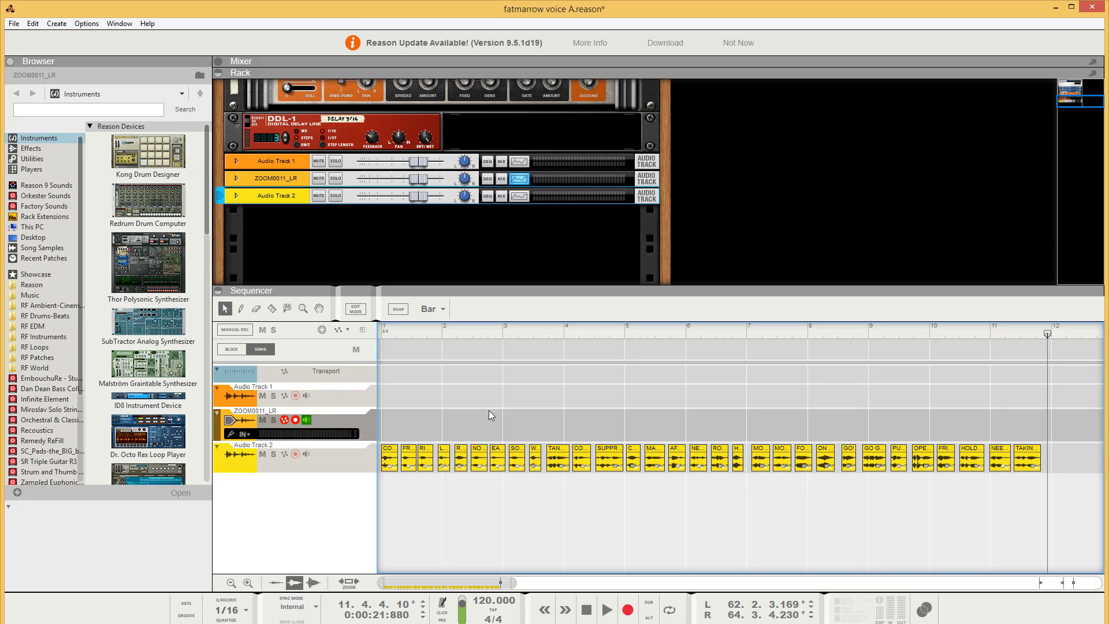
{"action": "left_click", "coordinate": [396, 340]}
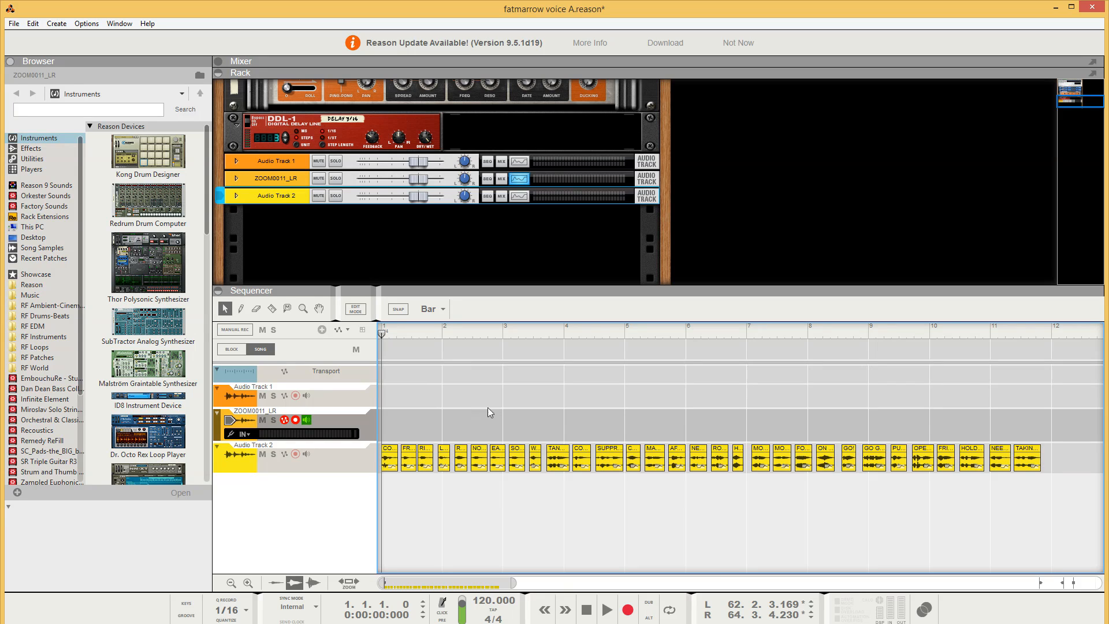
{"action": "left_click", "coordinate": [605, 611]}
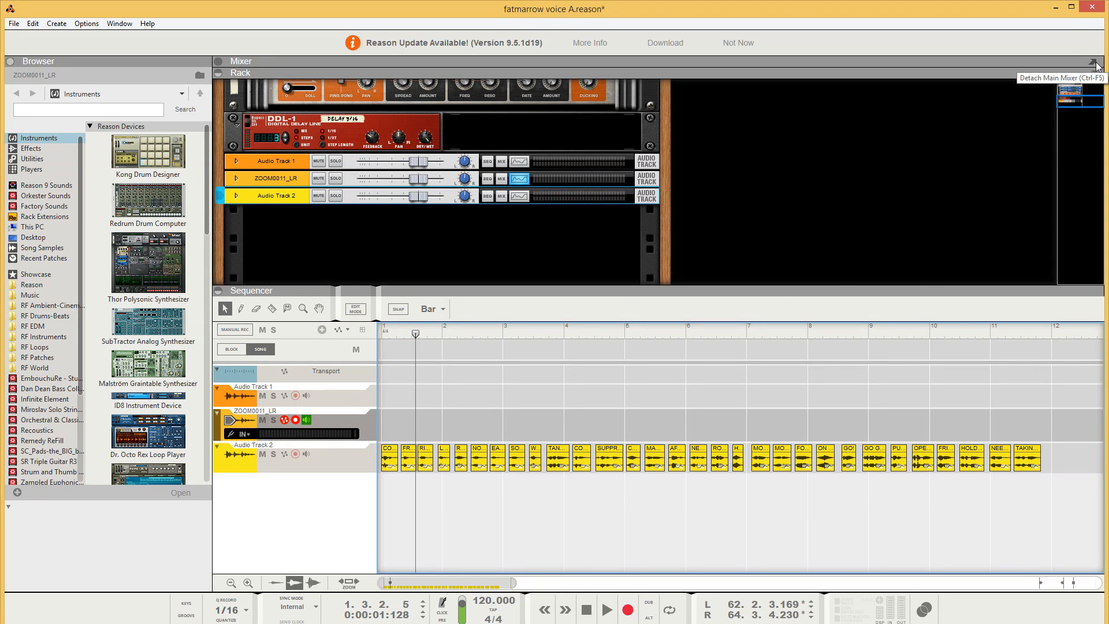
Detach the main mixer into its own window and resize it to fit above the sequencer.
{"action": "left_click", "coordinate": [1091, 62]}
{"action": "mouse_move", "coordinate": [664, 8]}
{"action": "left_mouse_down"}
{"action": "mouse_move", "coordinate": [704, 15]}
{"action": "mouse_move", "coordinate": [656, 12]}
{"action": "mouse_move", "coordinate": [675, 10]}
{"action": "left_mouse_up"}
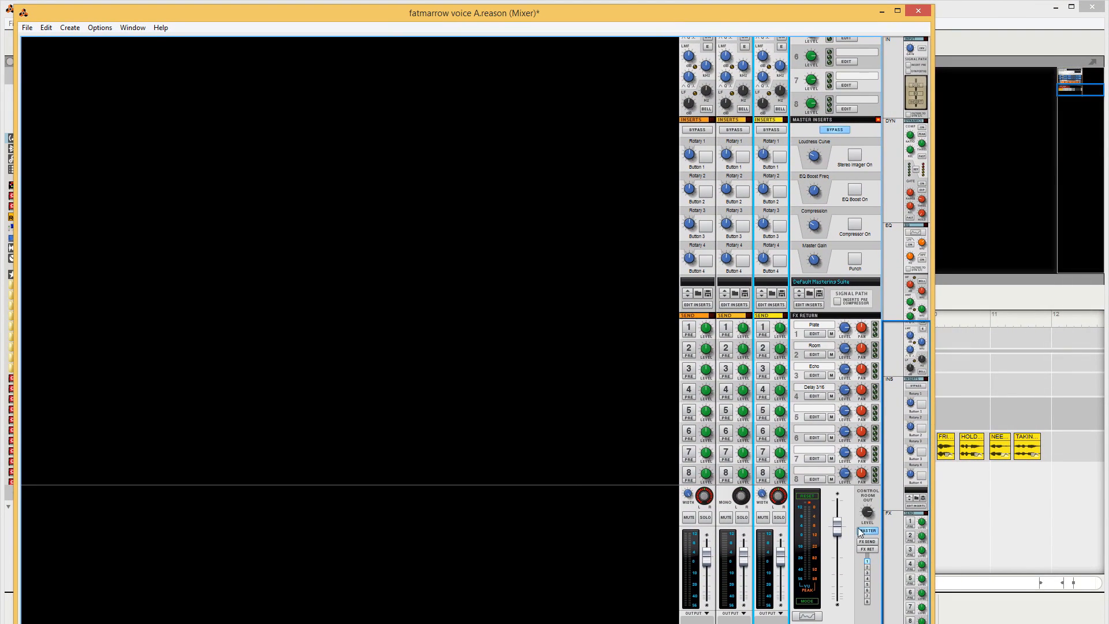
{"action": "mouse_move", "coordinate": [933, 150]}
{"action": "left_mouse_down"}
{"action": "mouse_move", "coordinate": [946, 150]}
{"action": "mouse_move", "coordinate": [922, 150]}
{"action": "left_mouse_up"}
{"action": "left_click_drag", "start_coordinate": [568, 15], "coordinate": [563, 6]}
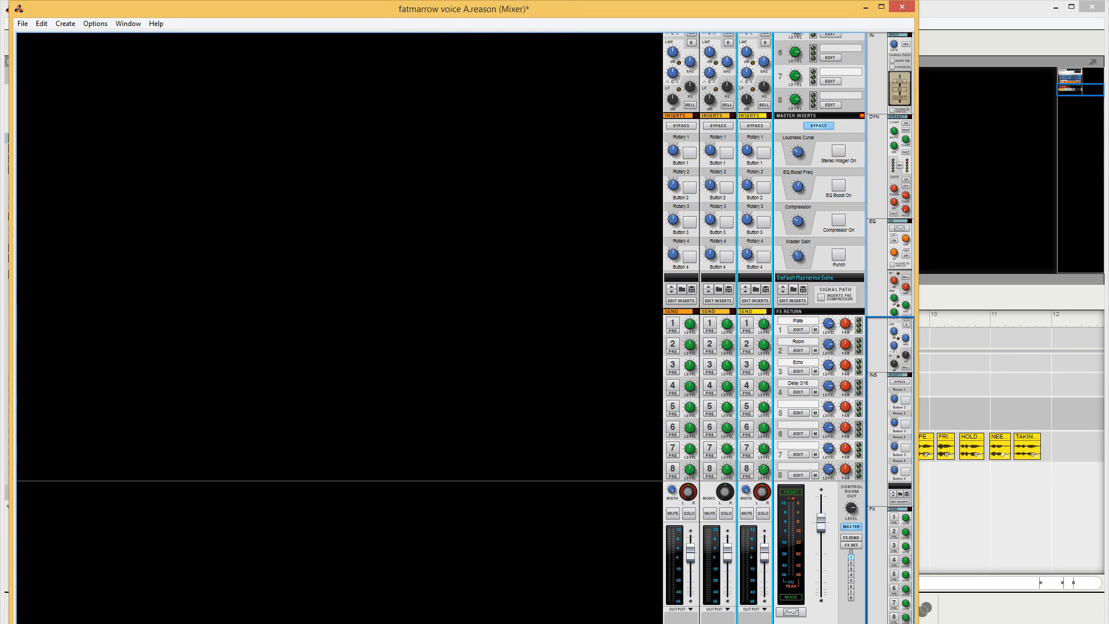
{"action": "left_click_drag", "start_coordinate": [919, 623], "coordinate": [1102, 279]}
{"action": "left_click_drag", "start_coordinate": [576, 4], "coordinate": [563, 9]}
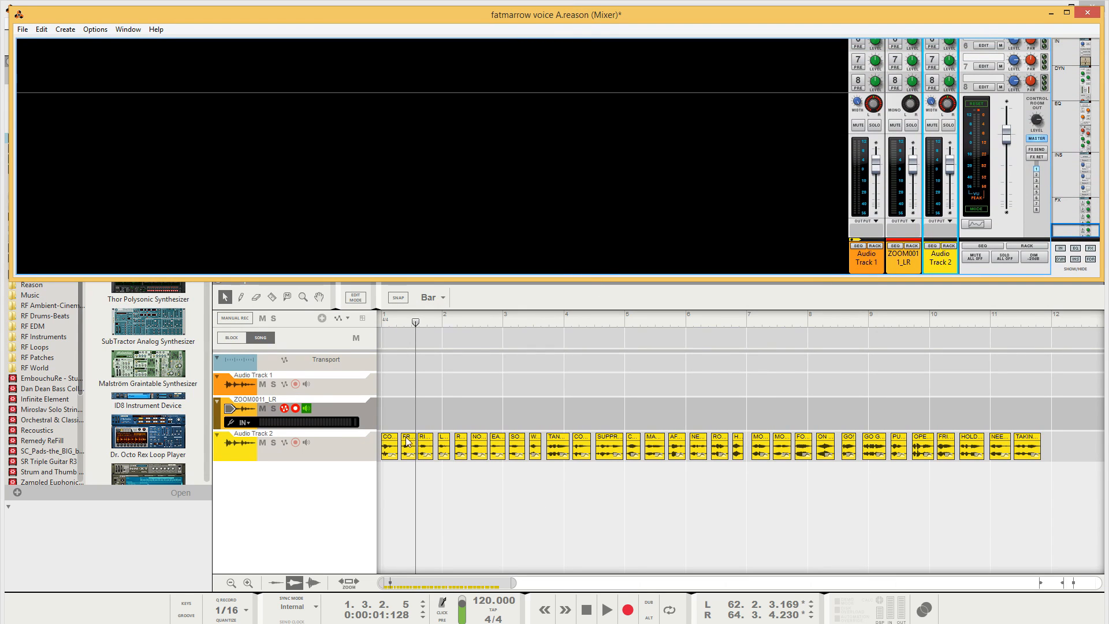
Return the song position to the start and close the detached mixer window so the mixer docks again.
{"action": "left_click", "coordinate": [377, 336]}
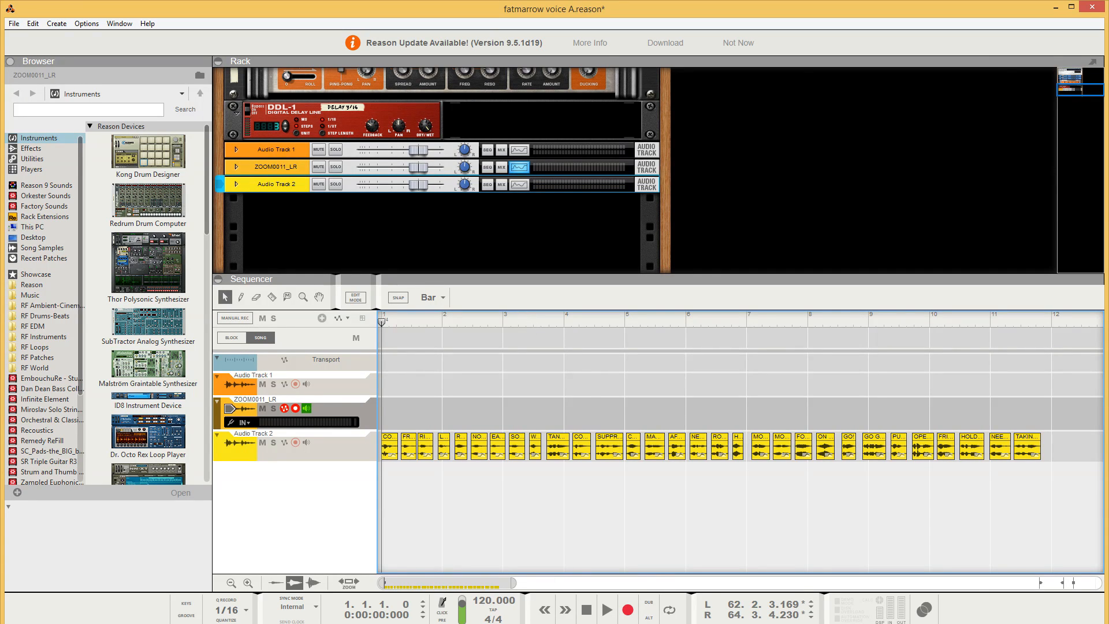
{"action": "left_click", "coordinate": [707, 615]}
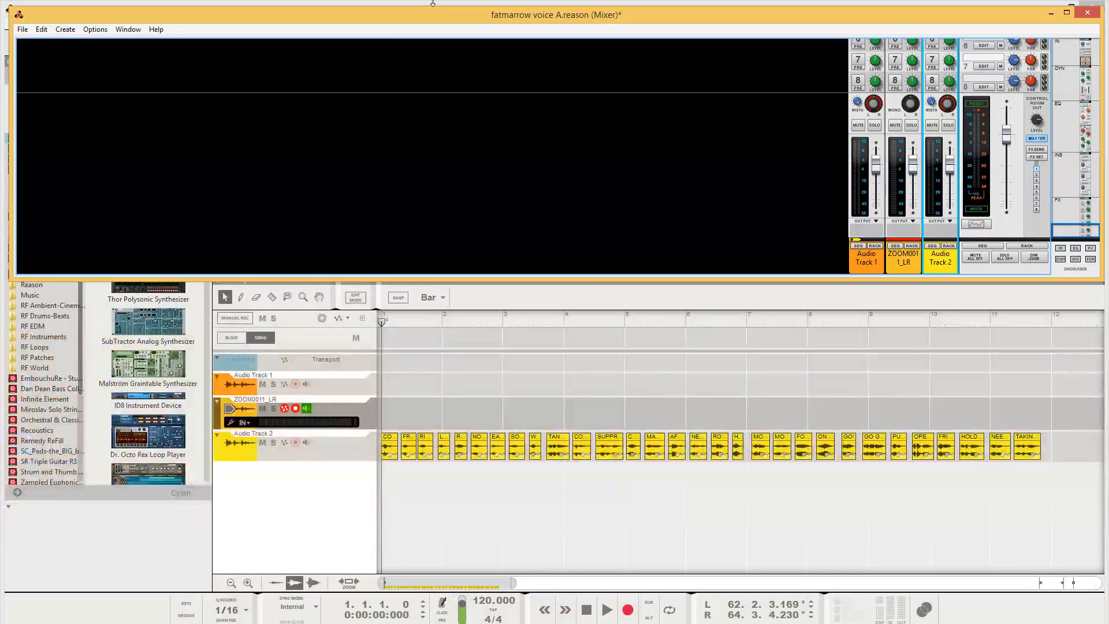
{"action": "left_click_drag", "start_coordinate": [435, 15], "coordinate": [396, 106]}
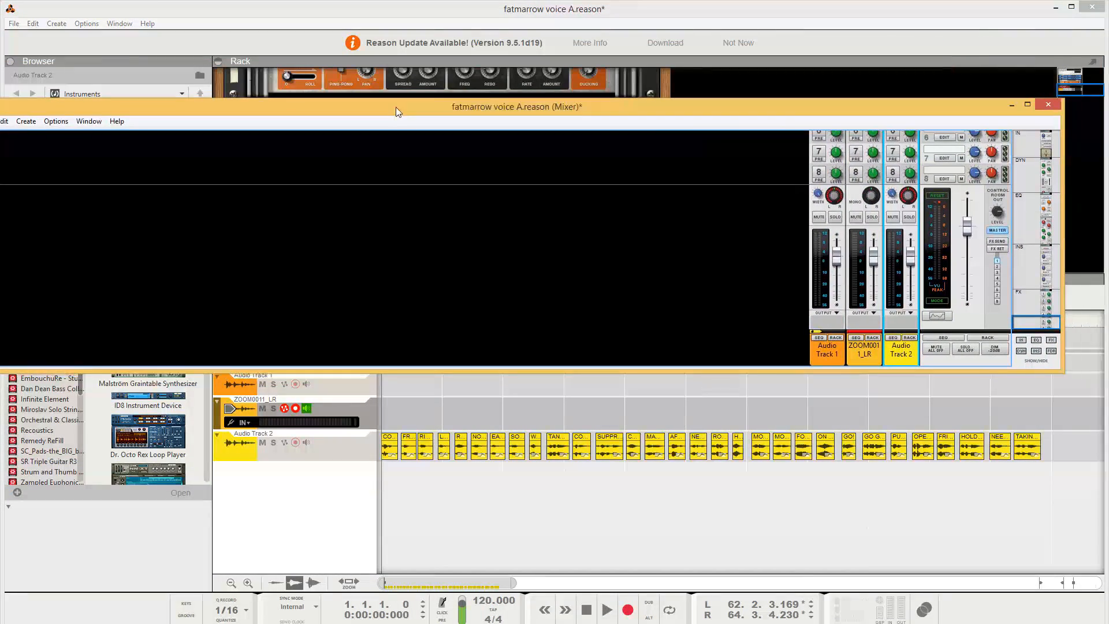
{"action": "left_click", "coordinate": [1045, 109]}
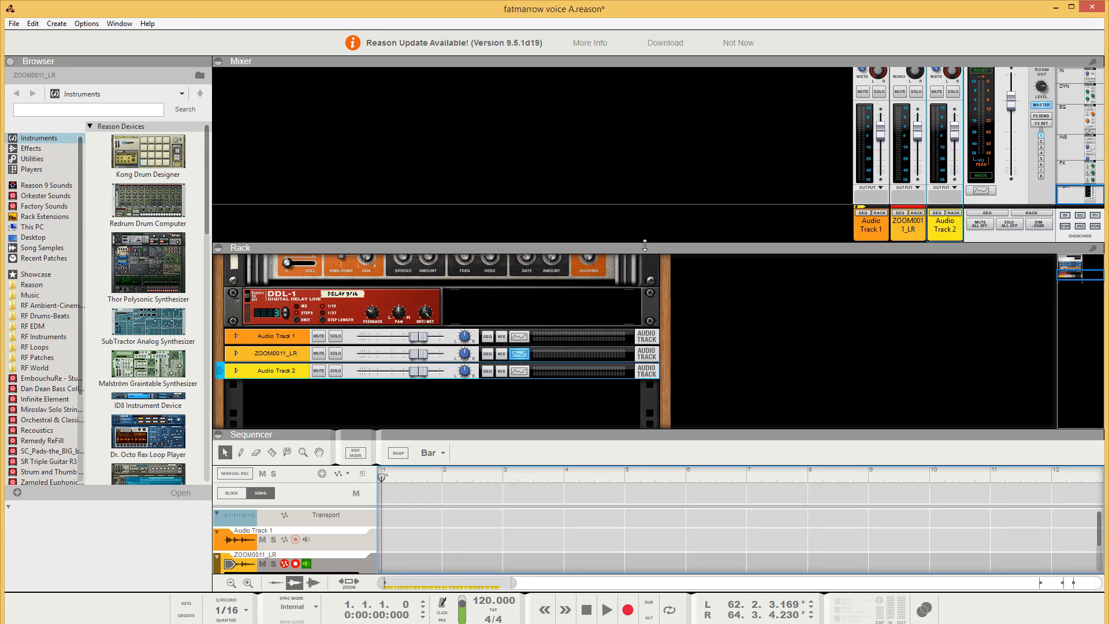
Enlarge the docked mixer and rack areas, and examine The Echo and DDL-1 devices from the front and the rear.
{"action": "left_click_drag", "start_coordinate": [642, 246], "coordinate": [641, 290]}
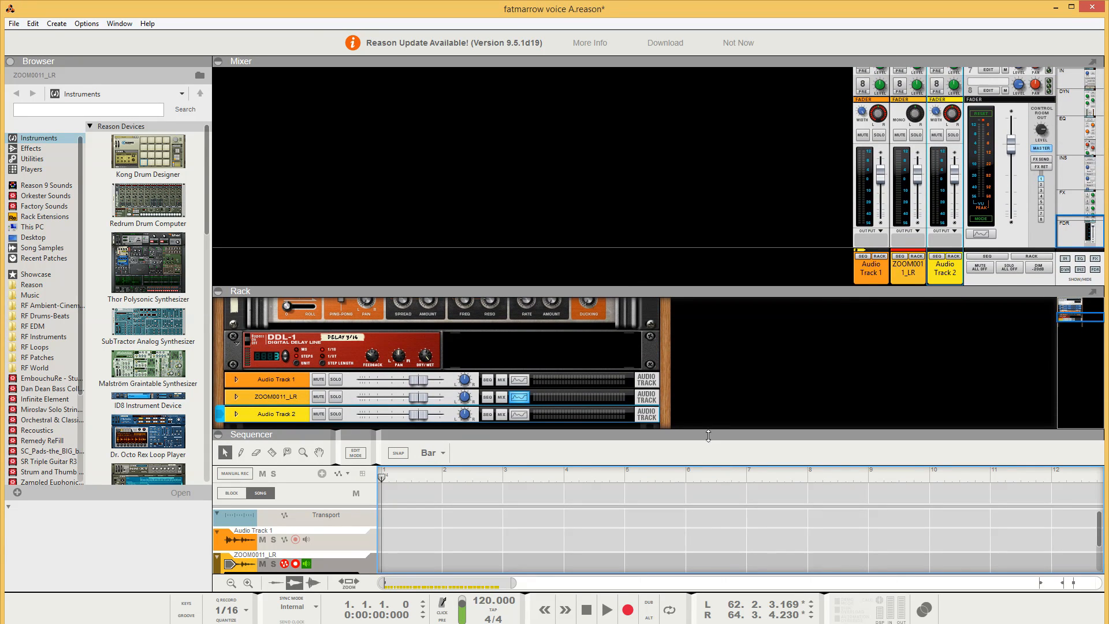
{"action": "left_click_drag", "start_coordinate": [704, 434], "coordinate": [656, 399]}
{"action": "left_click_drag", "start_coordinate": [656, 456], "coordinate": [656, 479]}
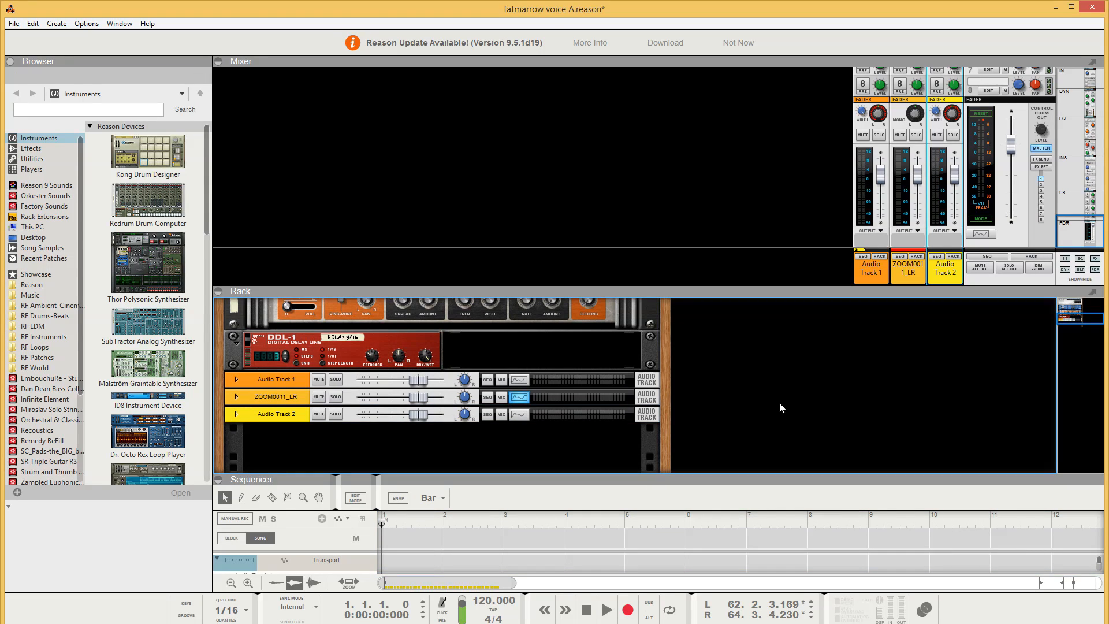
{"action": "scroll", "coordinate": [817, 448], "scroll_direction": "up", "scroll_amount": 5}
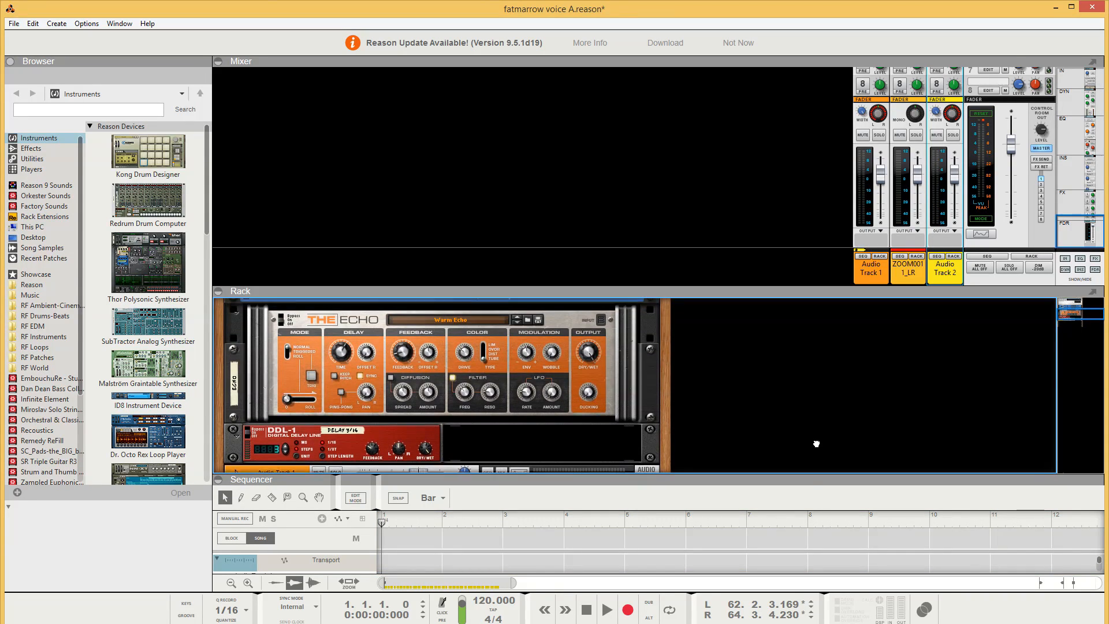
{"action": "scroll", "coordinate": [792, 434], "scroll_direction": "down", "scroll_amount": 3}
{"action": "key", "text": "Tab"}
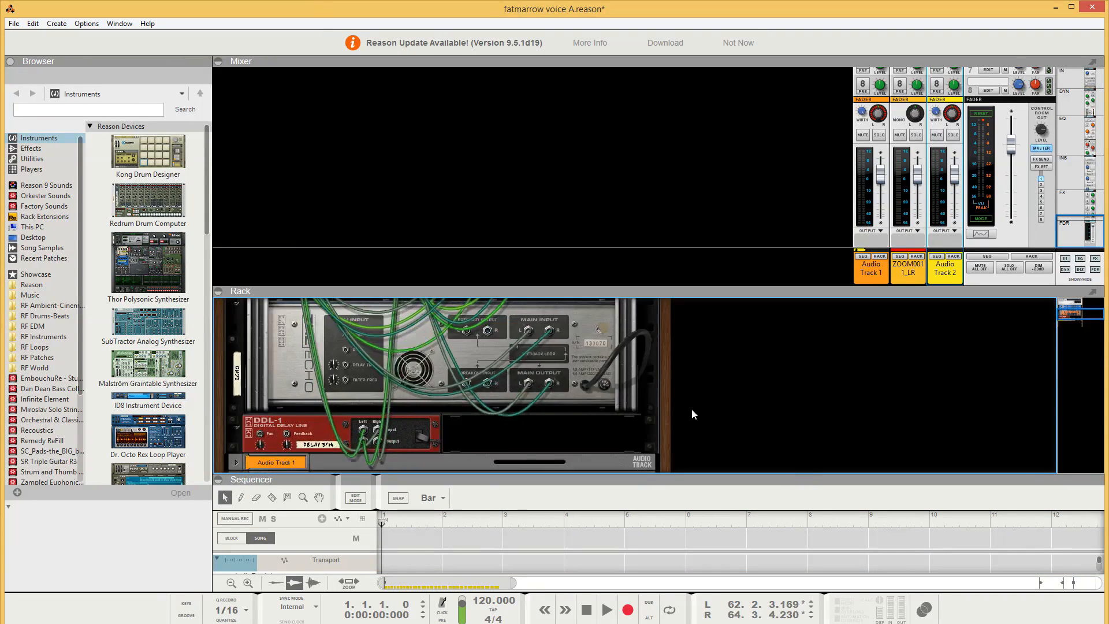
{"action": "key", "text": "Tab"}
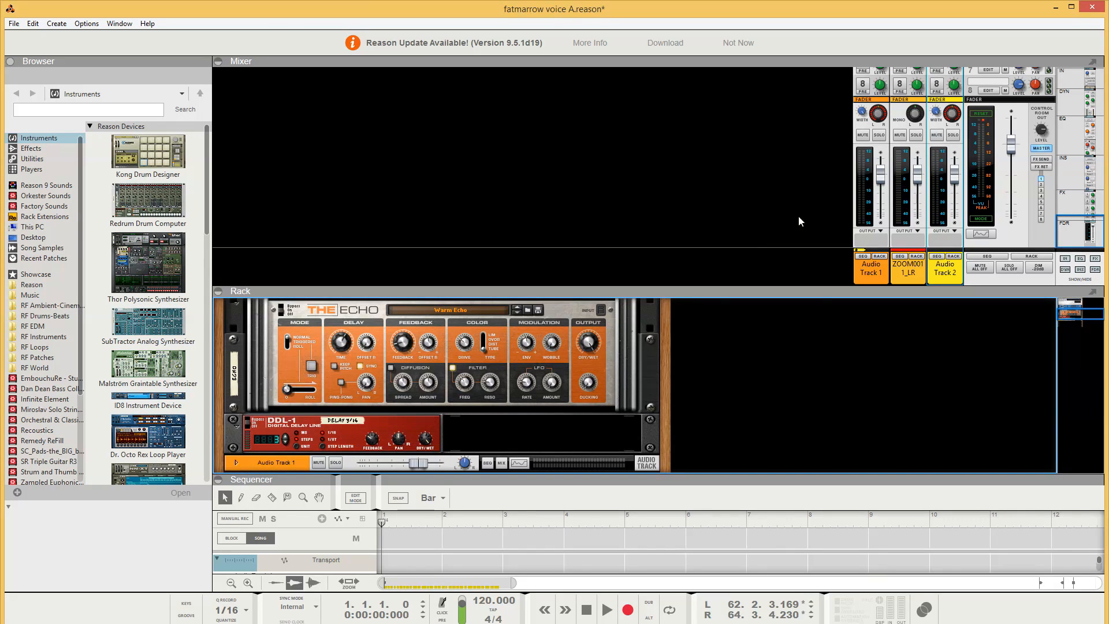
Expand the mixer area over the rack to examine the channel input, dynamics and EQ sections and the master compressor.
{"action": "left_click_drag", "start_coordinate": [804, 294], "coordinate": [814, 412]}
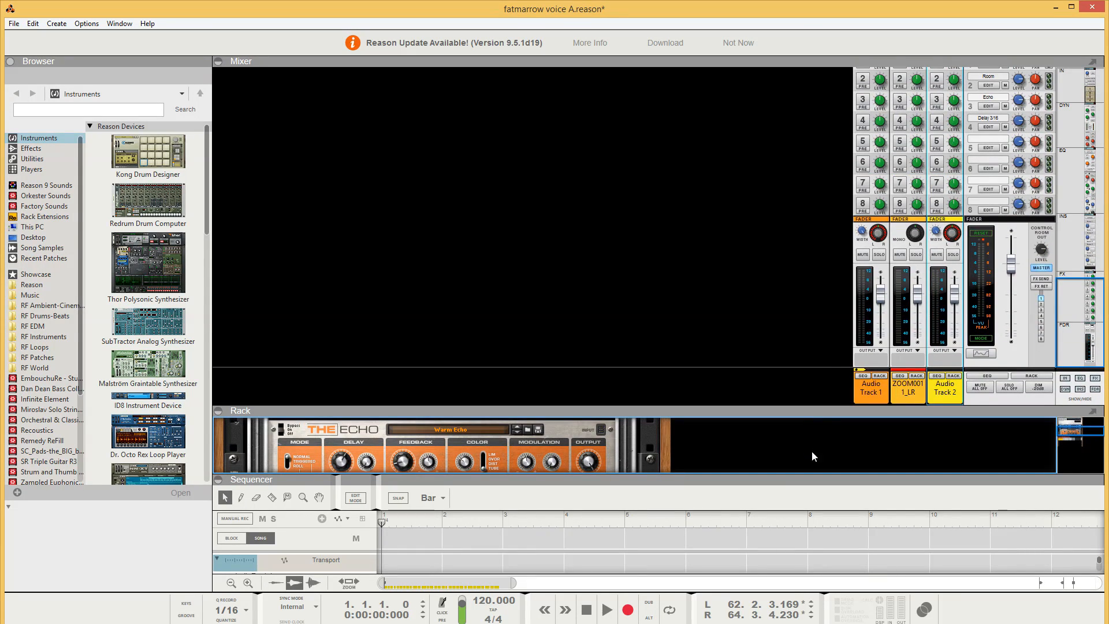
{"action": "scroll", "coordinate": [855, 195], "scroll_direction": "up", "scroll_amount": 10}
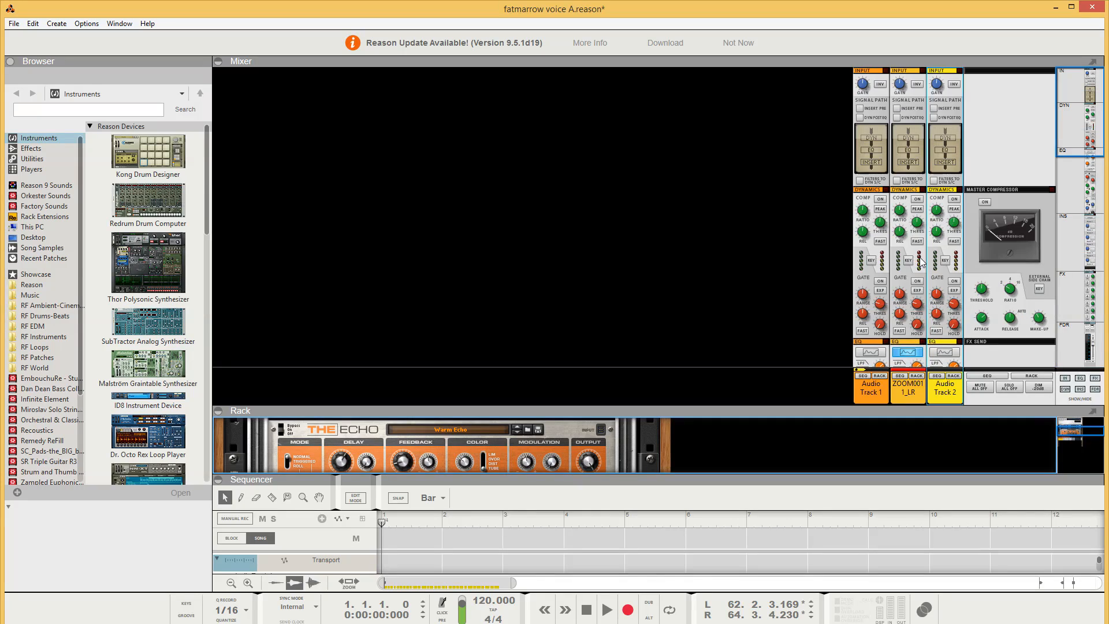
{"action": "left_click_drag", "start_coordinate": [810, 411], "coordinate": [793, 468]}
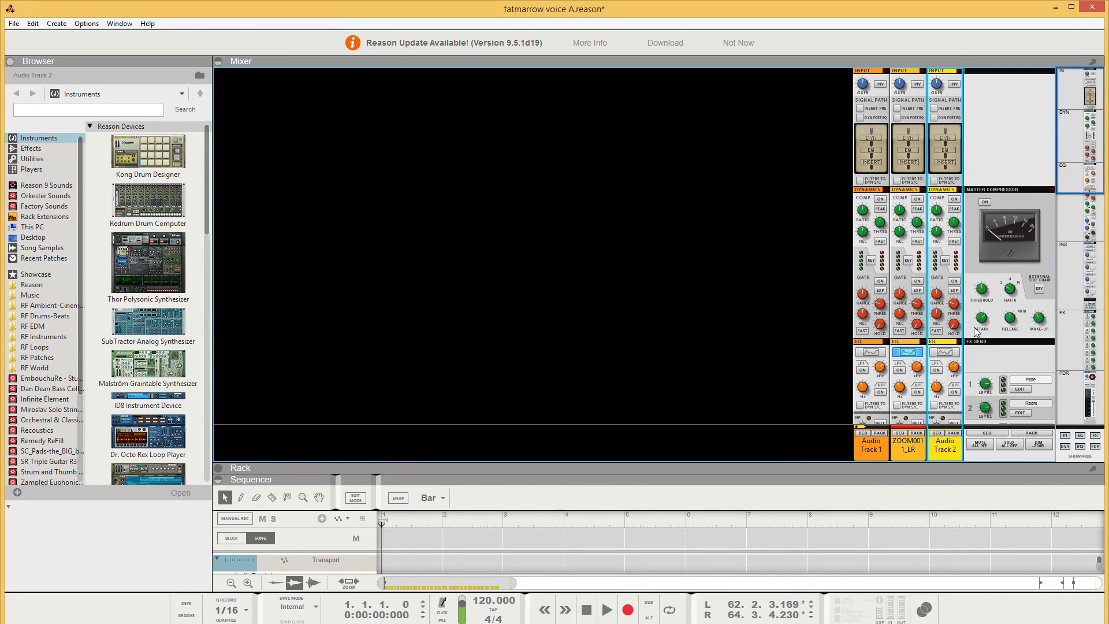
{"action": "left_click", "coordinate": [809, 205]}
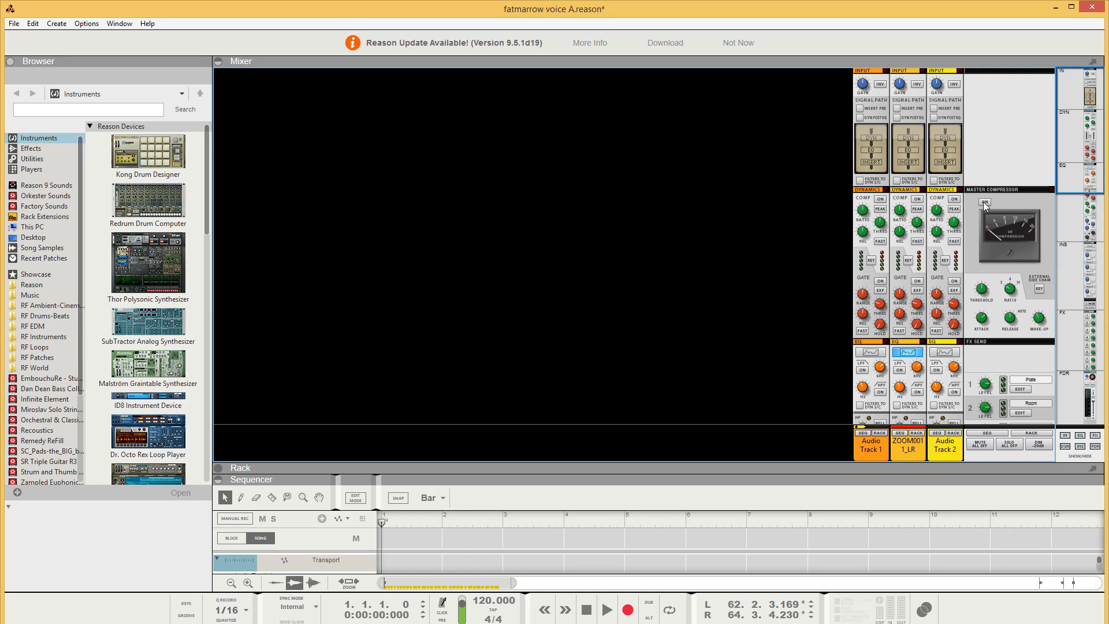
{"action": "left_click", "coordinate": [864, 452]}
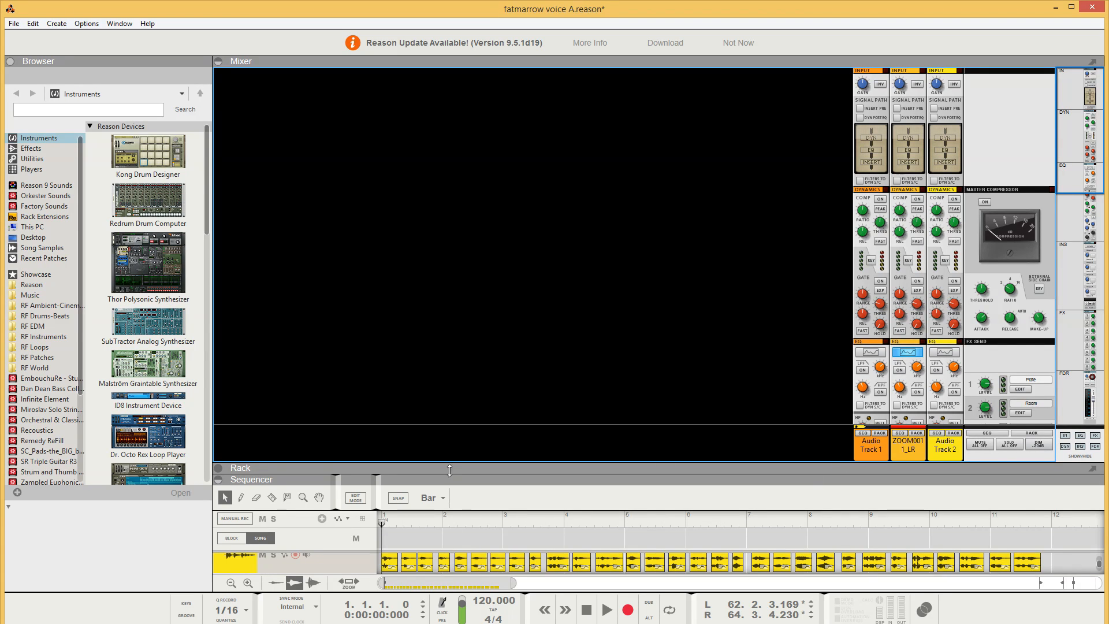
Give the sequencer area more height and rename Audio Track 2 as Ground Branch commands.
{"action": "left_click_drag", "start_coordinate": [451, 465], "coordinate": [448, 382]}
{"action": "left_click_drag", "start_coordinate": [456, 474], "coordinate": [447, 385]}
{"action": "left_click", "coordinate": [254, 548]}
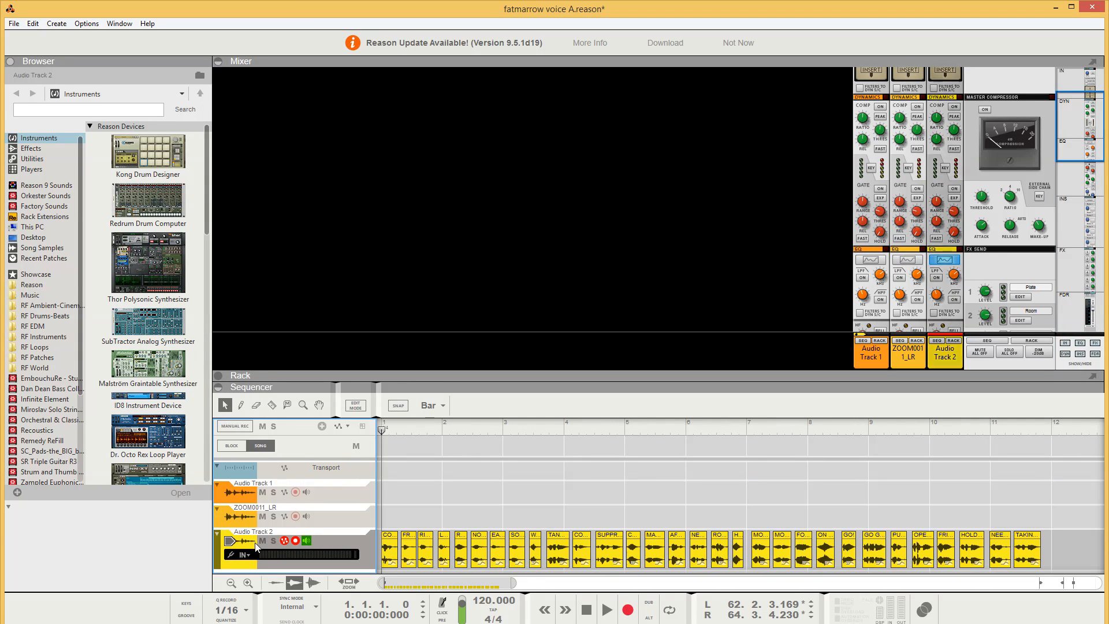
{"action": "double_click", "coordinate": [250, 536]}
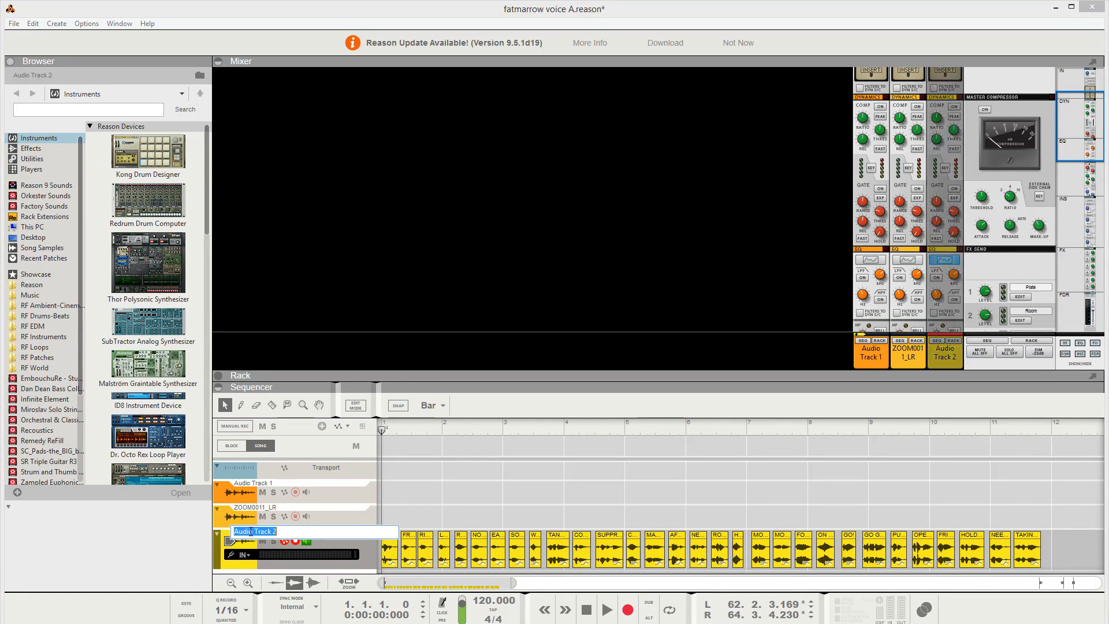
{"action": "type", "text": "Ground /B"}
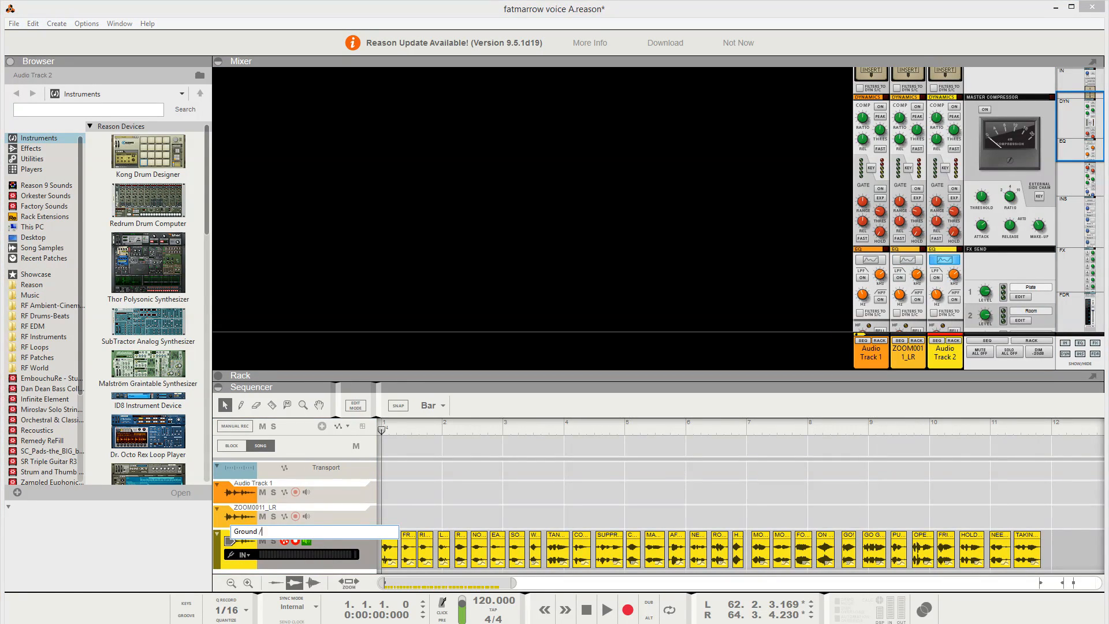
{"action": "key", "text": "Return"}
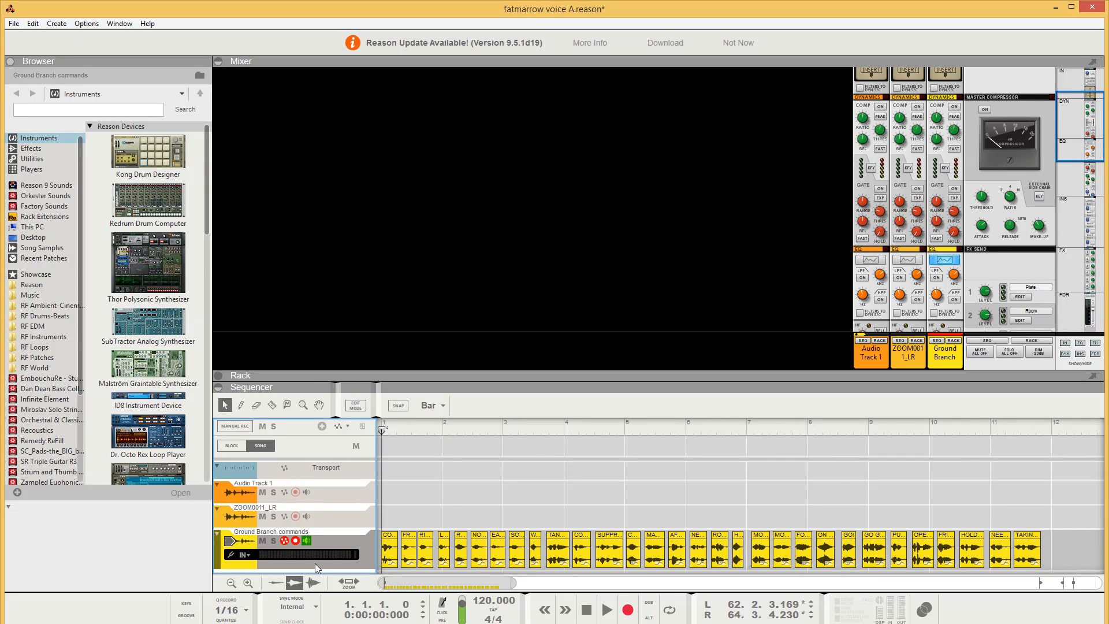
Resize the areas so mixer, rack and sequencer all show, with the Ground Branch commands clips in view.
{"action": "left_click", "coordinate": [806, 309]}
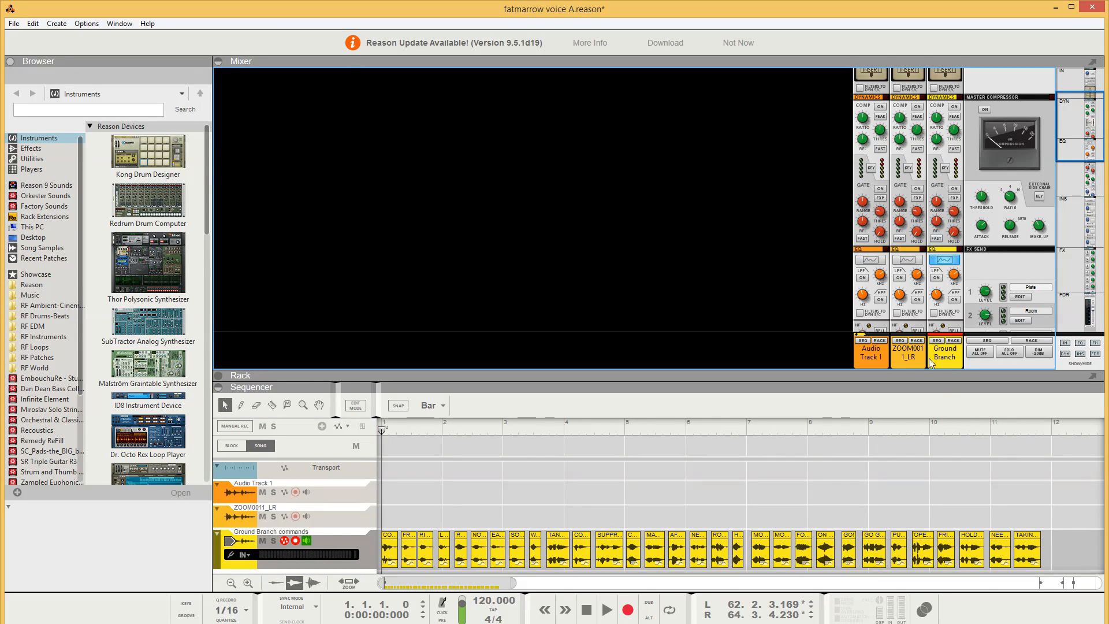
{"action": "left_click_drag", "start_coordinate": [916, 387], "coordinate": [916, 482]}
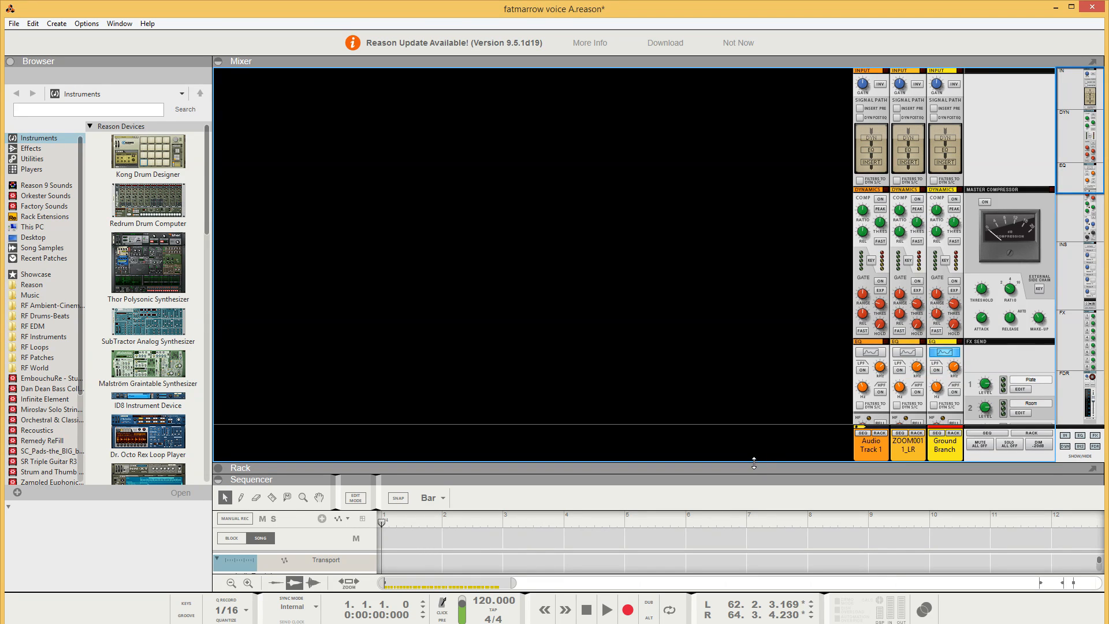
{"action": "left_click_drag", "start_coordinate": [753, 463], "coordinate": [755, 377]}
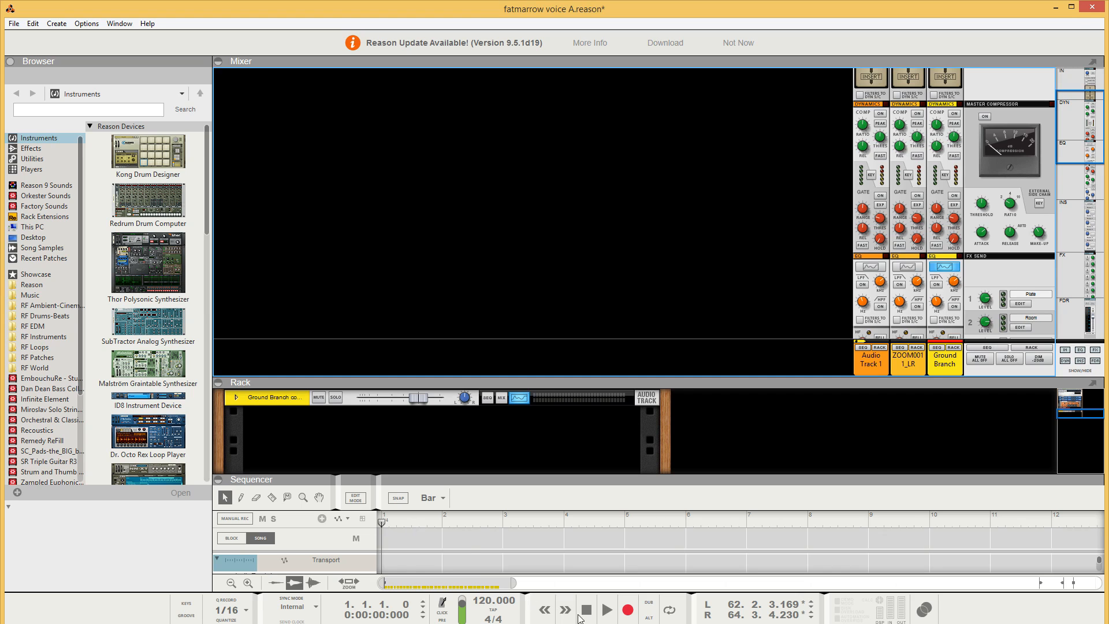
{"action": "scroll", "coordinate": [539, 544], "scroll_direction": "down", "scroll_amount": 3}
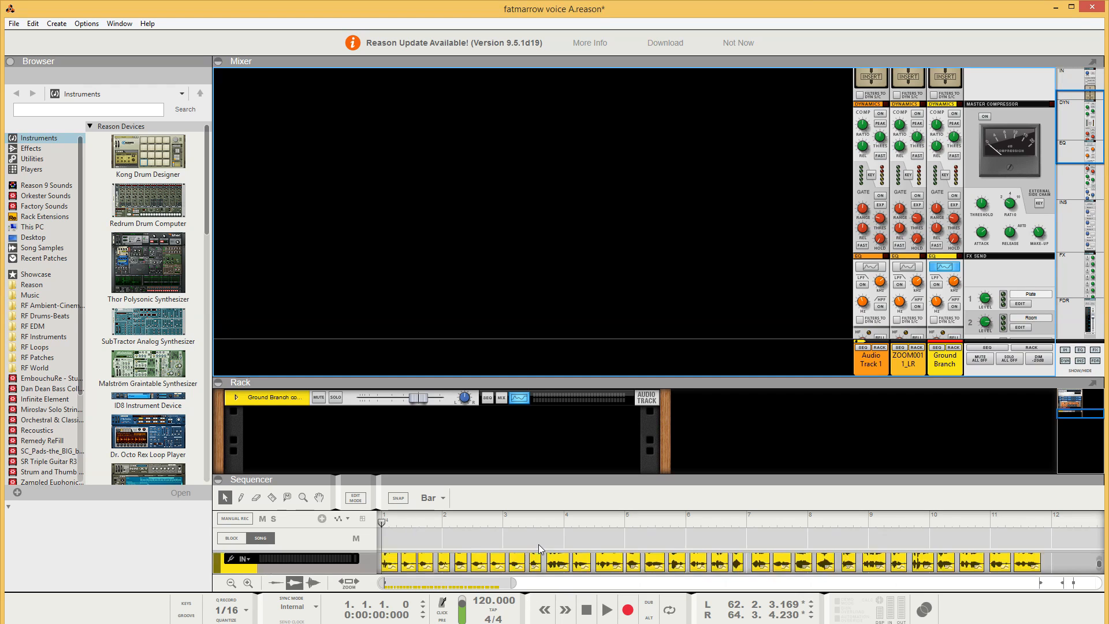
Set the loop from 1.1.1.0 to about 11.4.3.151 around all the clips, turn looping on and start playback.
{"action": "left_click", "coordinate": [1045, 518]}
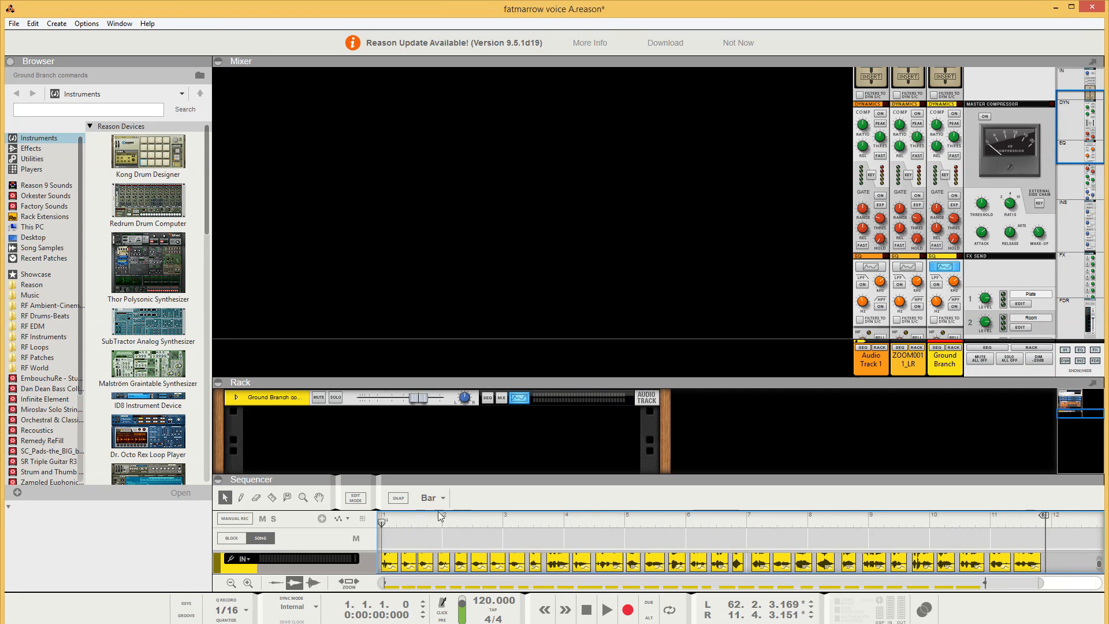
{"action": "left_click", "coordinate": [382, 522], "text": "alt"}
{"action": "left_click", "coordinate": [669, 610]}
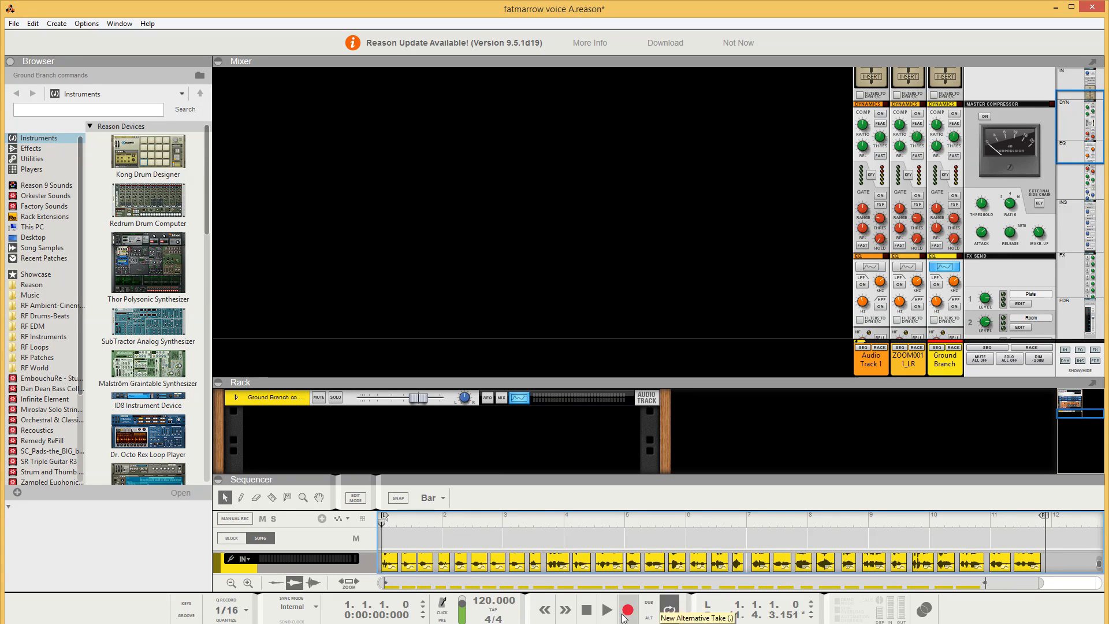
{"action": "left_click", "coordinate": [605, 611]}
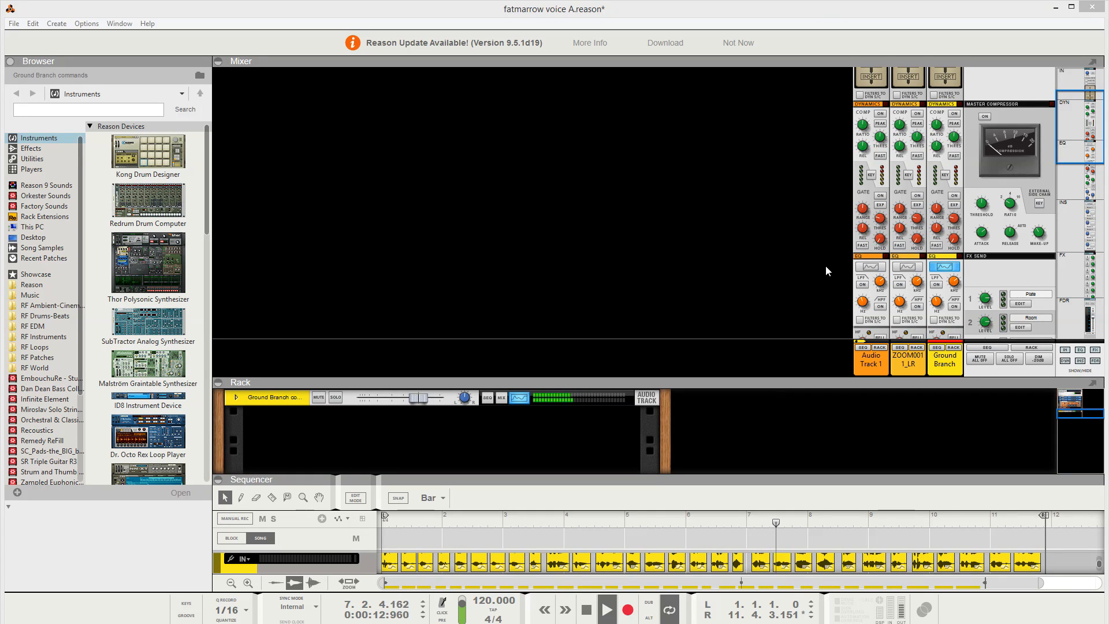
Check the levels of the Ground Branch commands channel and the master section at the mixer faders during playback.
{"action": "scroll", "coordinate": [826, 265], "scroll_direction": "down", "scroll_amount": 5}
{"action": "scroll", "coordinate": [828, 271], "scroll_direction": "down", "scroll_amount": 6}
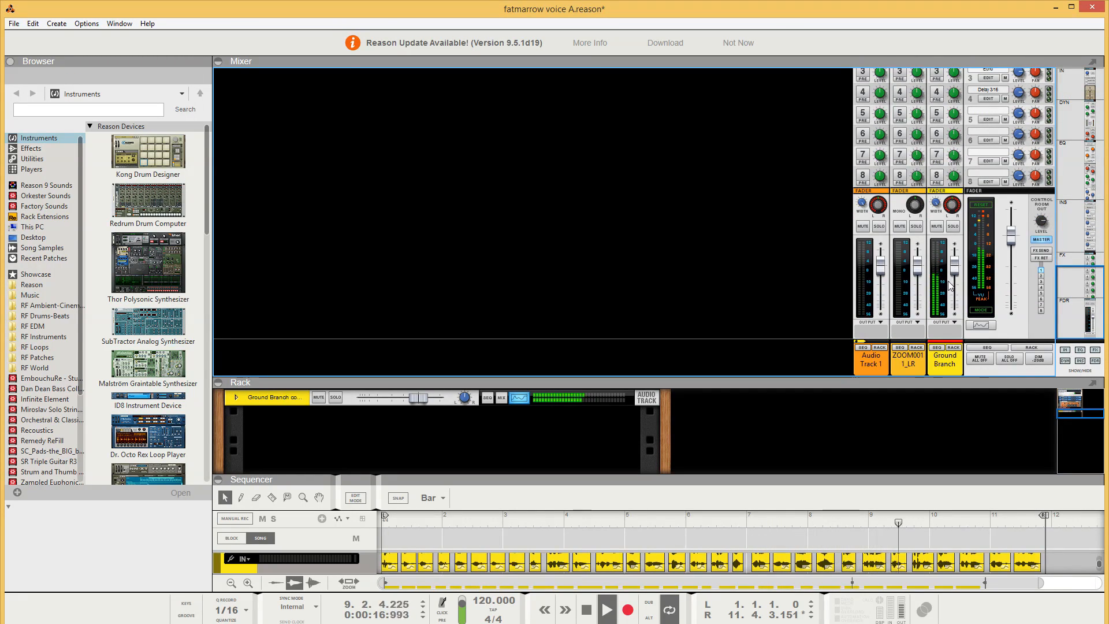
{"action": "left_click", "coordinate": [984, 213]}
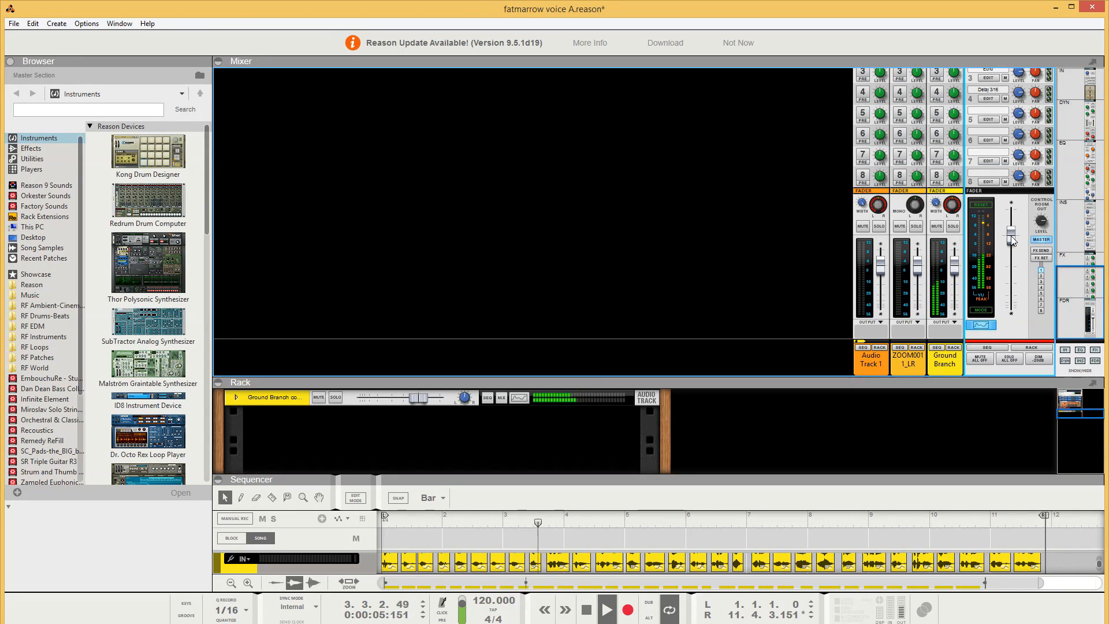
Look through the mixer's master inserts, FX returns, compressor and faders alongside the channel strips during playback.
{"action": "scroll", "coordinate": [987, 238], "scroll_direction": "up", "scroll_amount": 5}
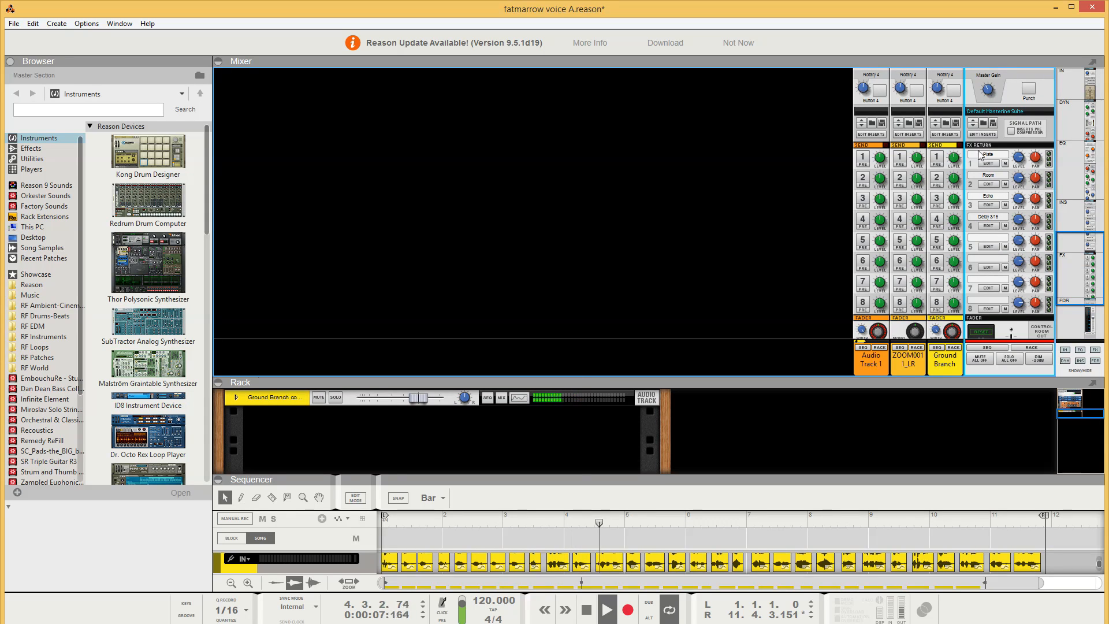
{"action": "scroll", "coordinate": [1010, 179], "scroll_direction": "up", "scroll_amount": 5}
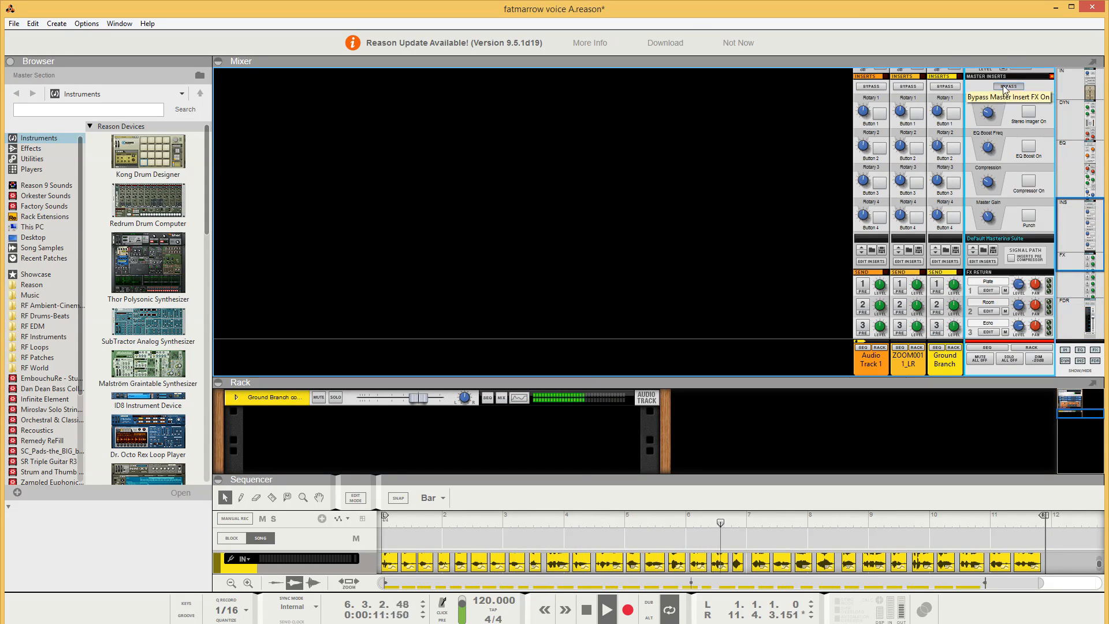
{"action": "scroll", "coordinate": [997, 258], "scroll_direction": "down", "scroll_amount": 10}
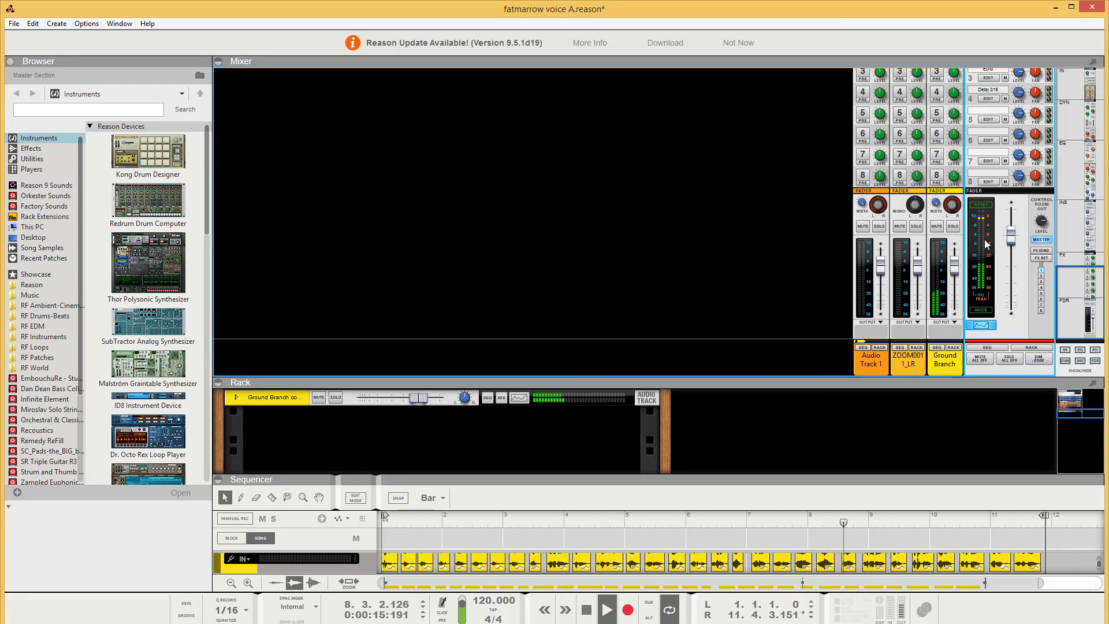
{"action": "scroll", "coordinate": [953, 242], "scroll_direction": "up", "scroll_amount": 15}
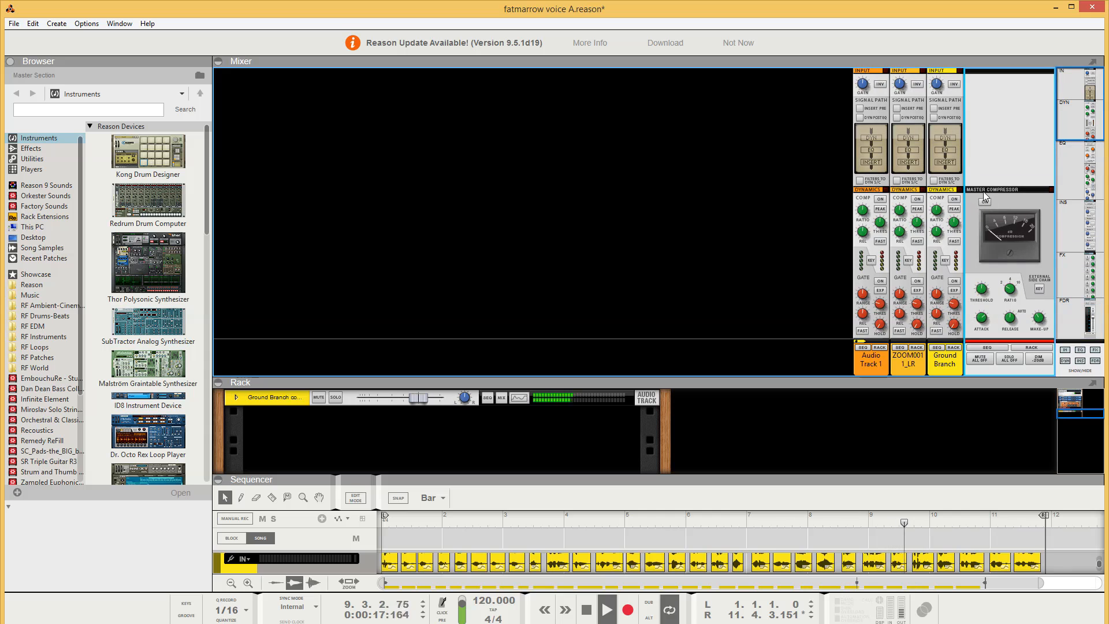
{"action": "scroll", "coordinate": [993, 219], "scroll_direction": "down", "scroll_amount": 15}
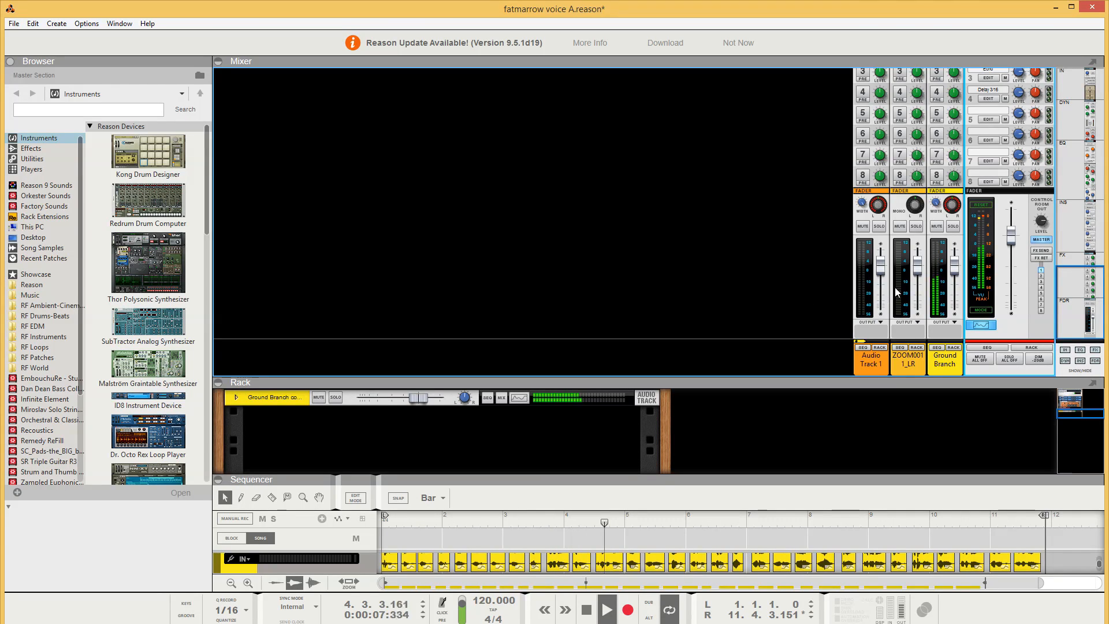
{"action": "scroll", "coordinate": [897, 291], "scroll_direction": "up", "scroll_amount": 5}
{"action": "scroll", "coordinate": [900, 287], "scroll_direction": "up", "scroll_amount": 6}
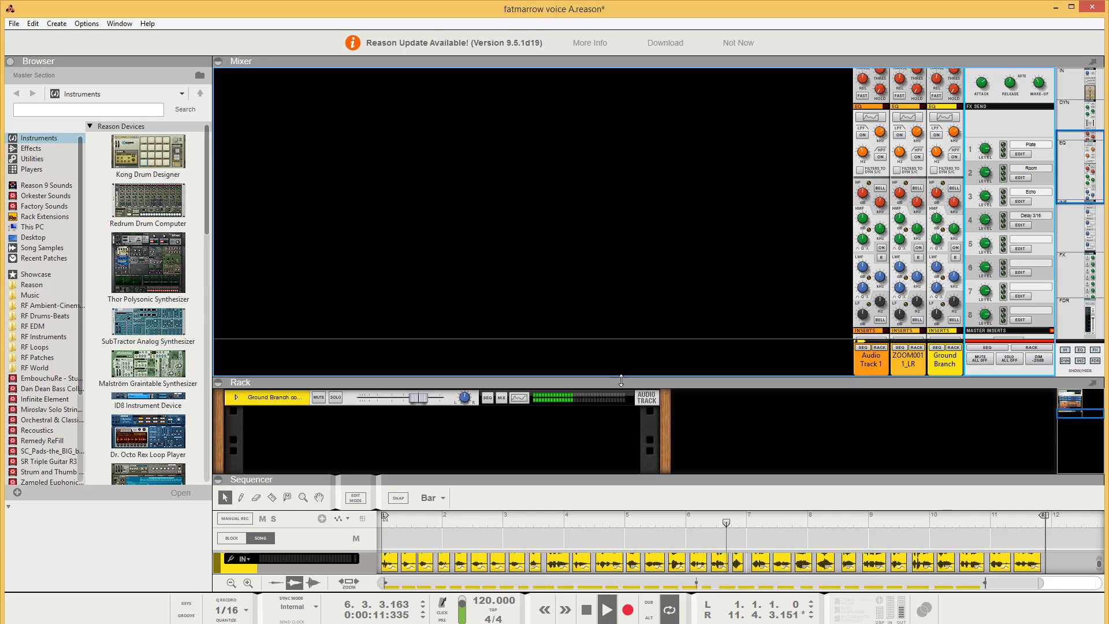
Add an Audiomatic Retro Transformer to the Ground Branch commands track, choose its Radio preset and adjust its Transform amount.
{"action": "left_click_drag", "start_coordinate": [624, 377], "coordinate": [644, 171]}
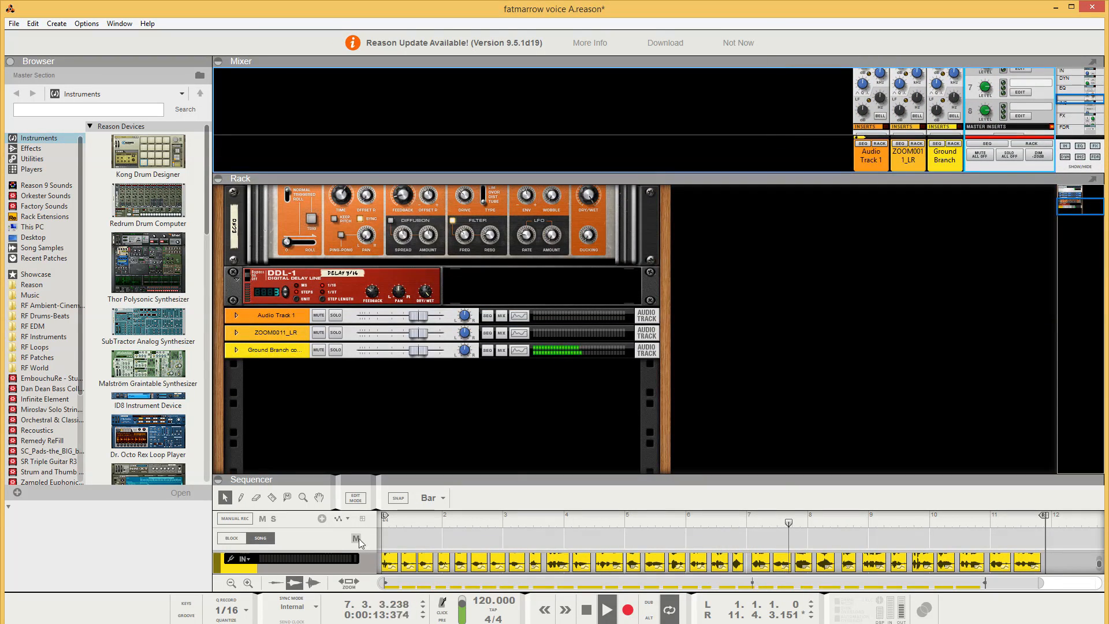
{"action": "right_click", "coordinate": [249, 563]}
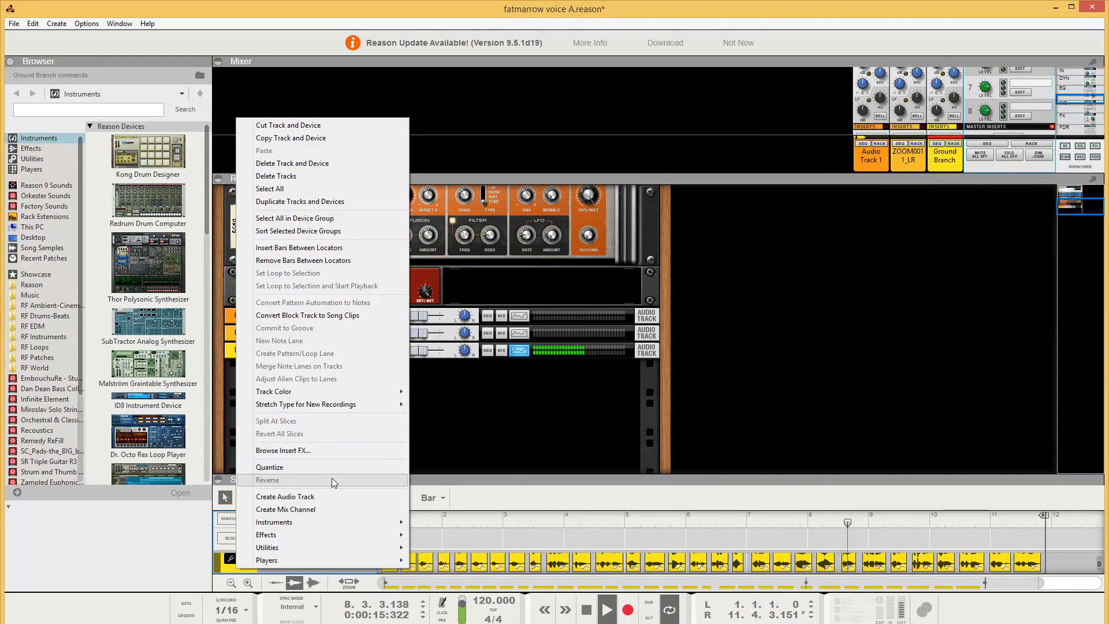
{"action": "mouse_move", "coordinate": [305, 536]}
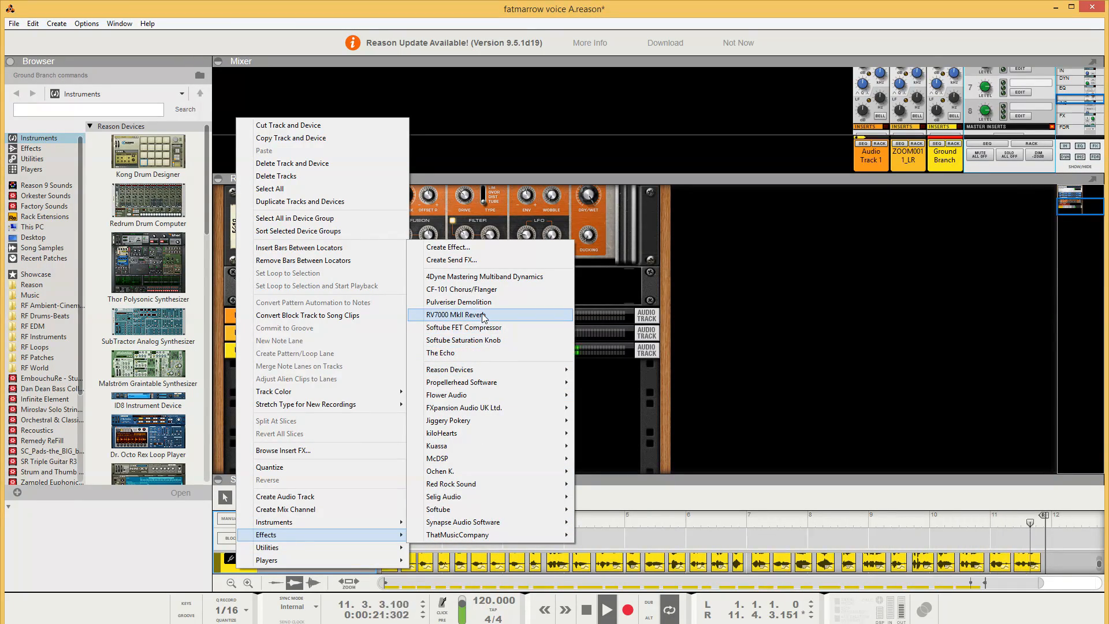
{"action": "mouse_move", "coordinate": [513, 380]}
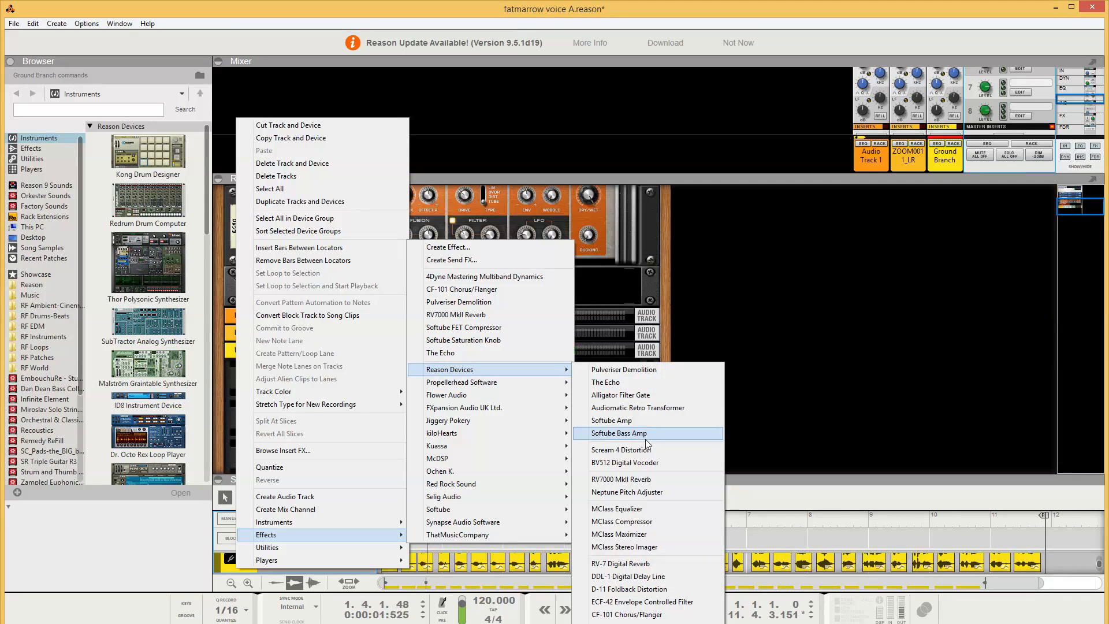
{"action": "left_click", "coordinate": [629, 409]}
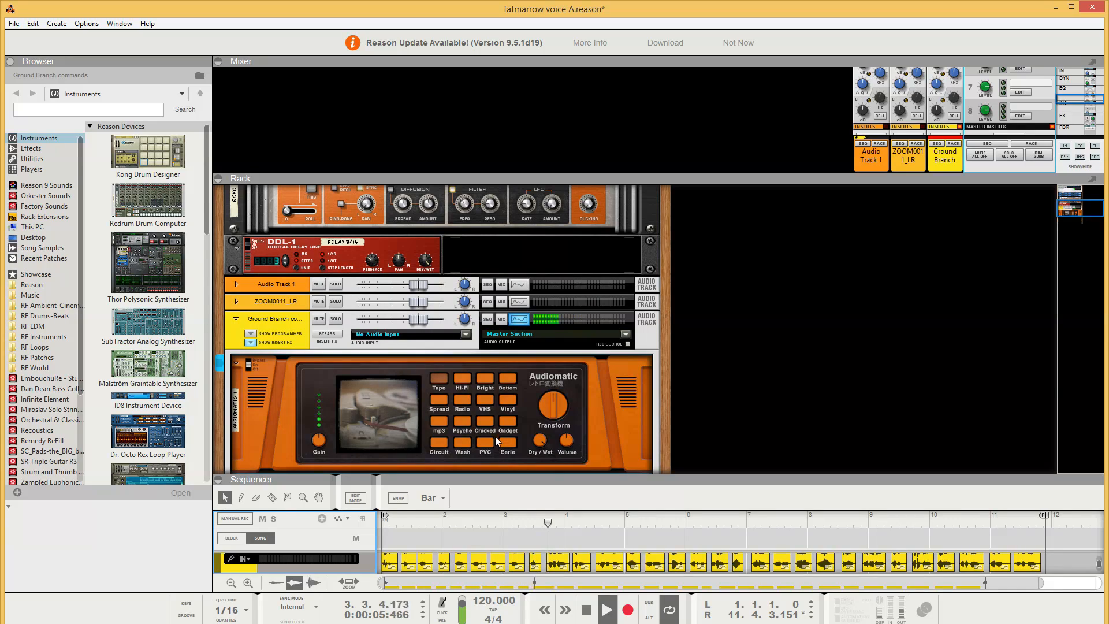
{"action": "left_click", "coordinate": [460, 398]}
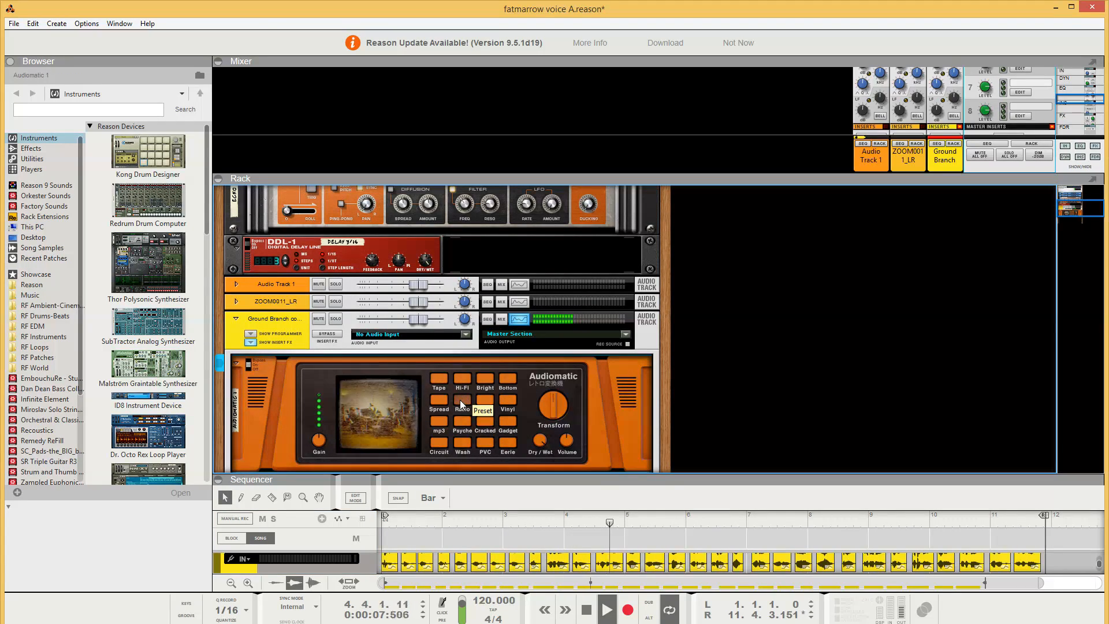
{"action": "mouse_move", "coordinate": [554, 408]}
{"action": "left_mouse_down"}
{"action": "mouse_move", "coordinate": [555, 378]}
{"action": "mouse_move", "coordinate": [550, 393]}
{"action": "left_mouse_up"}
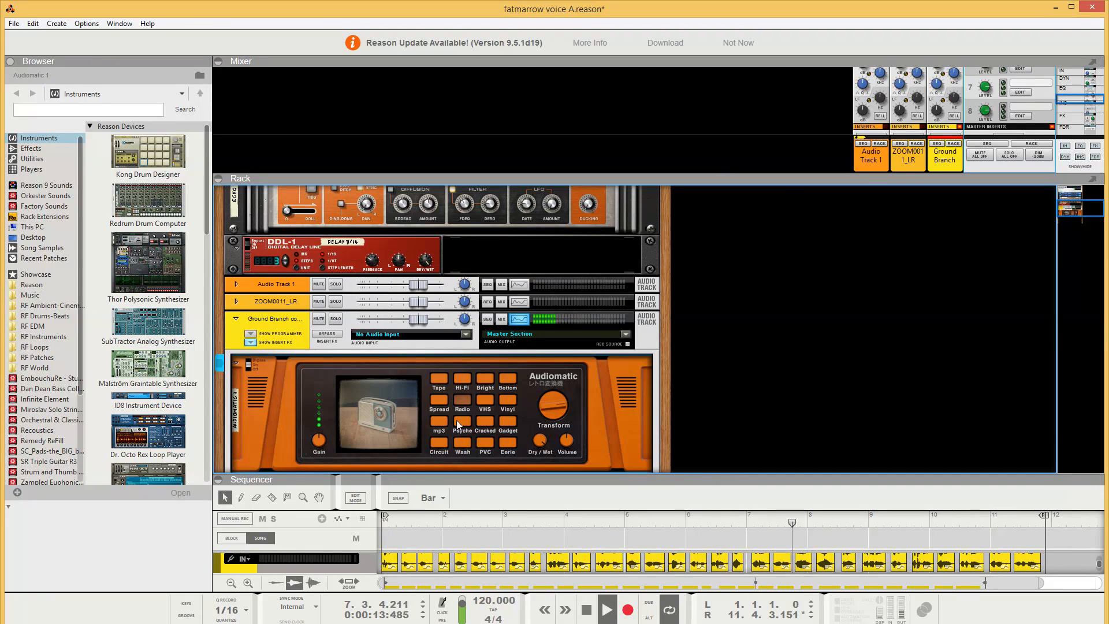
Add a Scream 4 Distortion after the Audiomatic on the Ground Branch commands track.
{"action": "right_click", "coordinate": [271, 419]}
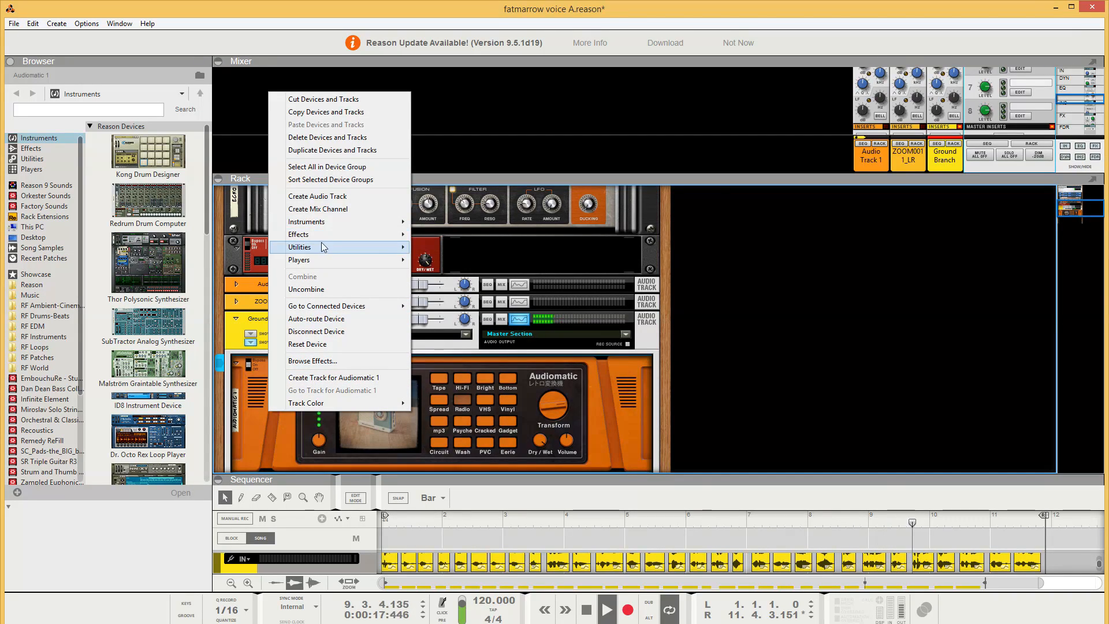
{"action": "mouse_move", "coordinate": [320, 234]}
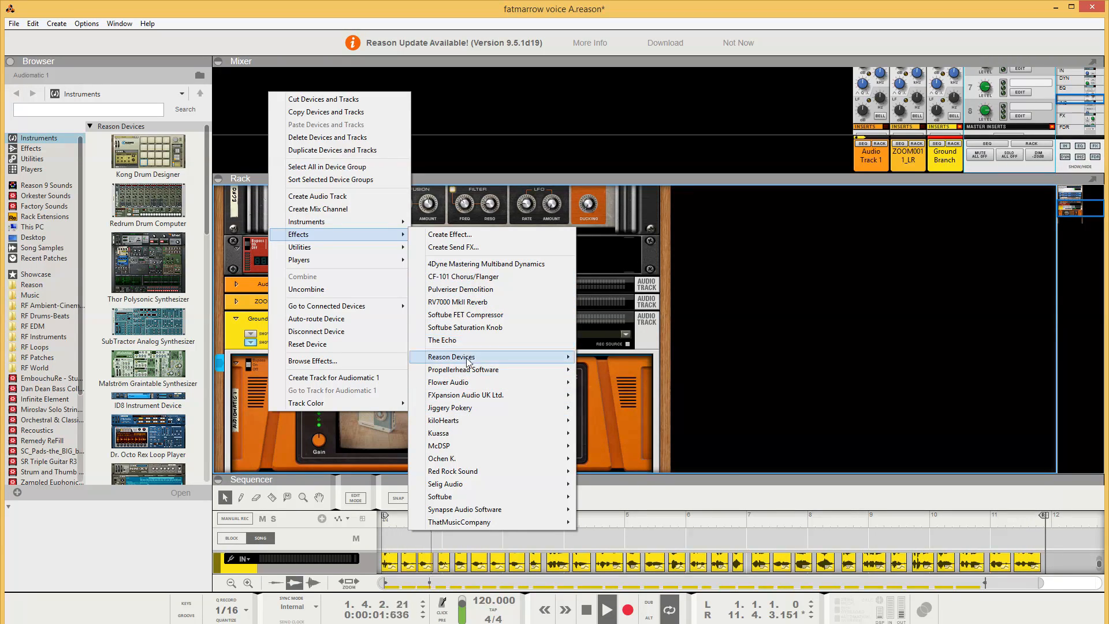
{"action": "mouse_move", "coordinate": [520, 357]}
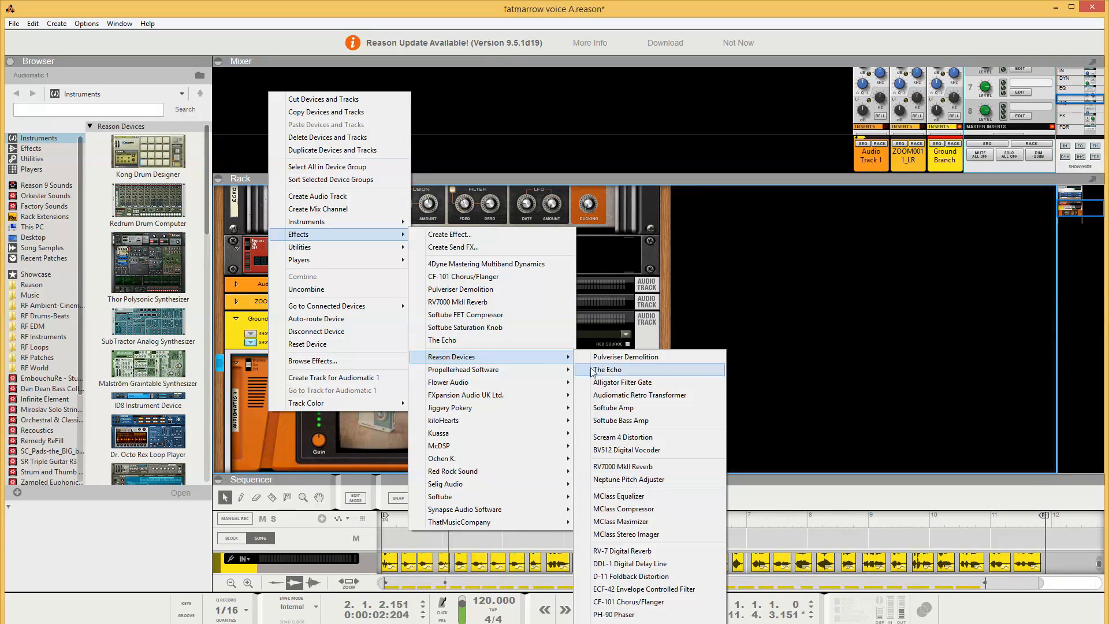
{"action": "left_click", "coordinate": [635, 436]}
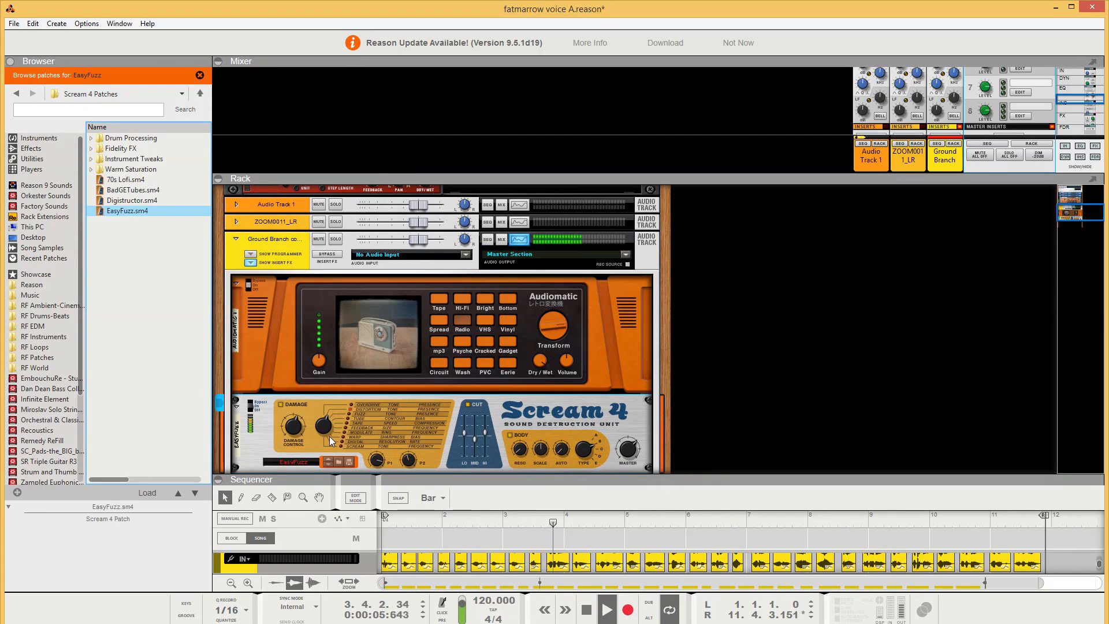
Check the Audiomatic's Transform amount and the Scream 4 controls during playback, and stop playback.
{"action": "left_click", "coordinate": [410, 459]}
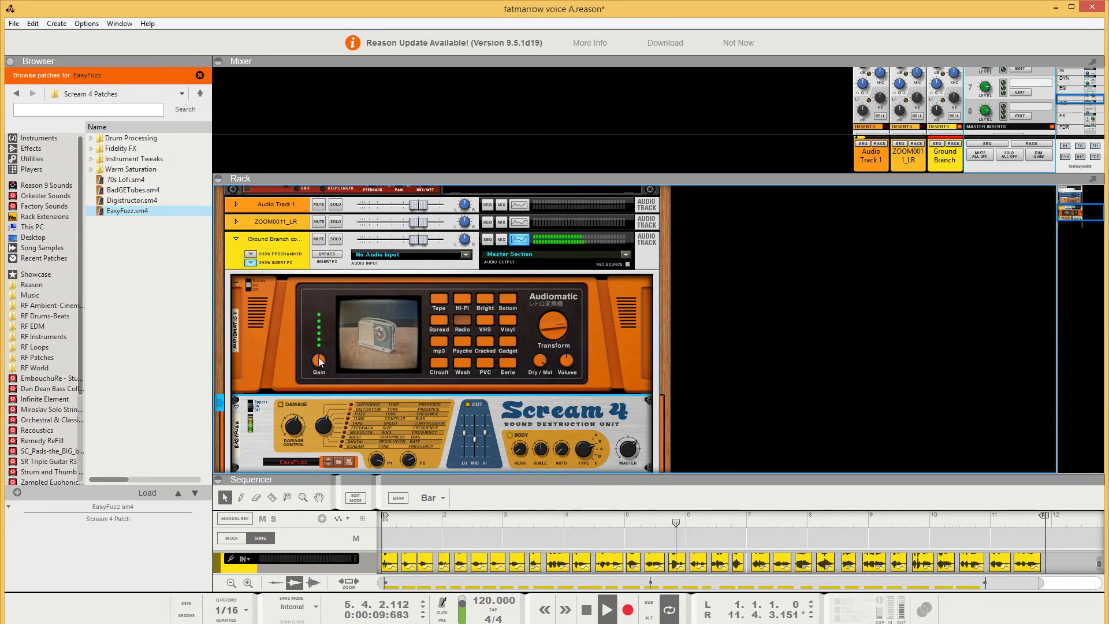
{"action": "left_click", "coordinate": [554, 339]}
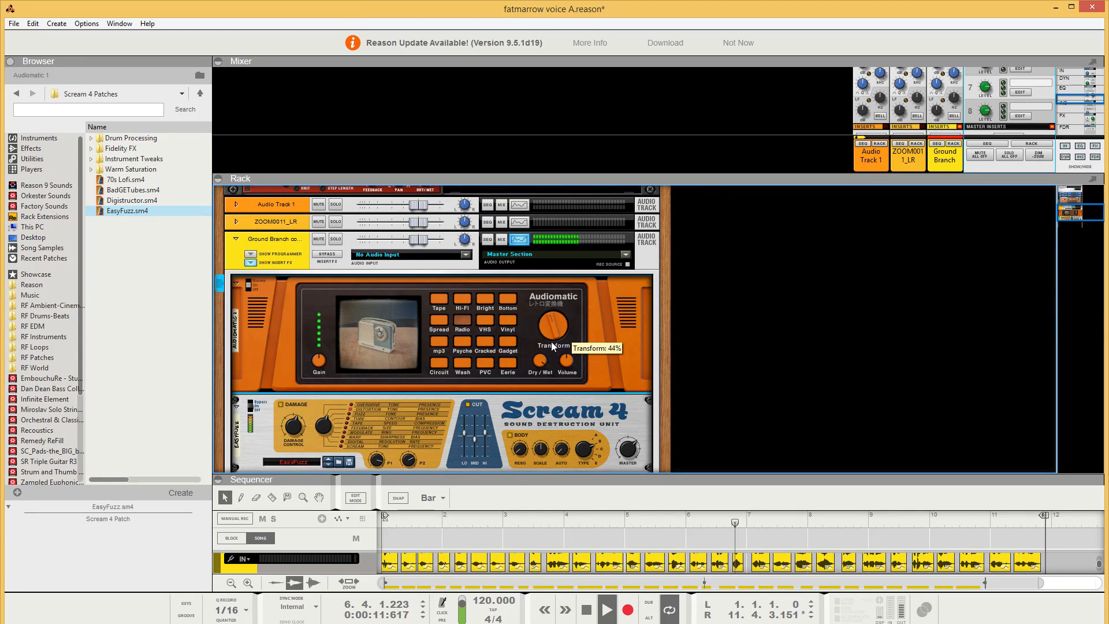
{"action": "left_click", "coordinate": [509, 436]}
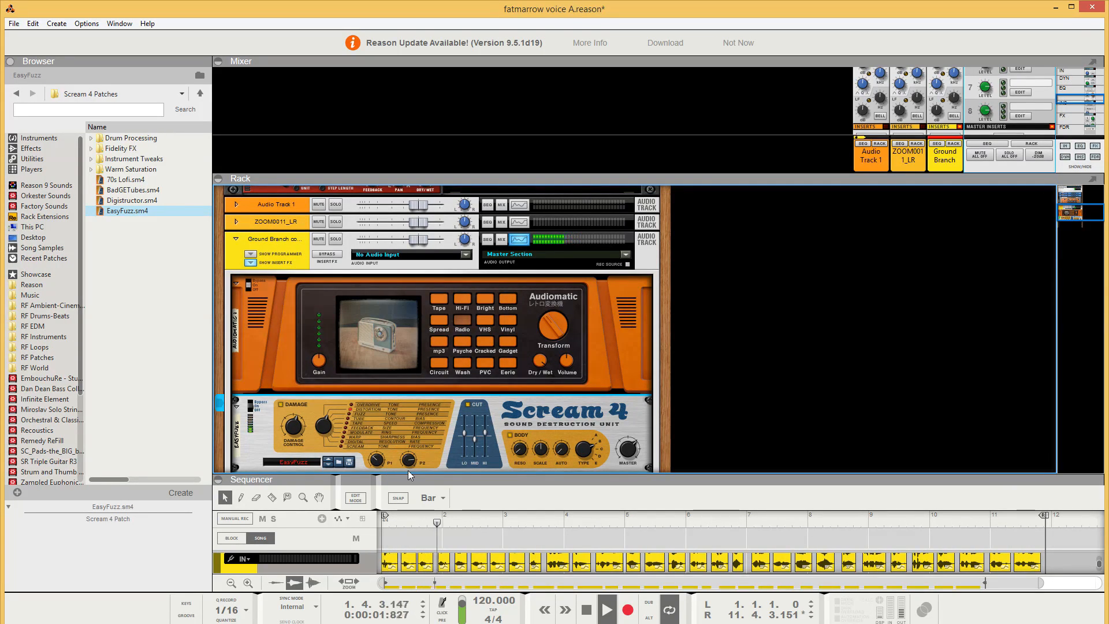
{"action": "left_click", "coordinate": [585, 615]}
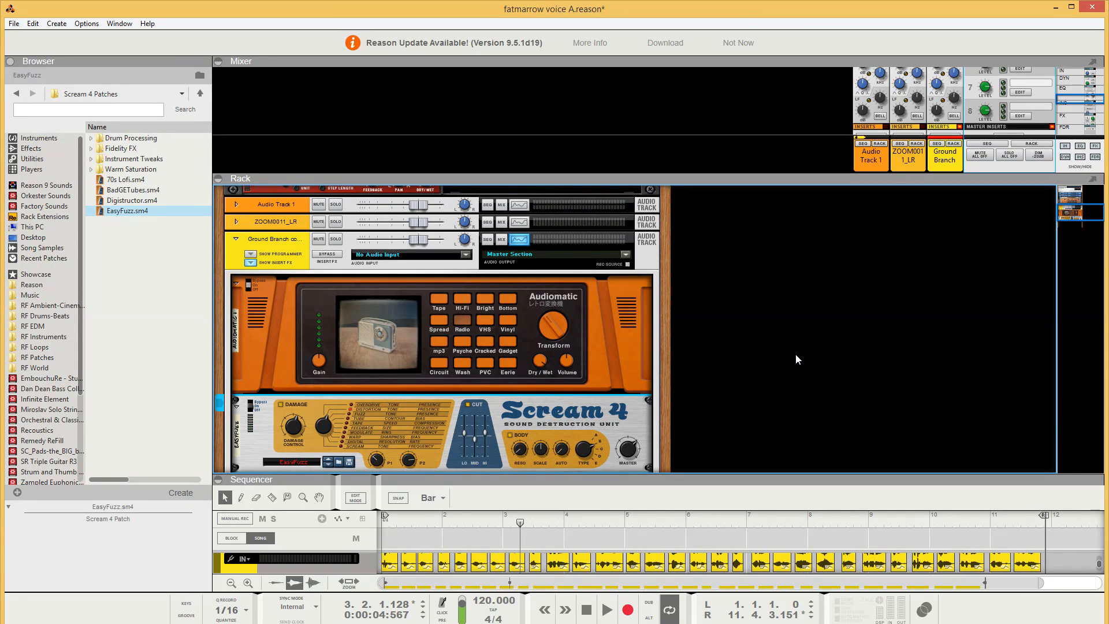
{"action": "scroll", "coordinate": [795, 353], "scroll_direction": "up", "scroll_amount": 10}
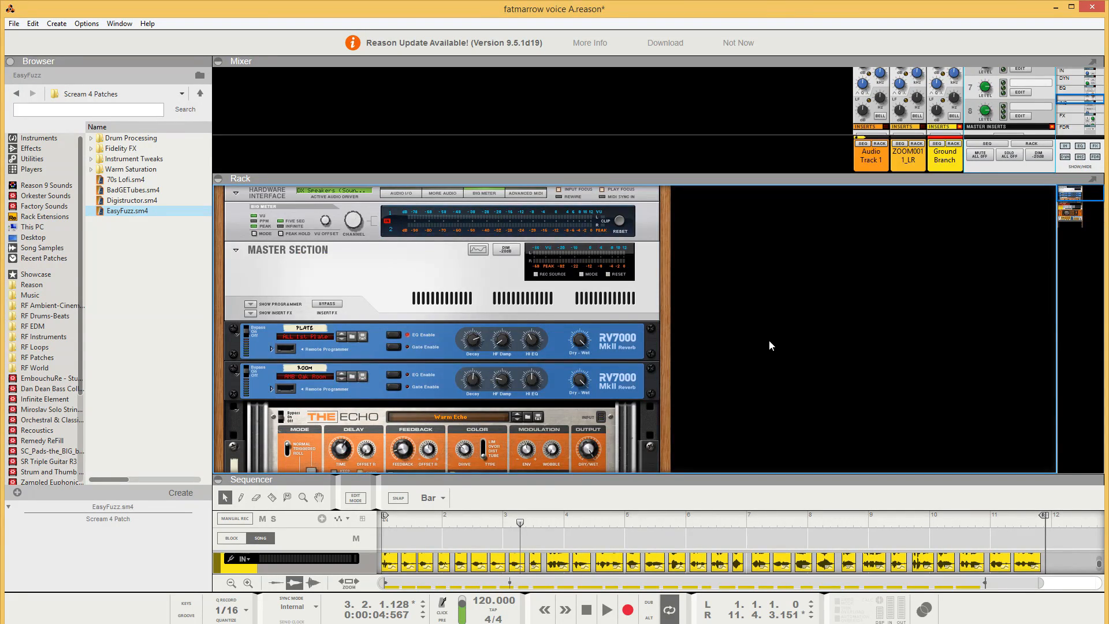
{"action": "scroll", "coordinate": [769, 346], "scroll_direction": "down", "scroll_amount": 8}
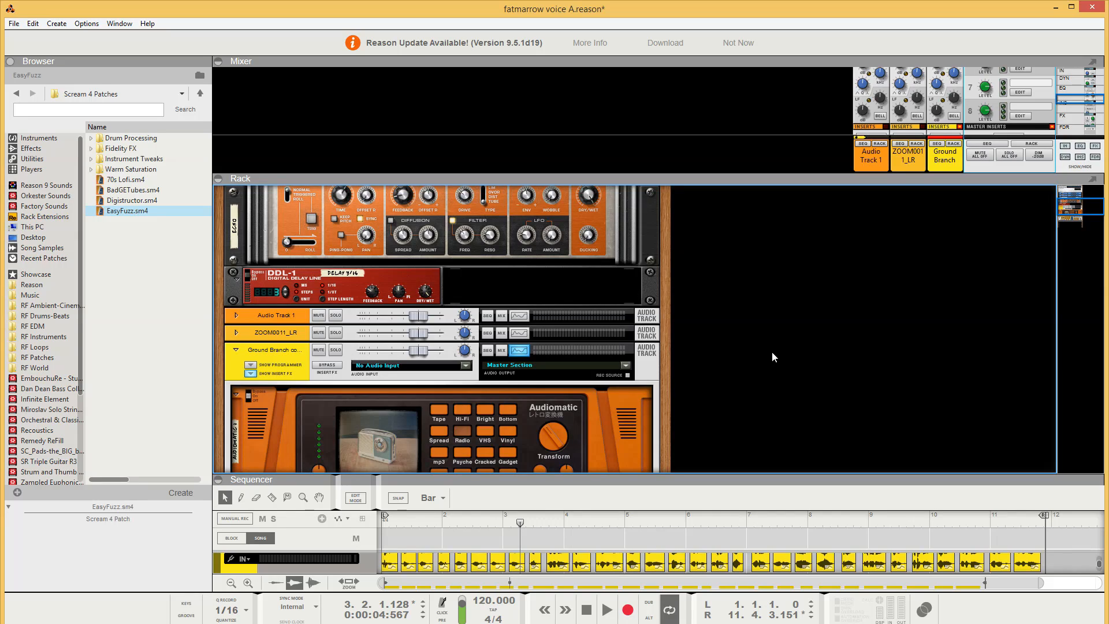
{"action": "scroll", "coordinate": [774, 350], "scroll_direction": "down", "scroll_amount": 4}
{"action": "scroll", "coordinate": [775, 341], "scroll_direction": "up", "scroll_amount": 10}
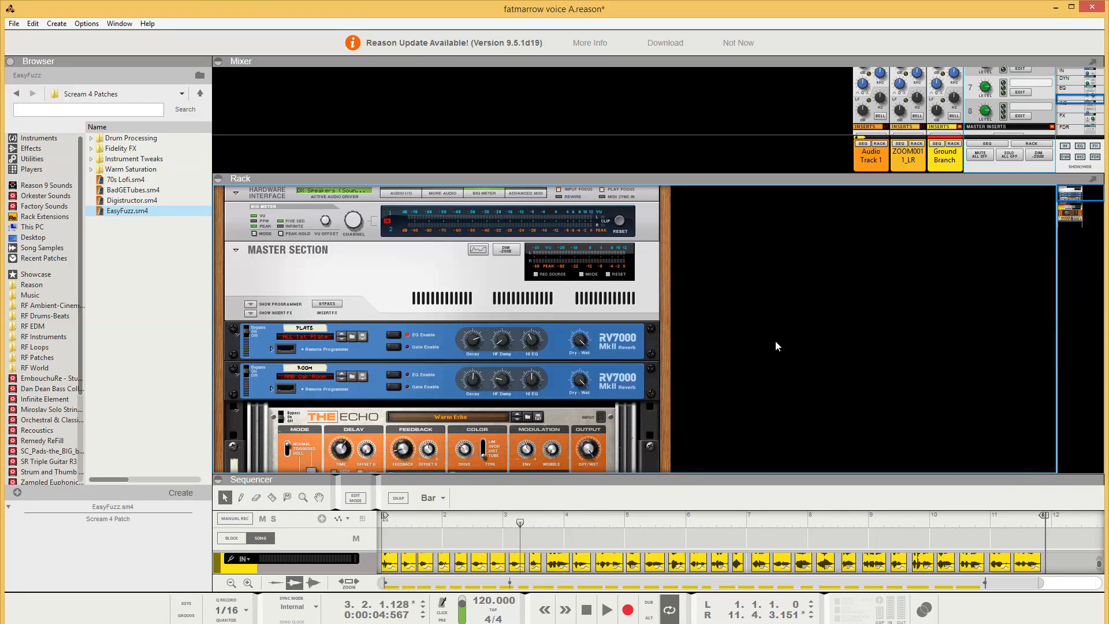
Switch to the Unreal Editor and fly through the old town street to inspect the buildings around the Picasso square block.
{"action": "left_click", "coordinate": [1051, 10]}
{"action": "left_click", "coordinate": [515, 513]}
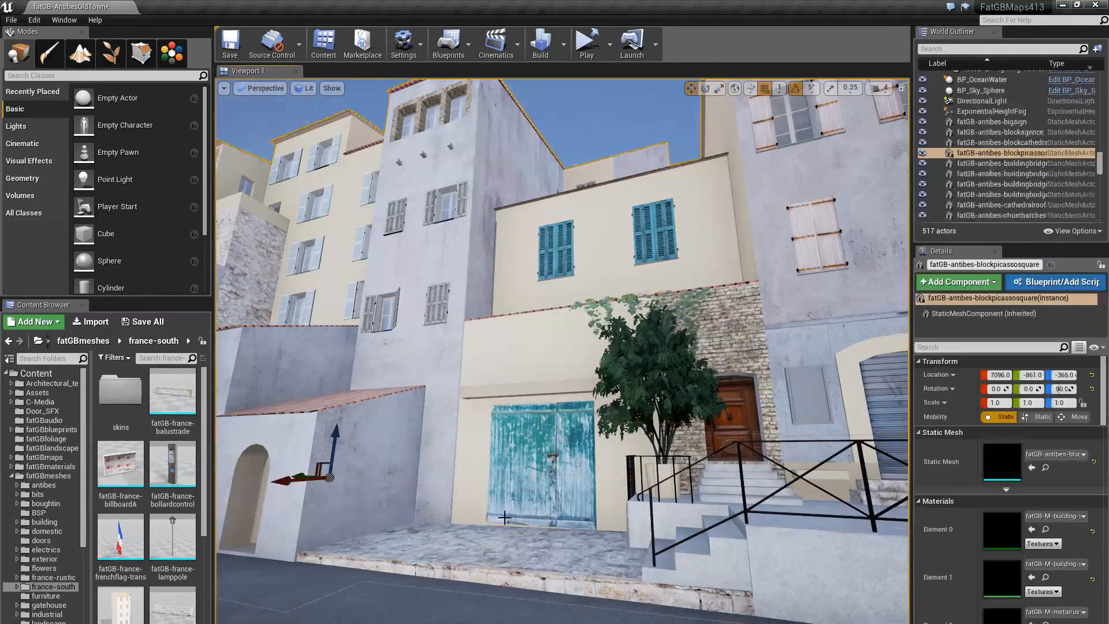
{"action": "right_click_drag", "start_coordinate": [514, 512], "coordinate": [454, 516]}
{"action": "key", "text": "w"}
{"action": "key", "text": "e"}
{"action": "right_click_drag", "start_coordinate": [453, 188], "coordinate": [780, 231]}
{"action": "key", "text": "s"}
{"action": "key", "text": "w"}
{"action": "key", "text": "s"}
{"action": "key", "text": "w"}
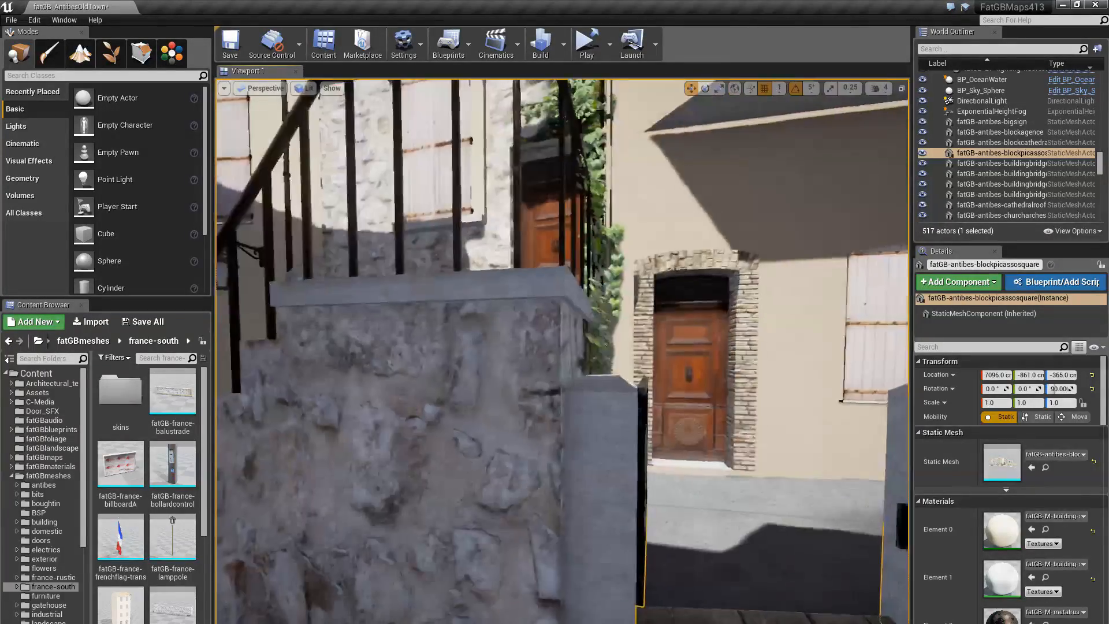
Fly along the street to the arched wooden doorway between the low cream walls.
{"action": "right_click_drag", "start_coordinate": [563, 351], "coordinate": [451, 346]}
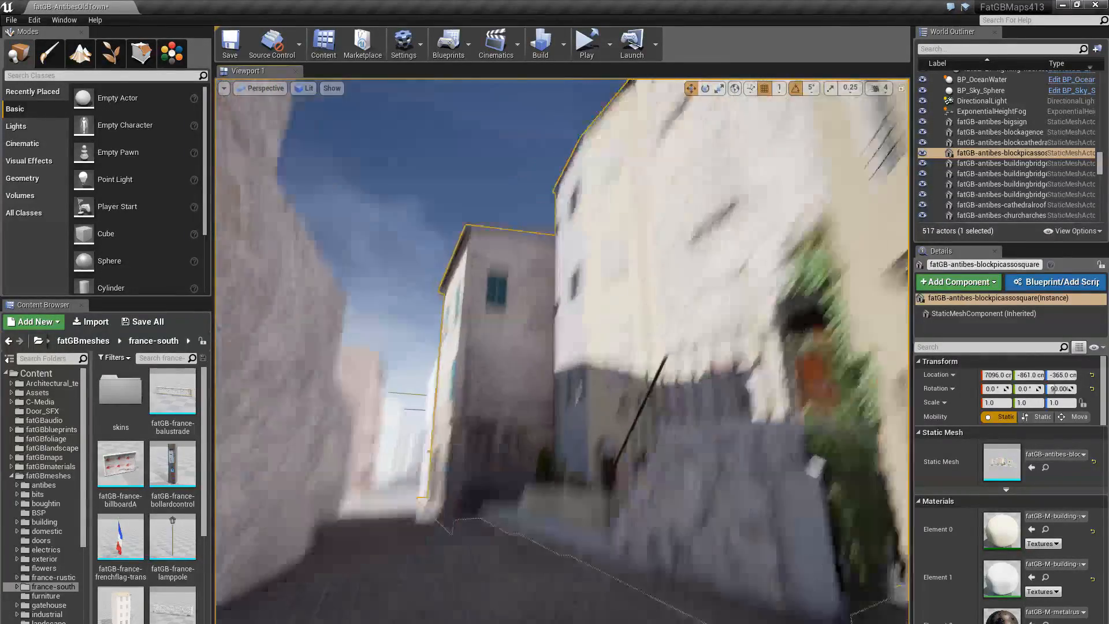
{"action": "right_click_drag", "start_coordinate": [563, 351], "coordinate": [665, 284]}
{"action": "right_click_drag", "start_coordinate": [562, 351], "coordinate": [843, 476]}
{"action": "left_click", "coordinate": [665, 168]}
{"action": "right_click_drag", "start_coordinate": [665, 168], "coordinate": [422, 125]}
{"action": "key", "text": "w"}
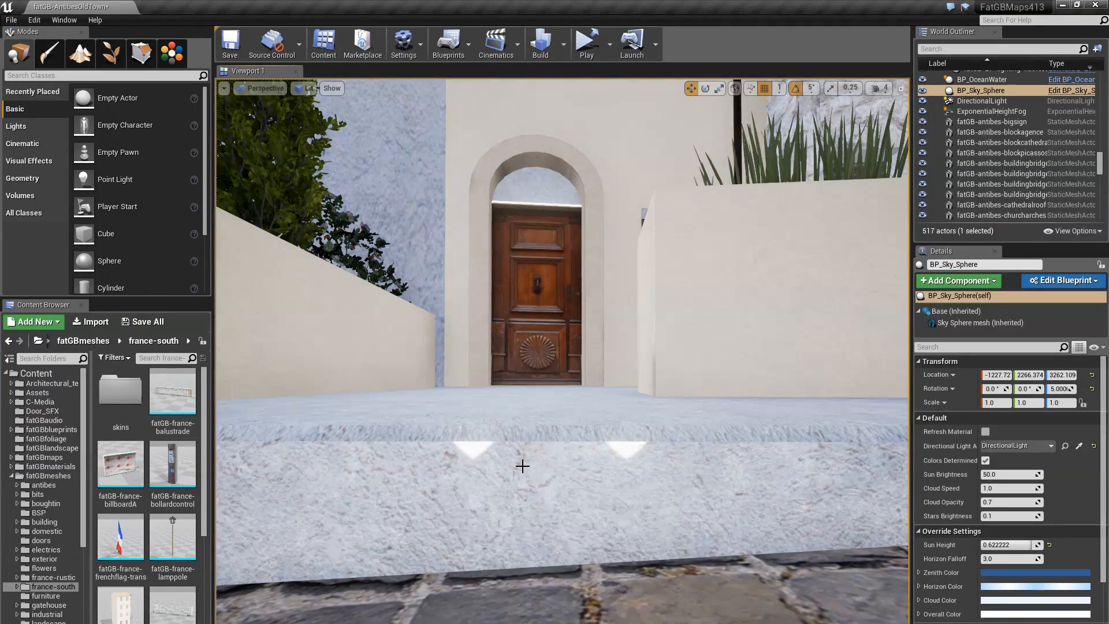
Examine the stone arch and the lintel above the wooden door up close.
{"action": "left_click_drag", "start_coordinate": [522, 466], "coordinate": [522, 405]}
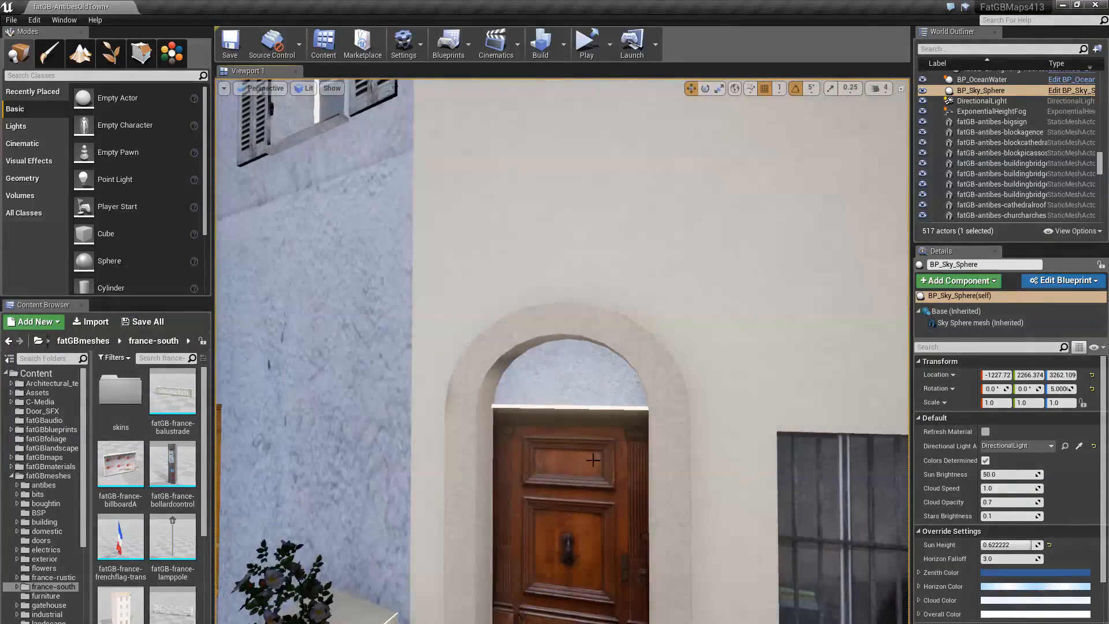
{"action": "left_click_drag", "start_coordinate": [593, 460], "coordinate": [591, 393]}
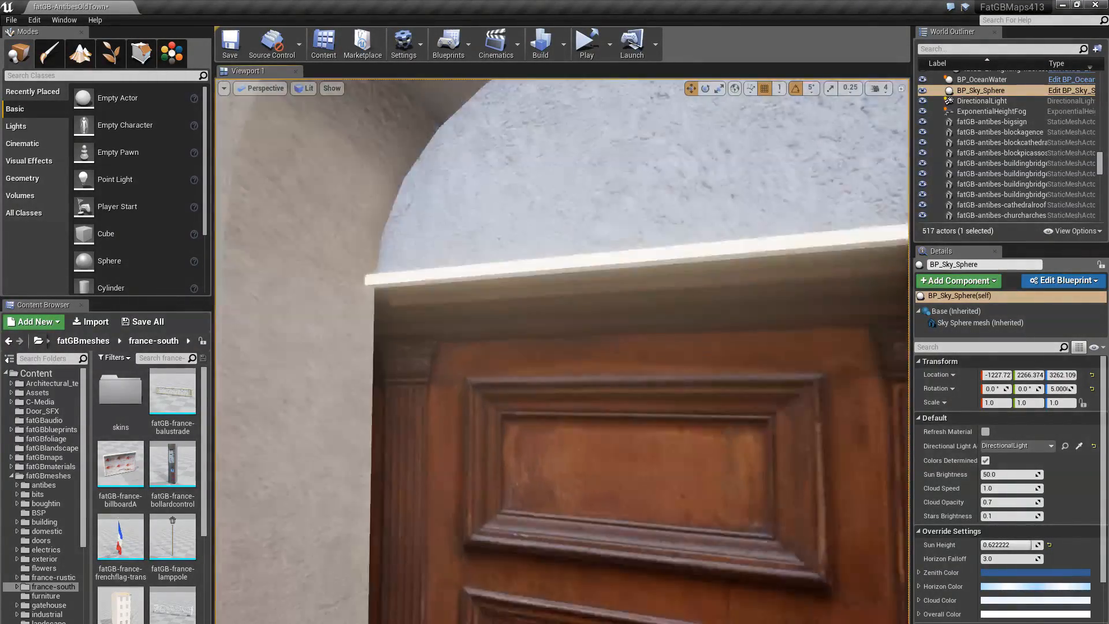
{"action": "right_click_drag", "start_coordinate": [732, 303], "coordinate": [768, 260]}
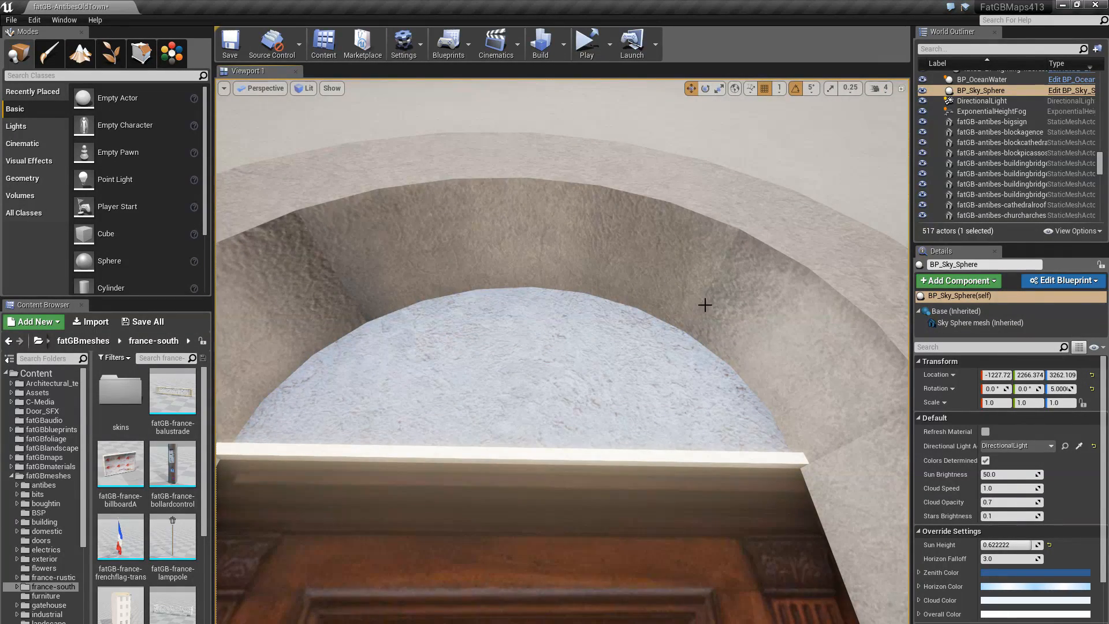
{"action": "right_click_drag", "start_coordinate": [768, 260], "coordinate": [768, 283]}
{"action": "right_click_drag", "start_coordinate": [441, 289], "coordinate": [437, 251]}
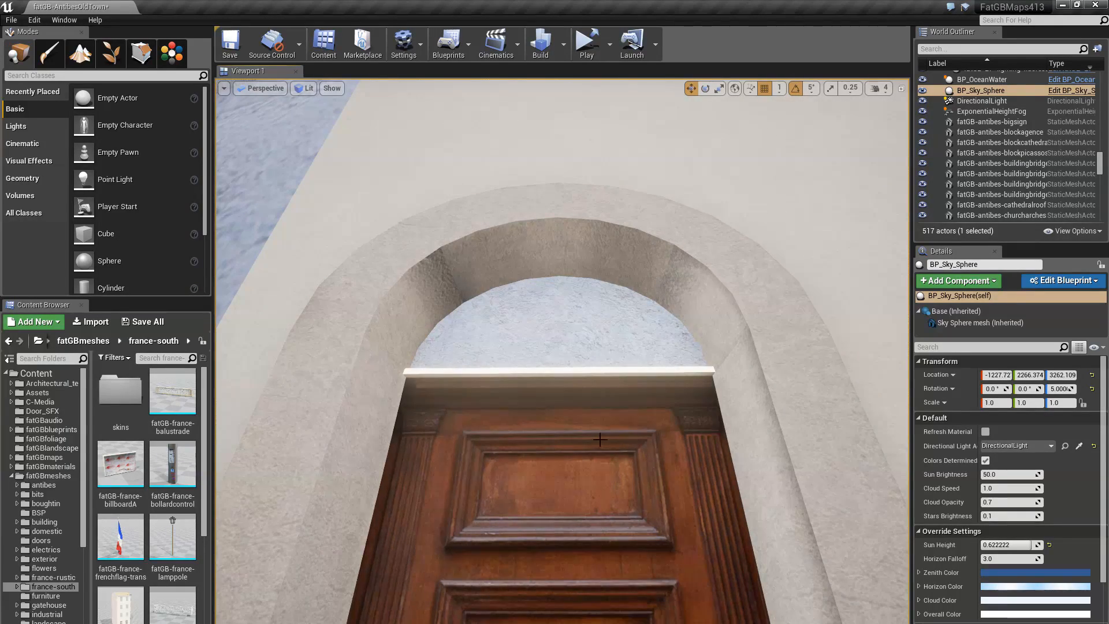
Examine the sill and hinges of the closed wooden shutters and the neighbouring louvred window on the Picasso square block.
{"action": "mouse_move", "coordinate": [600, 440]}
{"action": "right_mouse_down"}
{"action": "mouse_move", "coordinate": [611, 340]}
{"action": "mouse_move", "coordinate": [589, 375]}
{"action": "mouse_move", "coordinate": [621, 364]}
{"action": "mouse_move", "coordinate": [599, 453]}
{"action": "right_mouse_up"}
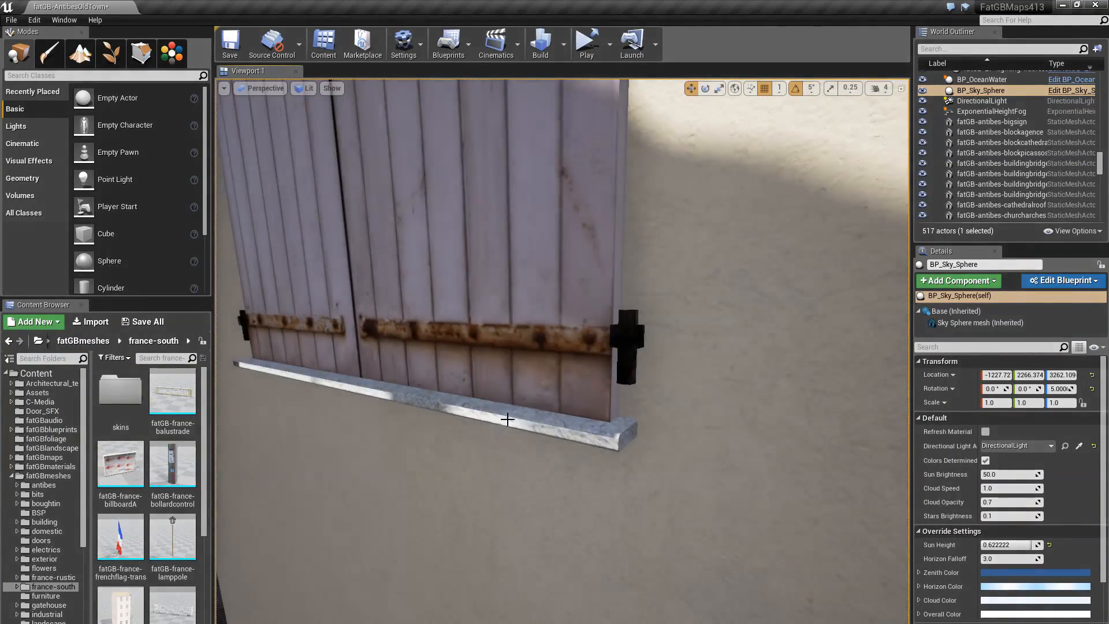
{"action": "mouse_move", "coordinate": [555, 365]}
{"action": "right_mouse_down"}
{"action": "mouse_move", "coordinate": [572, 384]}
{"action": "mouse_move", "coordinate": [508, 382]}
{"action": "mouse_move", "coordinate": [602, 361]}
{"action": "mouse_move", "coordinate": [552, 375]}
{"action": "right_mouse_up"}
{"action": "left_click", "coordinate": [552, 374]}
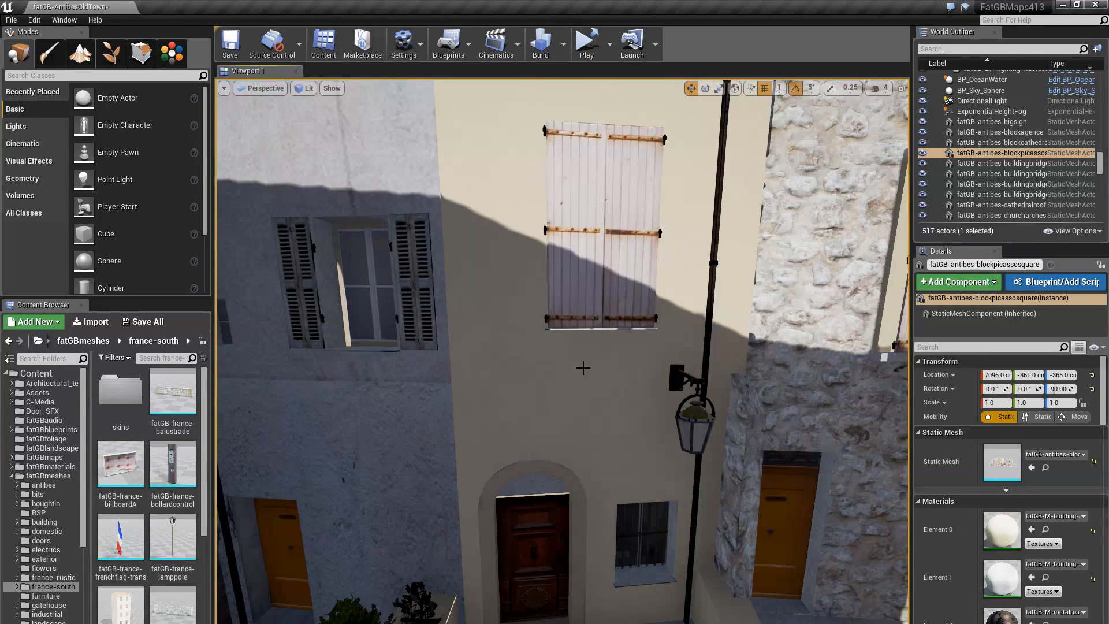
{"action": "key", "text": "w"}
{"action": "mouse_move", "coordinate": [583, 373]}
{"action": "right_mouse_down"}
{"action": "mouse_move", "coordinate": [597, 368]}
{"action": "mouse_move", "coordinate": [566, 352]}
{"action": "mouse_move", "coordinate": [606, 361]}
{"action": "mouse_move", "coordinate": [569, 372]}
{"action": "mouse_move", "coordinate": [600, 375]}
{"action": "mouse_move", "coordinate": [537, 358]}
{"action": "mouse_move", "coordinate": [601, 371]}
{"action": "right_mouse_up"}
{"action": "key", "text": "s"}
{"action": "key", "text": "w"}
{"action": "key", "text": "s"}
{"action": "key", "text": "s"}
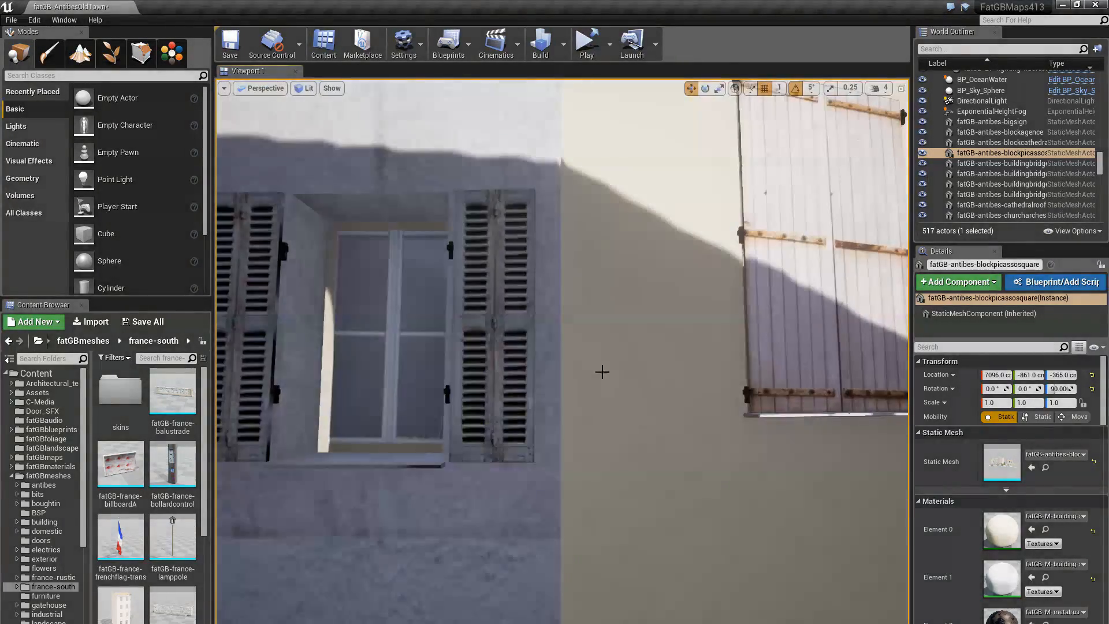
Open the Picasso square block's static mesh and check its build settings, light map resolution and geometry.
{"action": "scroll", "coordinate": [966, 518], "scroll_direction": "down", "scroll_amount": 15}
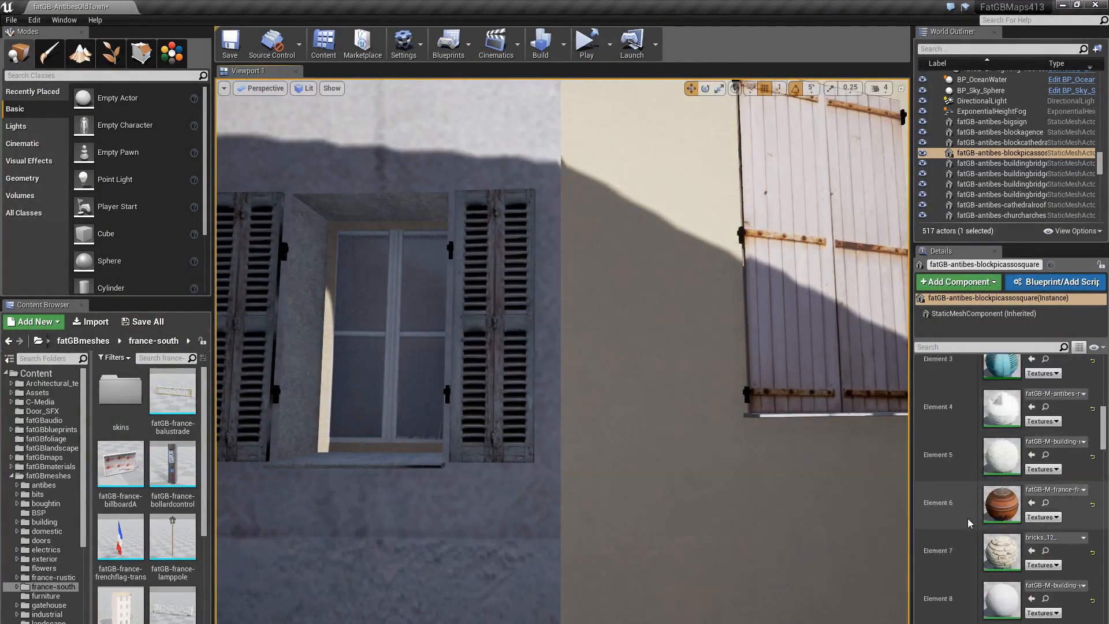
{"action": "scroll", "coordinate": [966, 518], "scroll_direction": "down", "scroll_amount": 15}
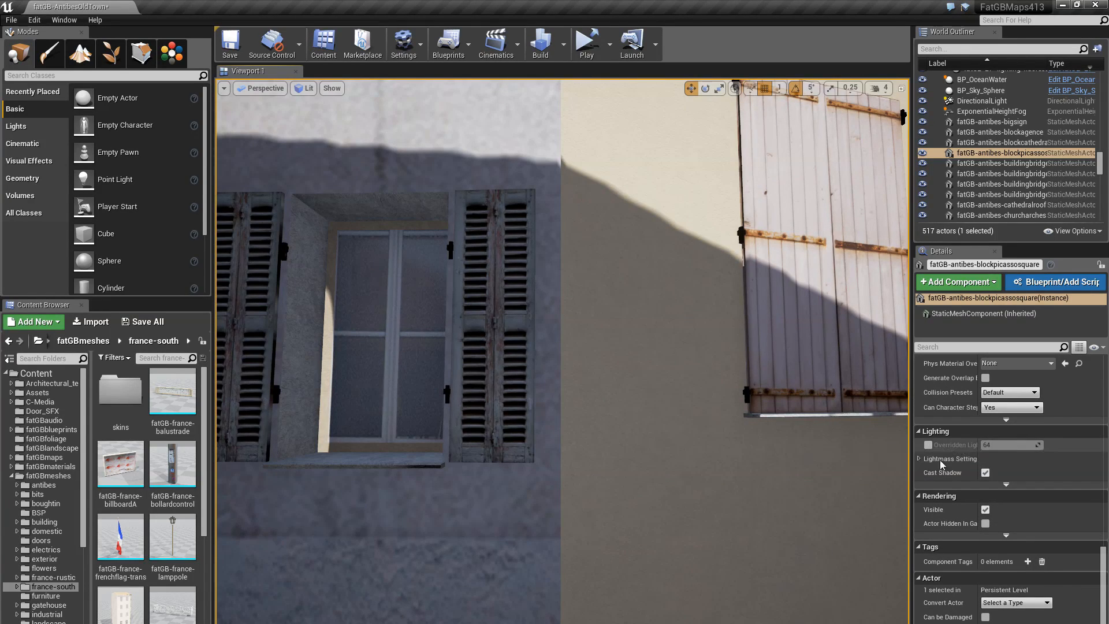
{"action": "left_click_drag", "start_coordinate": [459, 217], "coordinate": [104, 5]}
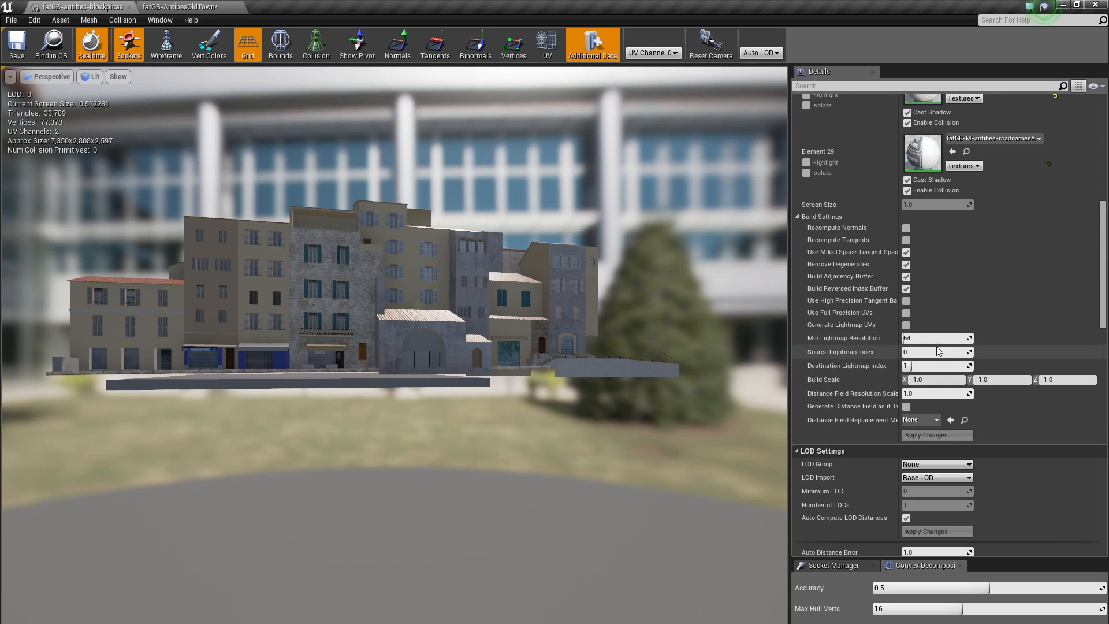
{"action": "scroll", "coordinate": [922, 342], "scroll_direction": "down", "scroll_amount": 10}
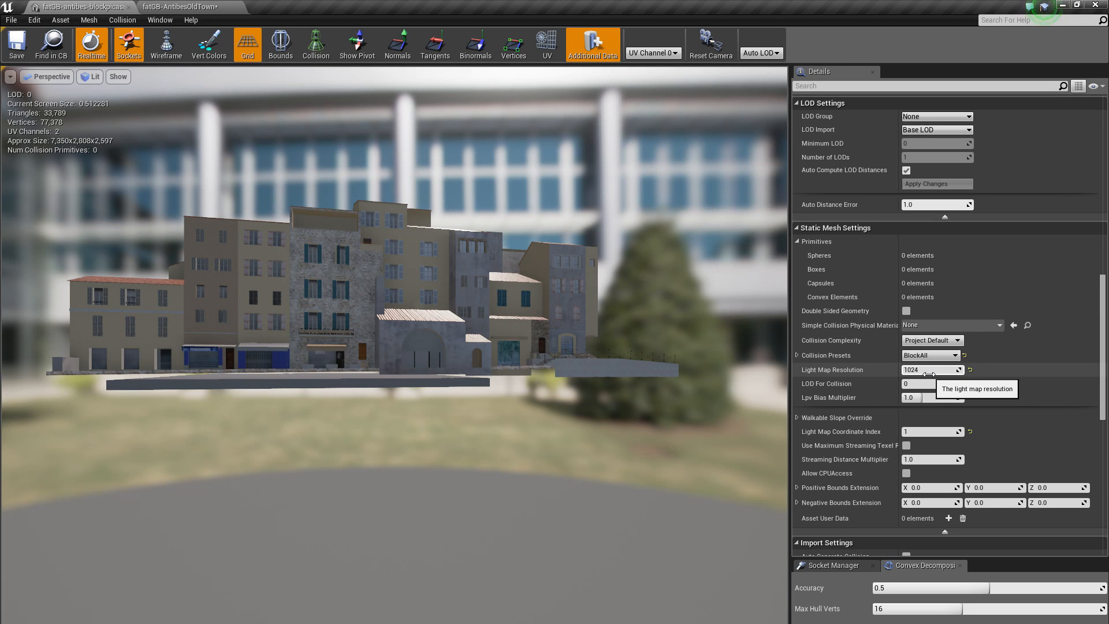
{"action": "mouse_move", "coordinate": [501, 404]}
{"action": "right_mouse_down"}
{"action": "mouse_move", "coordinate": [424, 406]}
{"action": "mouse_move", "coordinate": [434, 404]}
{"action": "mouse_move", "coordinate": [392, 497]}
{"action": "mouse_move", "coordinate": [405, 497]}
{"action": "mouse_move", "coordinate": [318, 545]}
{"action": "mouse_move", "coordinate": [218, 420]}
{"action": "mouse_move", "coordinate": [277, 472]}
{"action": "mouse_move", "coordinate": [370, 469]}
{"action": "mouse_move", "coordinate": [324, 467]}
{"action": "mouse_move", "coordinate": [497, 386]}
{"action": "right_mouse_up"}
{"action": "key", "text": "d"}
{"action": "key", "text": "w"}
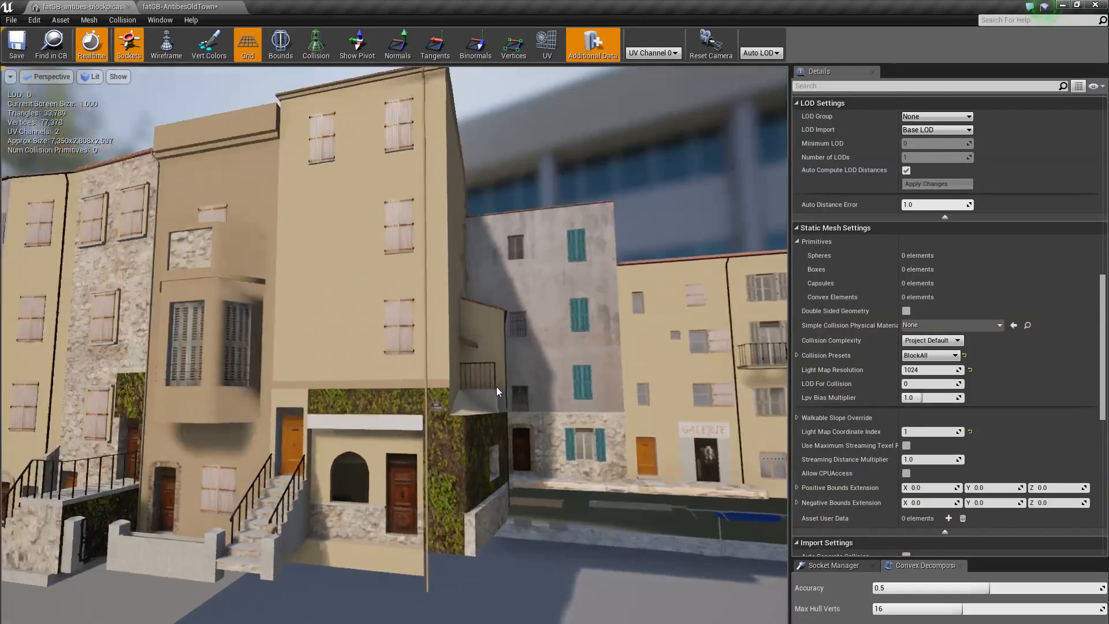
Display the UV layout of the block mesh for UV Channel 1 and examine it.
{"action": "left_click", "coordinate": [556, 53]}
{"action": "left_click", "coordinate": [652, 53]}
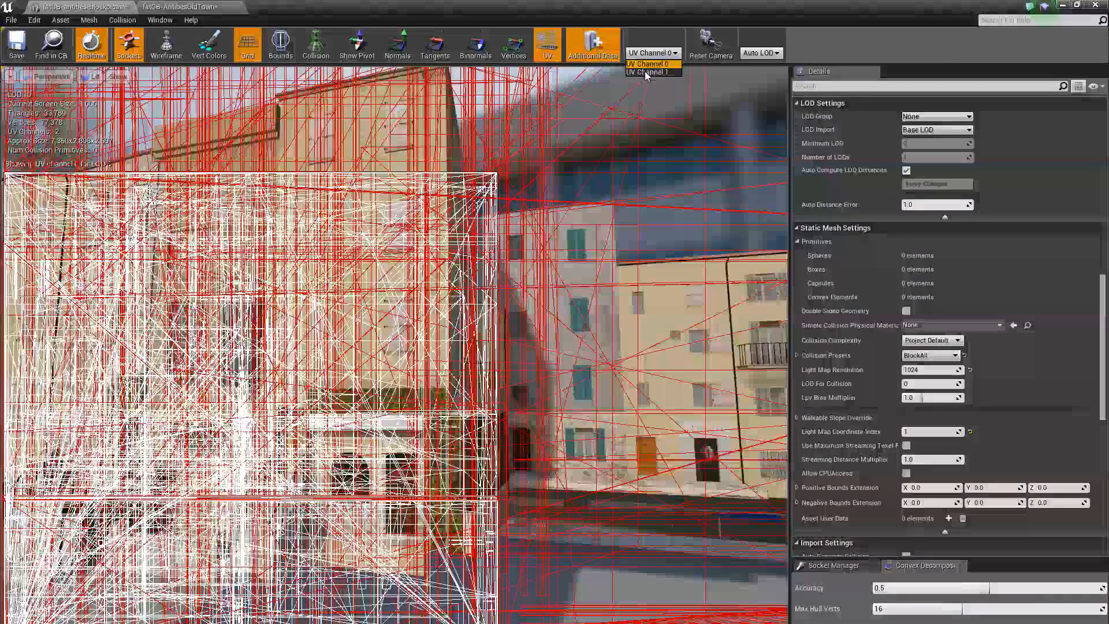
{"action": "left_click", "coordinate": [645, 72]}
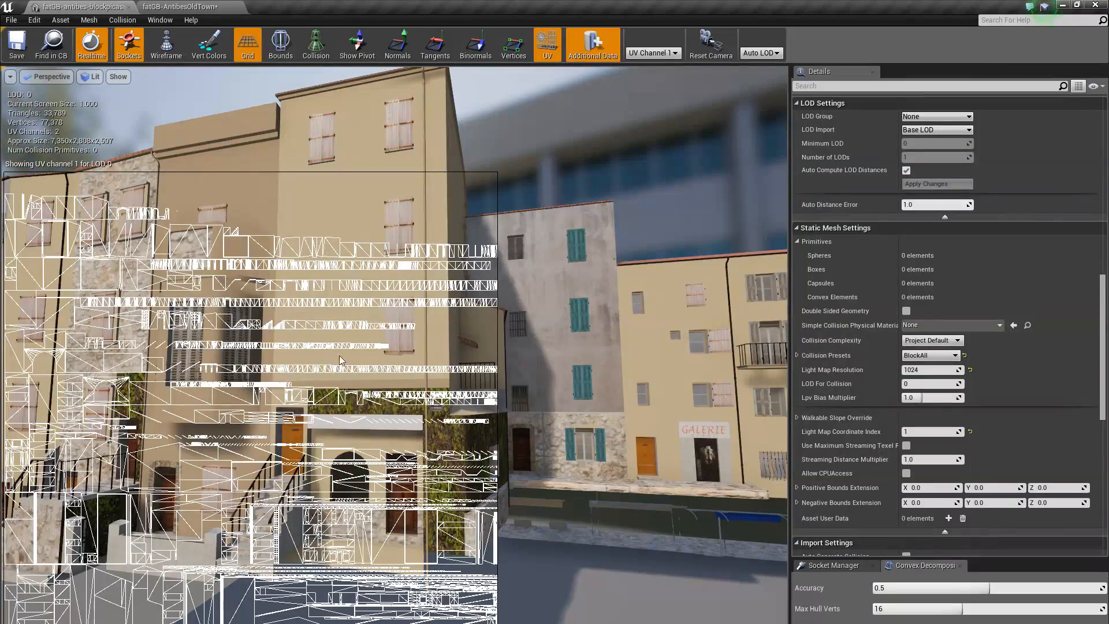
{"action": "right_click_drag", "start_coordinate": [242, 375], "coordinate": [270, 375]}
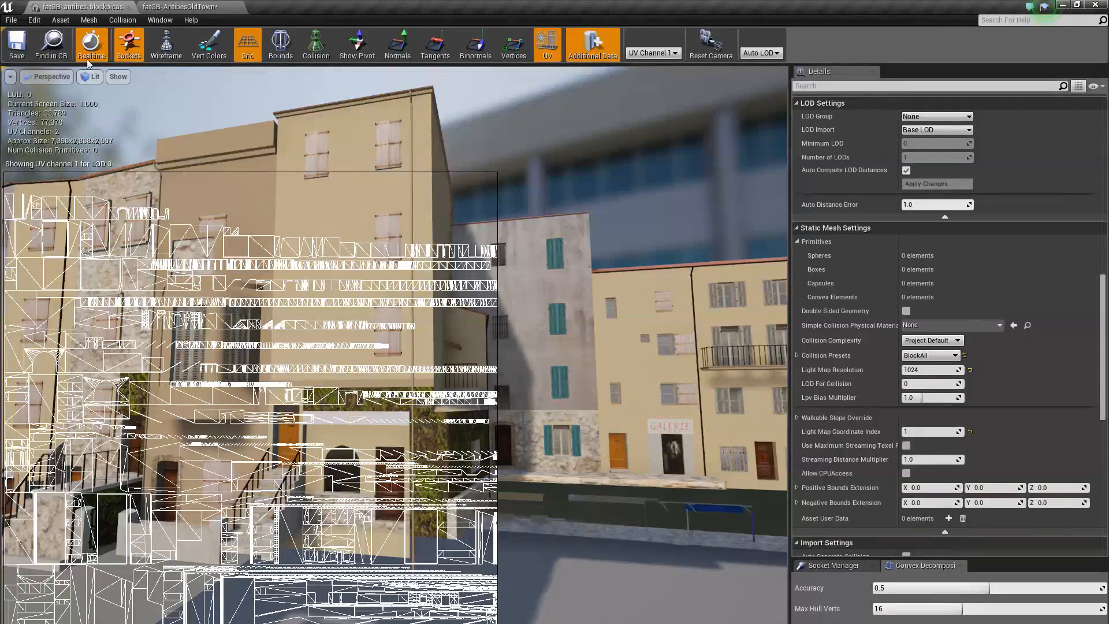
Return to the AntibesOldTown level and examine the building shadow across the shuttered facade.
{"action": "left_click", "coordinate": [179, 6]}
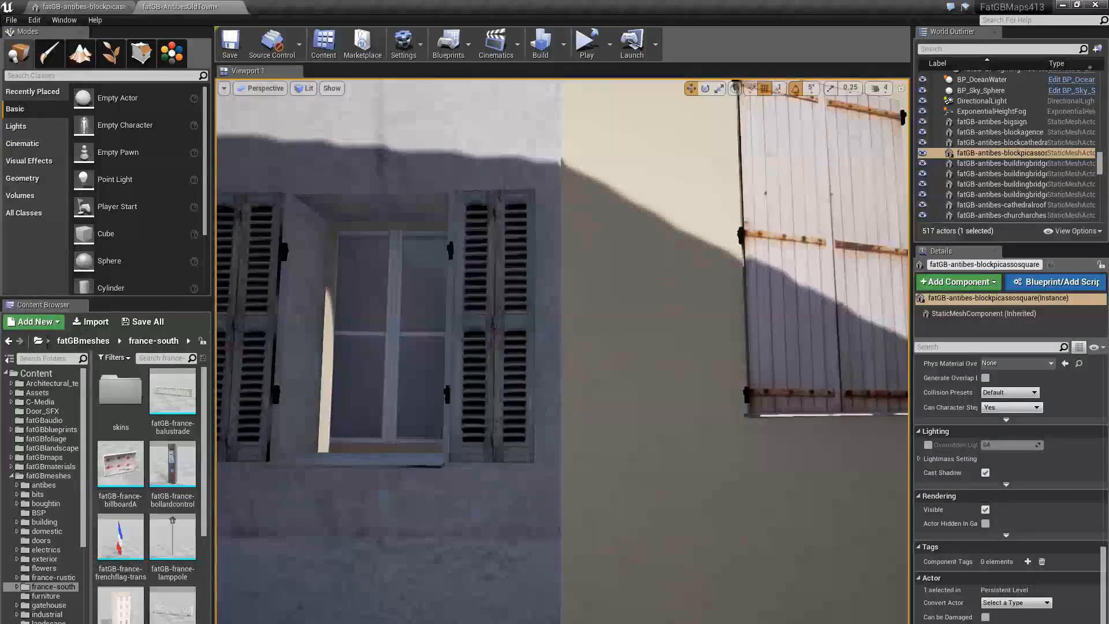
{"action": "right_click_drag", "start_coordinate": [563, 351], "coordinate": [534, 306]}
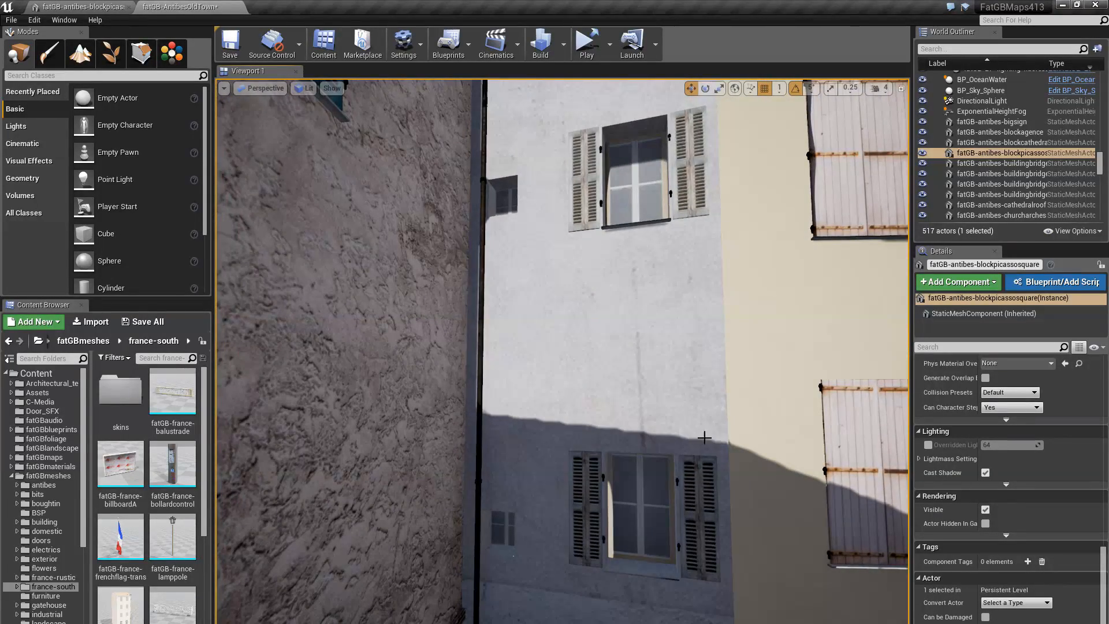
{"action": "right_click_drag", "start_coordinate": [509, 418], "coordinate": [581, 318]}
Try moving the wall lamp at the textured building's corner along the wall, and undo the move.
{"action": "left_click", "coordinate": [538, 334]}
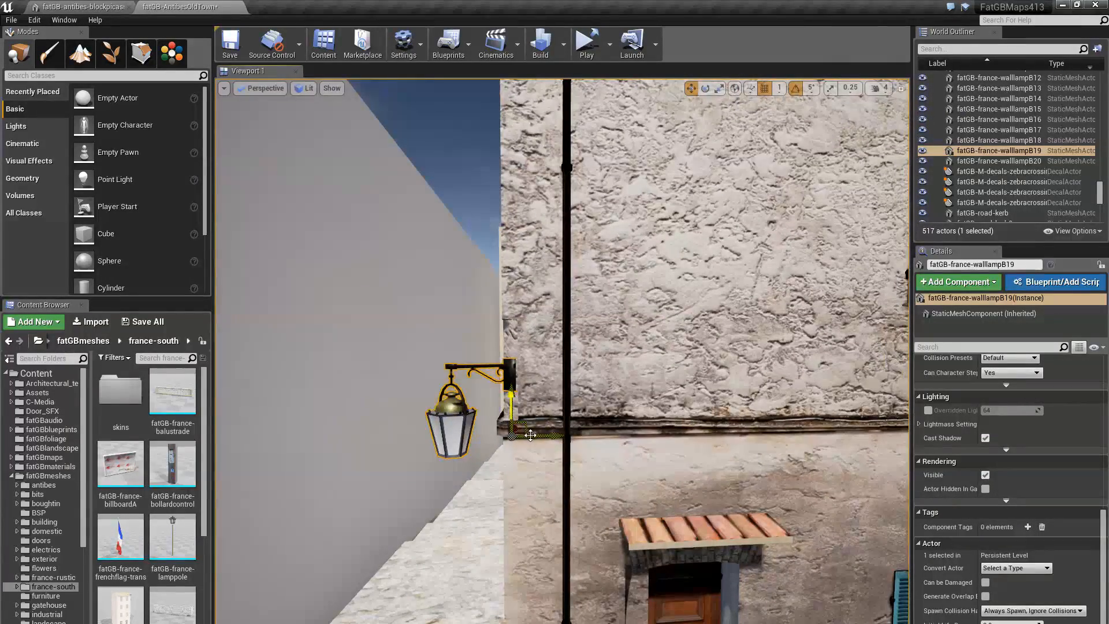
{"action": "left_click_drag", "start_coordinate": [530, 434], "coordinate": [447, 450]}
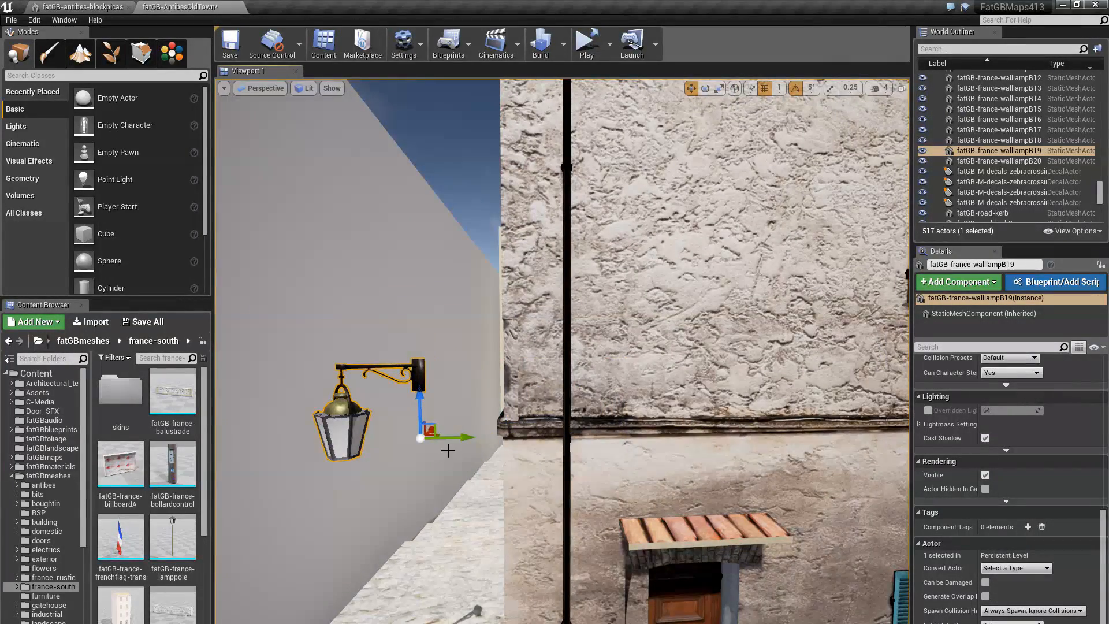
{"action": "key", "text": "ctrl+z"}
{"action": "left_click", "coordinate": [451, 527]}
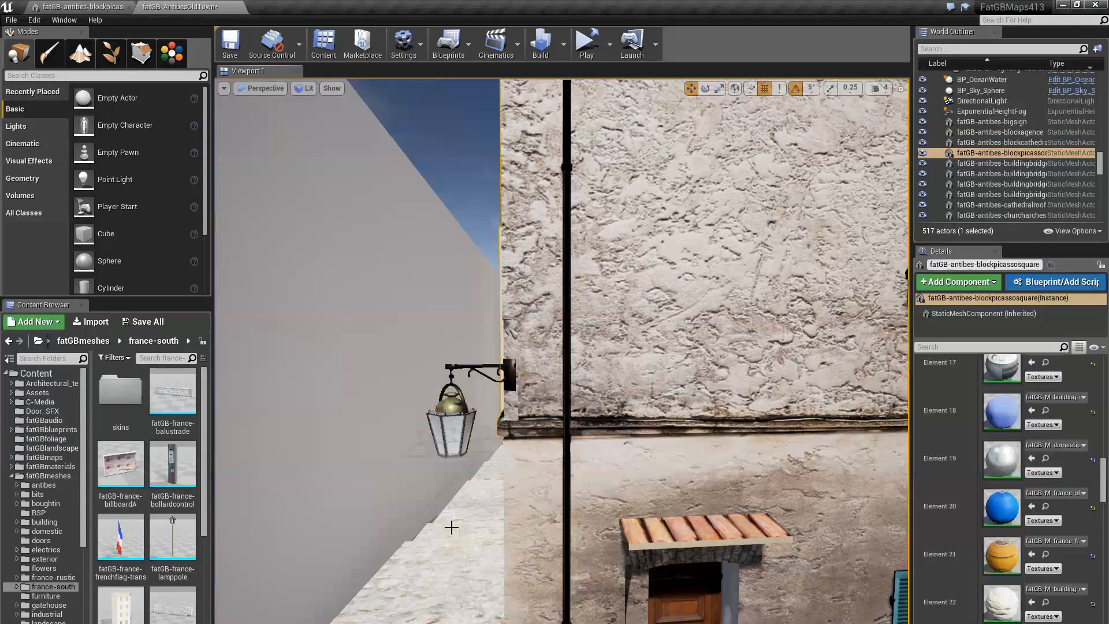
{"action": "left_click", "coordinate": [470, 178]}
Examine the wall lamp up close and the corner building with teal shutters around it.
{"action": "right_click_drag", "start_coordinate": [419, 244], "coordinate": [463, 277]}
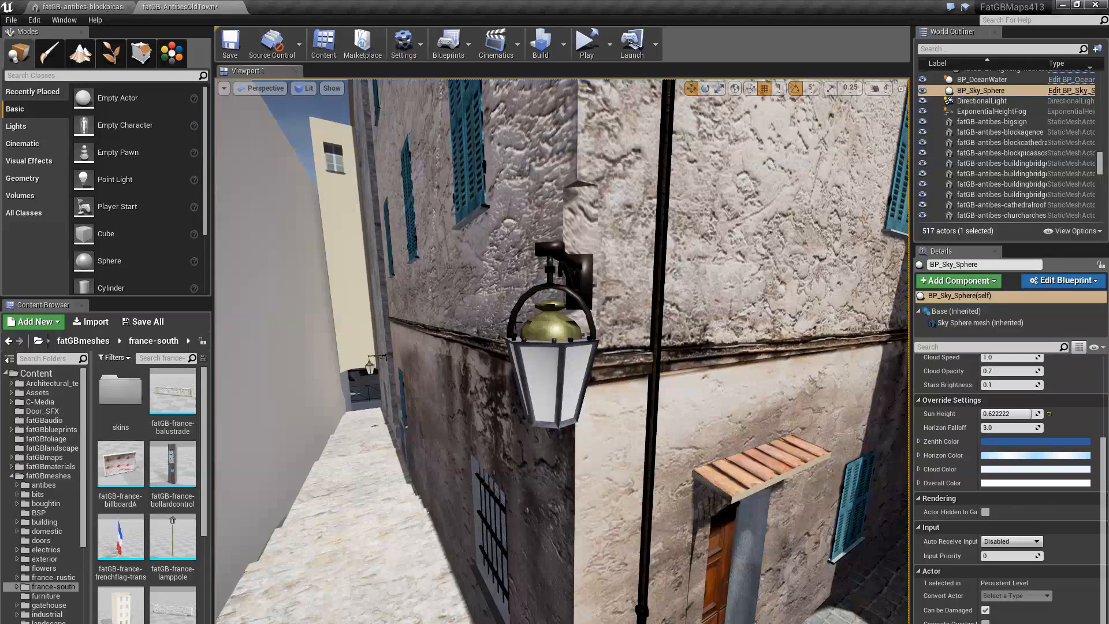
{"action": "right_click_drag", "start_coordinate": [502, 273], "coordinate": [490, 246]}
{"action": "key", "text": "s"}
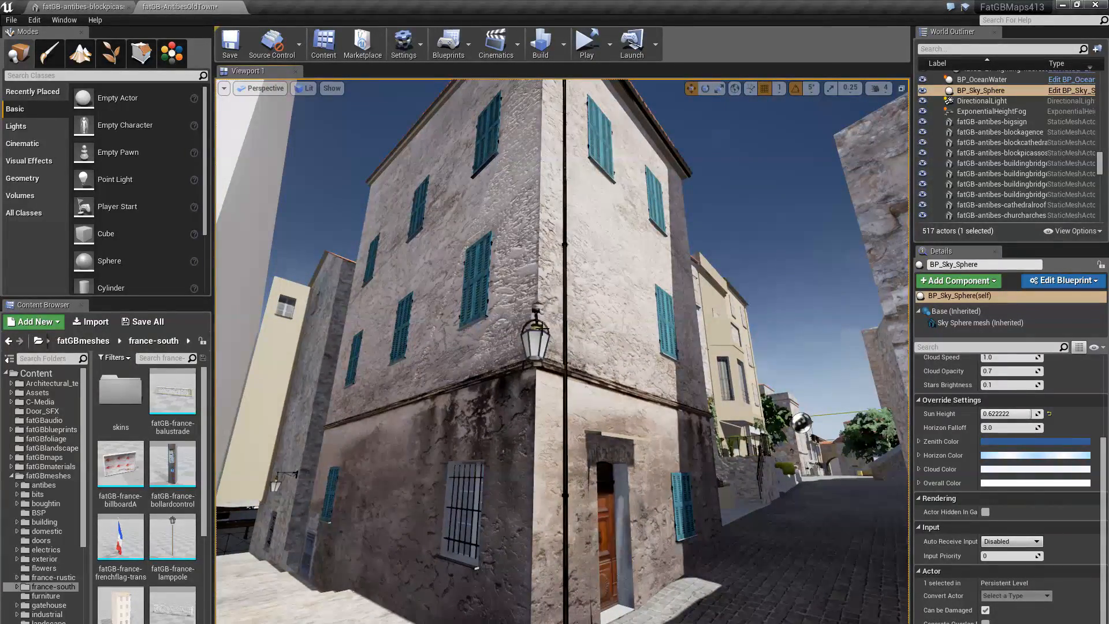
Fly into the stone alley and examine the shadow on the steps beside the barred window.
{"action": "key", "text": "w"}
{"action": "right_click_drag", "start_coordinate": [490, 246], "coordinate": [412, 280]}
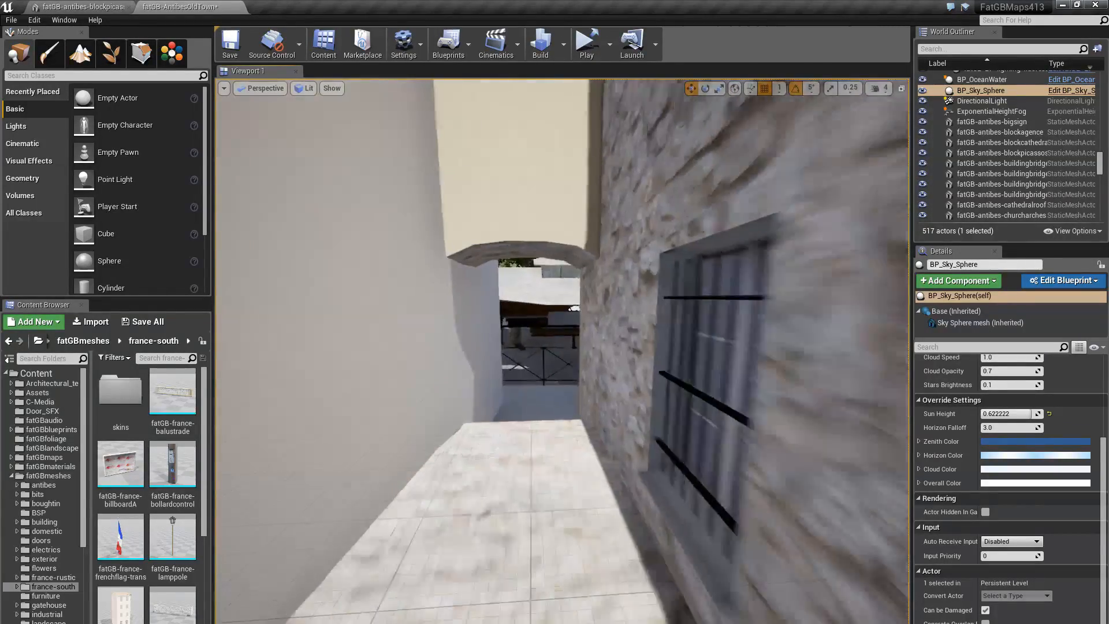
{"action": "right_click_drag", "start_coordinate": [455, 441], "coordinate": [484, 472]}
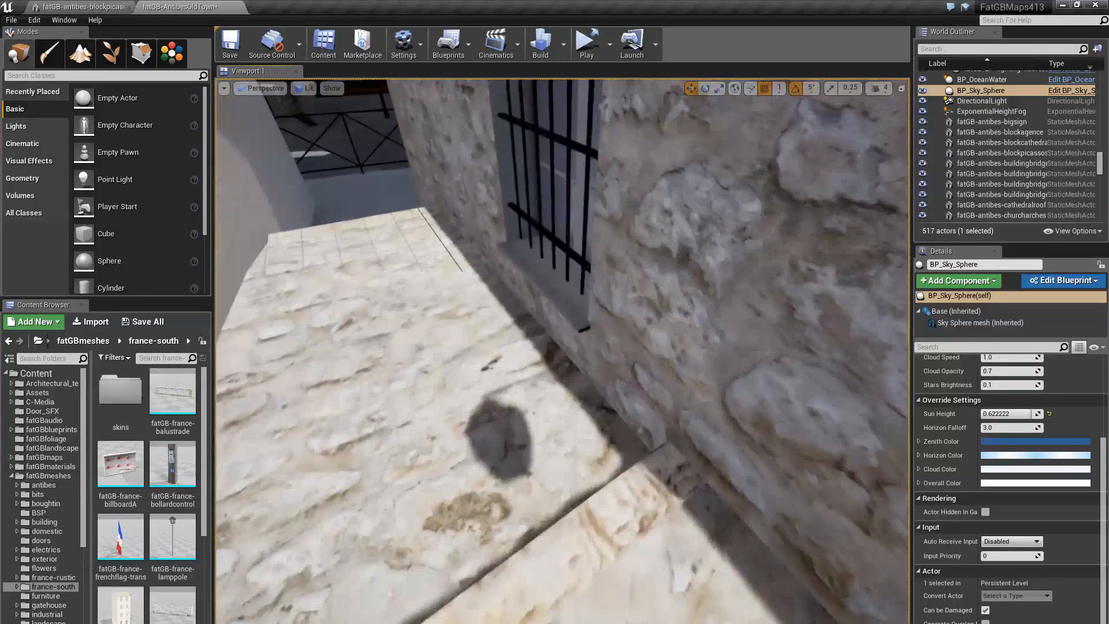
{"action": "right_click_drag", "start_coordinate": [459, 437], "coordinate": [480, 433]}
Examine the grey raised walkway, its curved entrance steps and the black railing by the potted plant.
{"action": "right_click_drag", "start_coordinate": [563, 352], "coordinate": [533, 360]}
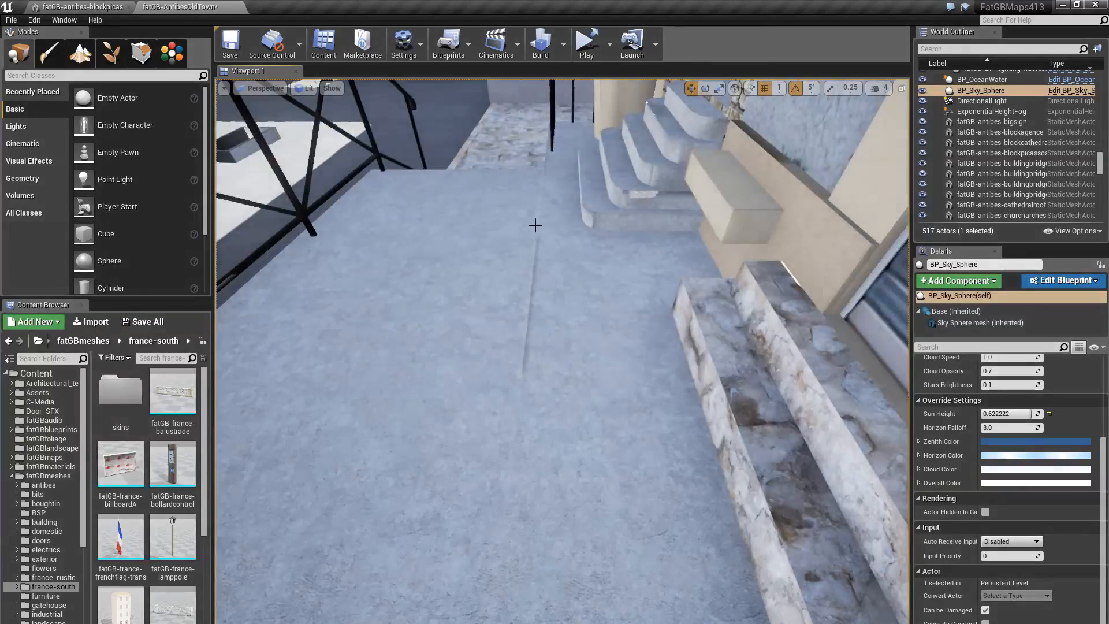
{"action": "right_click_drag", "start_coordinate": [532, 240], "coordinate": [428, 315]}
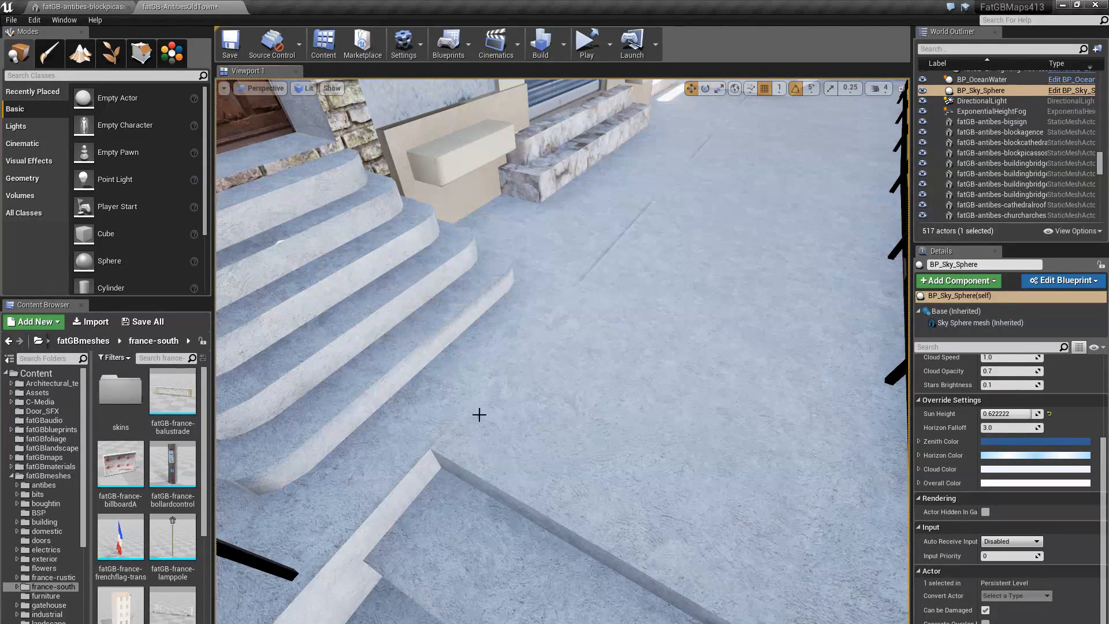
{"action": "right_click_drag", "start_coordinate": [479, 414], "coordinate": [414, 404]}
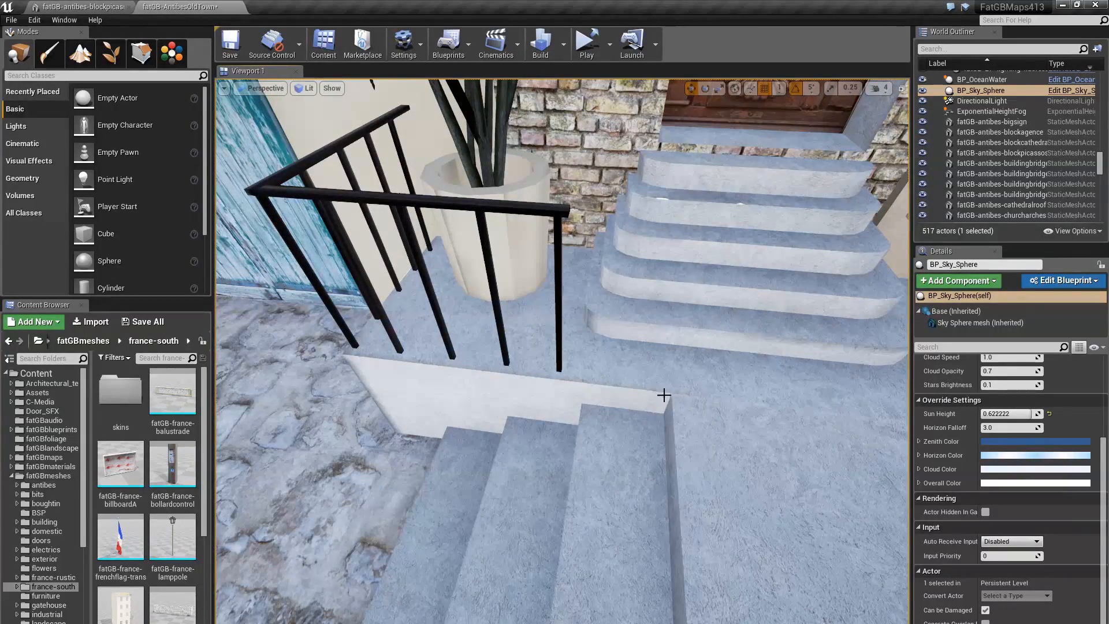
{"action": "right_click_drag", "start_coordinate": [665, 395], "coordinate": [713, 395]}
Fly along the walkway to the sunlit stone stairs and examine the cream block beside them.
{"action": "key", "text": "w"}
{"action": "key", "text": "w"}
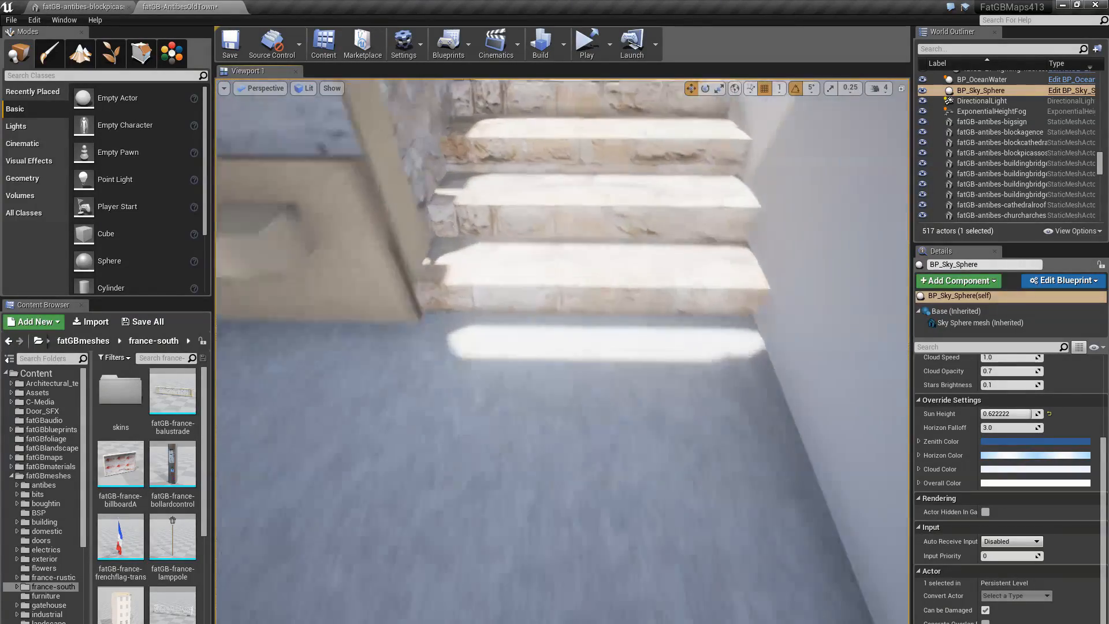
{"action": "right_click_drag", "start_coordinate": [623, 390], "coordinate": [631, 471]}
{"action": "key", "text": "w"}
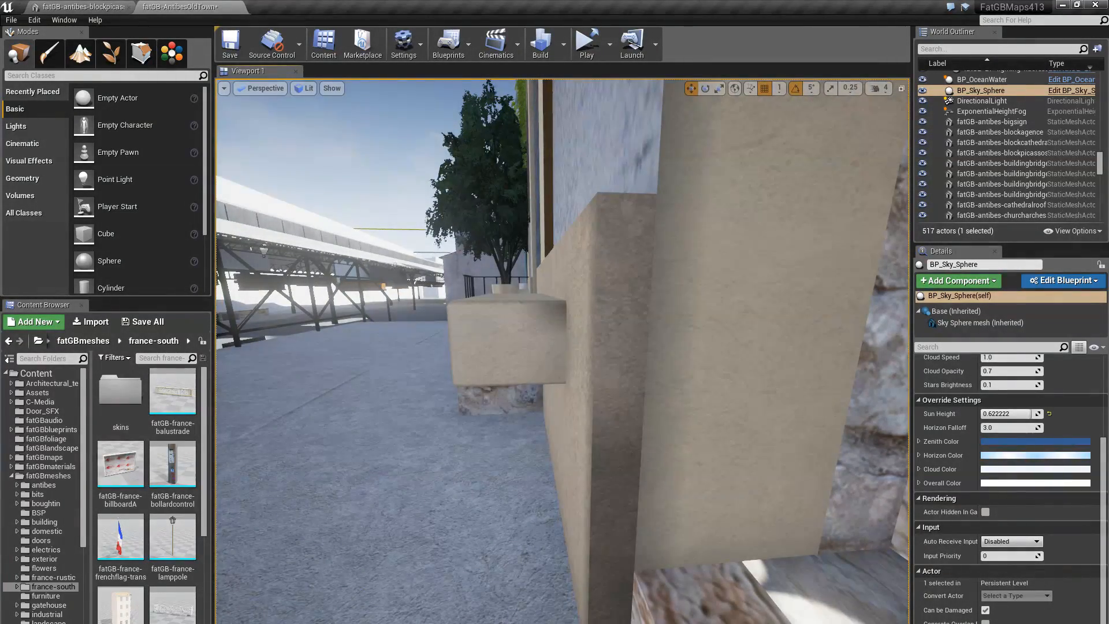
Fly out to the street and view the Poissonnerie shopfront with its awning and air conditioning units.
{"action": "right_click_drag", "start_coordinate": [537, 374], "coordinate": [485, 426]}
{"action": "key", "text": "w"}
{"action": "key", "text": "s"}
{"action": "key", "text": "a"}
{"action": "key", "text": "s"}
{"action": "key", "text": "w"}
{"action": "key", "text": "w"}
{"action": "mouse_move", "coordinate": [541, 213]}
{"action": "right_mouse_down"}
{"action": "mouse_move", "coordinate": [518, 219]}
{"action": "mouse_move", "coordinate": [543, 212]}
{"action": "right_mouse_up"}
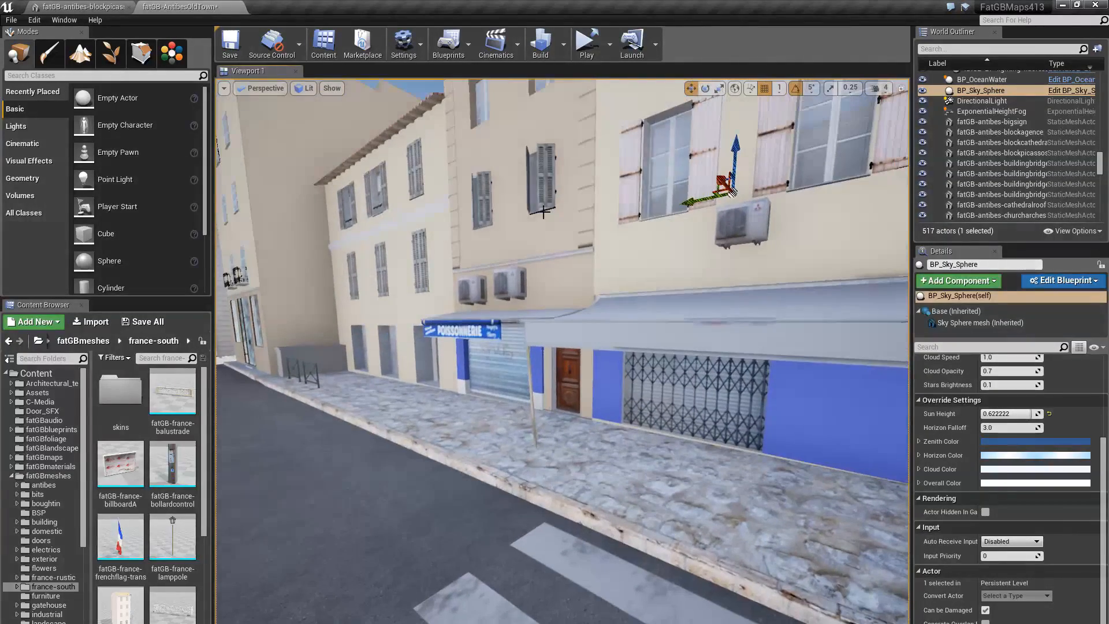
Set the lighting build quality to Medium and select the Picasso square block.
{"action": "left_click", "coordinate": [563, 44]}
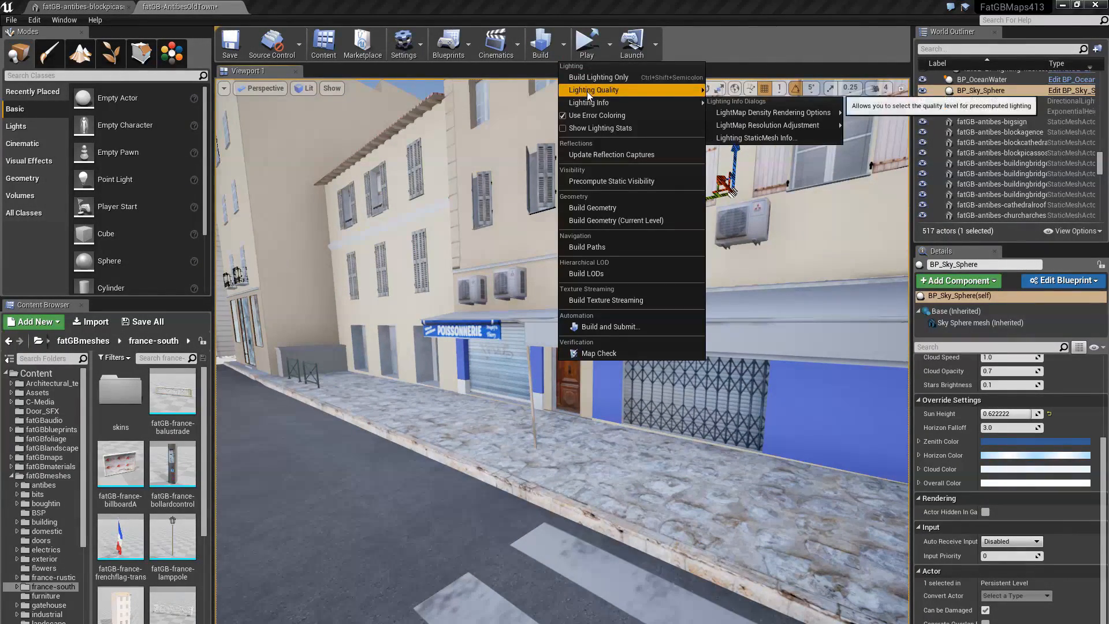
{"action": "mouse_move", "coordinate": [587, 91]}
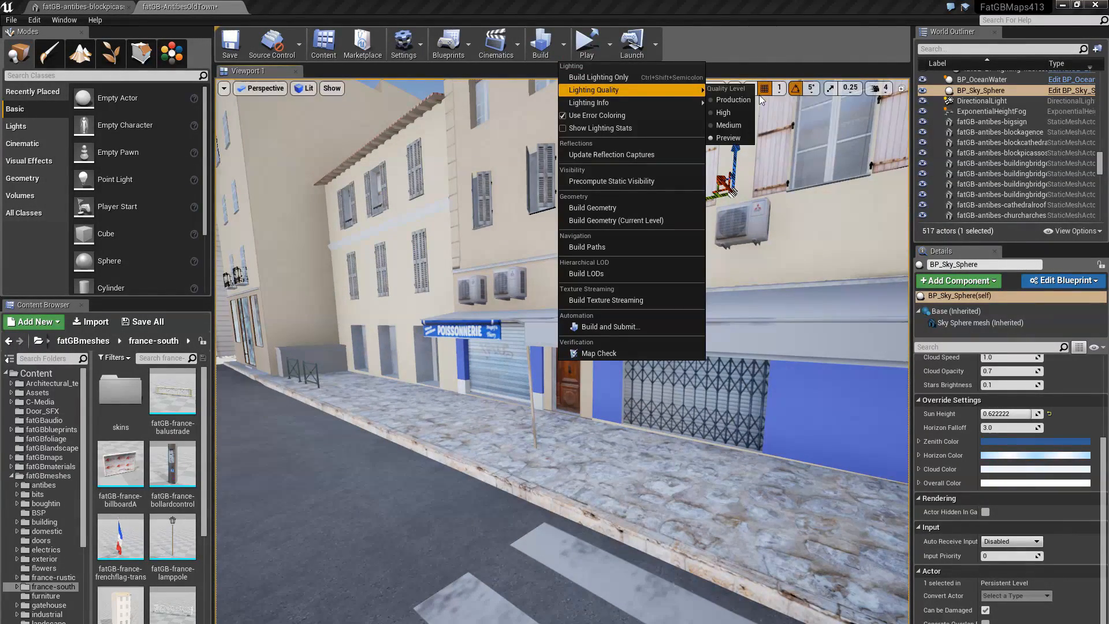
{"action": "left_click", "coordinate": [725, 126]}
{"action": "left_click", "coordinate": [717, 276]}
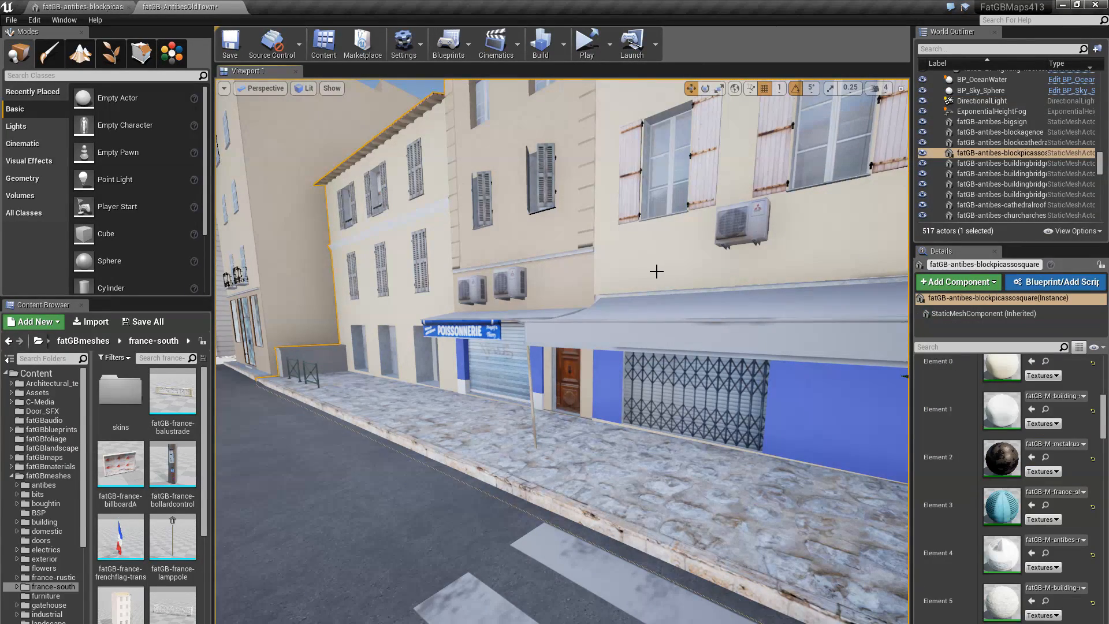
Fly to the plain cream wall and examine the sloped ledge and its shadow from below.
{"action": "right_click_drag", "start_coordinate": [657, 272], "coordinate": [872, 284]}
{"action": "key", "text": "w"}
{"action": "key", "text": "e"}
{"action": "key", "text": "w"}
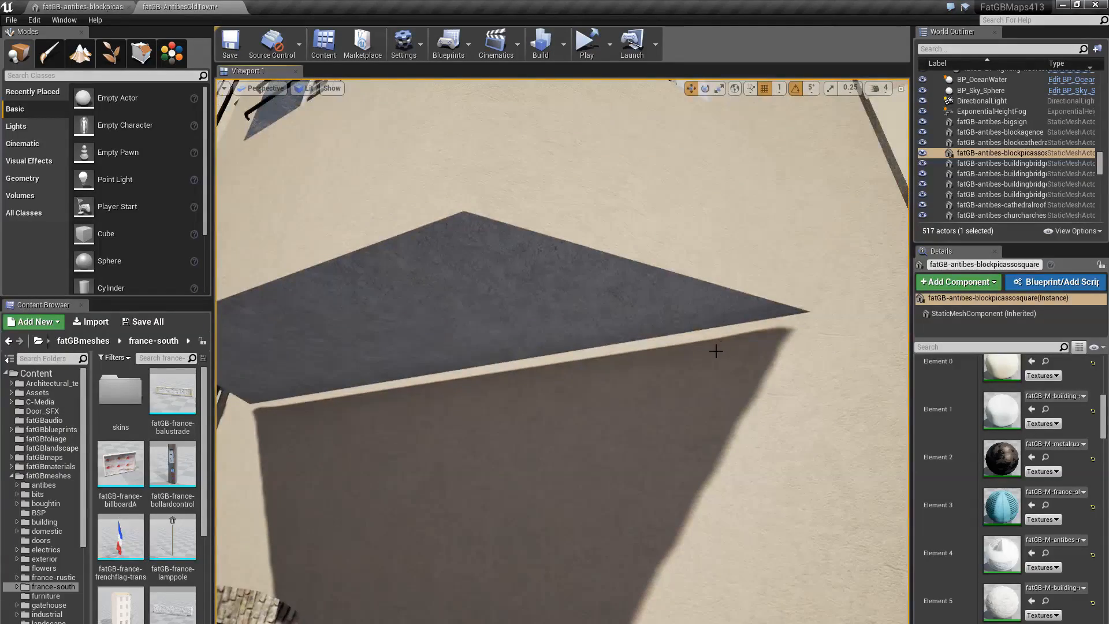
{"action": "right_click_drag", "start_coordinate": [499, 361], "coordinate": [635, 320]}
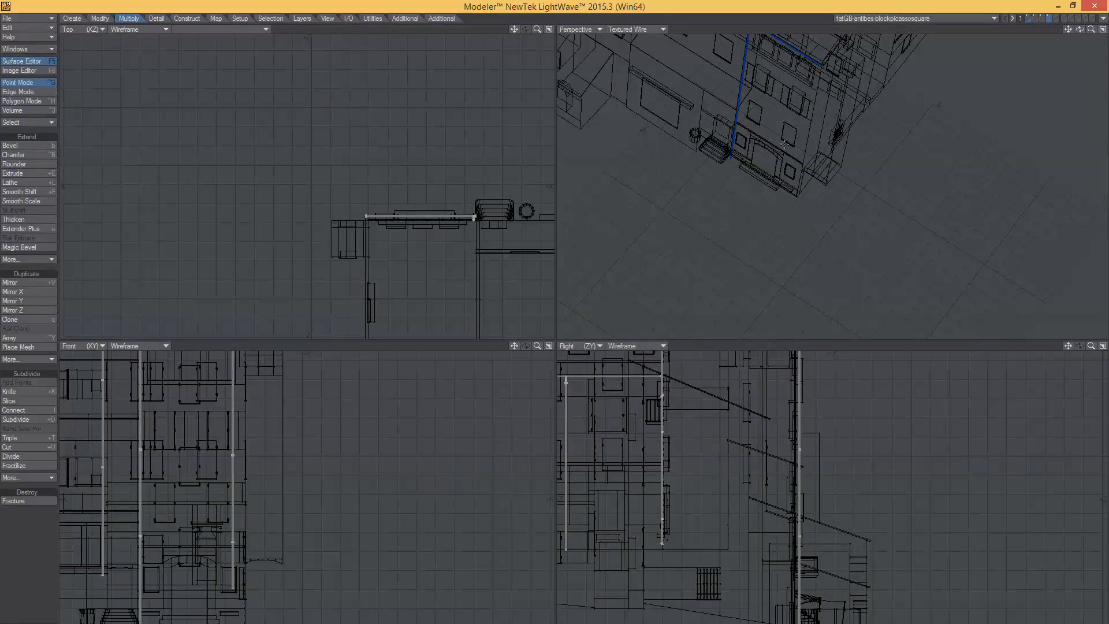
Switch to LightWave Modeler, show the Picasso square block's first layer and frame the wall with the sloped ledge.
{"action": "left_click_drag", "start_coordinate": [774, 186], "coordinate": [659, 220], "text": "alt"}
{"action": "left_click_drag", "start_coordinate": [659, 219], "coordinate": [846, 130], "text": "alt+shift"}
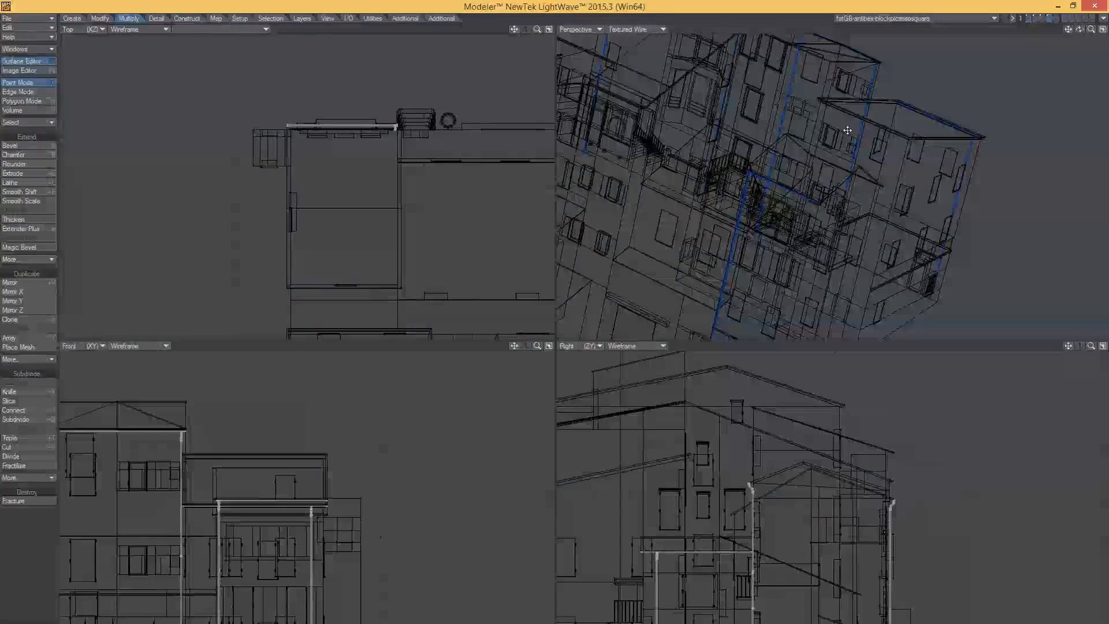
{"action": "left_click", "coordinate": [1029, 20]}
{"action": "left_click_drag", "start_coordinate": [728, 230], "coordinate": [807, 136], "text": "alt"}
{"action": "key", "text": "g"}
{"action": "scroll", "coordinate": [820, 132], "scroll_direction": "up", "scroll_amount": 5}
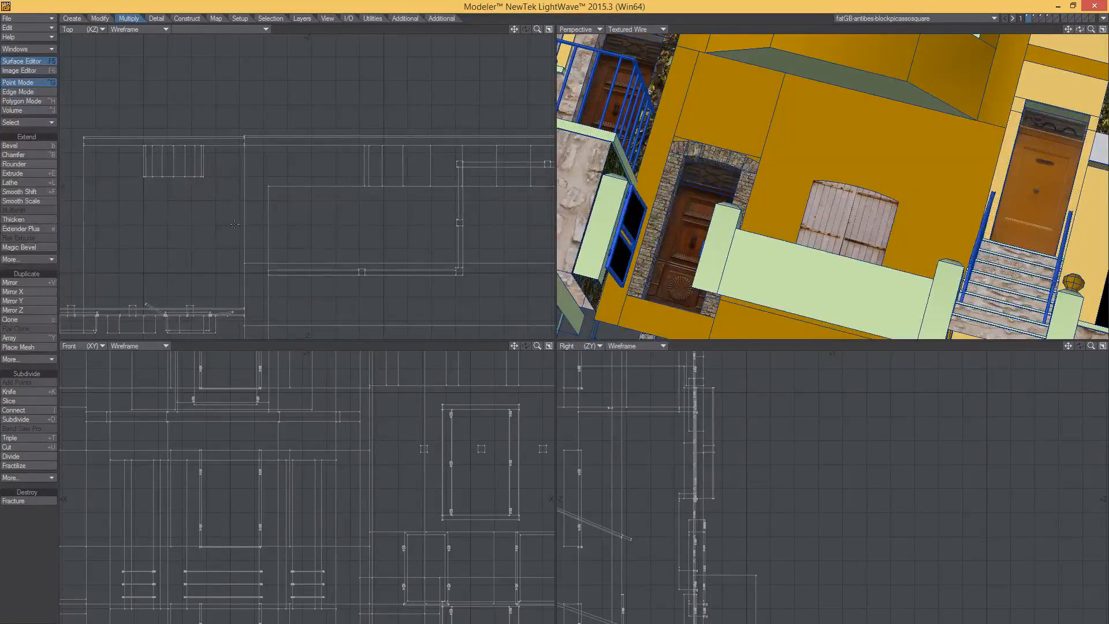
Show the block's UV texture map in the Top view and set its background image to none.
{"action": "left_click", "coordinate": [81, 29]}
{"action": "left_click", "coordinate": [81, 90]}
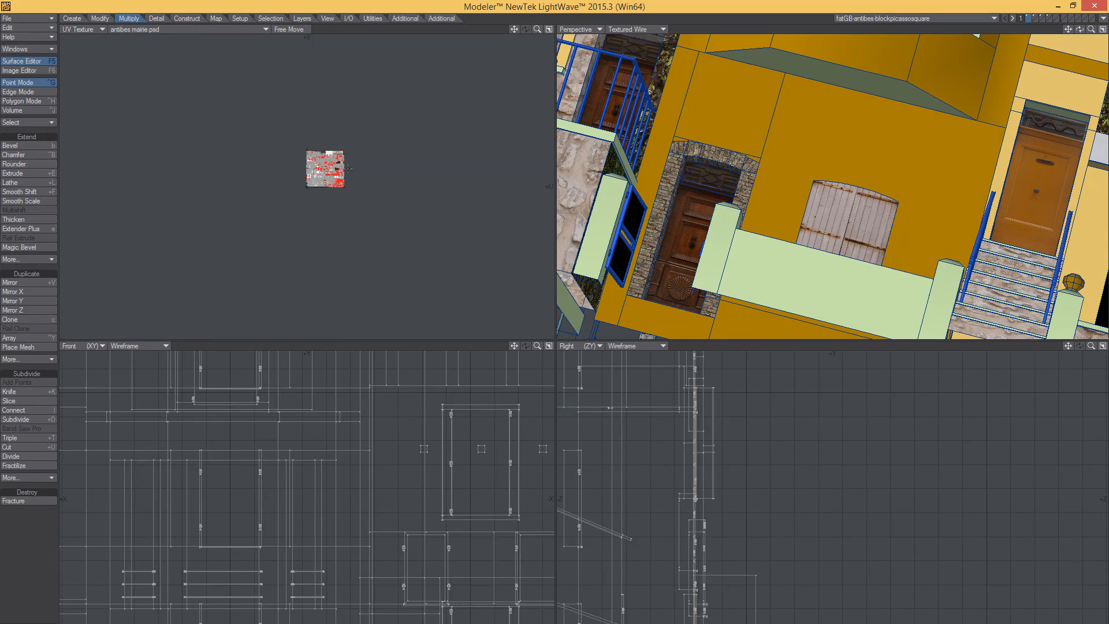
{"action": "left_click_drag", "start_coordinate": [317, 147], "coordinate": [475, 163], "text": "ctrl+alt"}
{"action": "left_click_drag", "start_coordinate": [394, 203], "coordinate": [361, 118], "text": "alt"}
{"action": "left_click", "coordinate": [237, 33]}
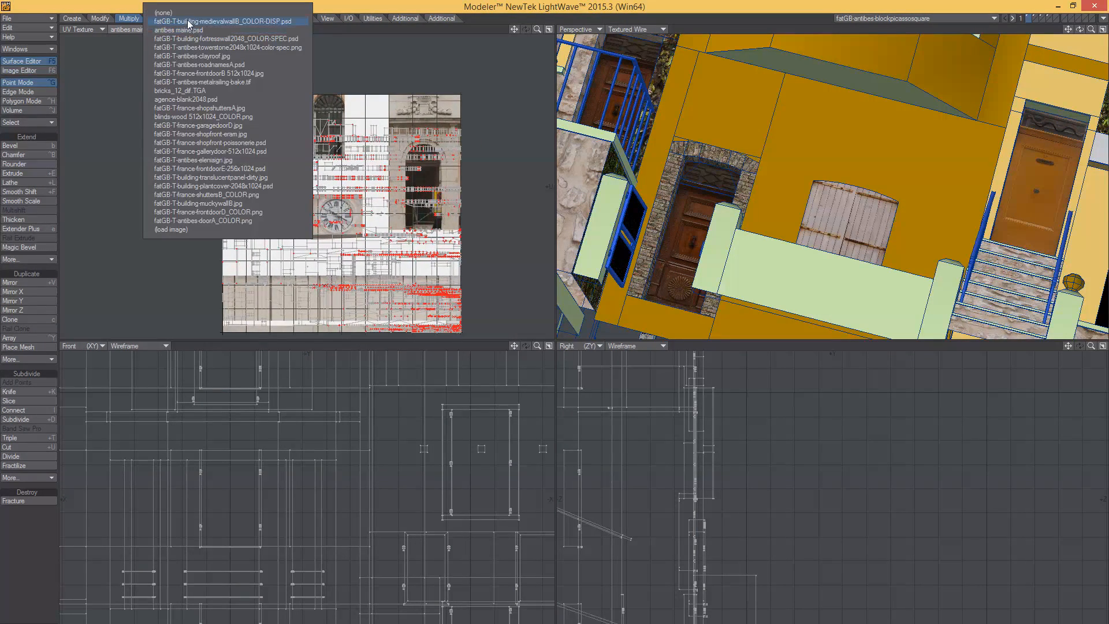
{"action": "left_click", "coordinate": [162, 12]}
{"action": "left_click_drag", "start_coordinate": [390, 263], "coordinate": [366, 213], "text": "alt"}
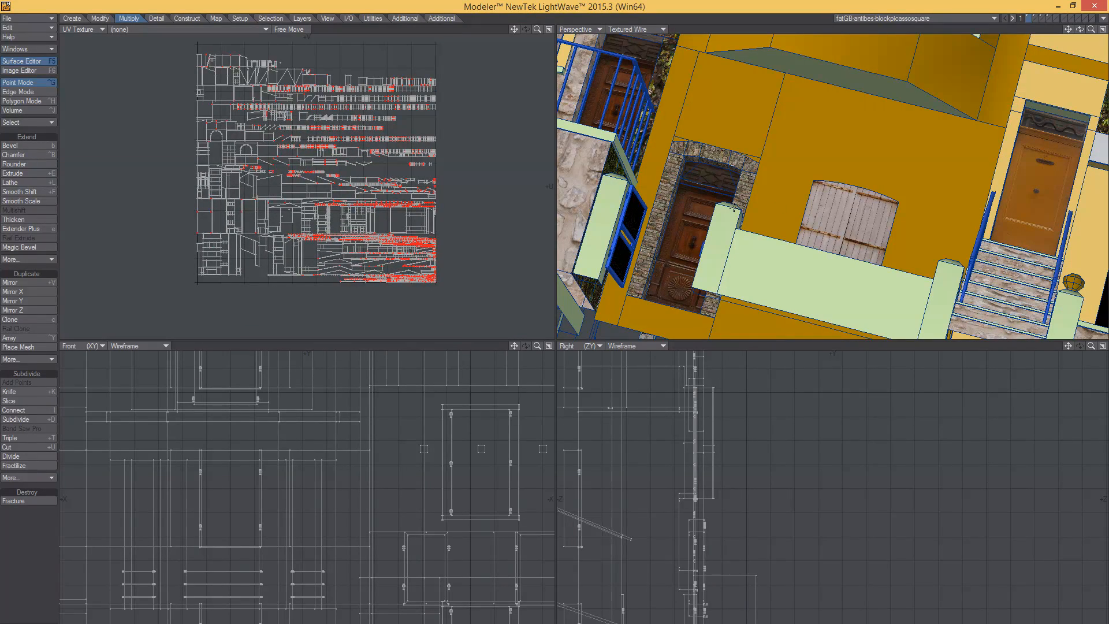
Switch to Polygon Mode and examine the spacing between the UV islands up close.
{"action": "key", "text": "ctrl+h"}
{"action": "left_click_drag", "start_coordinate": [378, 234], "coordinate": [384, 139], "text": "ctrl+alt"}
{"action": "left_click_drag", "start_coordinate": [392, 80], "coordinate": [531, 206], "text": "alt"}
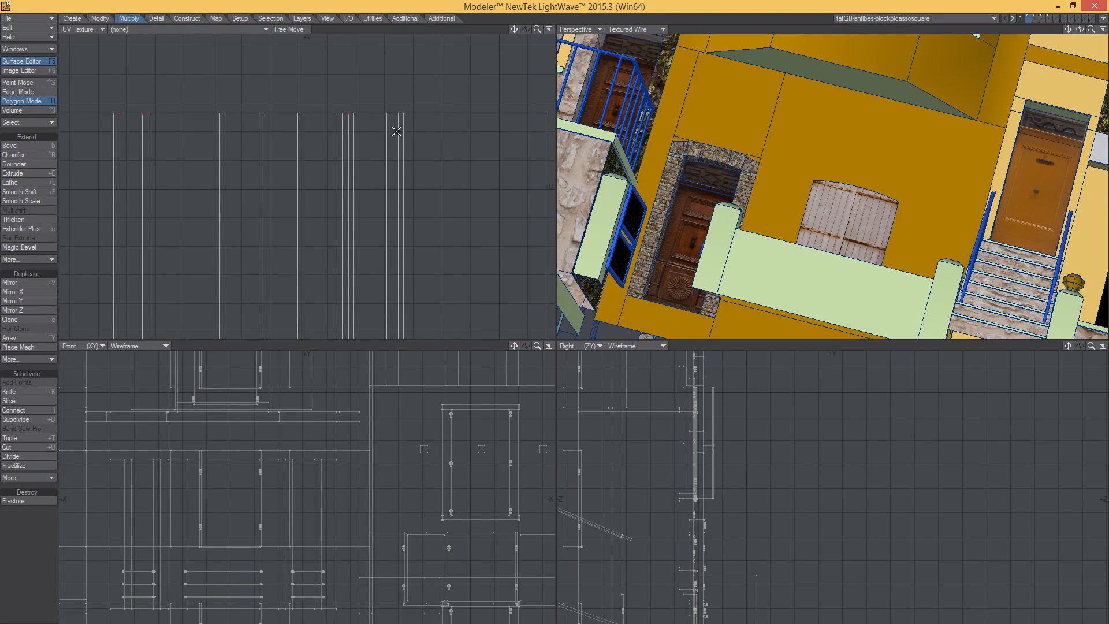
{"action": "left_click_drag", "start_coordinate": [396, 131], "coordinate": [151, 166], "text": "ctrl+alt"}
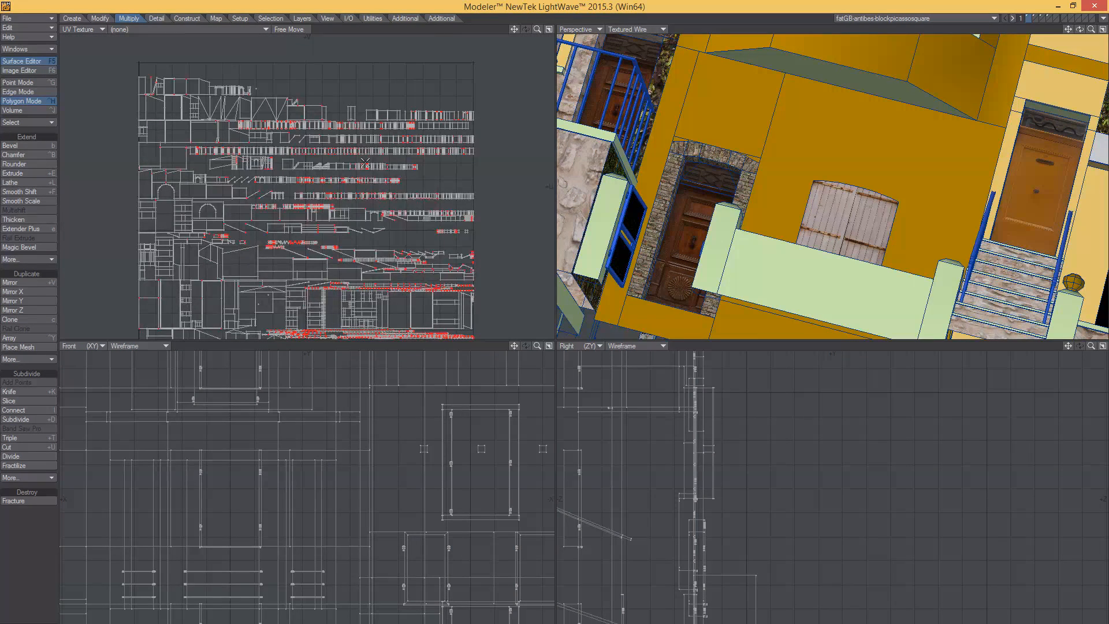
Examine the narrow strip islands in the UV map, the ochre bay's underside, and the ochre wall's island up close.
{"action": "left_click_drag", "start_coordinate": [311, 154], "coordinate": [438, 166], "text": "ctrl+alt"}
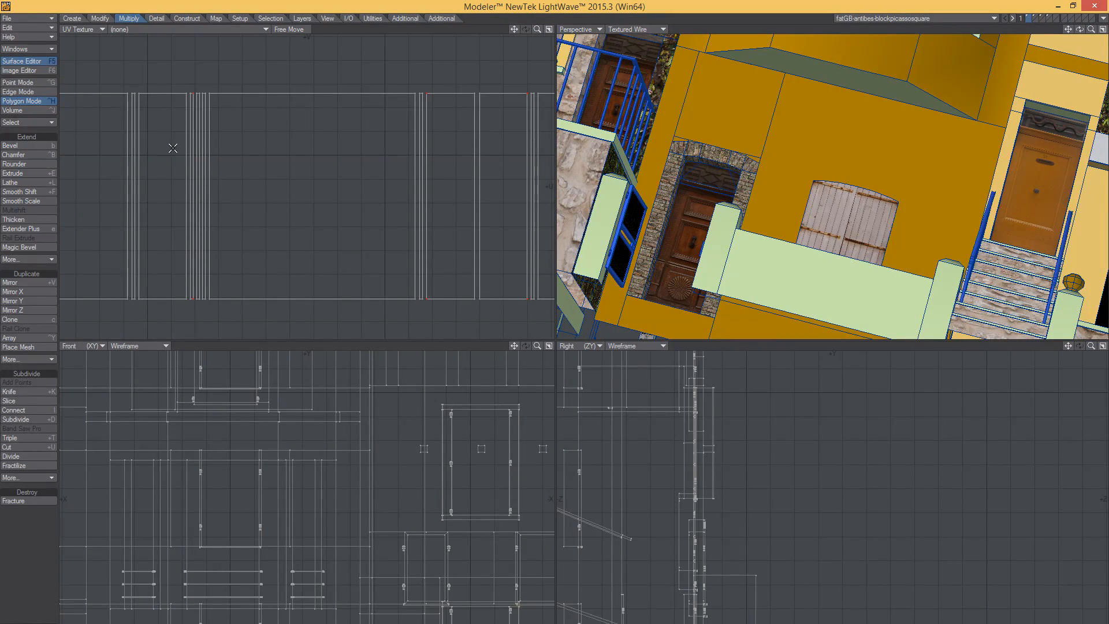
{"action": "left_click_drag", "start_coordinate": [278, 136], "coordinate": [242, 169], "text": "ctrl+alt"}
{"action": "left_click_drag", "start_coordinate": [817, 223], "coordinate": [591, 185], "text": "alt+shift"}
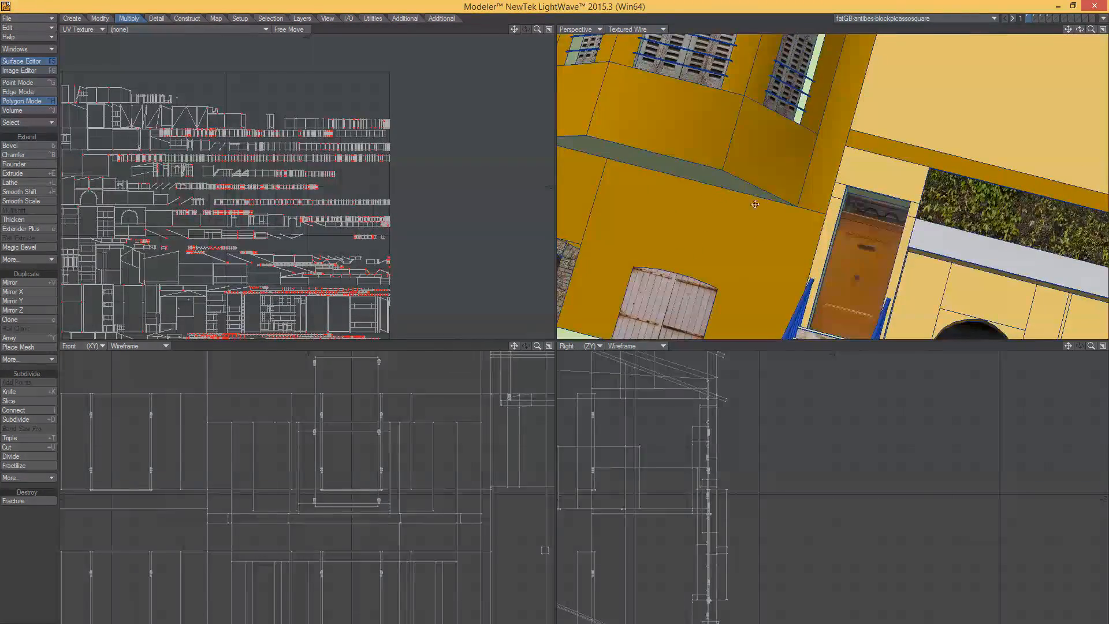
{"action": "left_click_drag", "start_coordinate": [294, 243], "coordinate": [296, 111], "text": "alt+shift"}
{"action": "left_click_drag", "start_coordinate": [76, 155], "coordinate": [421, 243], "text": "alt+shift"}
{"action": "left_click_drag", "start_coordinate": [275, 198], "coordinate": [328, 279], "text": "alt+shift"}
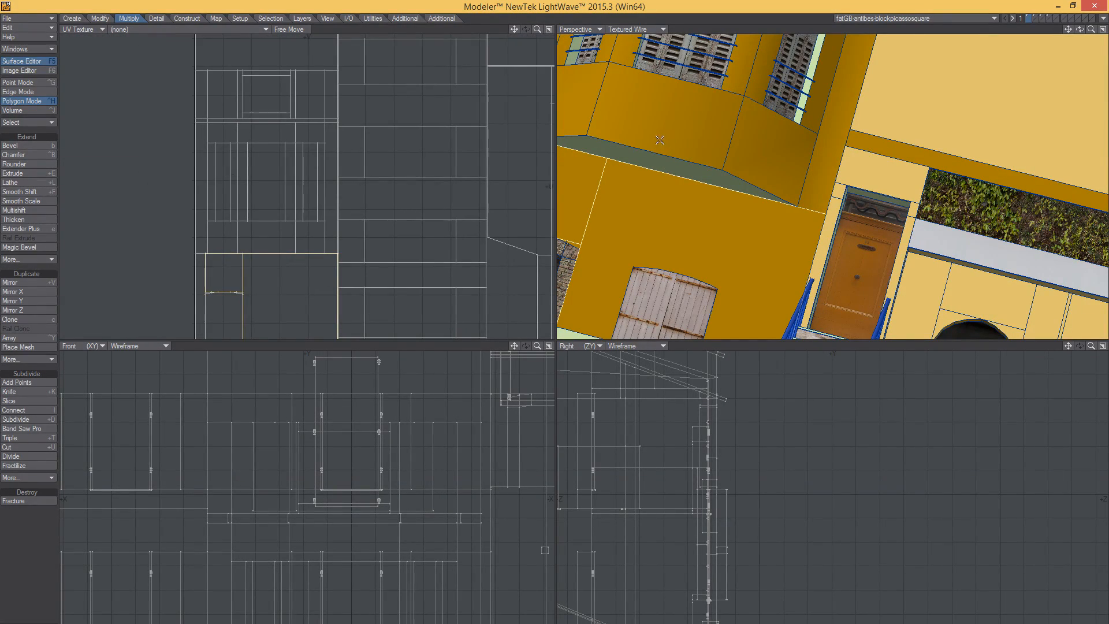
Select the panels above the ochre wall's island in the UV map, examine them on the bay in Perspective, and clear the selection.
{"action": "left_click", "coordinate": [242, 238]}
{"action": "left_click", "coordinate": [301, 238]}
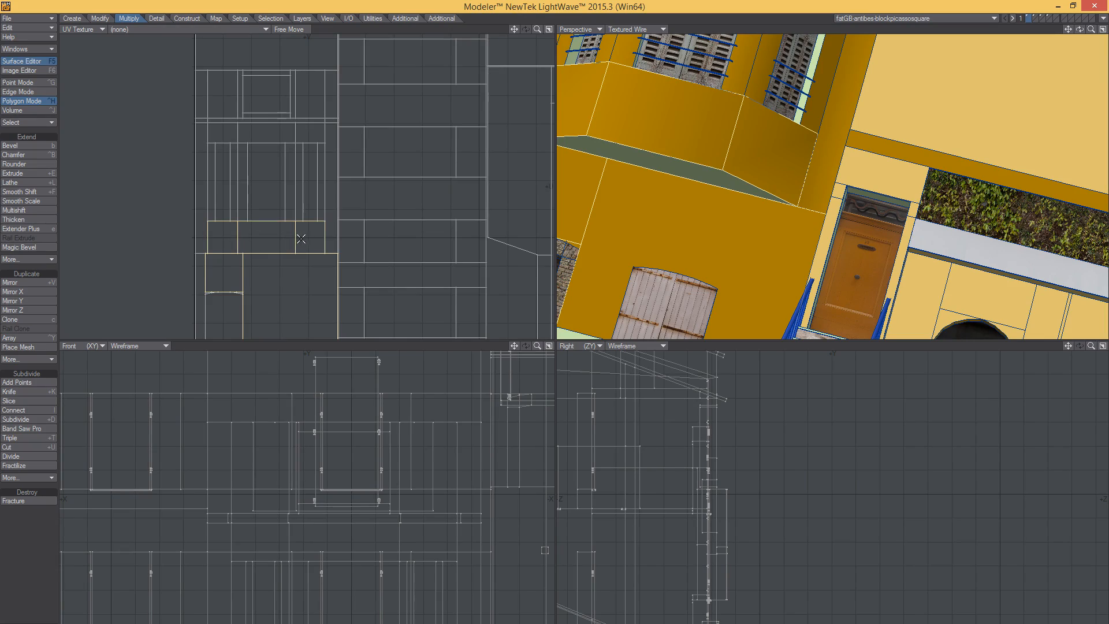
{"action": "left_click_drag", "start_coordinate": [648, 168], "coordinate": [769, 223], "text": "alt"}
{"action": "scroll", "coordinate": [765, 195], "scroll_direction": "down", "scroll_amount": 3}
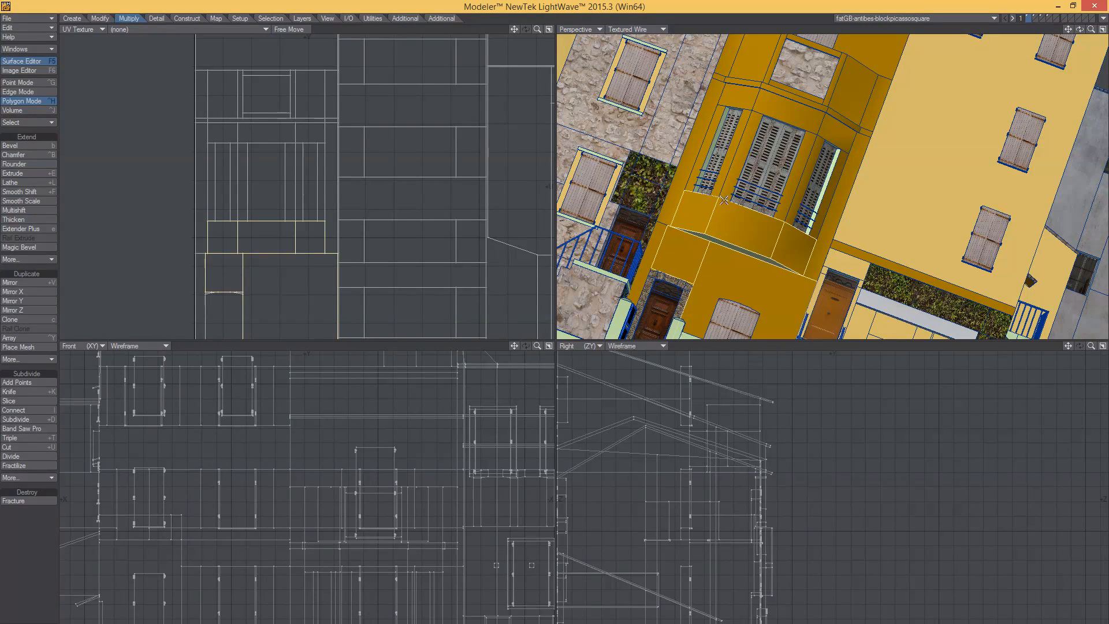
{"action": "mouse_move", "coordinate": [728, 245]}
{"action": "left_mouse_down", "text": "alt"}
{"action": "mouse_move", "coordinate": [761, 219]}
{"action": "mouse_move", "coordinate": [734, 215]}
{"action": "mouse_move", "coordinate": [715, 235]}
{"action": "left_mouse_up", "text": "alt"}
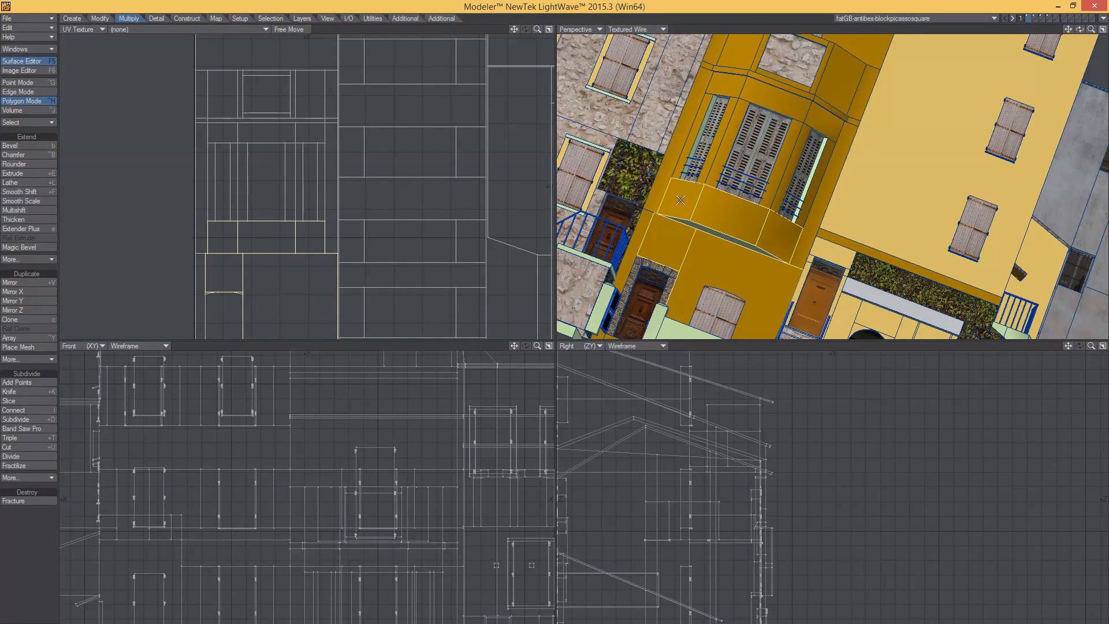
{"action": "key", "text": "slash"}
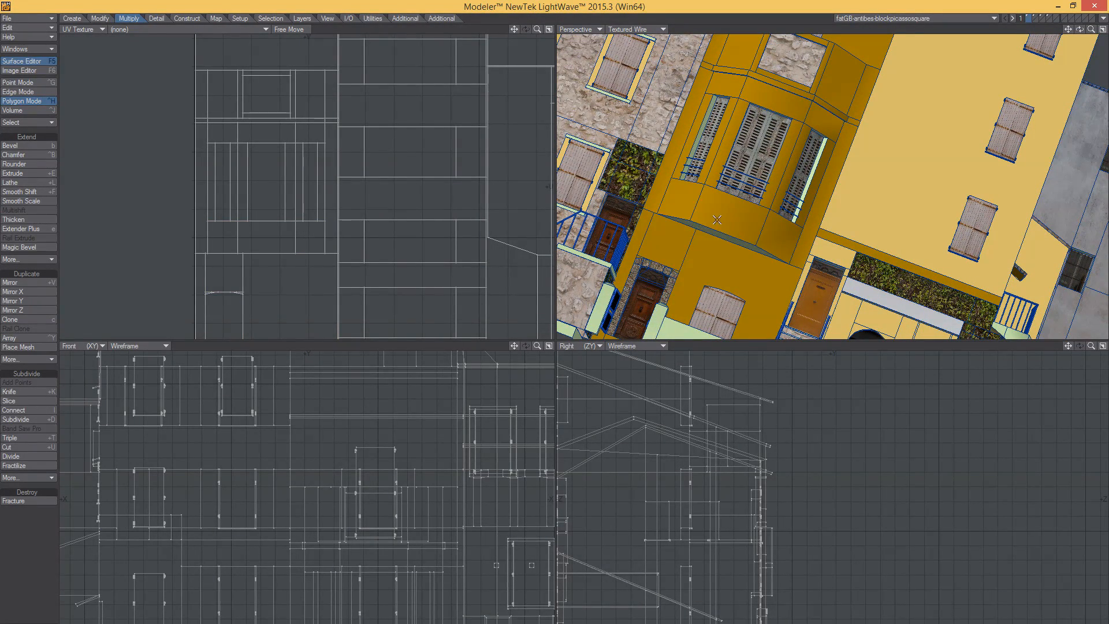
Pick the bay's central lower panel and the wall beneath the ledge to compare their UV islands, and clear the selection.
{"action": "left_click_drag", "start_coordinate": [717, 219], "coordinate": [732, 242], "text": "alt"}
{"action": "scroll", "coordinate": [733, 243], "scroll_direction": "up", "scroll_amount": 2}
{"action": "left_click", "coordinate": [736, 248]}
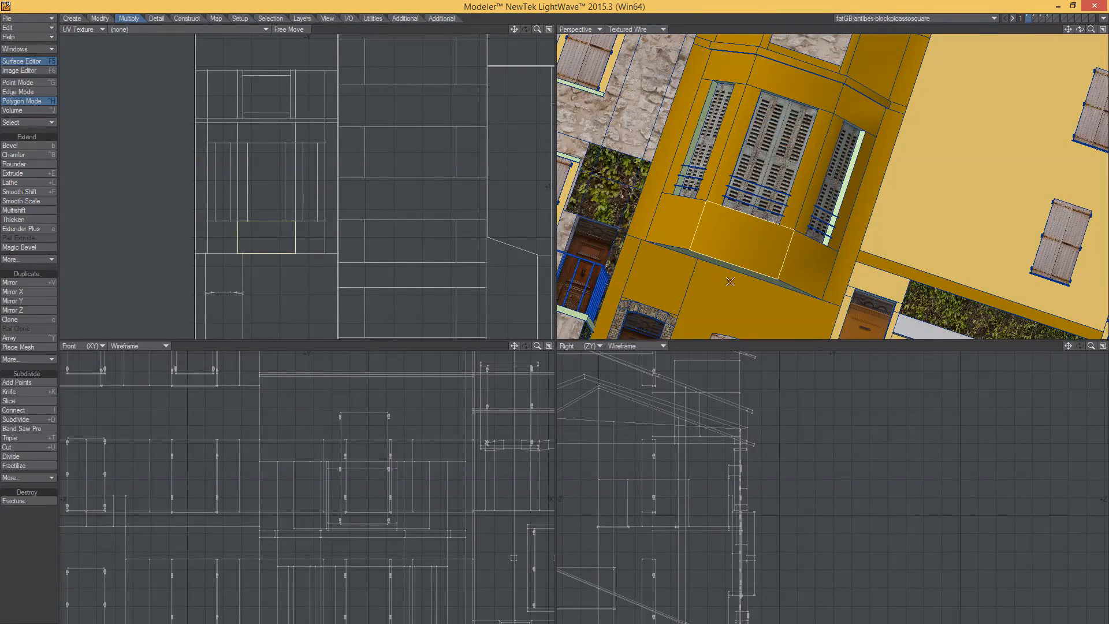
{"action": "left_click", "coordinate": [725, 285]}
{"action": "mouse_move", "coordinate": [402, 256]}
{"action": "left_mouse_down", "text": "ctrl+alt"}
{"action": "mouse_move", "coordinate": [319, 253]}
{"action": "mouse_move", "coordinate": [277, 263]}
{"action": "mouse_move", "coordinate": [341, 263]}
{"action": "mouse_move", "coordinate": [269, 267]}
{"action": "mouse_move", "coordinate": [406, 268]}
{"action": "left_mouse_up", "text": "ctrl+alt"}
{"action": "key", "text": "slash"}
Select the ochre bay's front faces on both storeys, delete them to inspect their place in the UV map, and undo the deletion.
{"action": "mouse_move", "coordinate": [687, 233]}
{"action": "left_mouse_down"}
{"action": "mouse_move", "coordinate": [792, 263]}
{"action": "mouse_move", "coordinate": [848, 190]}
{"action": "mouse_move", "coordinate": [797, 215]}
{"action": "left_mouse_up"}
{"action": "mouse_move", "coordinate": [834, 106]}
{"action": "left_mouse_down"}
{"action": "mouse_move", "coordinate": [855, 109]}
{"action": "mouse_move", "coordinate": [731, 68]}
{"action": "mouse_move", "coordinate": [740, 100]}
{"action": "left_mouse_up"}
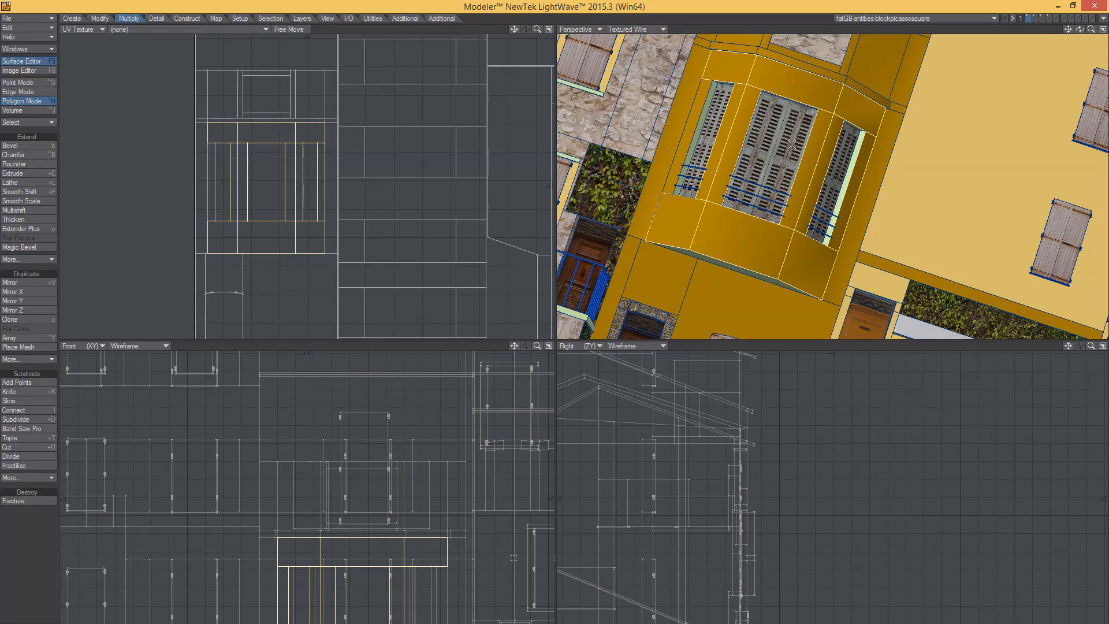
{"action": "left_click_drag", "start_coordinate": [670, 199], "coordinate": [836, 242], "text": "alt"}
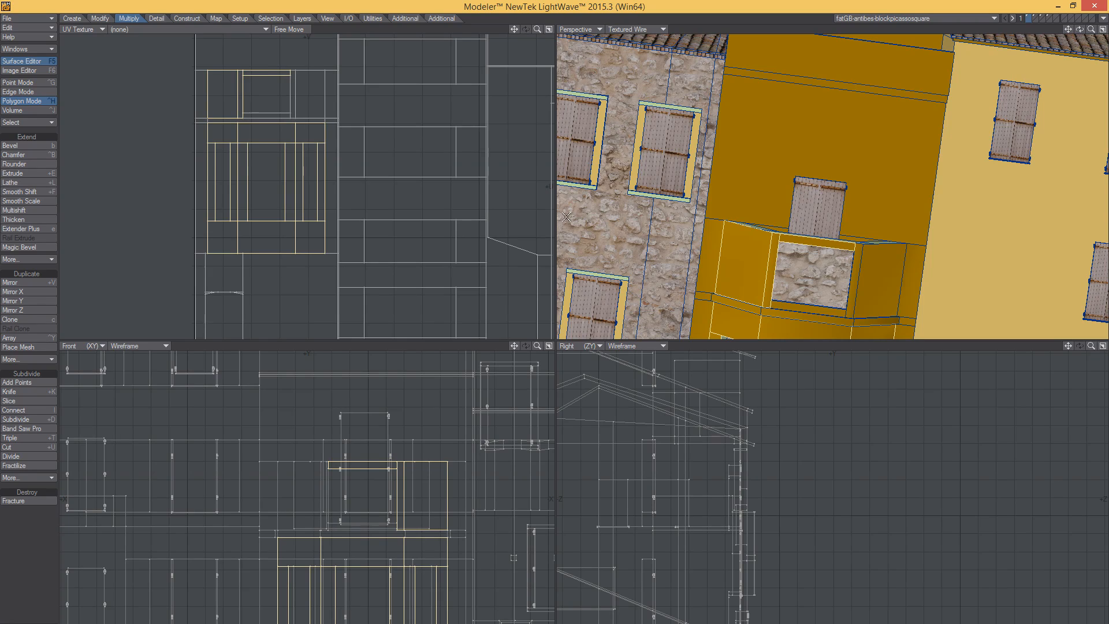
{"action": "left_click_drag", "start_coordinate": [827, 243], "coordinate": [865, 257], "text": "shift"}
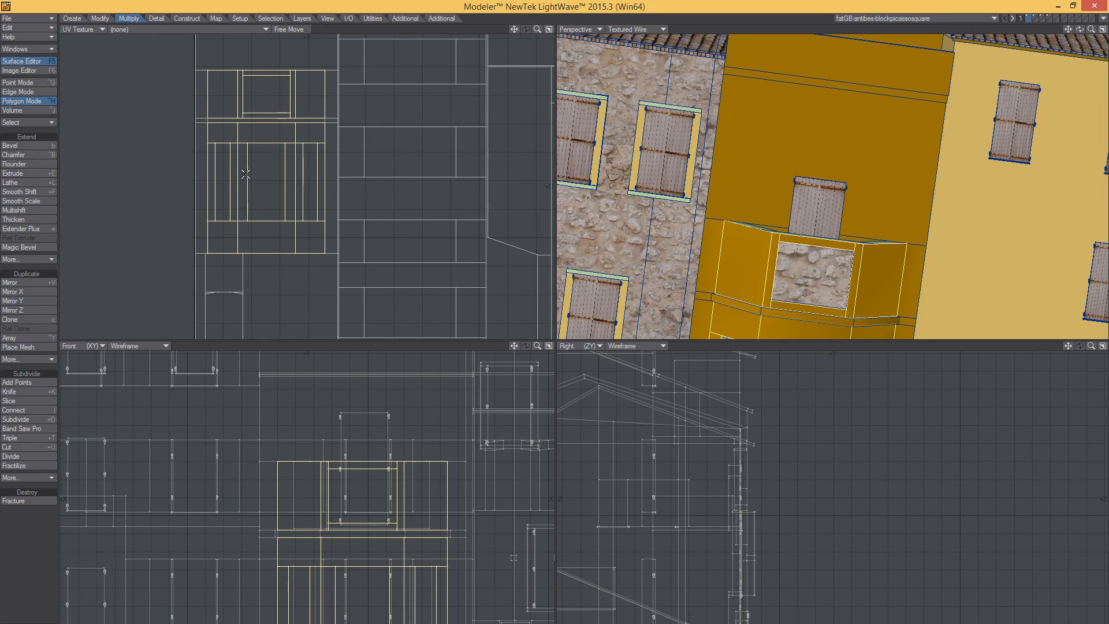
{"action": "key", "text": "Delete"}
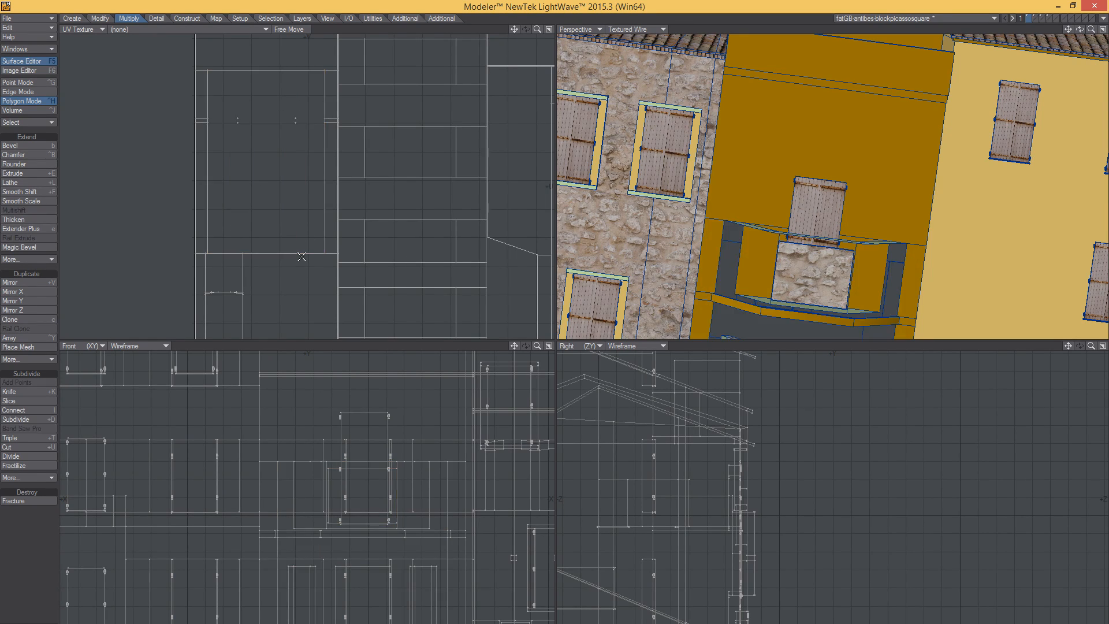
{"action": "key", "text": "u"}
{"action": "left_click_drag", "start_coordinate": [780, 277], "coordinate": [758, 220], "text": "alt"}
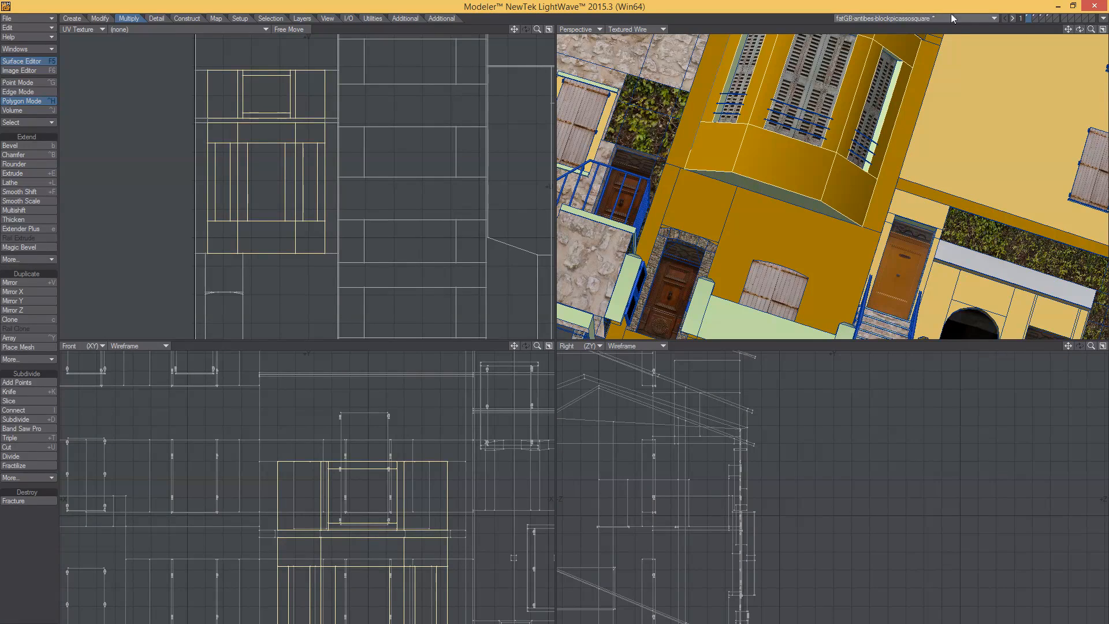
Add the neighbouring layers to the foreground, create Atlas UV coordinates named lightmap with a 200% relative gap size, and clear the selection.
{"action": "left_click_drag", "start_coordinate": [1034, 18], "coordinate": [1049, 17]}
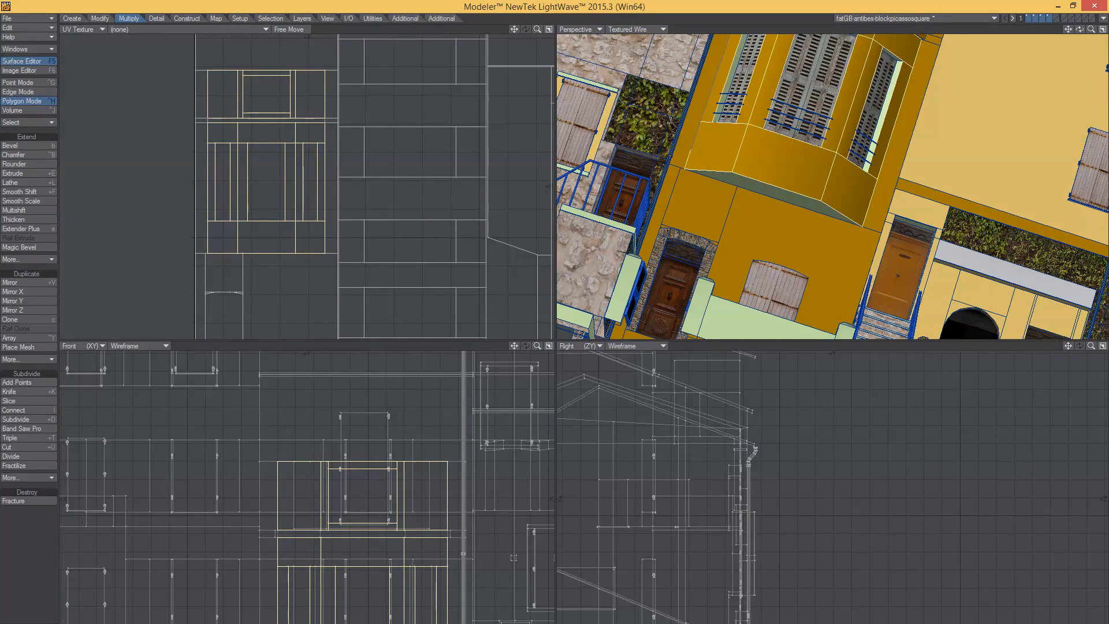
{"action": "left_click_drag", "start_coordinate": [955, 244], "coordinate": [882, 423]}
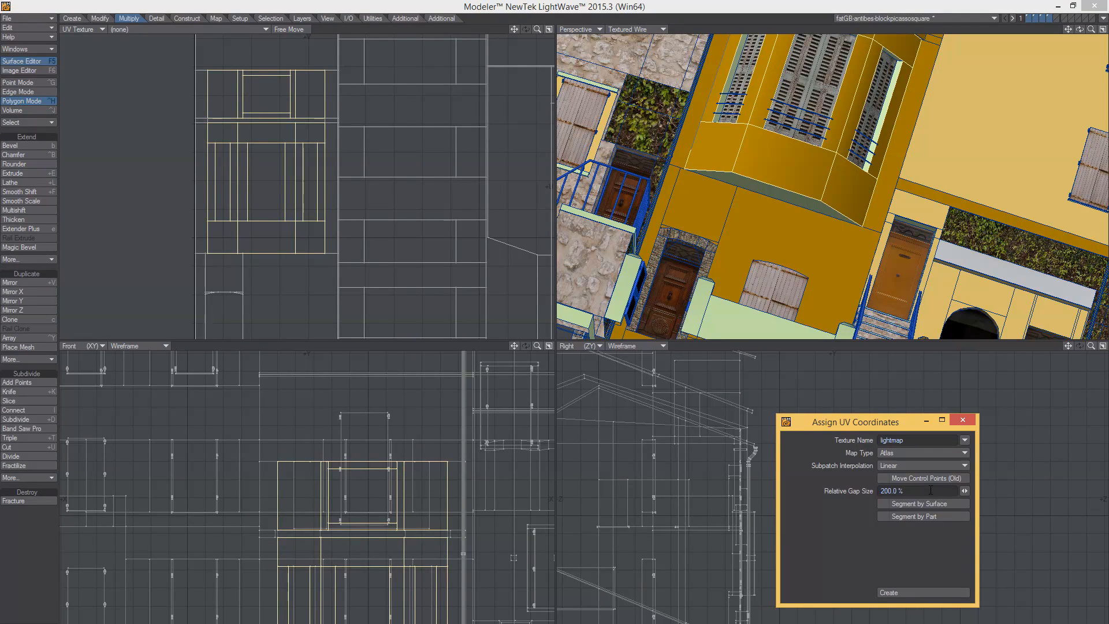
{"action": "left_click", "coordinate": [898, 592]}
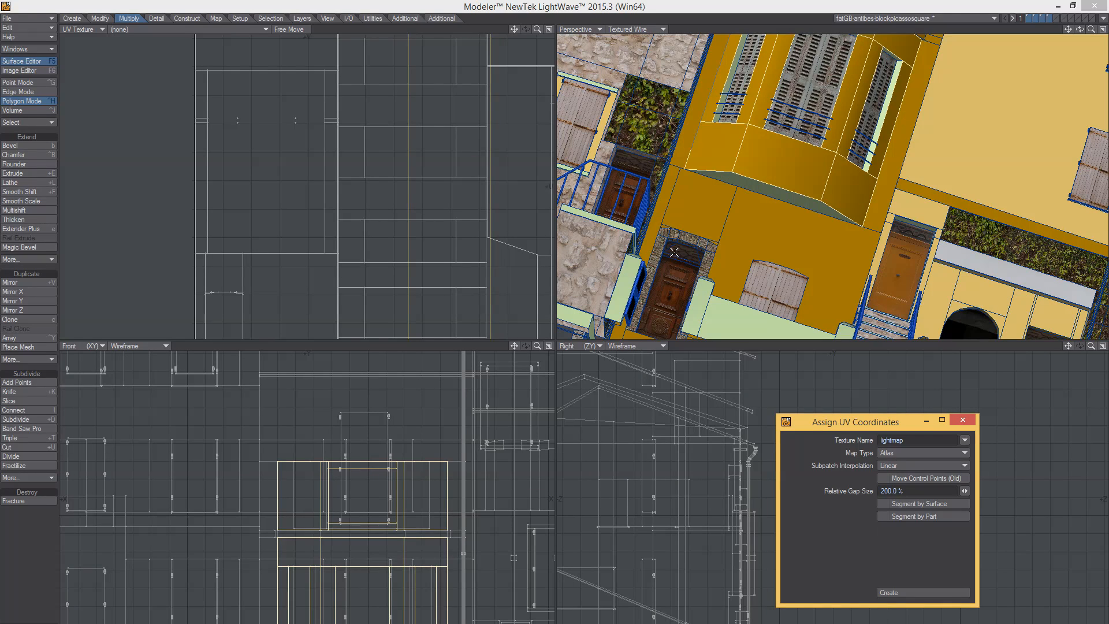
{"action": "key", "text": "/"}
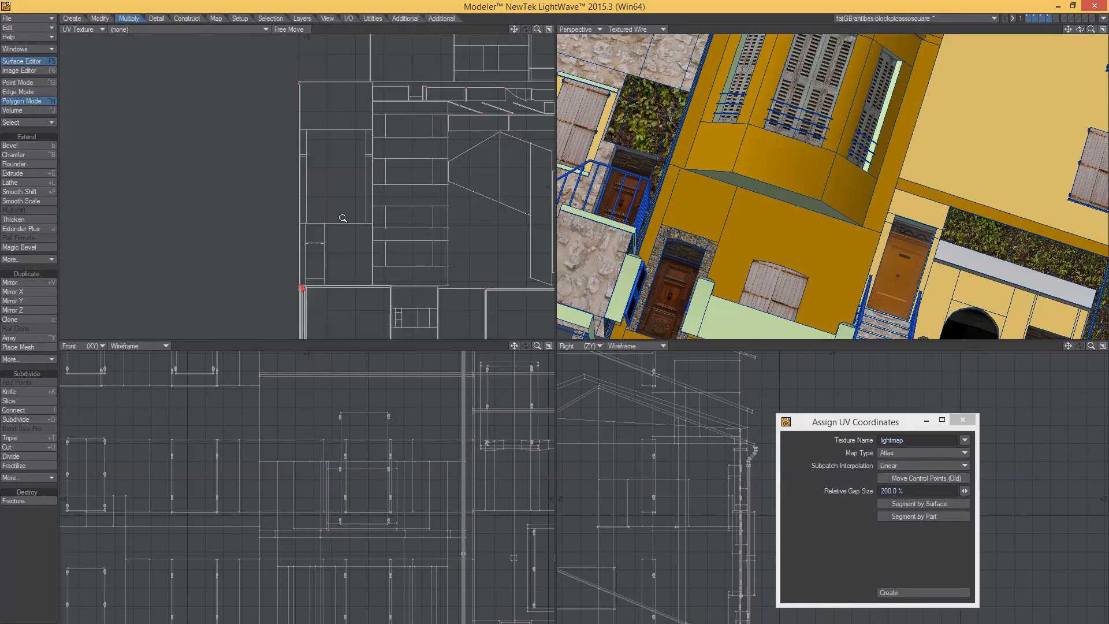
Pick the ochre wall beneath the bay to locate its island in the lightmap UVs, clear the selection and view the surrounding facades.
{"action": "left_click", "coordinate": [701, 209]}
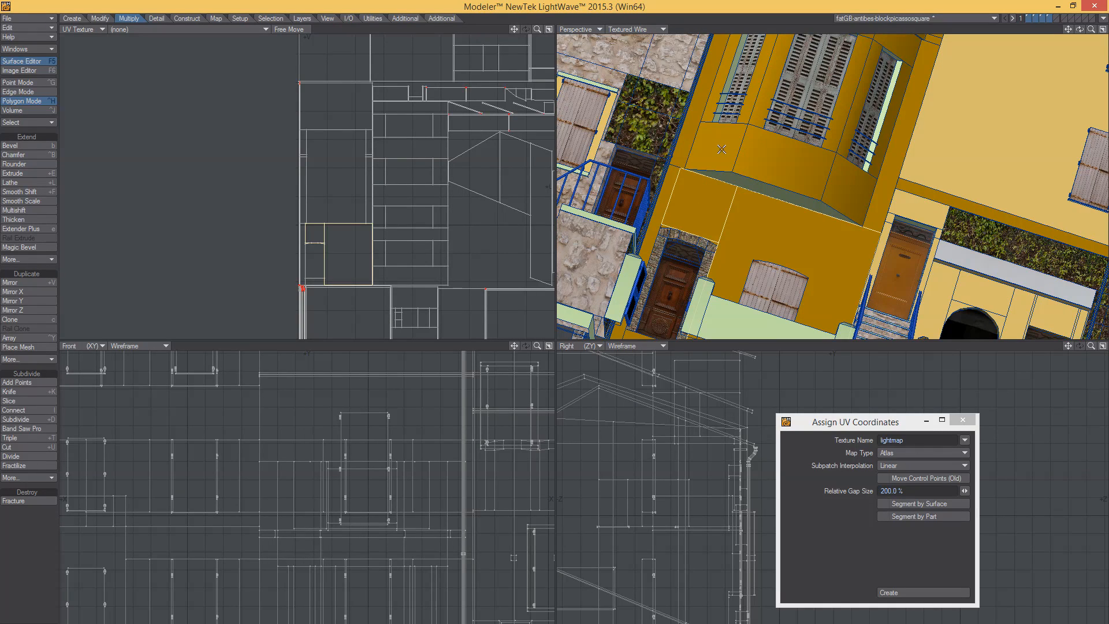
{"action": "key", "text": "/"}
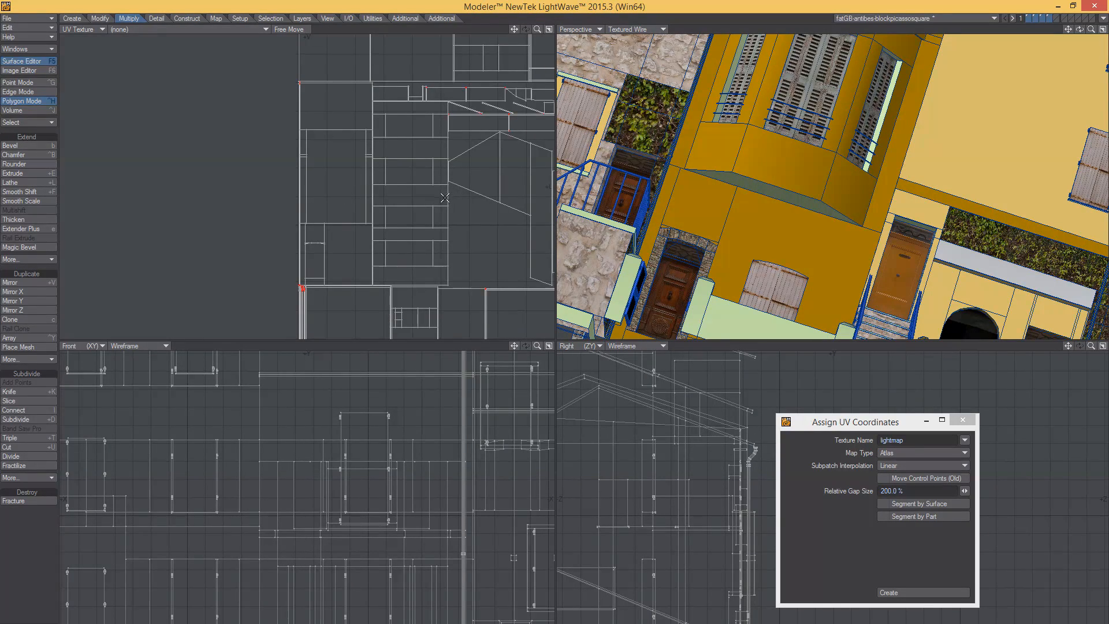
{"action": "left_click_drag", "start_coordinate": [708, 185], "coordinate": [715, 212], "text": "alt"}
{"action": "scroll", "coordinate": [715, 213], "scroll_direction": "down", "scroll_amount": 2}
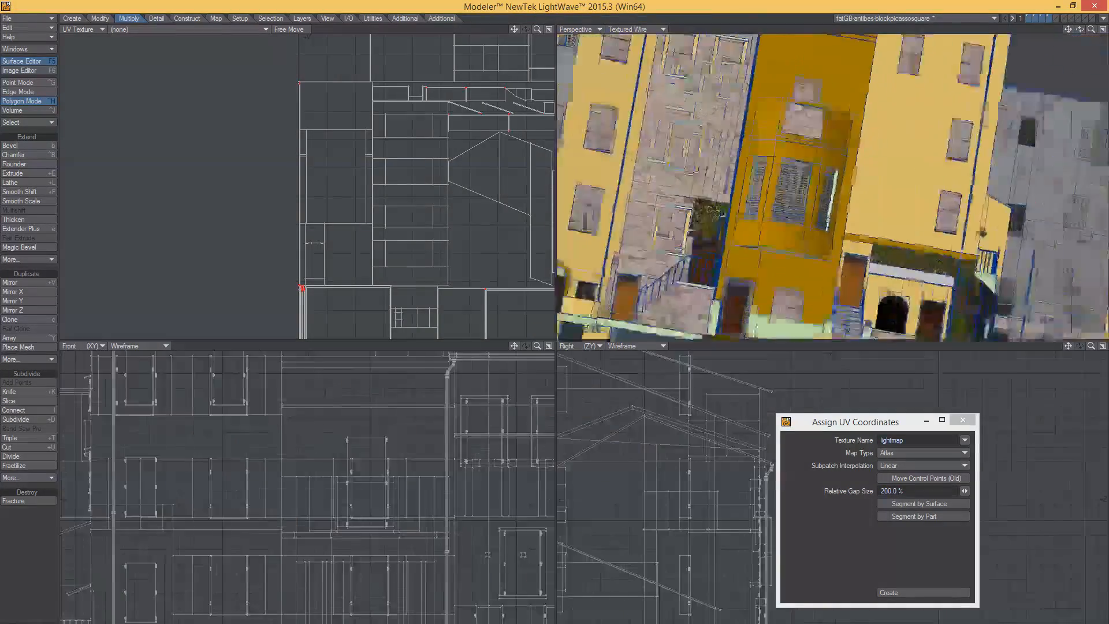
{"action": "scroll", "coordinate": [715, 213], "scroll_direction": "down", "scroll_amount": 3}
{"action": "left_click", "coordinate": [550, 623]}
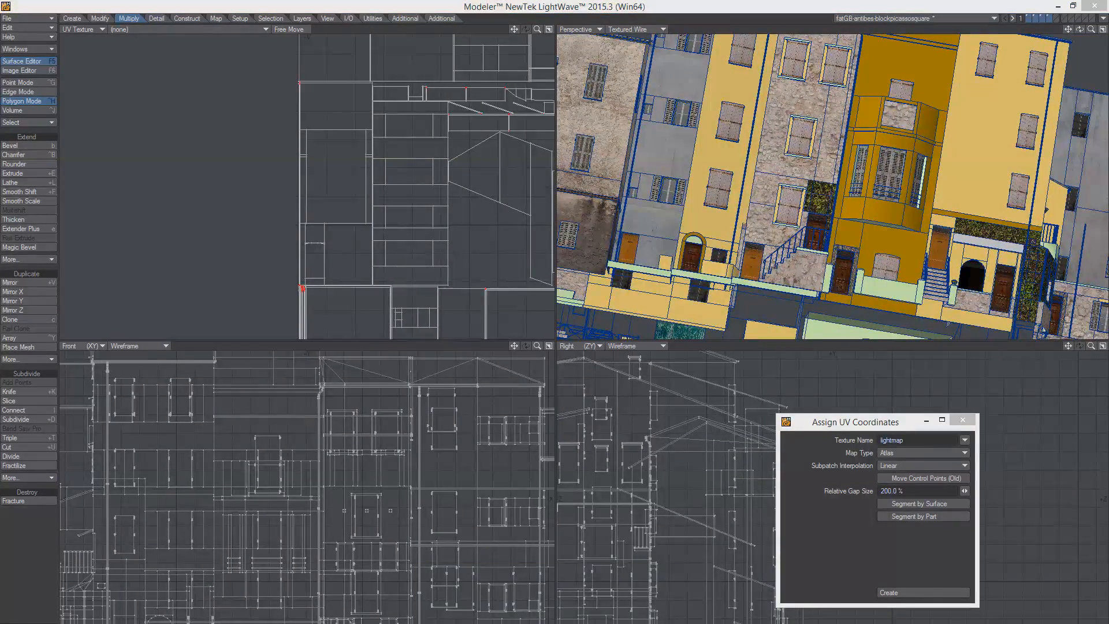
{"action": "left_click", "coordinate": [616, 597]}
{"action": "right_click_drag", "start_coordinate": [578, 359], "coordinate": [387, 367]}
{"action": "right_click_drag", "start_coordinate": [569, 405], "coordinate": [537, 465]}
{"action": "right_click_drag", "start_coordinate": [559, 563], "coordinate": [560, 555]}
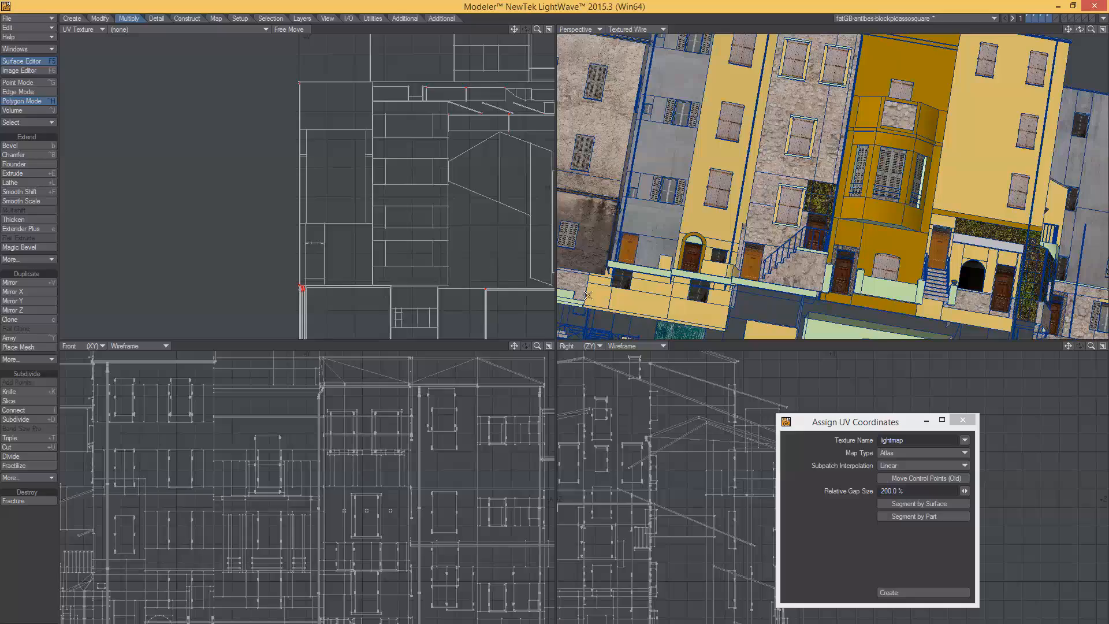
Fit all geometry in the views and examine the spacing between strip islands in the lightmap UV layout.
{"action": "key", "text": "a"}
{"action": "left_click_drag", "start_coordinate": [335, 229], "coordinate": [171, 248], "text": "alt"}
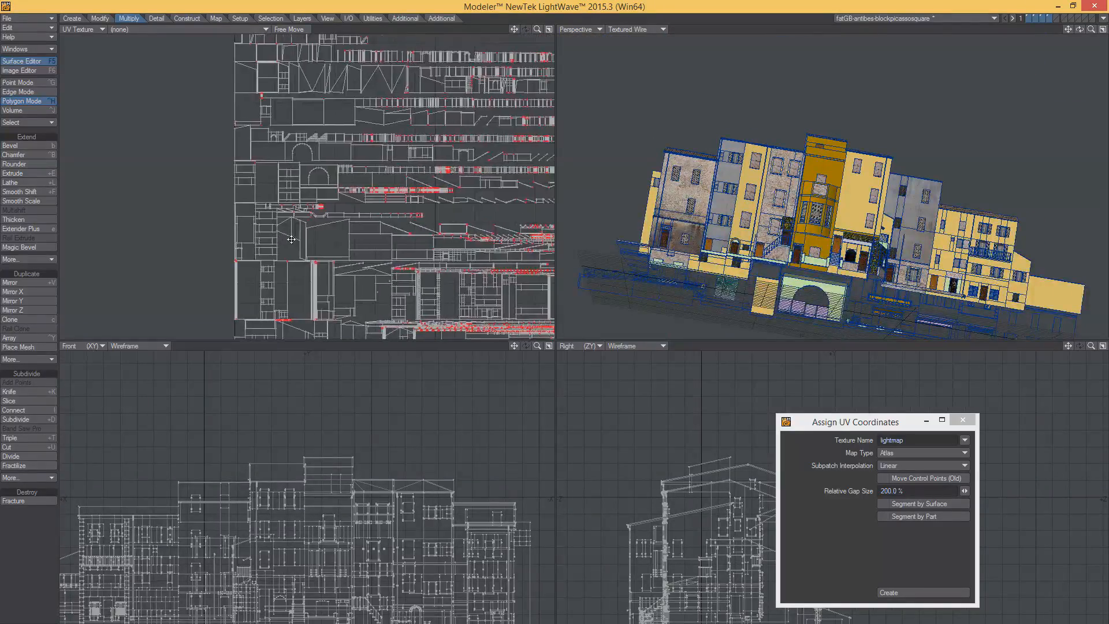
{"action": "left_click_drag", "start_coordinate": [475, 335], "coordinate": [348, 340], "text": "alt"}
{"action": "left_click_drag", "start_coordinate": [416, 177], "coordinate": [408, 321], "text": "alt"}
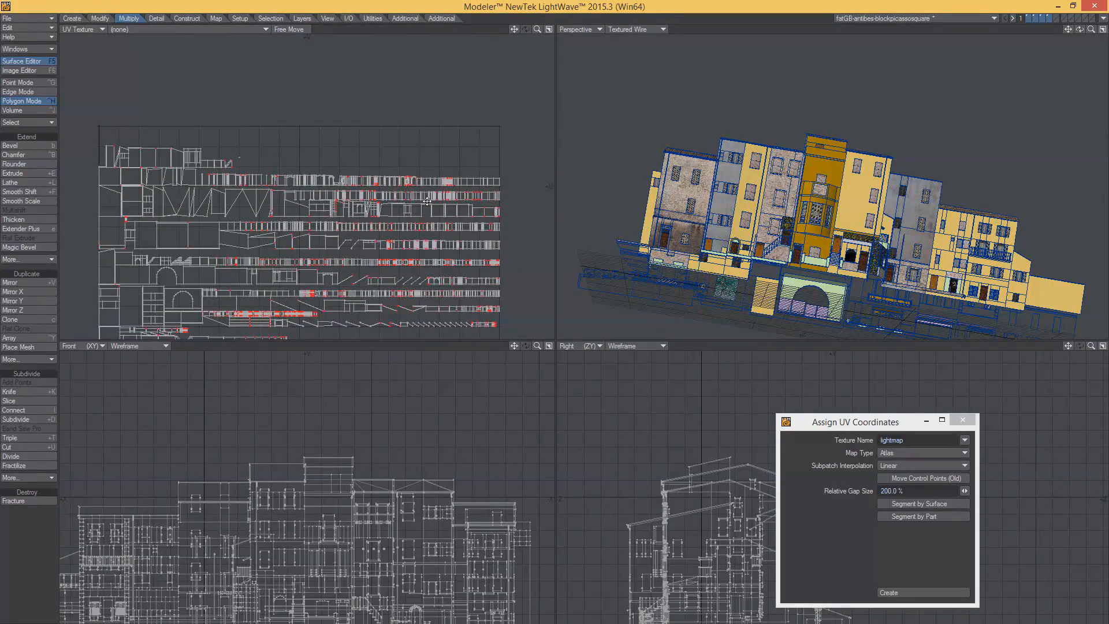
{"action": "left_click_drag", "start_coordinate": [440, 192], "coordinate": [567, 227], "text": "ctrl+alt"}
{"action": "left_click_drag", "start_coordinate": [465, 231], "coordinate": [446, 212], "text": "ctrl+alt"}
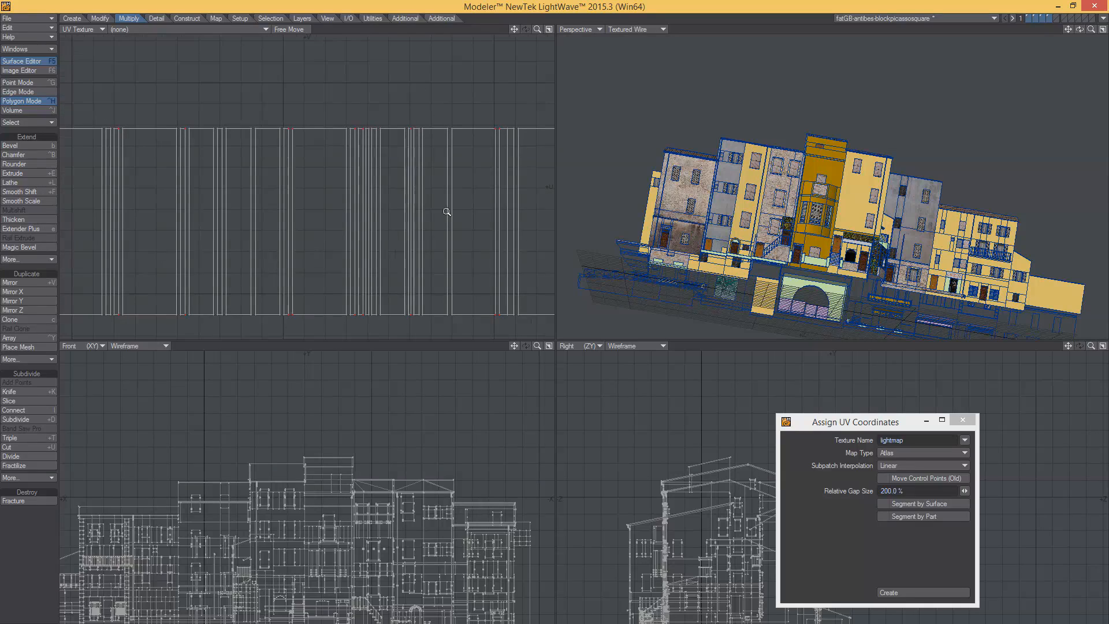
Select four tightly spaced narrow strips in the UV row and move them into the empty space above it.
{"action": "left_click", "coordinate": [352, 128]}
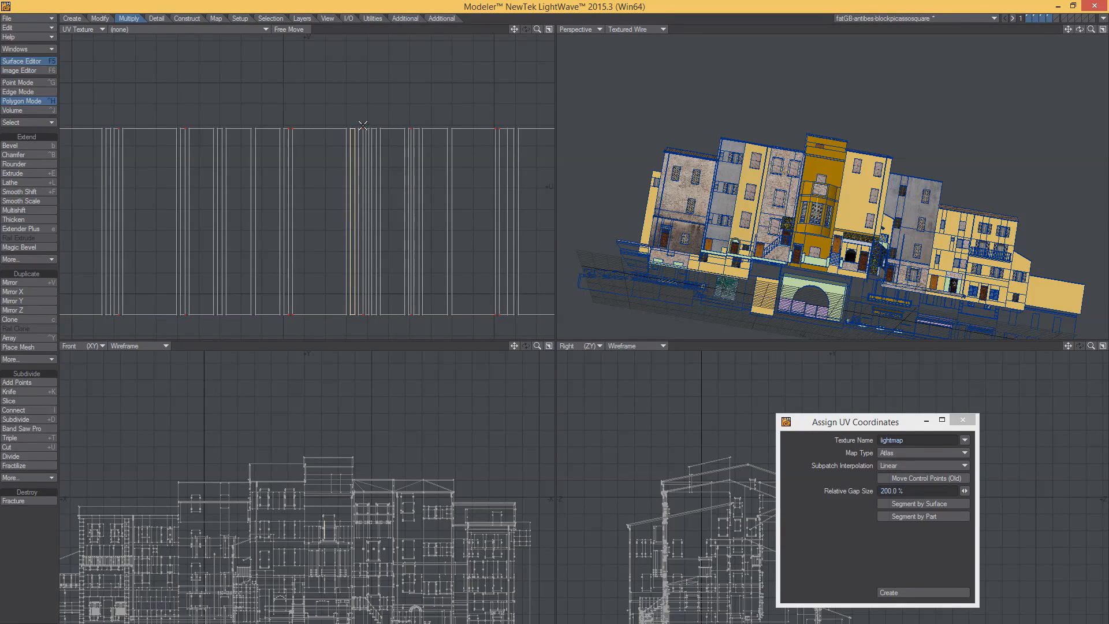
{"action": "left_click", "coordinate": [353, 133]}
{"action": "mouse_move", "coordinate": [366, 137]}
{"action": "left_mouse_down"}
{"action": "mouse_move", "coordinate": [355, 138]}
{"action": "mouse_move", "coordinate": [376, 139]}
{"action": "left_mouse_up"}
{"action": "left_click_drag", "start_coordinate": [409, 196], "coordinate": [311, 207], "text": "ctrl+alt"}
{"action": "left_click_drag", "start_coordinate": [390, 204], "coordinate": [403, 72], "text": "alt"}
{"action": "left_click_drag", "start_coordinate": [362, 252], "coordinate": [324, 359], "text": "alt"}
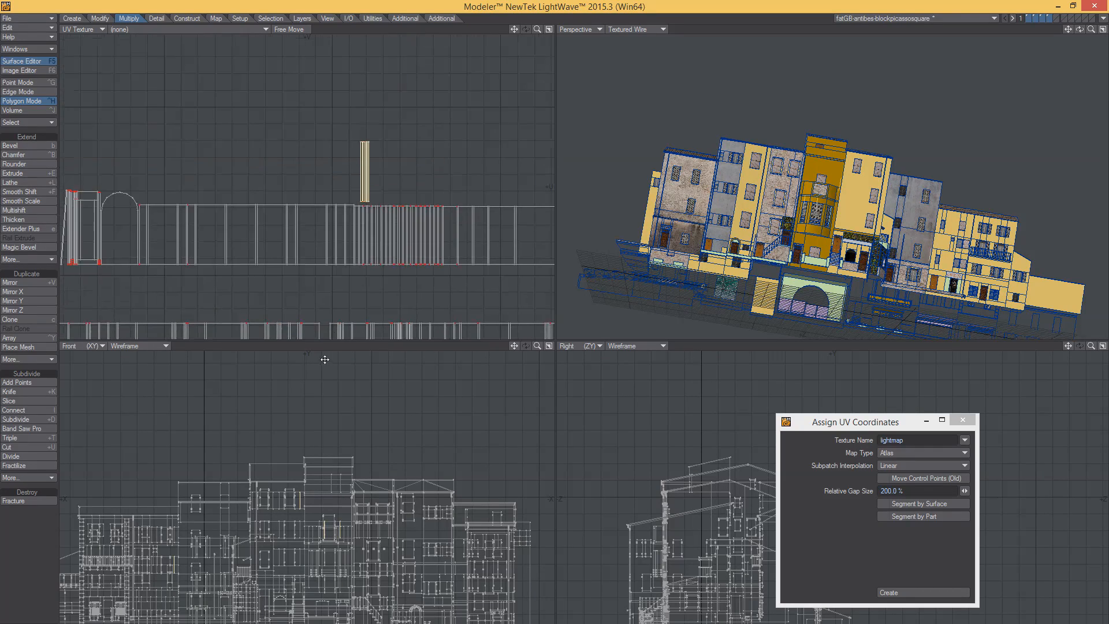
{"action": "left_click_drag", "start_coordinate": [392, 293], "coordinate": [353, 271]}
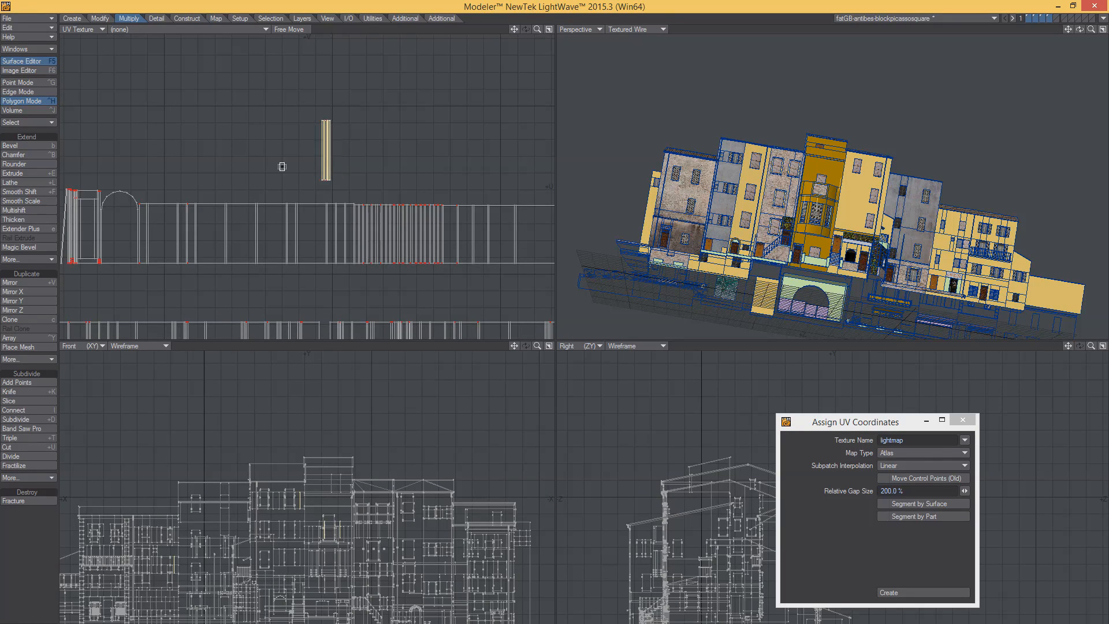
Move the rightmost of the four narrow strips well away from the other three and clear the selection.
{"action": "scroll", "coordinate": [335, 139], "scroll_direction": "up", "scroll_amount": 5}
{"action": "key", "text": "slash"}
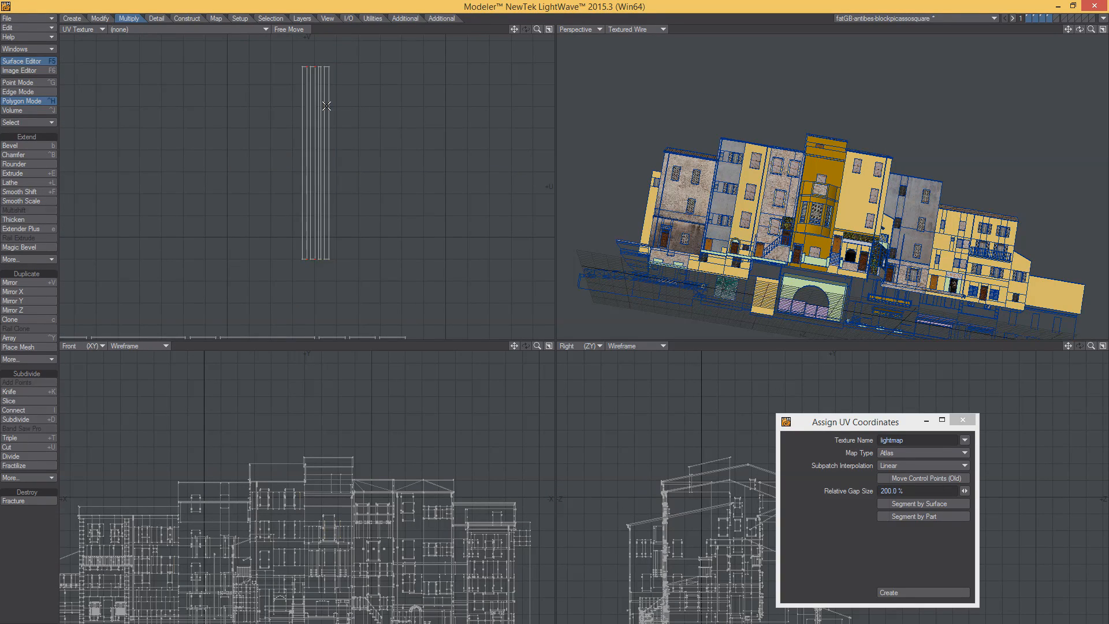
{"action": "left_click", "coordinate": [329, 108]}
{"action": "left_click_drag", "start_coordinate": [329, 109], "coordinate": [412, 109]}
{"action": "key", "text": "slash"}
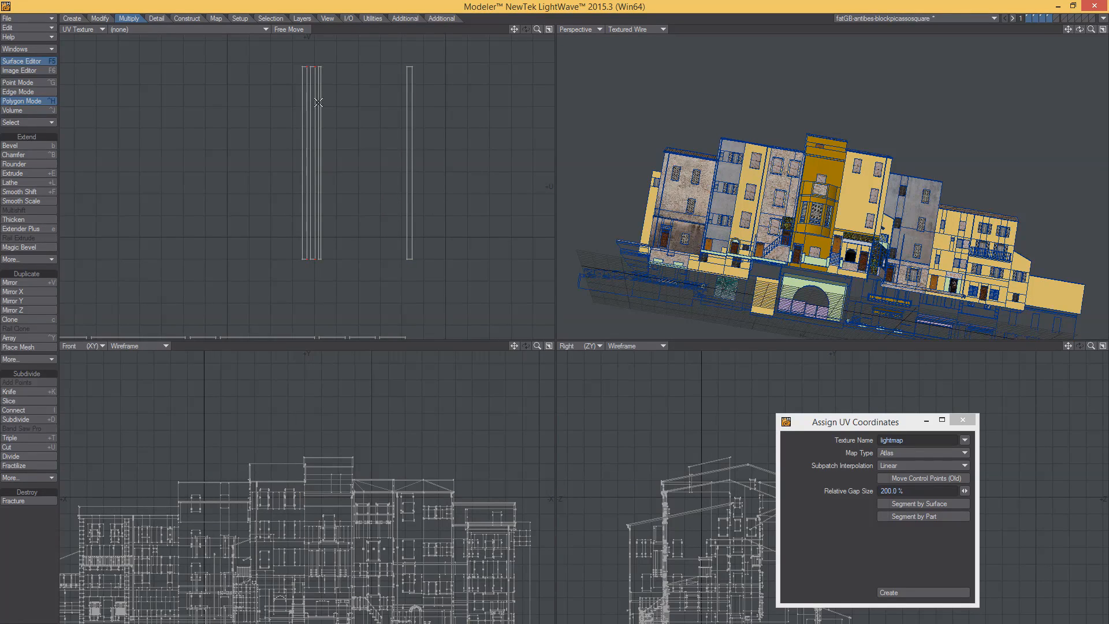
Spread the remaining closely packed strips apart horizontally so all four stand separately with wide gaps.
{"action": "left_click", "coordinate": [319, 102]}
{"action": "key", "text": "t"}
{"action": "left_click_drag", "start_coordinate": [319, 103], "coordinate": [271, 111]}
{"action": "key", "text": "slash"}
{"action": "left_click", "coordinate": [306, 110]}
{"action": "key", "text": "t"}
{"action": "key", "text": "slash"}
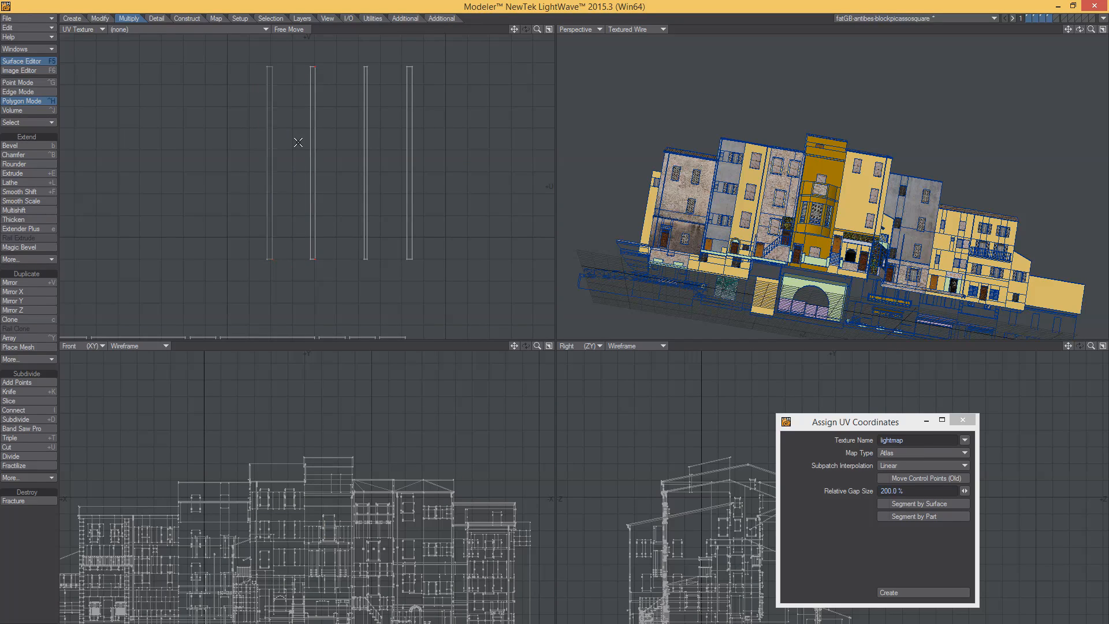
Select every other strip in the dense run of narrow UV islands, move them above the row, and clear the selection.
{"action": "scroll", "coordinate": [456, 172], "scroll_direction": "down", "scroll_amount": 4}
{"action": "left_click_drag", "start_coordinate": [425, 245], "coordinate": [430, 177], "text": "alt"}
{"action": "left_click", "coordinate": [348, 148]}
{"action": "left_click", "coordinate": [389, 144]}
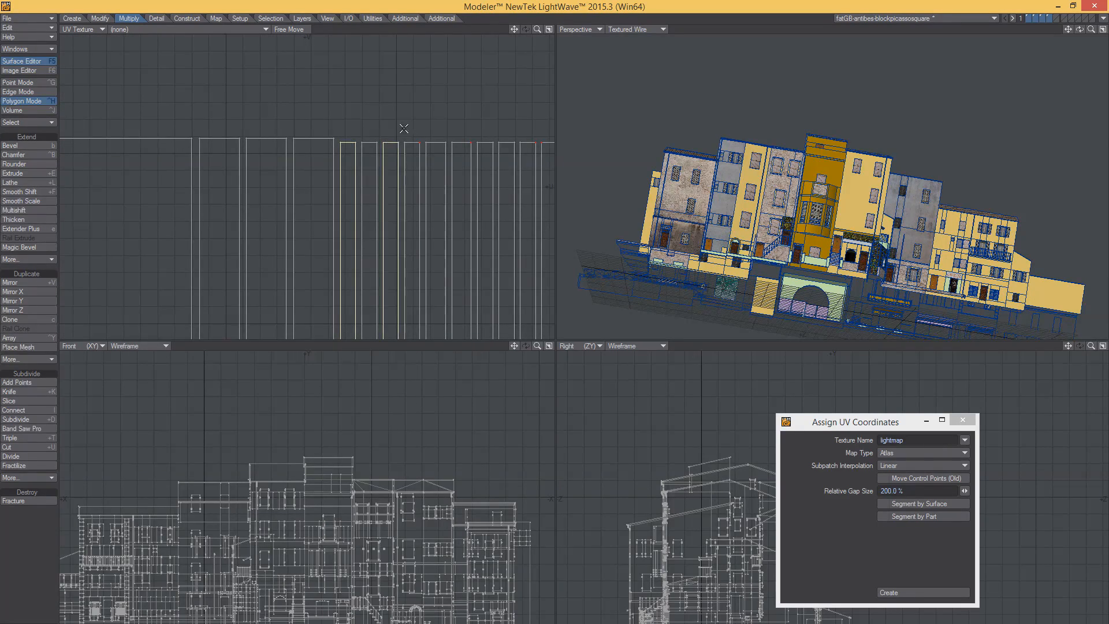
{"action": "left_click", "coordinate": [438, 150]}
{"action": "left_click", "coordinate": [487, 152]}
{"action": "left_click_drag", "start_coordinate": [527, 138], "coordinate": [315, 203], "text": "alt"}
{"action": "left_click", "coordinate": [372, 150]}
{"action": "left_click", "coordinate": [416, 173]}
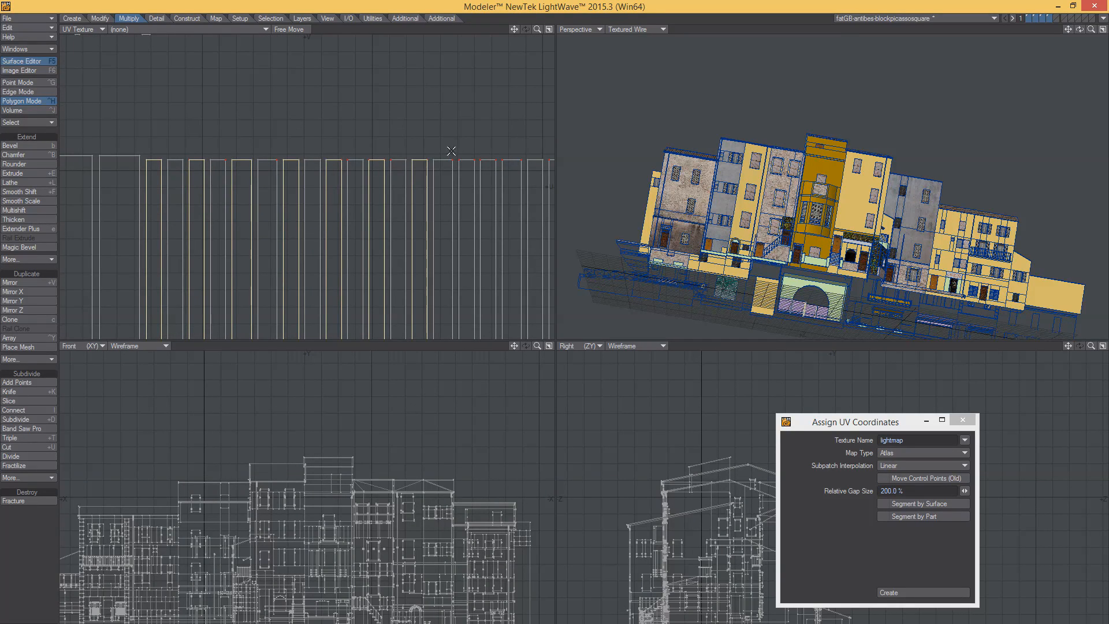
{"action": "left_click", "coordinate": [468, 154]}
{"action": "left_click", "coordinate": [512, 174]}
{"action": "left_click_drag", "start_coordinate": [485, 201], "coordinate": [226, 211], "text": "alt"}
{"action": "left_click", "coordinate": [347, 192]}
{"action": "left_click_drag", "start_coordinate": [225, 211], "coordinate": [275, 150], "text": "alt"}
{"action": "key", "text": "t"}
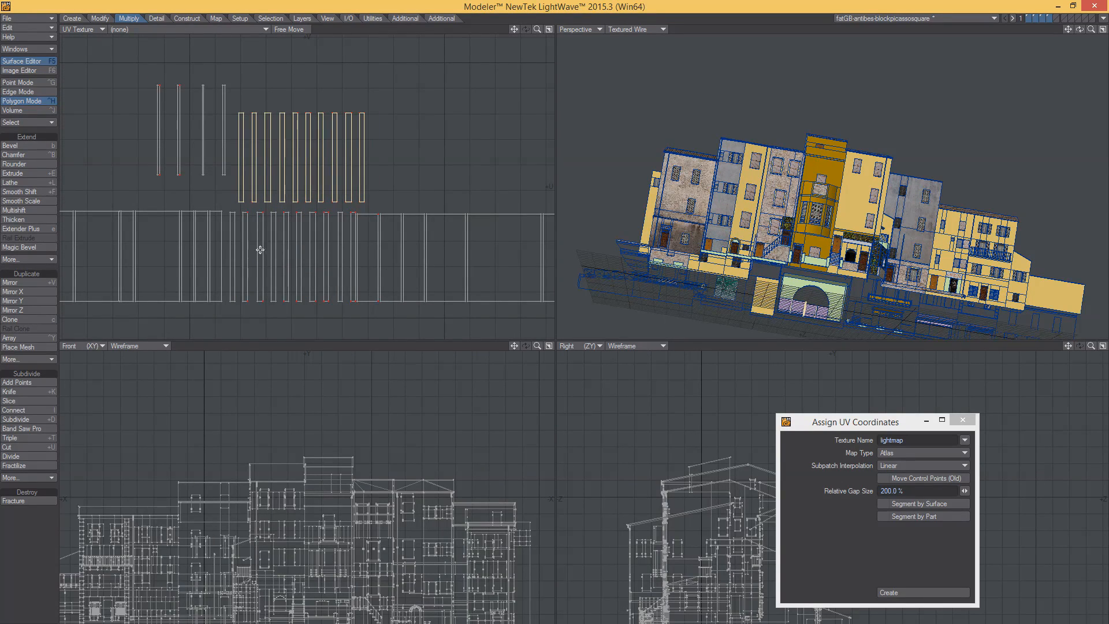
{"action": "key", "text": "slash"}
Select every other wide island along the UV row, continuing beyond the thinned-out run of narrow strips.
{"action": "left_click_drag", "start_coordinate": [328, 270], "coordinate": [377, 282], "text": "ctrl+alt"}
{"action": "left_click_drag", "start_coordinate": [377, 281], "coordinate": [368, 245], "text": "alt"}
{"action": "left_click", "coordinate": [407, 189]}
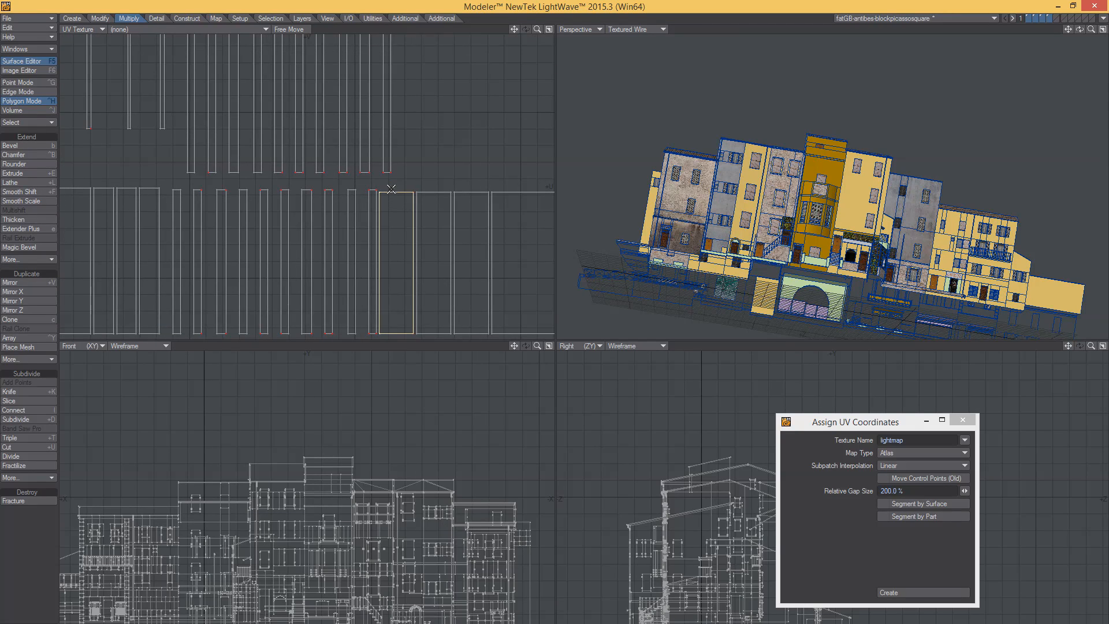
{"action": "left_click", "coordinate": [464, 192]}
{"action": "left_click_drag", "start_coordinate": [469, 237], "coordinate": [356, 233], "text": "alt"}
{"action": "left_click", "coordinate": [418, 213]}
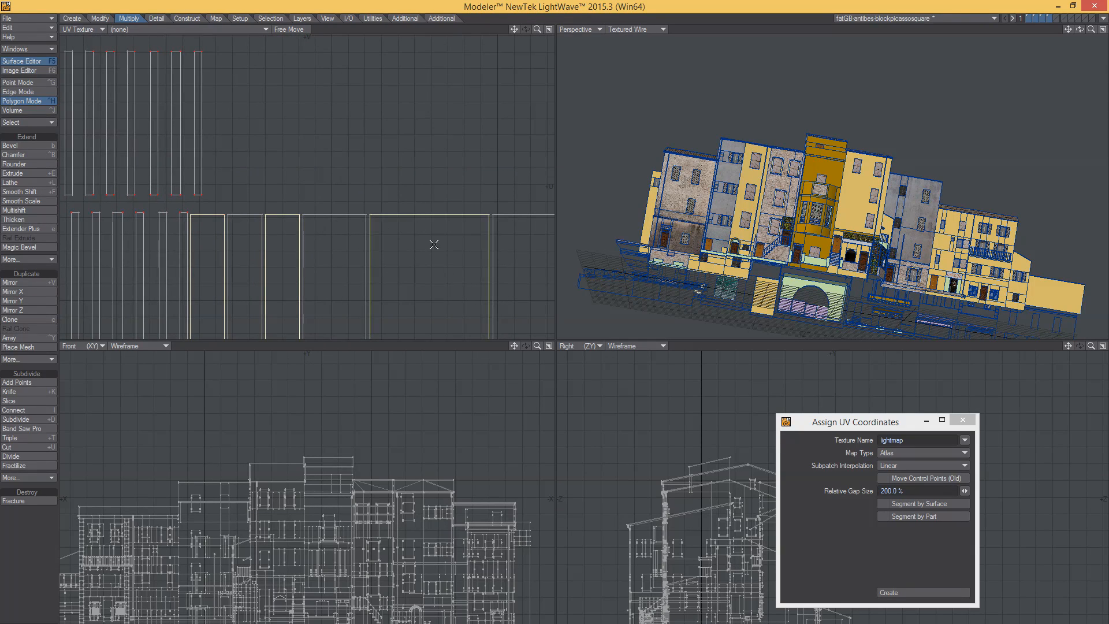
{"action": "left_click_drag", "start_coordinate": [433, 245], "coordinate": [301, 230], "text": "alt"}
{"action": "left_click", "coordinate": [472, 184], "text": "shift"}
{"action": "left_click_drag", "start_coordinate": [458, 237], "coordinate": [300, 241], "text": "alt"}
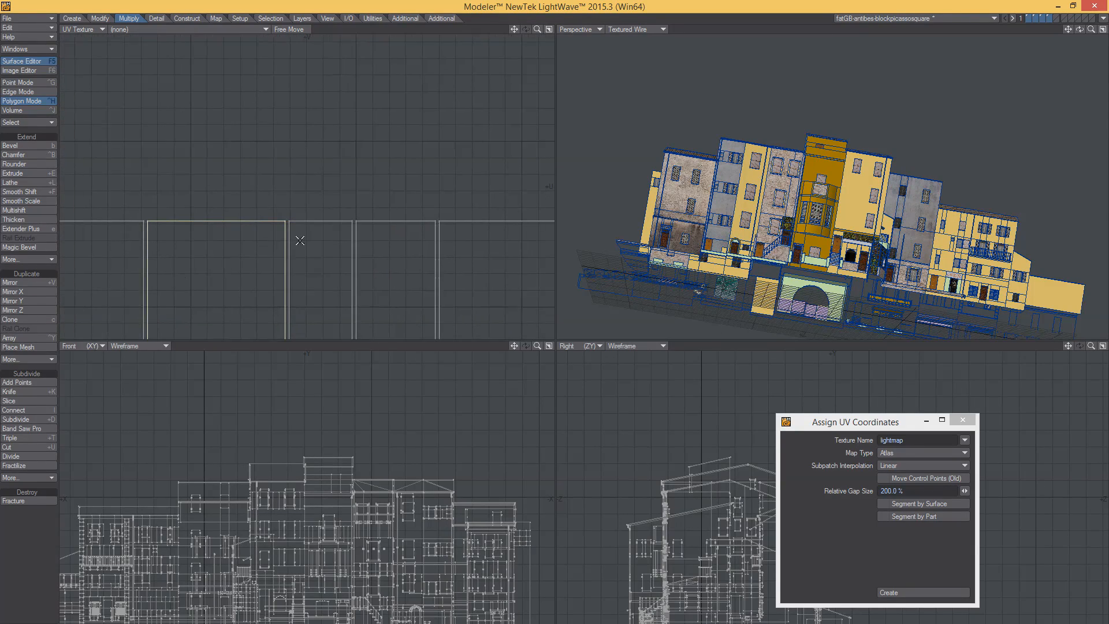
Add further alternate wide panels to the UV selection and move them up out of their crowded row.
{"action": "left_click", "coordinate": [377, 215], "text": "shift"}
{"action": "left_click_drag", "start_coordinate": [385, 249], "coordinate": [284, 214], "text": "alt"}
{"action": "left_click", "coordinate": [382, 216], "text": "shift"}
{"action": "left_click", "coordinate": [300, 270]}
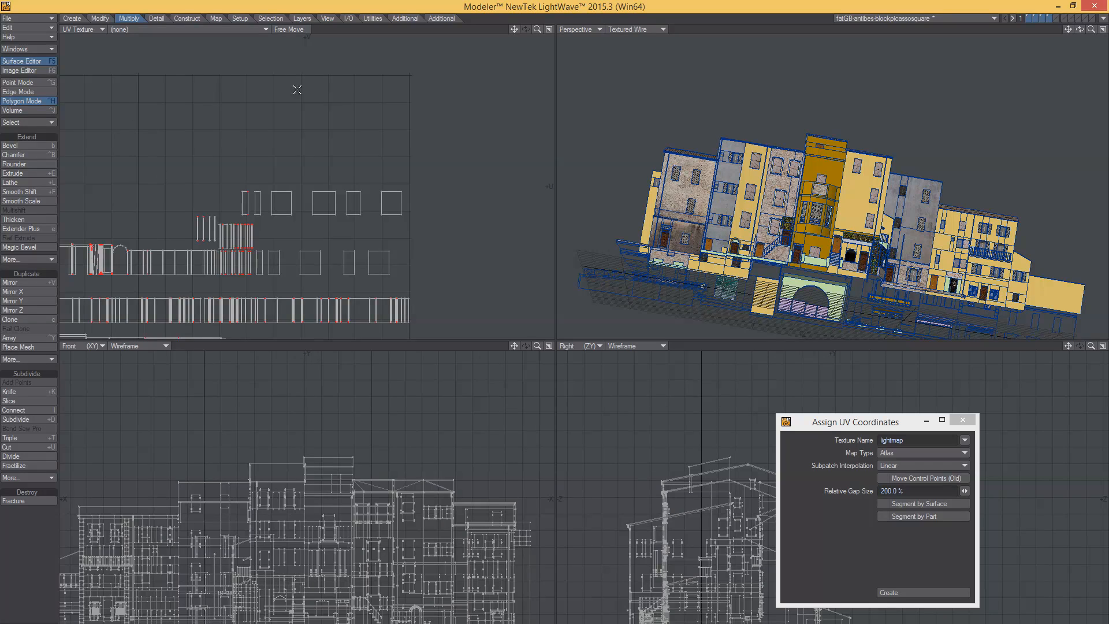
Select alternate rectangular UV islands between the arch and the narrow strips and move them into the empty space above their row.
{"action": "left_click_drag", "start_coordinate": [290, 156], "coordinate": [265, 173], "text": "ctrl+alt"}
{"action": "left_click_drag", "start_coordinate": [276, 215], "coordinate": [330, 192], "text": "ctrl+alt"}
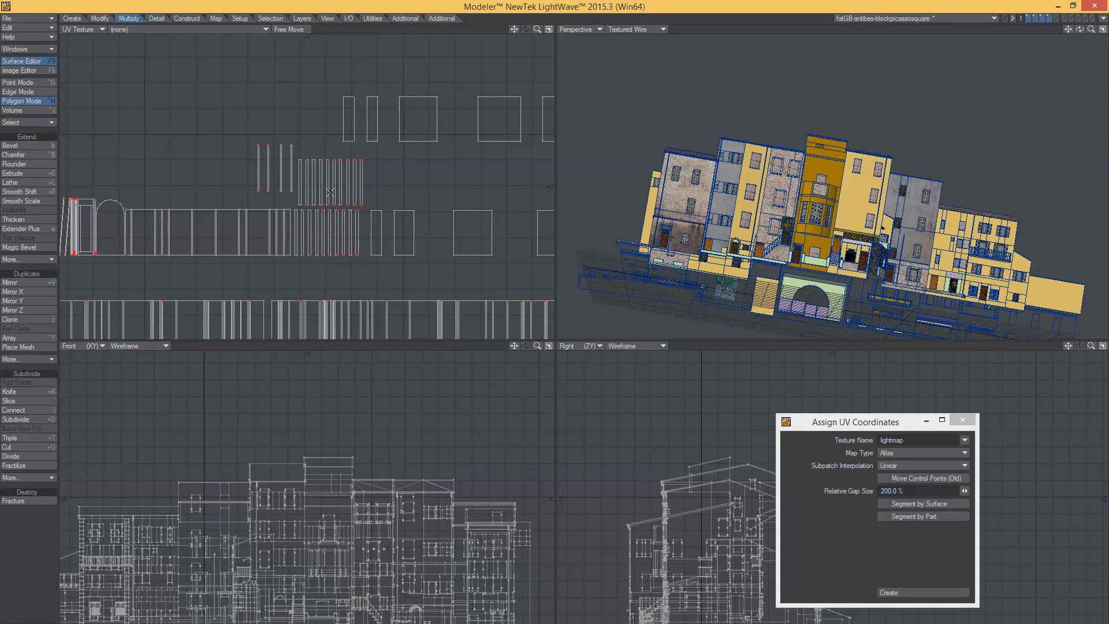
{"action": "left_click_drag", "start_coordinate": [215, 231], "coordinate": [305, 228], "text": "ctrl+alt"}
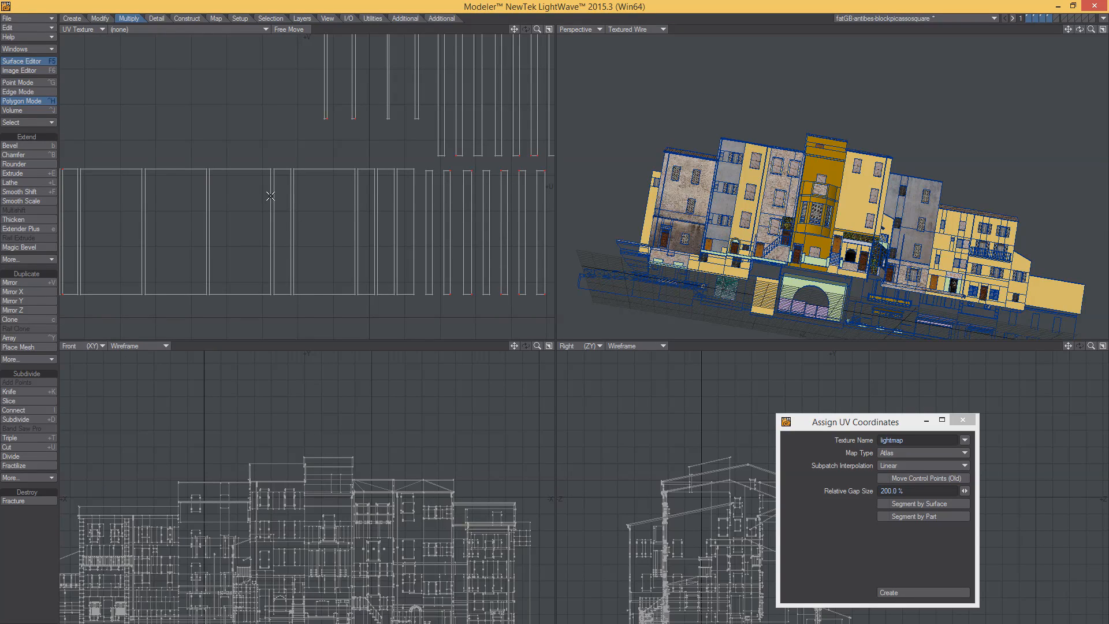
{"action": "left_click", "coordinate": [384, 170]}
{"action": "left_click", "coordinate": [321, 169]}
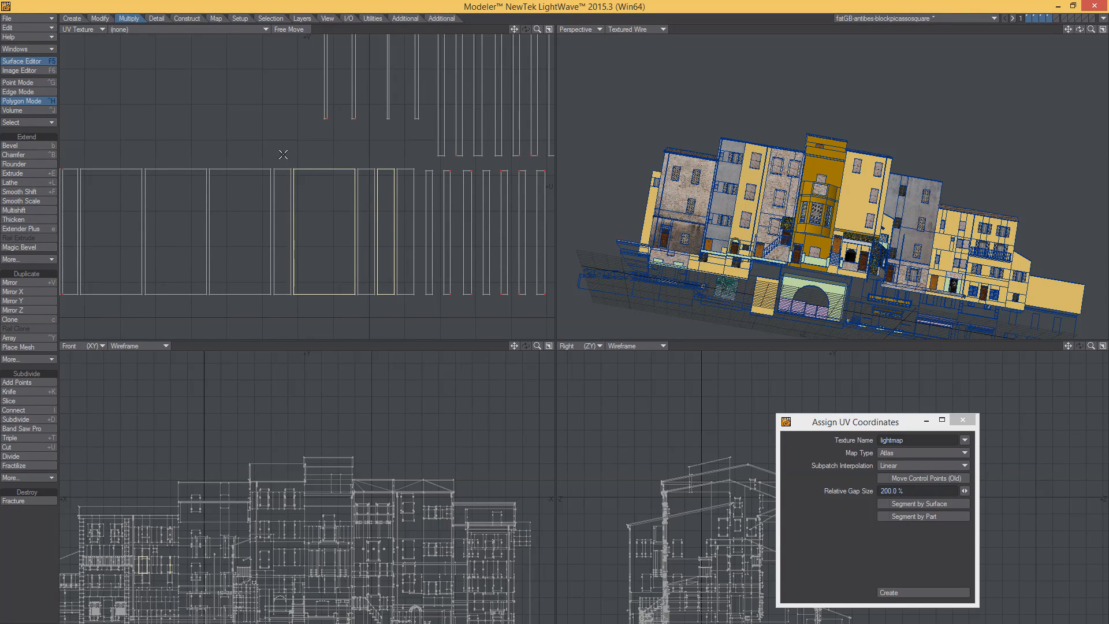
{"action": "left_click", "coordinate": [241, 172]}
{"action": "left_click", "coordinate": [126, 170]}
{"action": "left_click_drag", "start_coordinate": [191, 194], "coordinate": [115, 201], "text": "ctrl+alt"}
{"action": "left_click_drag", "start_coordinate": [115, 201], "coordinate": [335, 229], "text": "alt"}
{"action": "scroll", "coordinate": [369, 188], "scroll_direction": "down", "scroll_amount": 2}
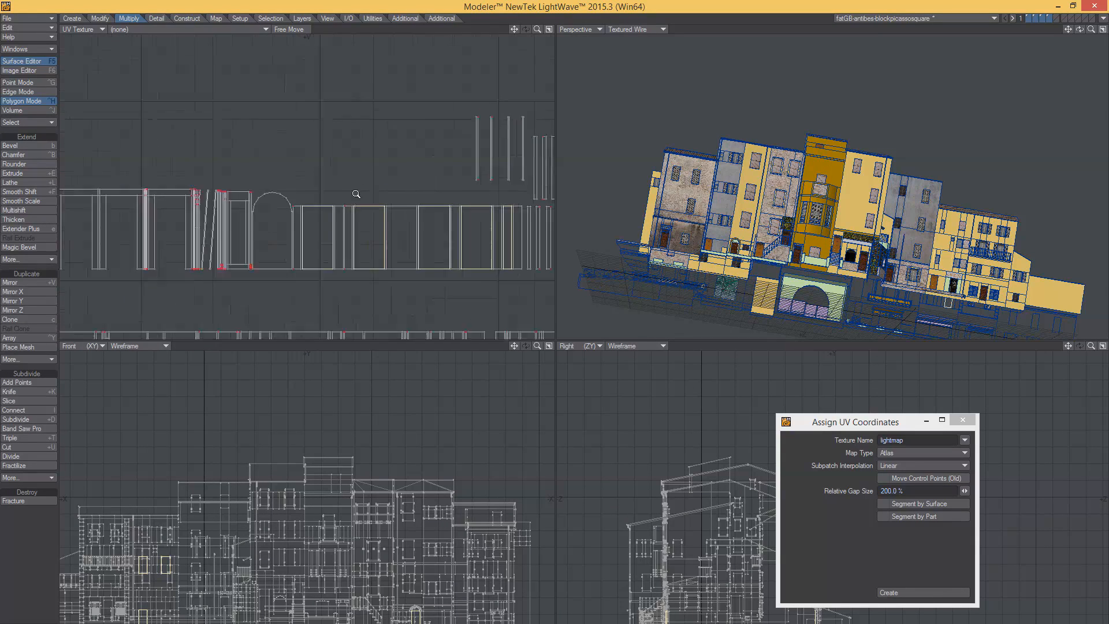
{"action": "left_click_drag", "start_coordinate": [369, 191], "coordinate": [327, 120]}
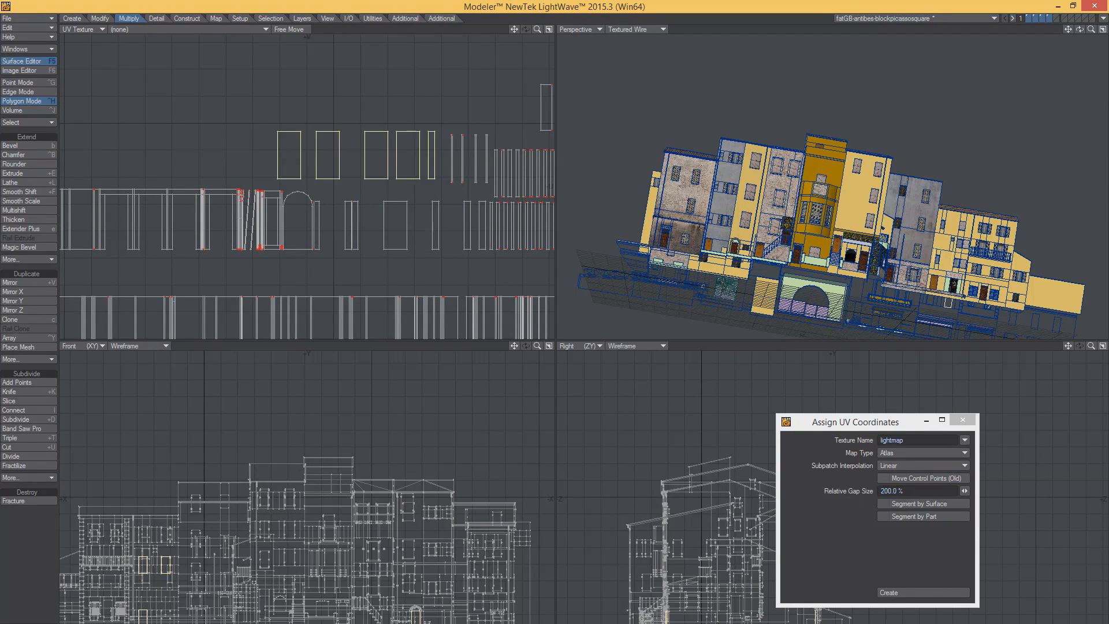
{"action": "left_click", "coordinate": [439, 232]}
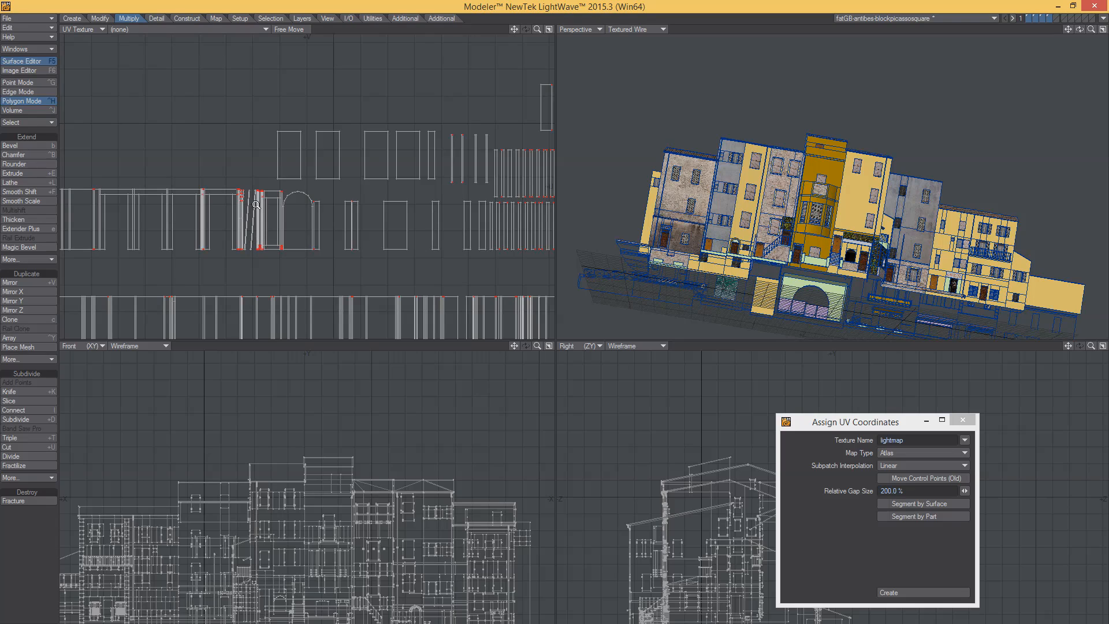
Select the thin vertical strips between the slanted strips and the door frame island and move them above the row.
{"action": "scroll", "coordinate": [256, 204], "scroll_direction": "up", "scroll_amount": 4}
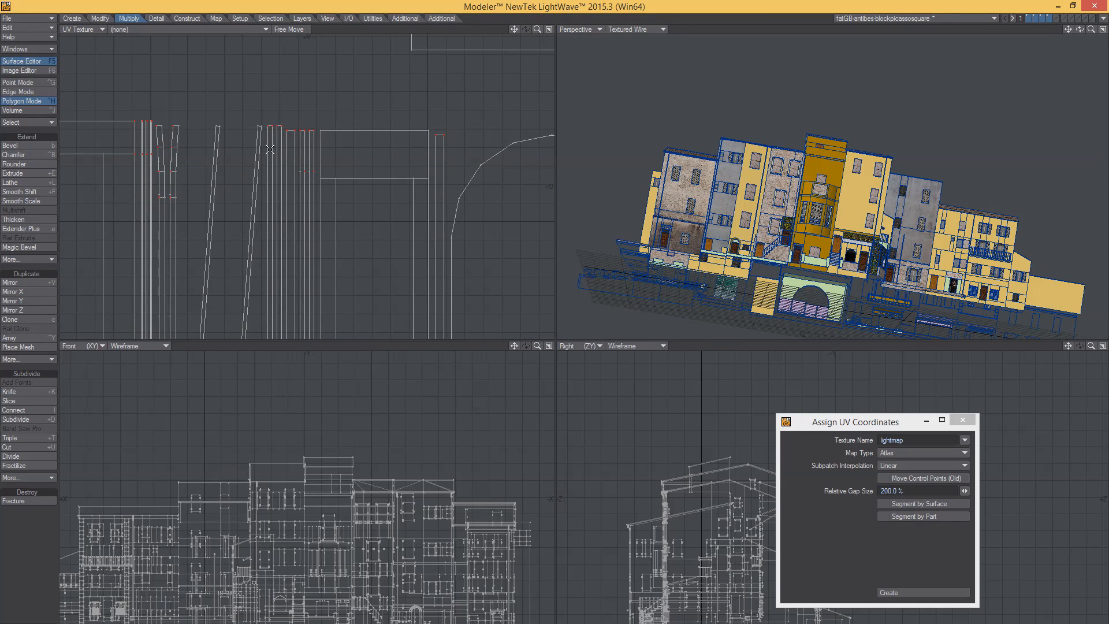
{"action": "left_click", "coordinate": [269, 151]}
{"action": "left_click", "coordinate": [291, 143]}
{"action": "left_click", "coordinate": [310, 137]}
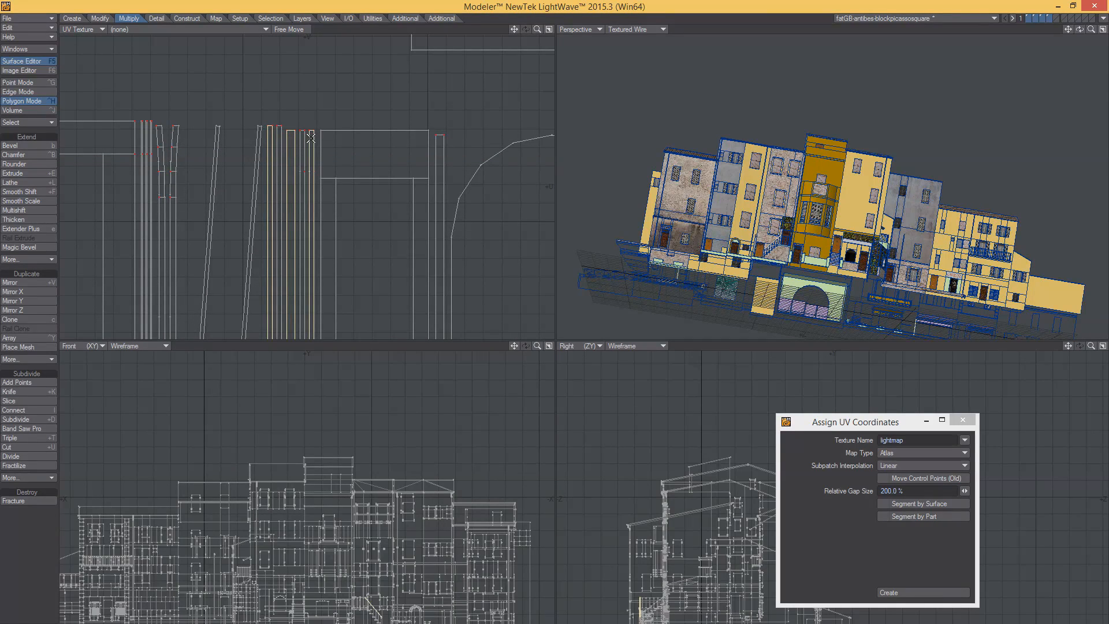
{"action": "scroll", "coordinate": [312, 201], "scroll_direction": "down", "scroll_amount": 5}
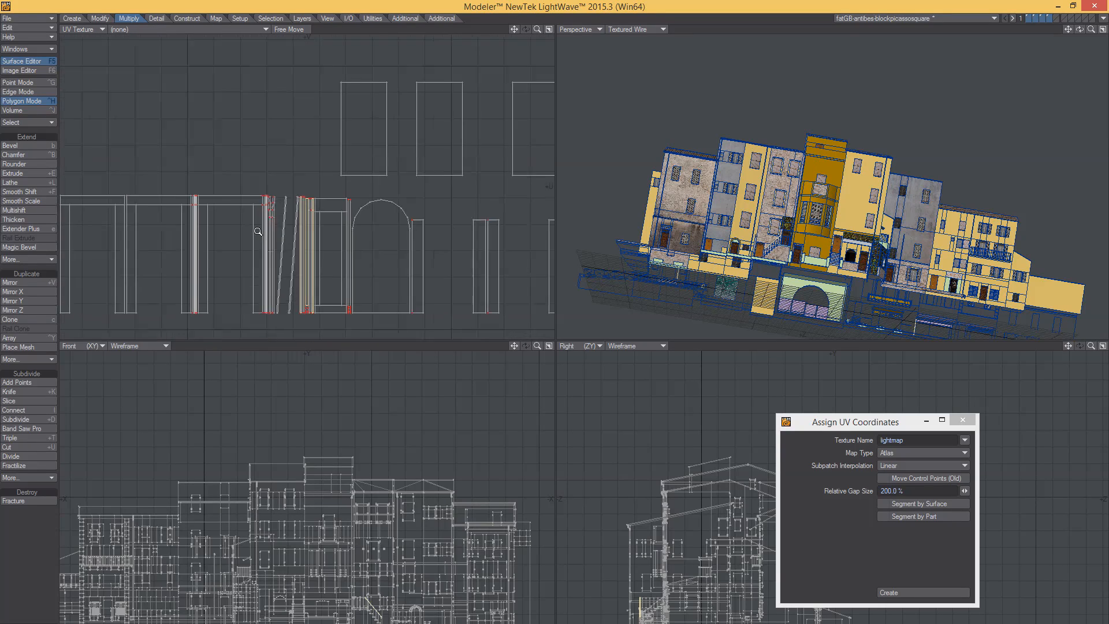
{"action": "left_click_drag", "start_coordinate": [308, 254], "coordinate": [203, 101]}
{"action": "key", "text": "ctrl+z"}
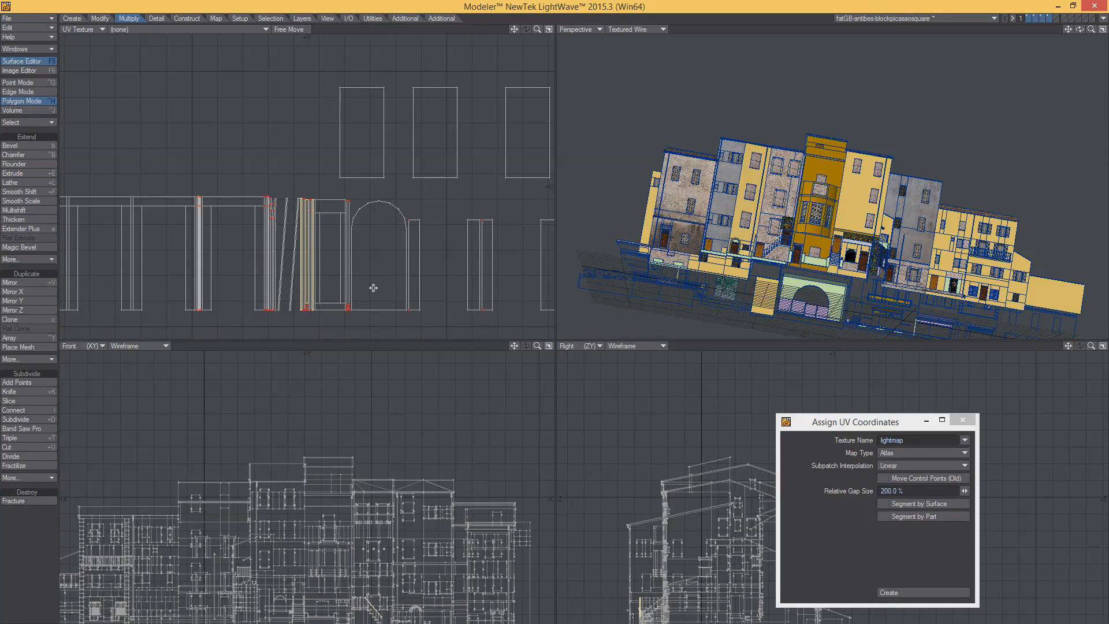
{"action": "left_click_drag", "start_coordinate": [387, 283], "coordinate": [399, 154]}
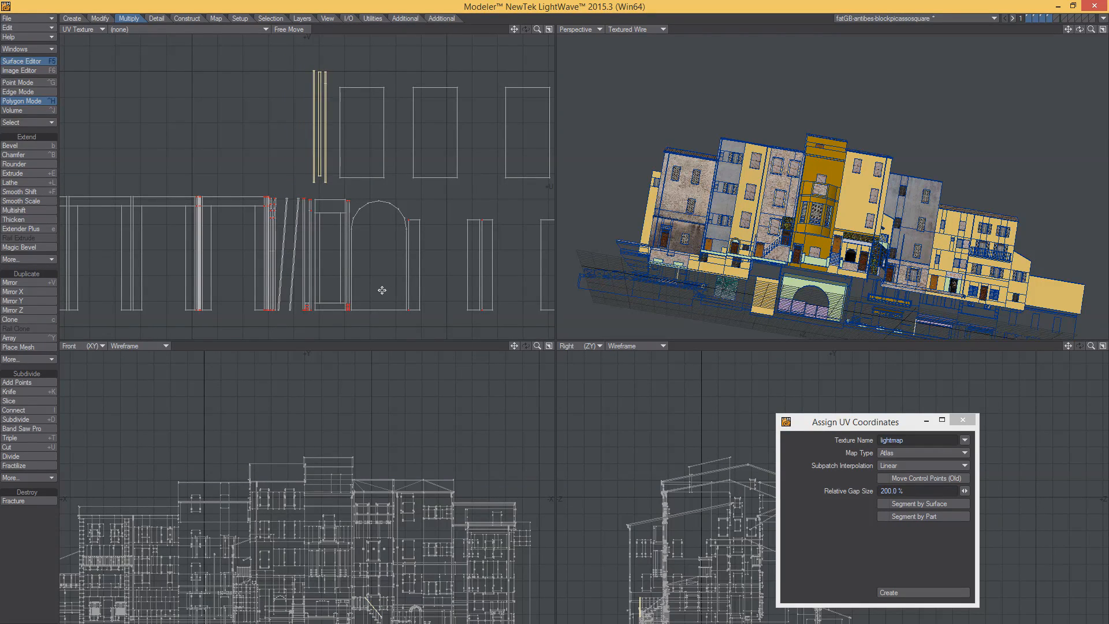
Spread the relocated thin strips apart individually so that each has a clear gap around it.
{"action": "key", "text": "slash"}
{"action": "left_click", "coordinate": [314, 167]}
{"action": "key", "text": "y"}
{"action": "left_click_drag", "start_coordinate": [294, 165], "coordinate": [314, 141]}
{"action": "key", "text": "slash"}
{"action": "left_click", "coordinate": [319, 140]}
{"action": "key", "text": "t"}
{"action": "key", "text": "slash"}
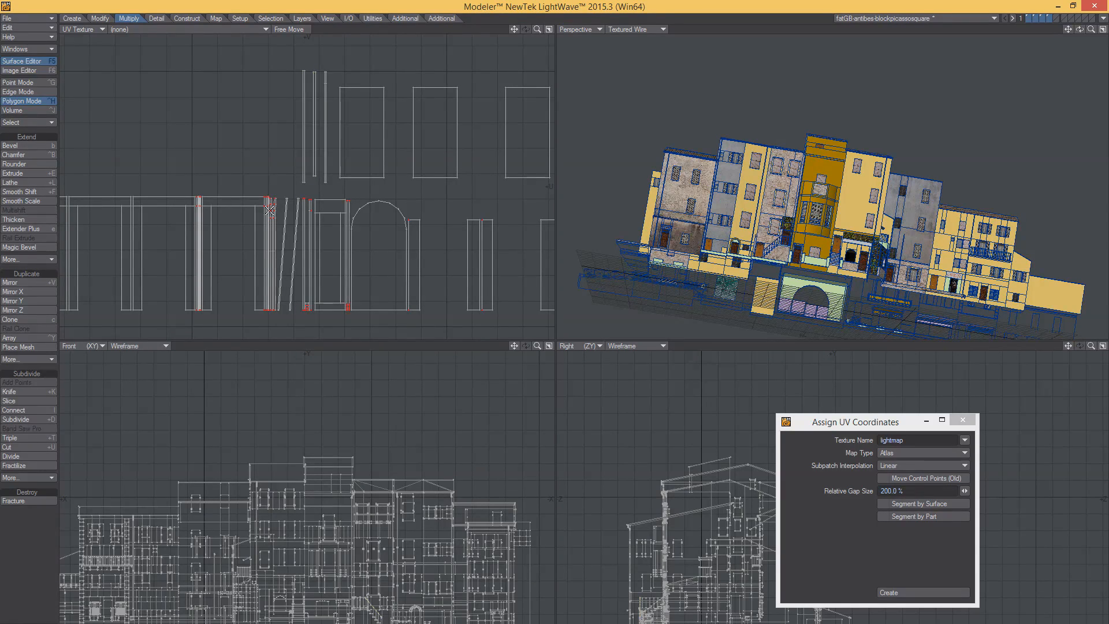
Move the first bent-topped thin strip from beside the slanted strips up next to the separated strips above.
{"action": "scroll", "coordinate": [260, 247], "scroll_direction": "up", "scroll_amount": 3}
{"action": "left_click", "coordinate": [300, 156]}
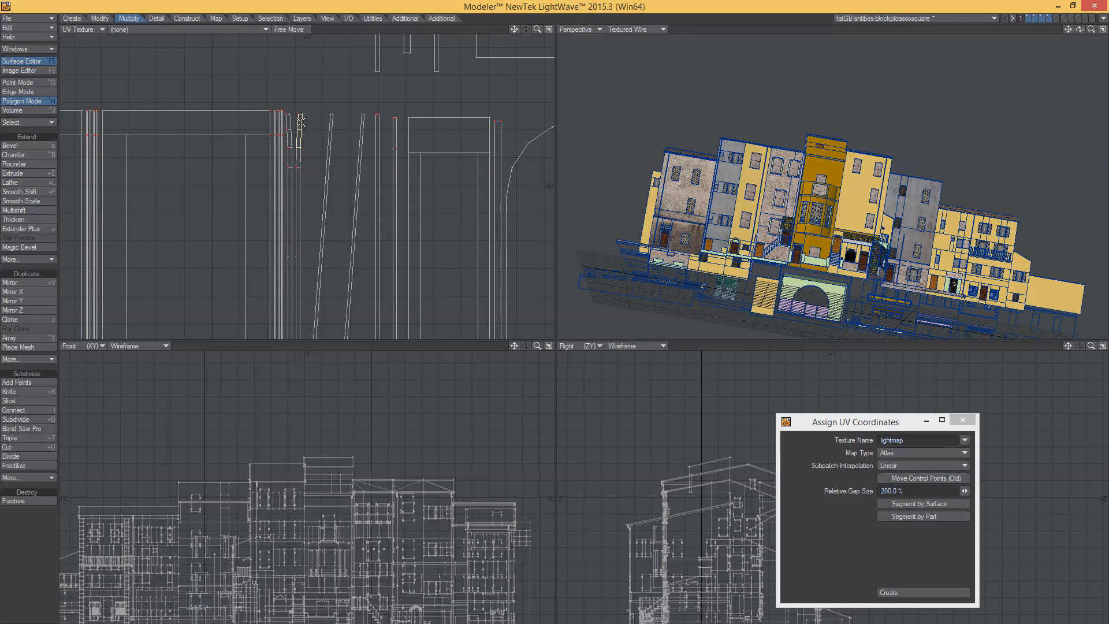
{"action": "scroll", "coordinate": [311, 187], "scroll_direction": "down", "scroll_amount": 4}
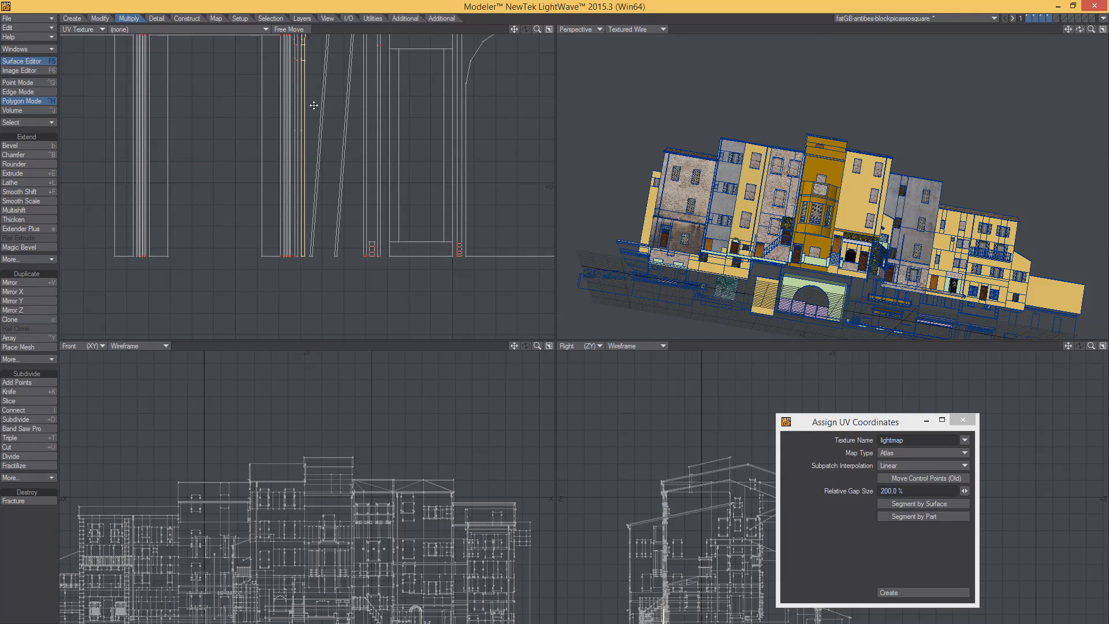
{"action": "key", "text": "t"}
{"action": "left_click_drag", "start_coordinate": [251, 206], "coordinate": [263, 236]}
{"action": "key", "text": "slash"}
Select the remaining bent thin strip beside the dense strip group and place it at the outer end of the upper strips.
{"action": "left_click", "coordinate": [306, 327]}
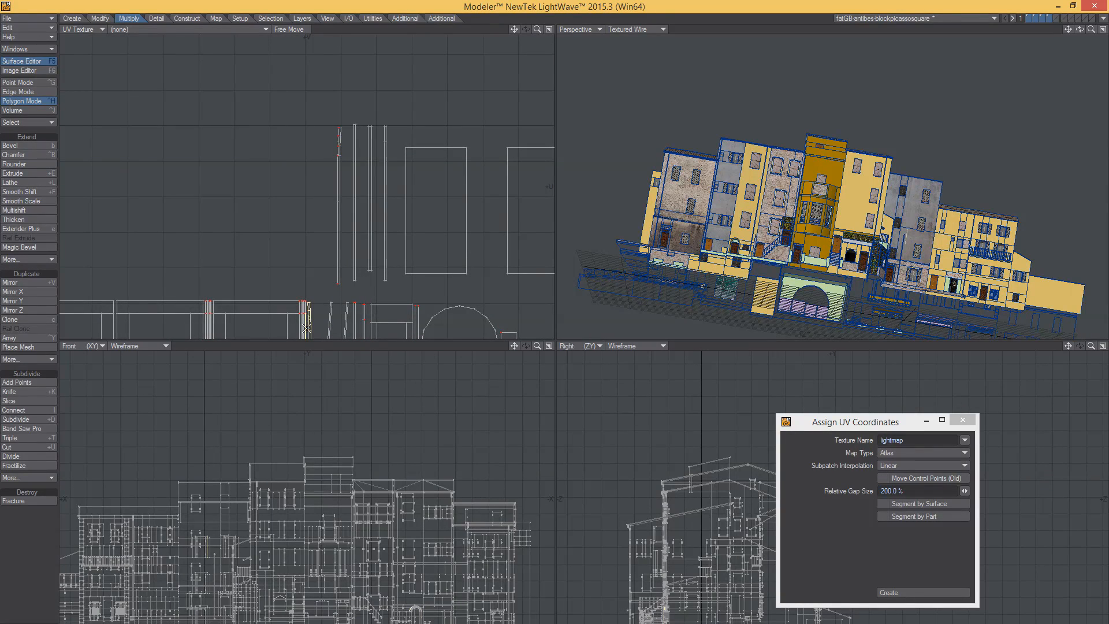
{"action": "left_click_drag", "start_coordinate": [304, 333], "coordinate": [272, 231], "text": "alt"}
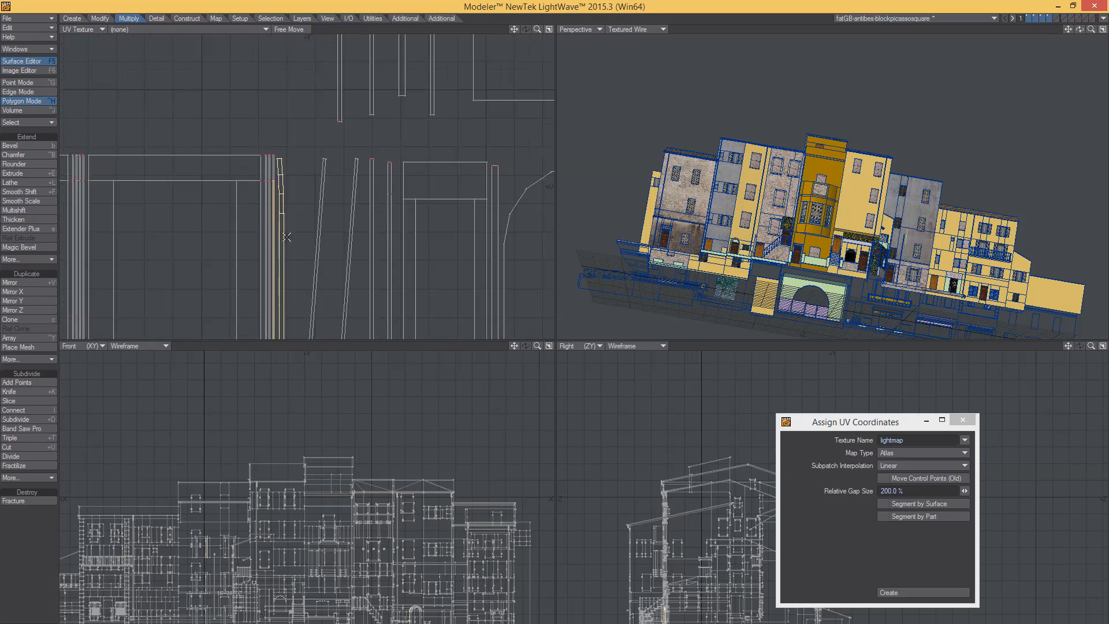
{"action": "scroll", "coordinate": [264, 249], "scroll_direction": "down", "scroll_amount": 5}
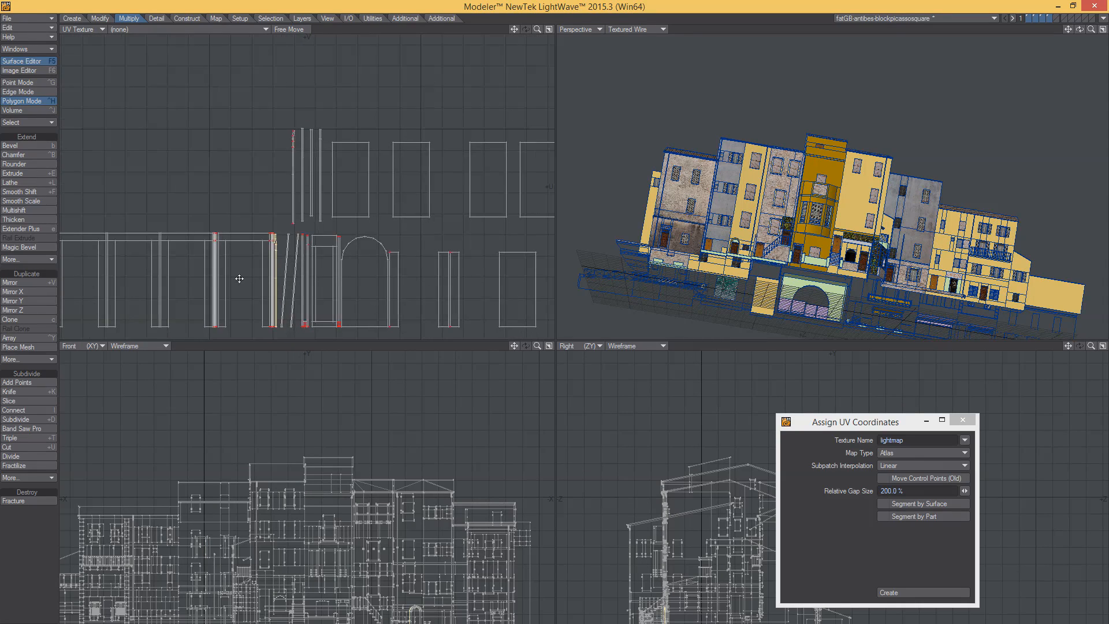
{"action": "left_click_drag", "start_coordinate": [255, 278], "coordinate": [268, 172]}
{"action": "key", "text": "/"}
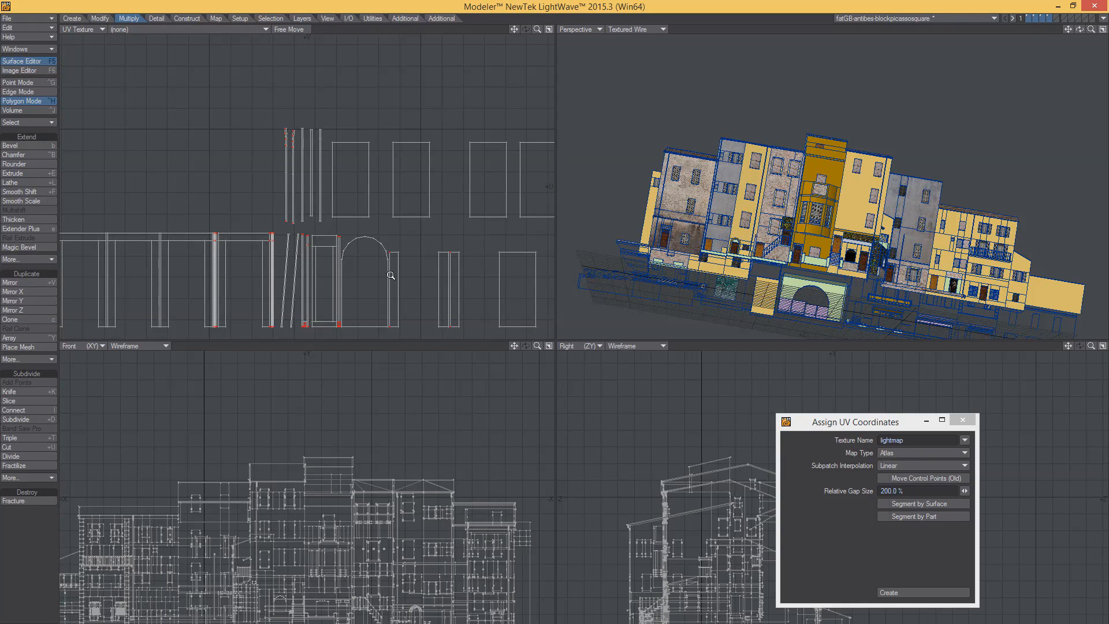
Space out the three narrow rectangular islands beside the arch evenly within their row.
{"action": "scroll", "coordinate": [391, 275], "scroll_direction": "up", "scroll_amount": 3}
{"action": "left_click", "coordinate": [306, 268]}
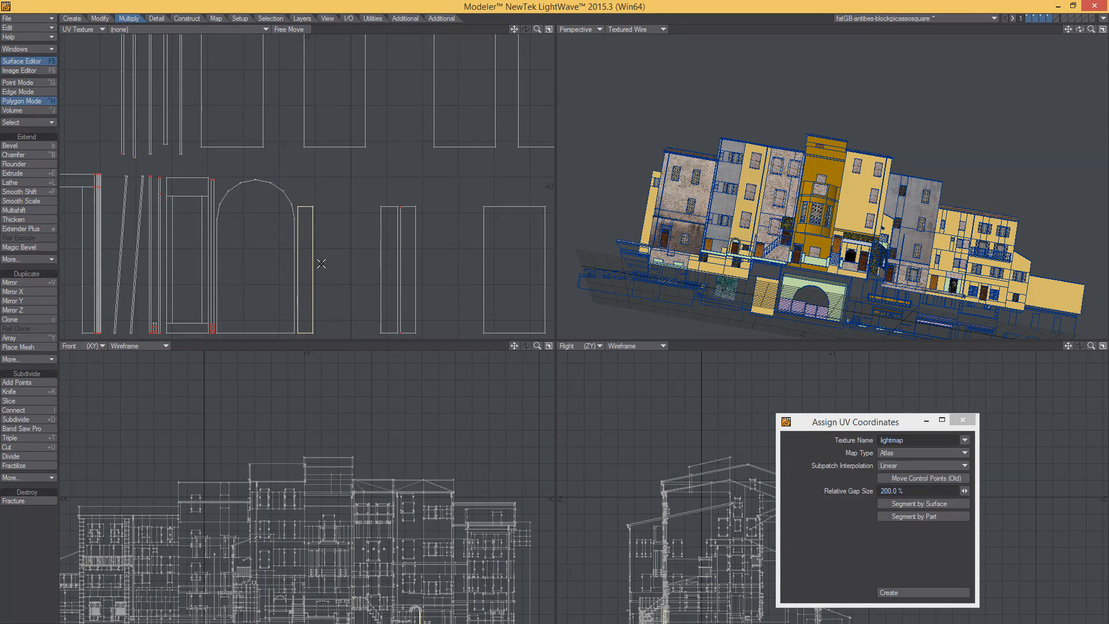
{"action": "left_click_drag", "start_coordinate": [306, 268], "coordinate": [379, 253]}
{"action": "left_click", "coordinate": [372, 256]}
{"action": "left_click", "coordinate": [412, 252]}
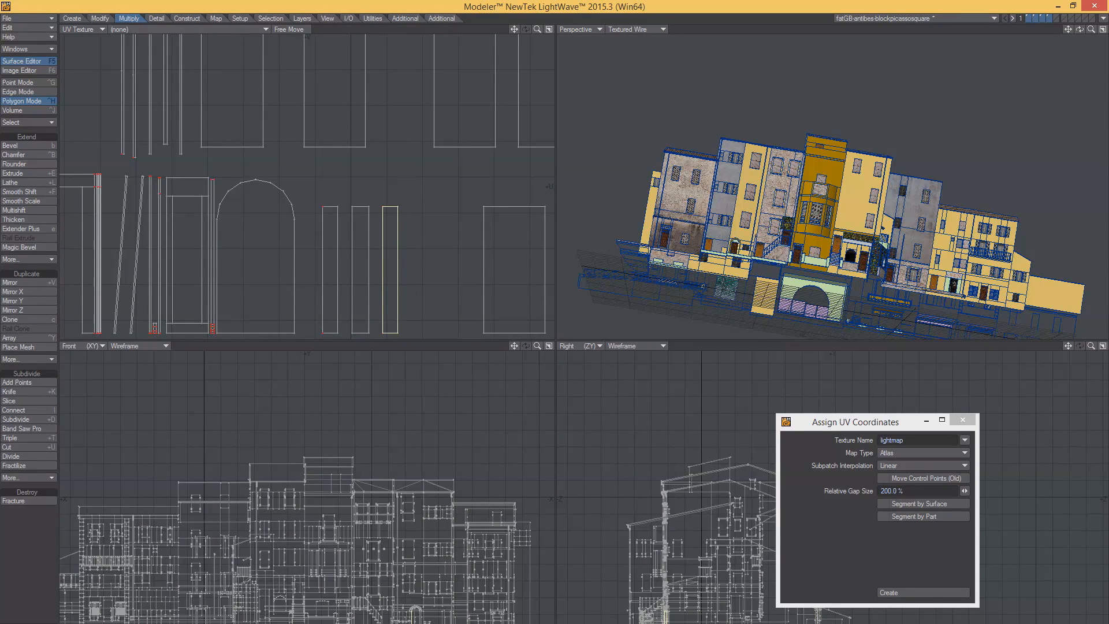
{"action": "left_click", "coordinate": [413, 258]}
Shift the arched island sideways to centre it between the door frame strips and the narrow rectangles.
{"action": "left_click", "coordinate": [293, 219]}
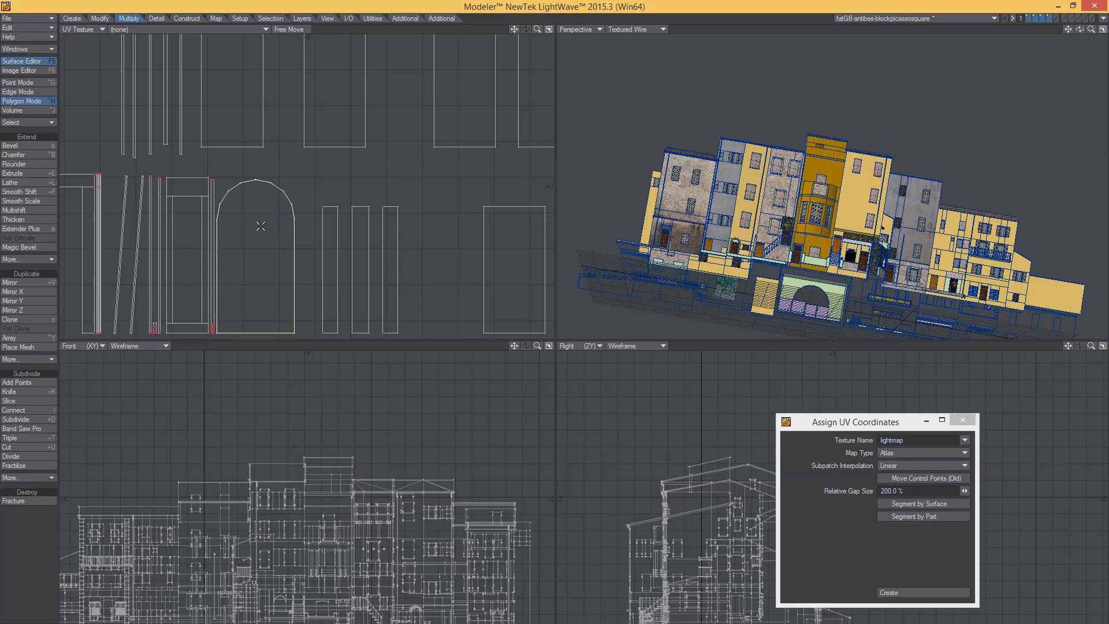
{"action": "left_click_drag", "start_coordinate": [260, 226], "coordinate": [260, 225]}
{"action": "left_click", "coordinate": [460, 252]}
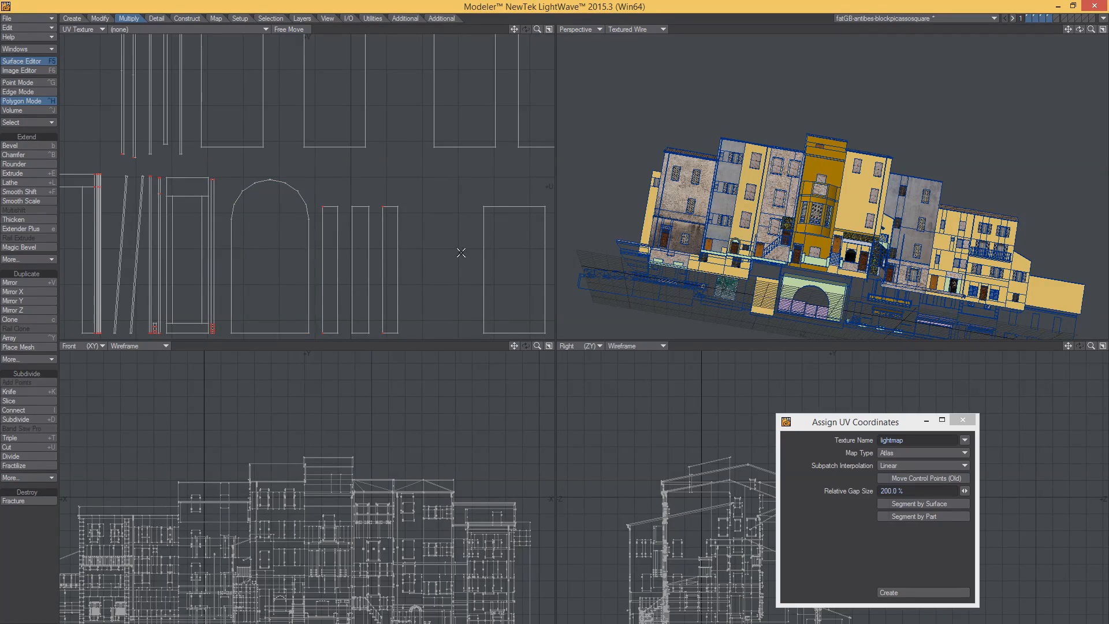
Switch to Unreal Editor and look around the building block in the level.
{"action": "scroll", "coordinate": [768, 245], "scroll_direction": "up", "scroll_amount": 5}
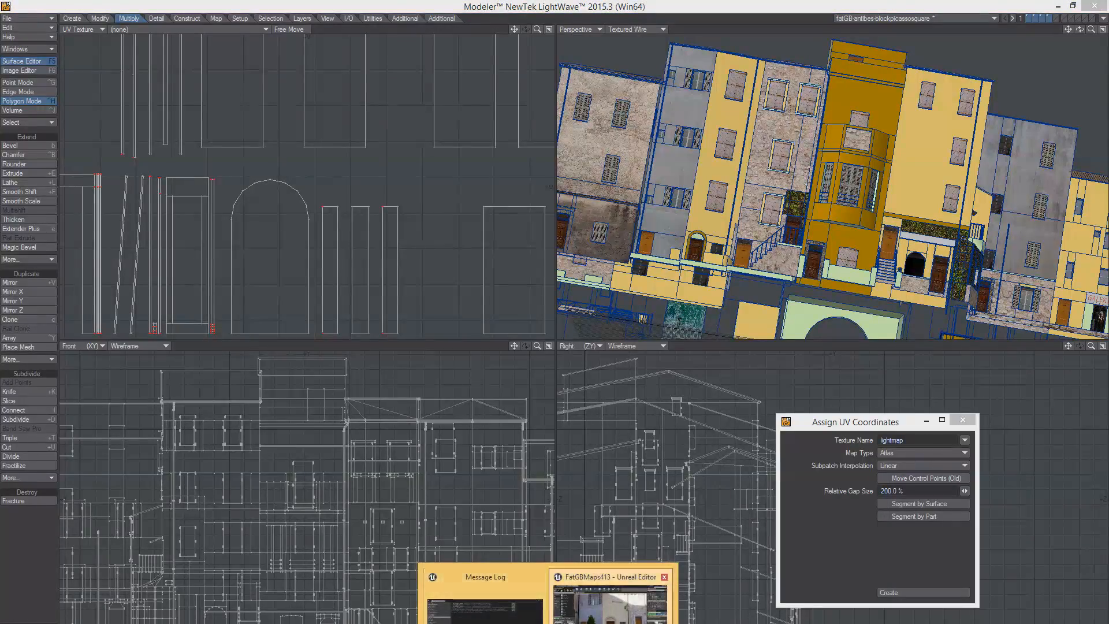
{"action": "left_click", "coordinate": [641, 601]}
{"action": "right_click_drag", "start_coordinate": [628, 335], "coordinate": [579, 471]}
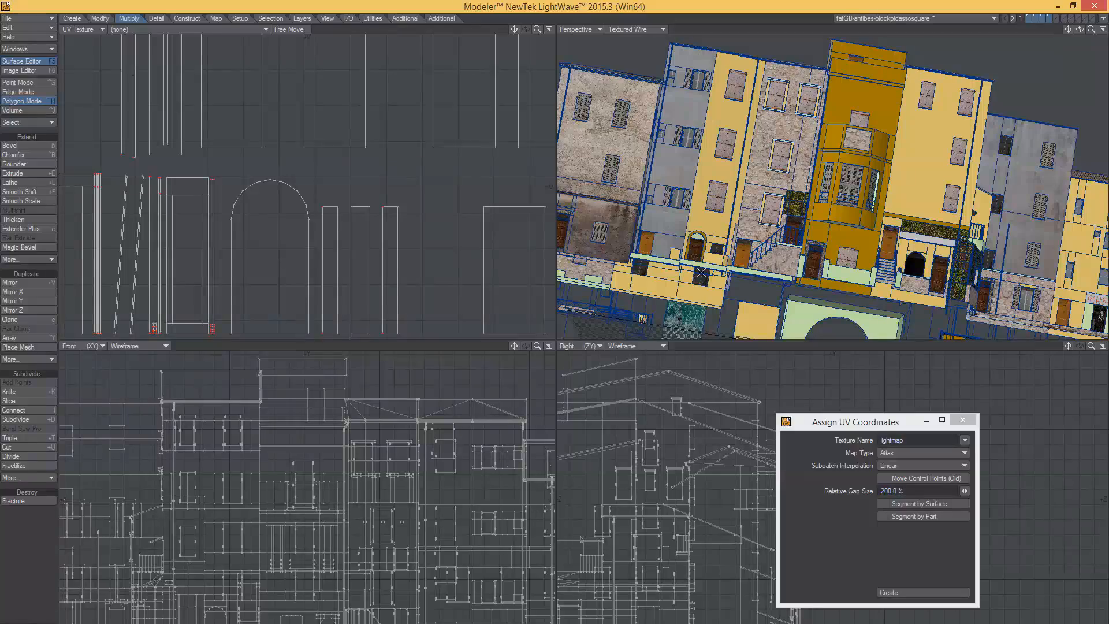
Back in LightWave Modeler, locate and select the long rectangular UV island among the thin slanted strips.
{"action": "left_click_drag", "start_coordinate": [722, 268], "coordinate": [733, 258], "text": "alt"}
{"action": "scroll", "coordinate": [734, 258], "scroll_direction": "up", "scroll_amount": 6}
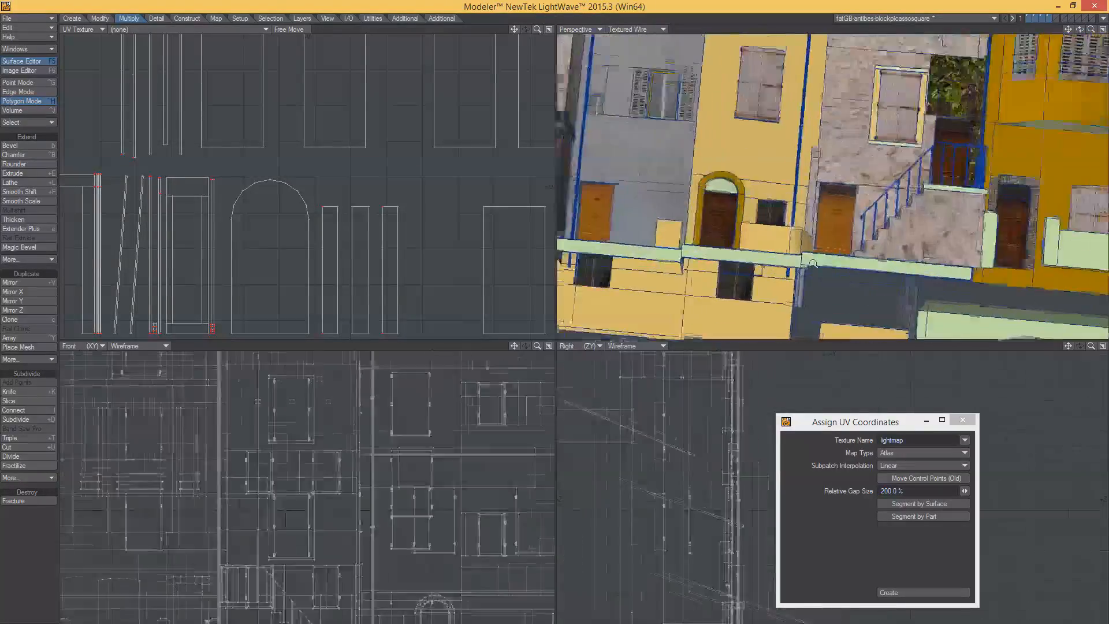
{"action": "scroll", "coordinate": [492, 222], "scroll_direction": "down", "scroll_amount": 11}
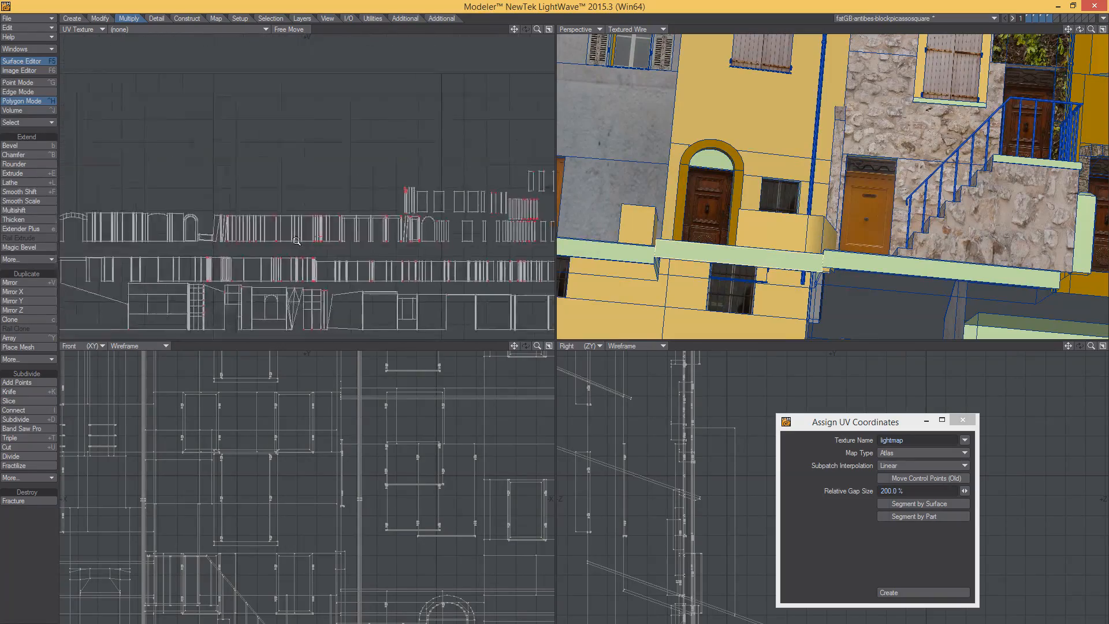
{"action": "scroll", "coordinate": [411, 272], "scroll_direction": "down", "scroll_amount": 4}
{"action": "left_click_drag", "start_coordinate": [368, 279], "coordinate": [369, 46], "text": "alt"}
{"action": "scroll", "coordinate": [423, 195], "scroll_direction": "up", "scroll_amount": 7}
{"action": "left_click_drag", "start_coordinate": [423, 195], "coordinate": [396, 222], "text": "alt"}
{"action": "scroll", "coordinate": [395, 222], "scroll_direction": "up", "scroll_amount": 5}
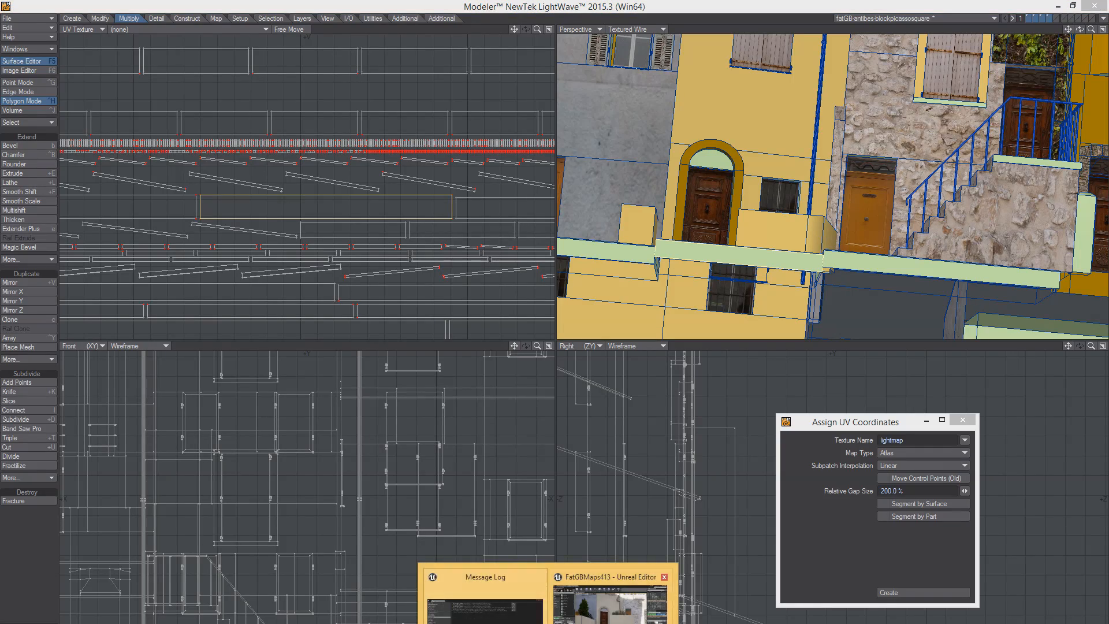
Switch to Unreal Editor and examine the raised ledge and planter walls around the arched doorway.
{"action": "left_click", "coordinate": [621, 592]}
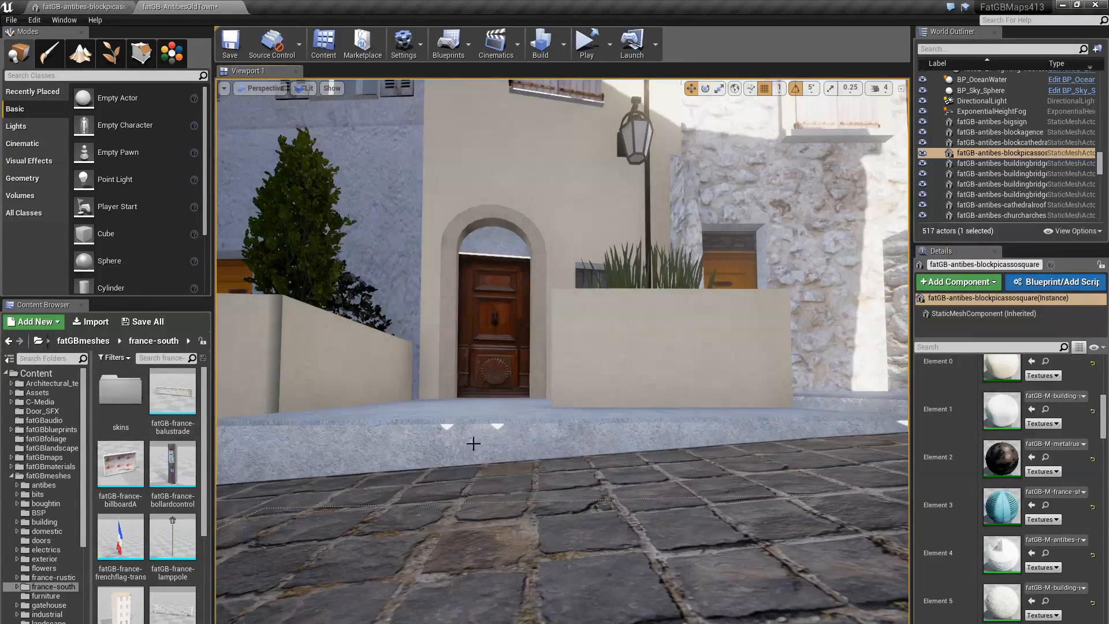
{"action": "key", "text": "s"}
{"action": "right_click_drag", "start_coordinate": [473, 443], "coordinate": [381, 433]}
{"action": "key", "text": "a"}
{"action": "key", "text": "w"}
{"action": "key", "text": "s"}
{"action": "key", "text": "d"}
{"action": "key", "text": "a"}
{"action": "key", "text": "s"}
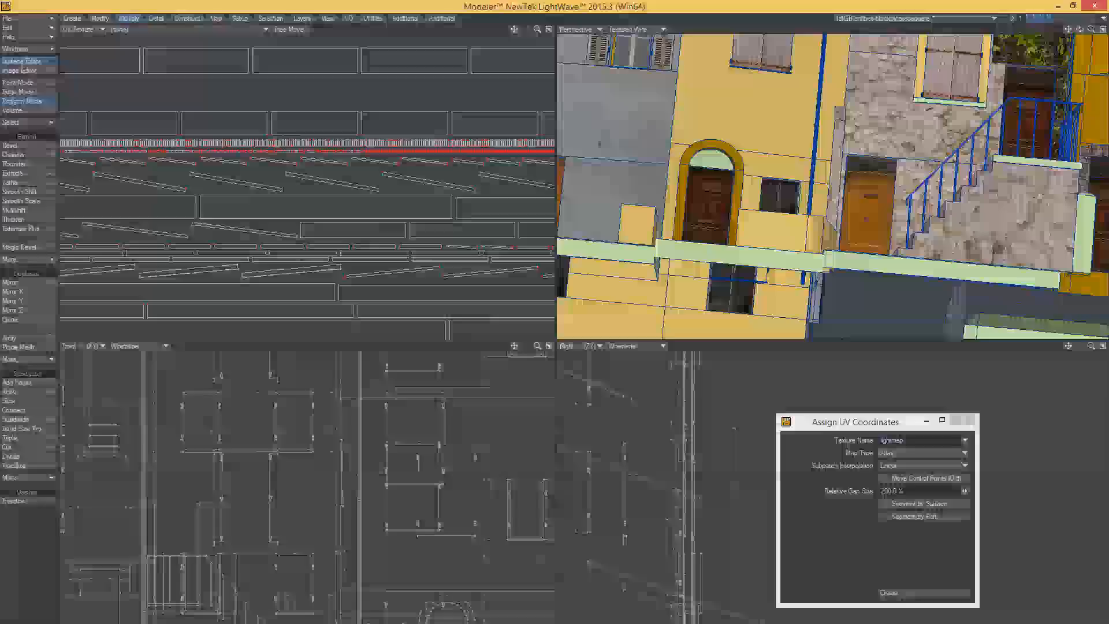
In LightWave Modeler, move the selected long rectangular island out of its crowded row into the open gap above.
{"action": "mouse_move", "coordinate": [458, 210]}
{"action": "left_mouse_down", "text": "alt"}
{"action": "mouse_move", "coordinate": [378, 230]}
{"action": "mouse_move", "coordinate": [395, 277]}
{"action": "mouse_move", "coordinate": [462, 223]}
{"action": "left_mouse_up", "text": "alt"}
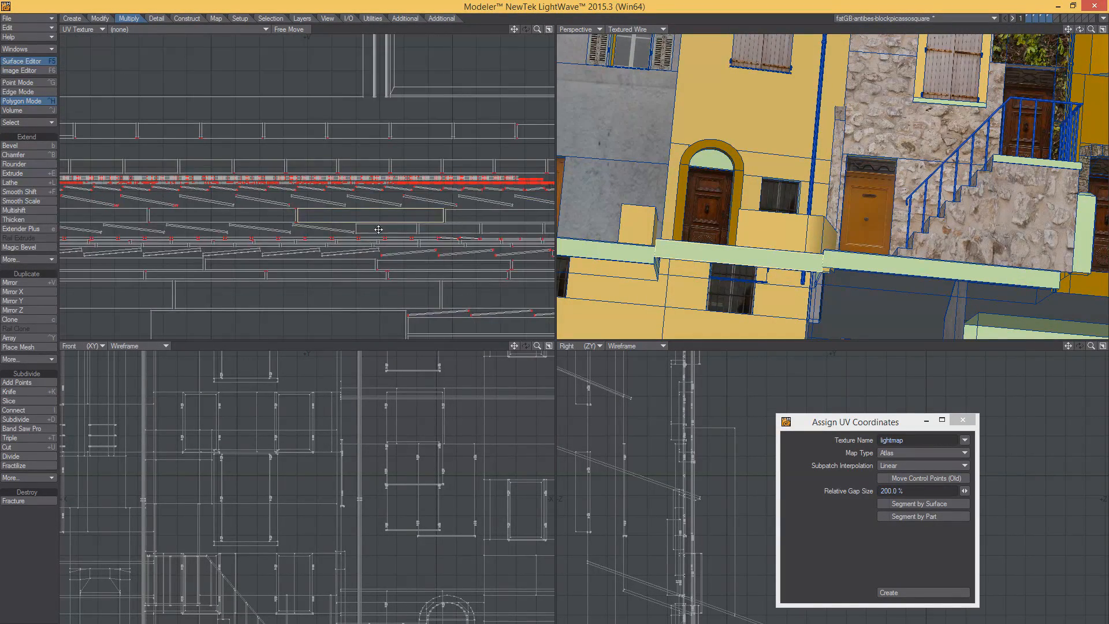
{"action": "left_click_drag", "start_coordinate": [378, 229], "coordinate": [408, 225], "text": "ctrl+alt"}
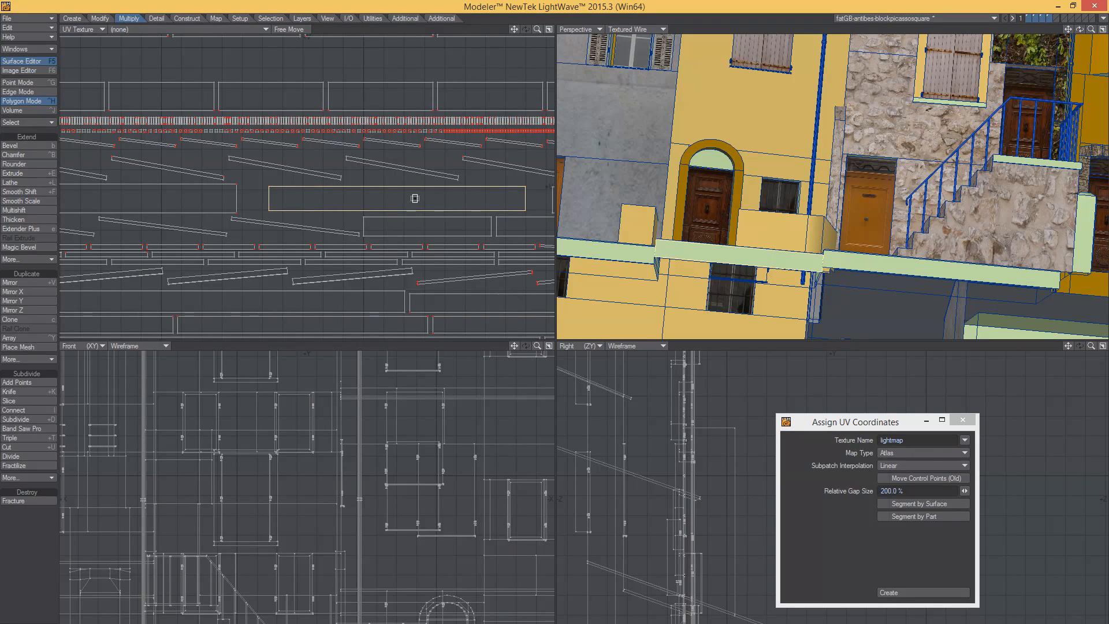
{"action": "left_click_drag", "start_coordinate": [415, 198], "coordinate": [441, 201], "text": "ctrl+alt"}
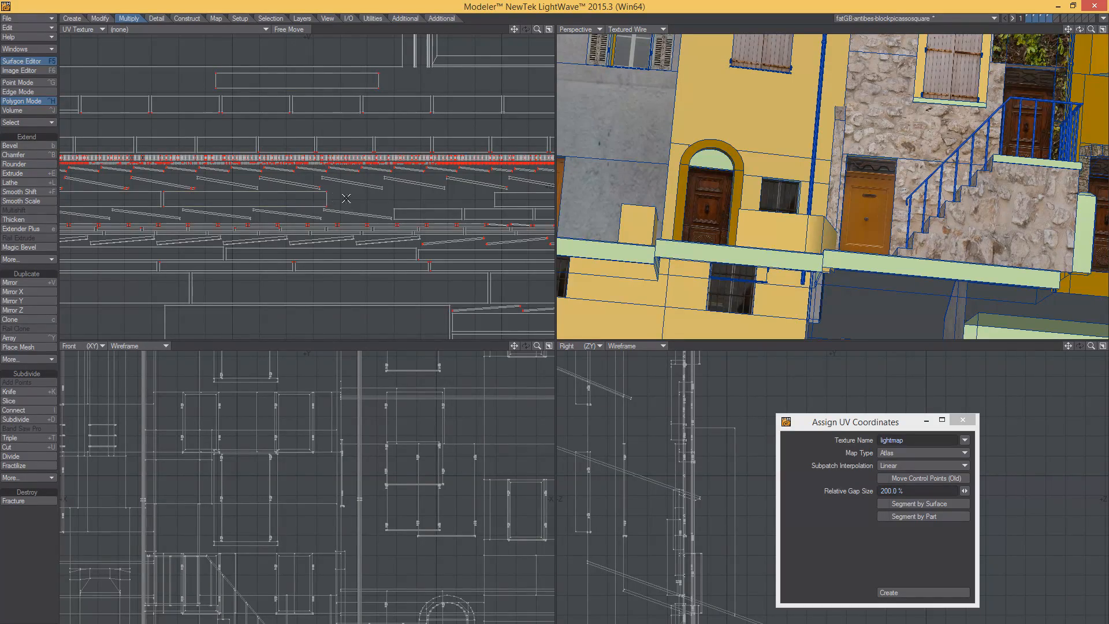
Examine the terrace ledge, arched doorway and shuttered windows of the building block in the textured perspective view.
{"action": "left_click_drag", "start_coordinate": [716, 268], "coordinate": [766, 167], "text": "alt"}
{"action": "left_click_drag", "start_coordinate": [765, 167], "coordinate": [756, 209], "text": "alt+shift"}
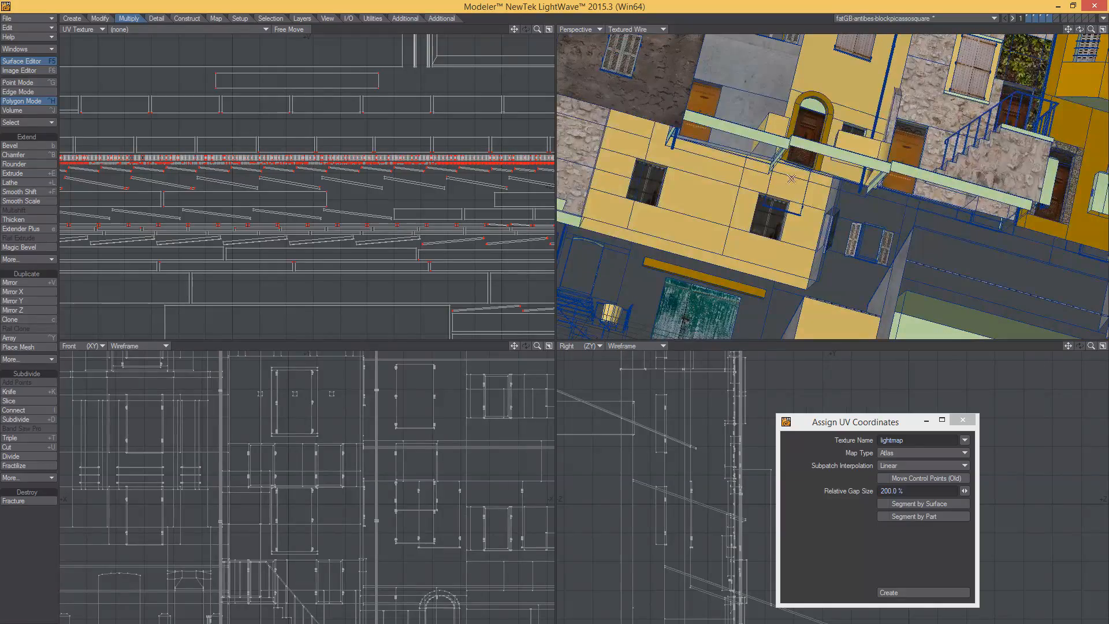
{"action": "left_click_drag", "start_coordinate": [813, 171], "coordinate": [800, 151], "text": "alt"}
{"action": "left_click_drag", "start_coordinate": [800, 151], "coordinate": [769, 145], "text": "alt"}
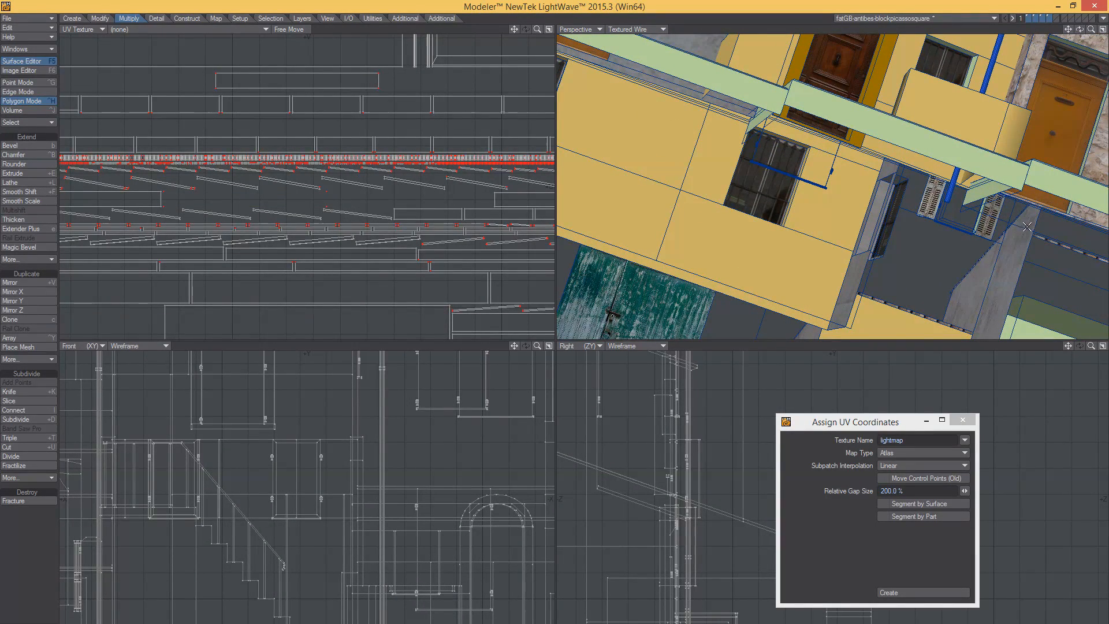
{"action": "left_click_drag", "start_coordinate": [982, 203], "coordinate": [968, 192], "text": "alt"}
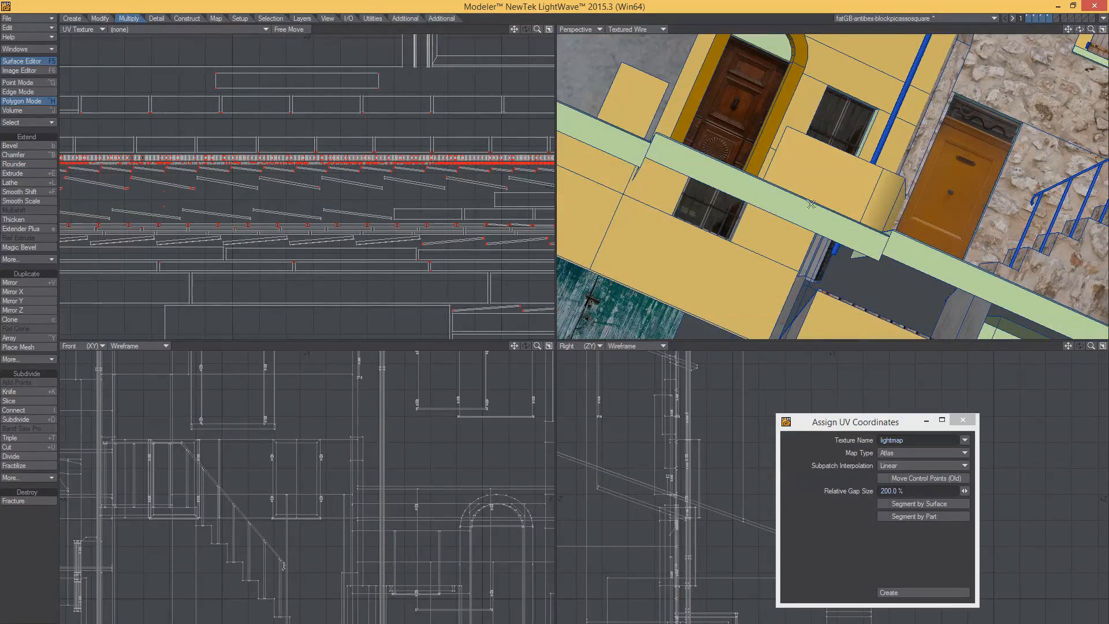
{"action": "left_click_drag", "start_coordinate": [740, 205], "coordinate": [670, 203], "text": "ctrl+alt"}
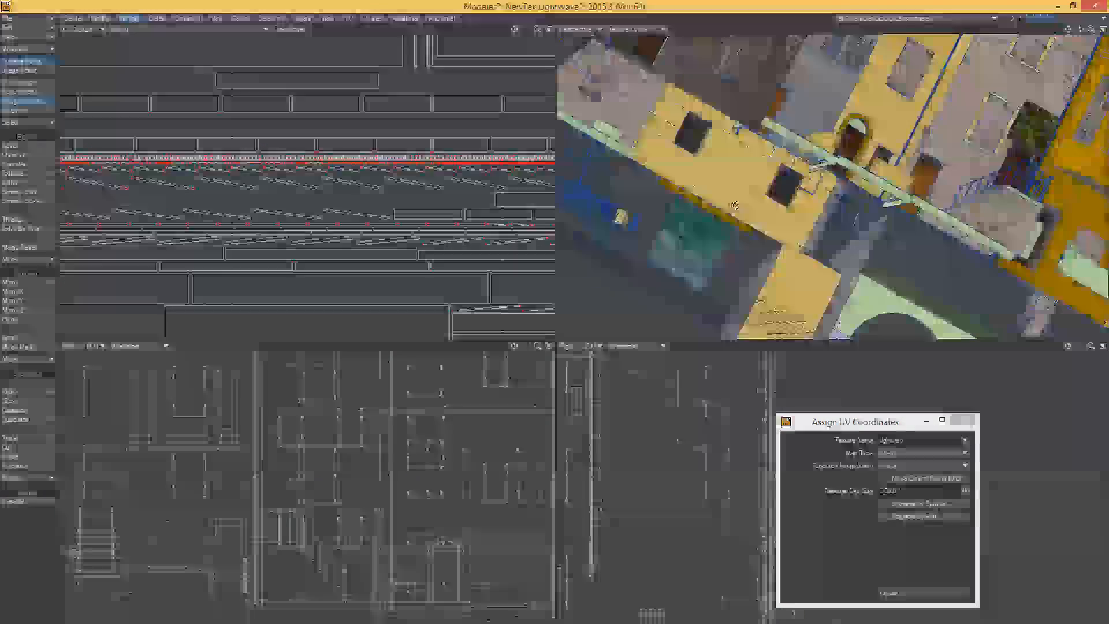
{"action": "left_click_drag", "start_coordinate": [779, 190], "coordinate": [745, 202], "text": "alt+shift"}
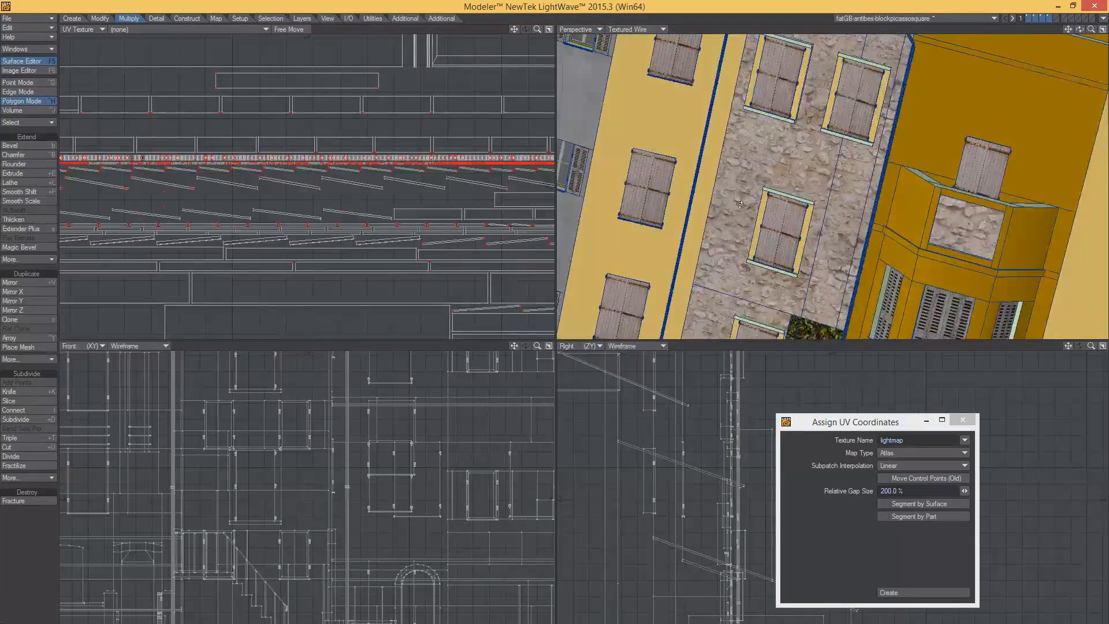
{"action": "left_click_drag", "start_coordinate": [820, 203], "coordinate": [817, 233], "text": "ctrl+alt"}
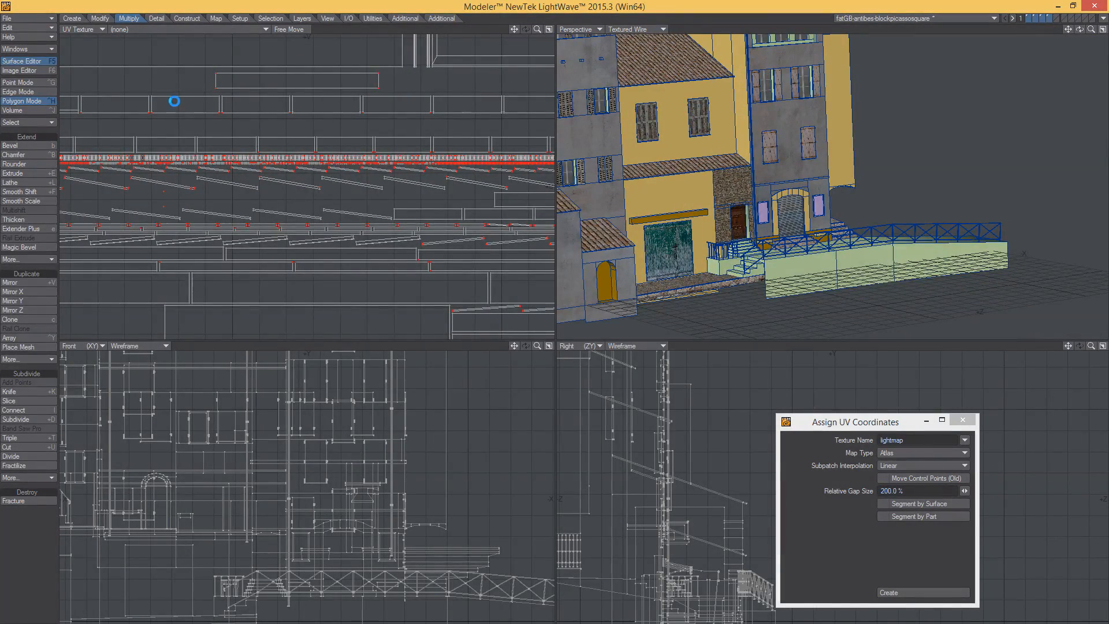
{"action": "left_click", "coordinate": [52, 20]}
{"action": "mouse_move", "coordinate": [62, 138]}
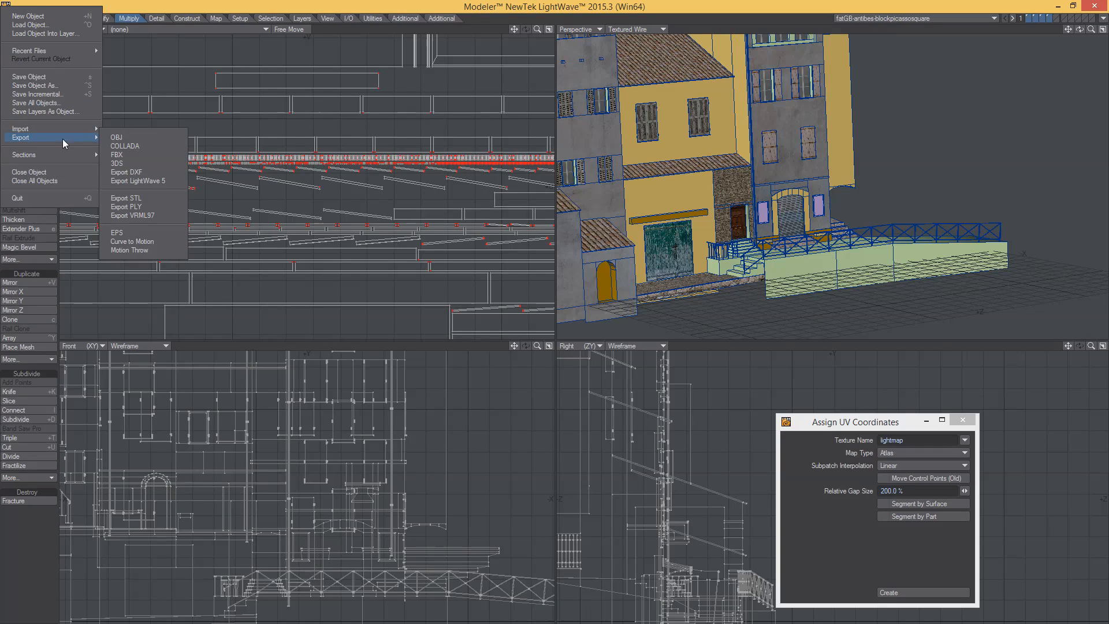
{"action": "left_click", "coordinate": [133, 151]}
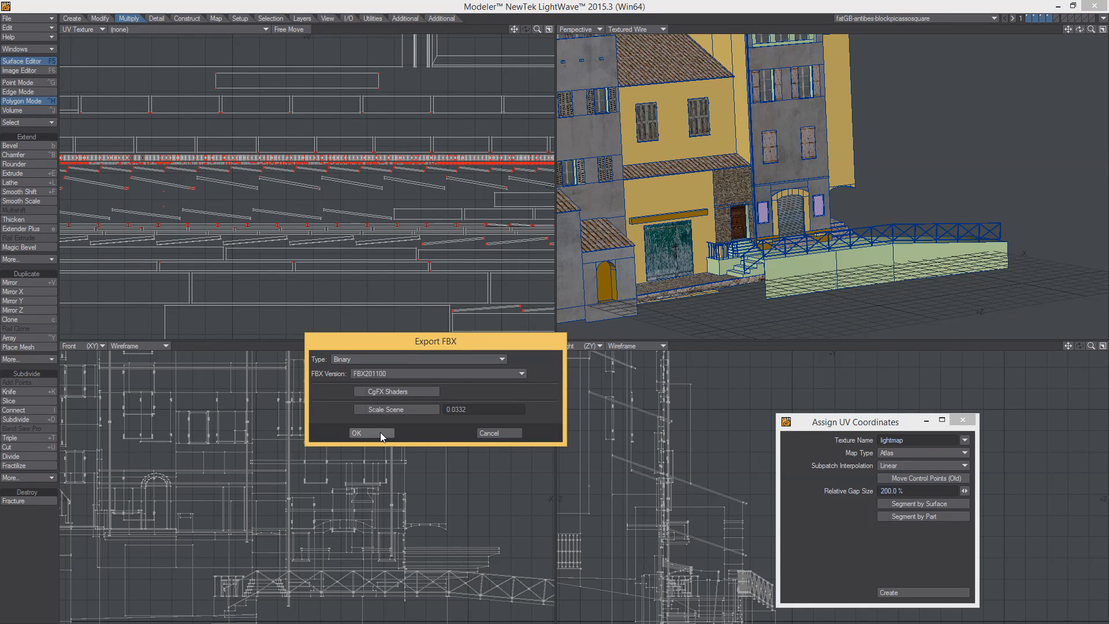
{"action": "left_click", "coordinate": [497, 434]}
Switch to Unreal Editor and examine the strip above the arched door and the facade's upper windows.
{"action": "left_click", "coordinate": [548, 622]}
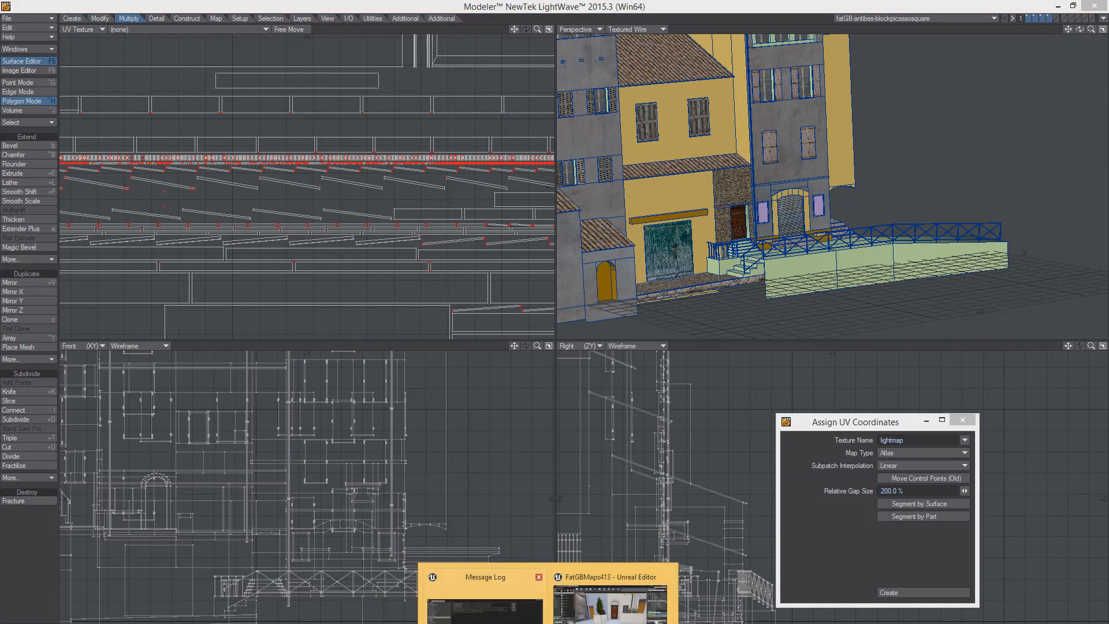
{"action": "left_click", "coordinate": [614, 601]}
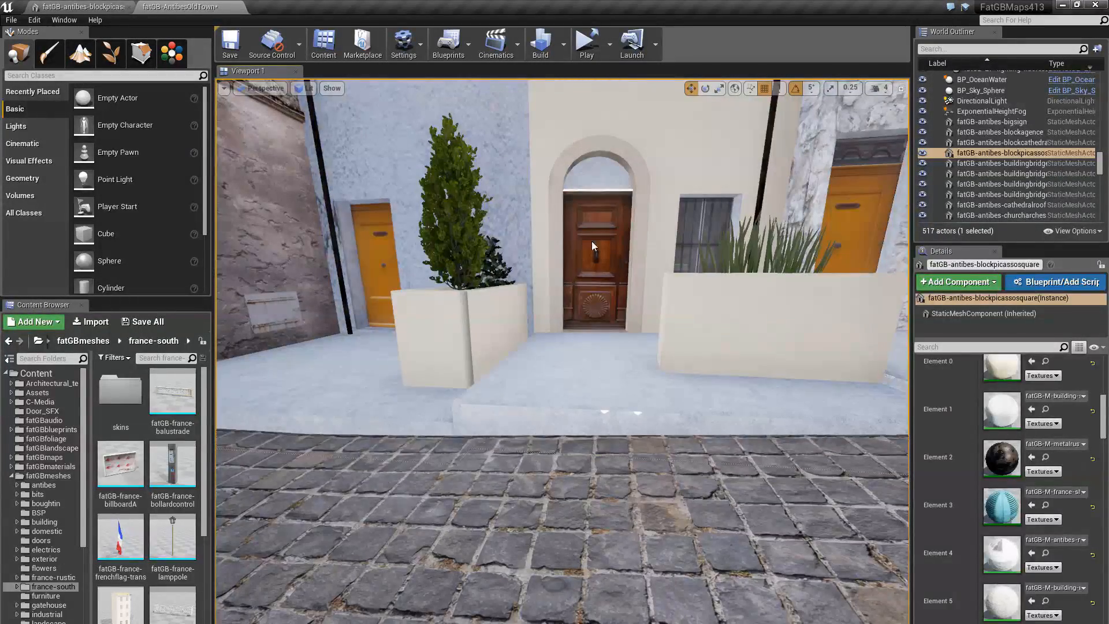
{"action": "left_click", "coordinate": [571, 193], "text": "ctrl"}
{"action": "right_click_drag", "start_coordinate": [571, 194], "coordinate": [573, 194]}
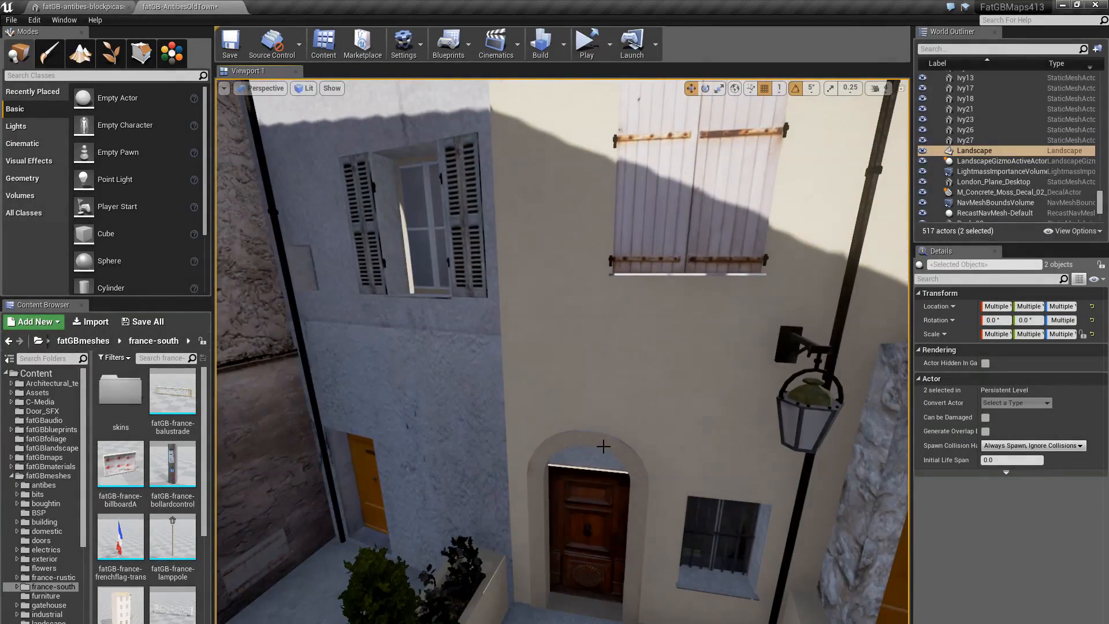
{"action": "right_click_drag", "start_coordinate": [621, 421], "coordinate": [624, 428]}
{"action": "right_click_drag", "start_coordinate": [519, 413], "coordinate": [519, 413]}
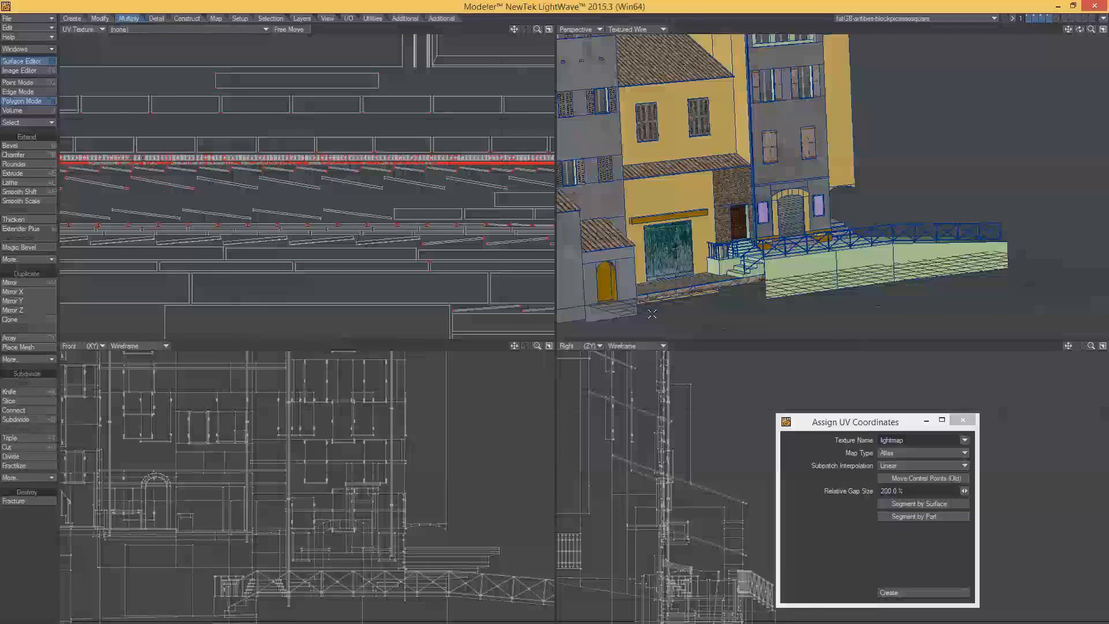
In LightWave Modeler, select the thin strip polygon above the arched doorway's door and move its UV island into the open gap above the crowded rows.
{"action": "left_click_drag", "start_coordinate": [716, 236], "coordinate": [664, 236], "text": "alt"}
{"action": "left_click_drag", "start_coordinate": [665, 236], "coordinate": [744, 239], "text": "alt+shift"}
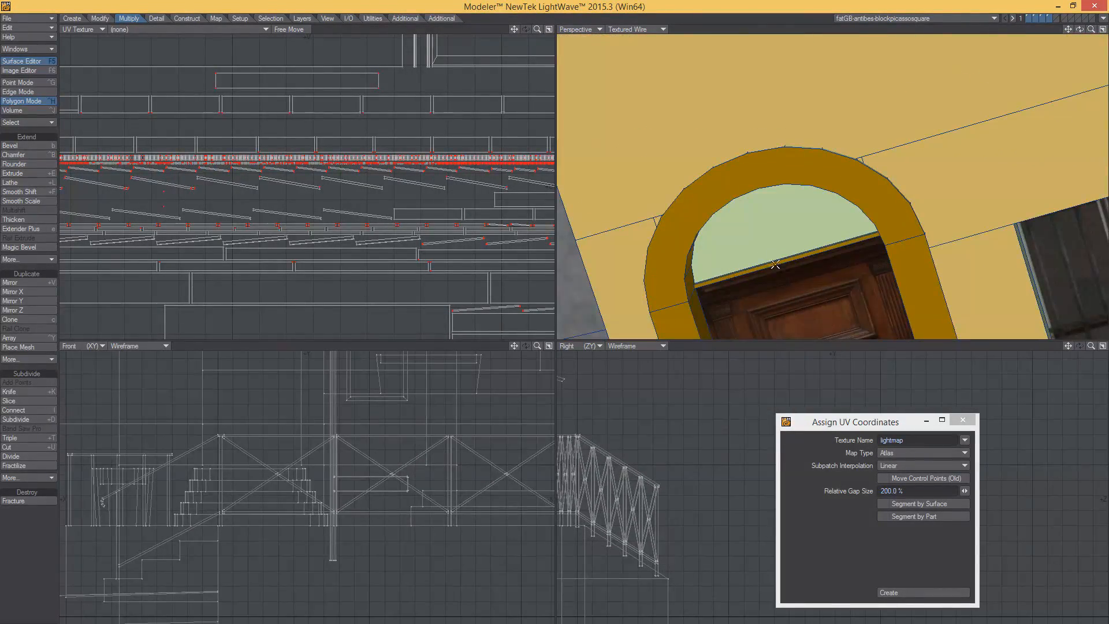
{"action": "left_click_drag", "start_coordinate": [523, 241], "coordinate": [442, 244], "text": "ctrl+alt"}
{"action": "left_click_drag", "start_coordinate": [441, 243], "coordinate": [427, 272], "text": "alt"}
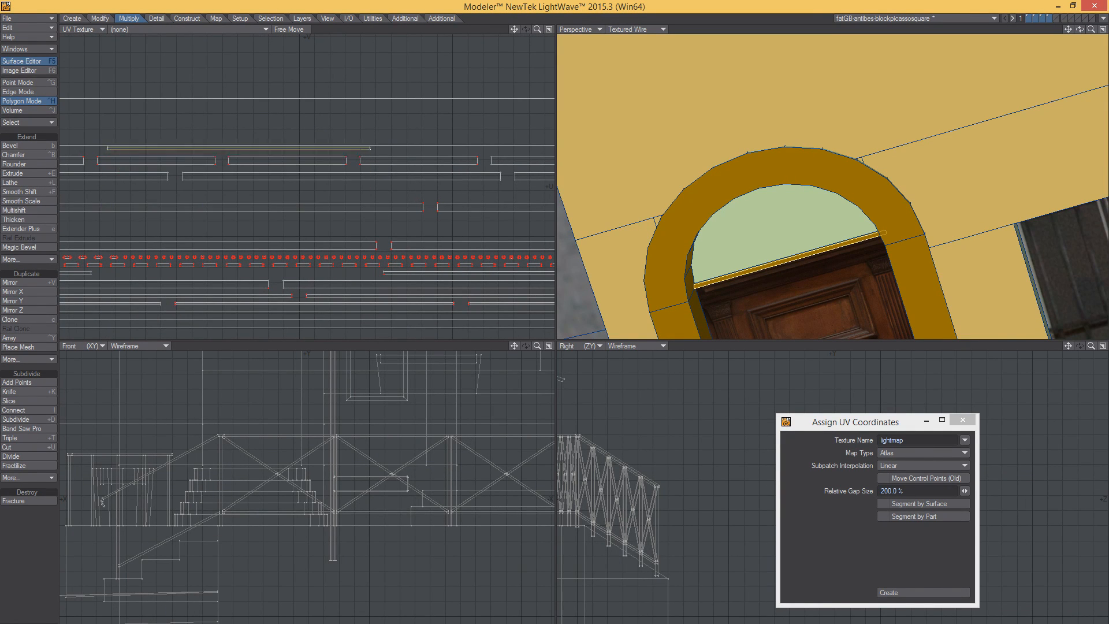
{"action": "left_click_drag", "start_coordinate": [369, 290], "coordinate": [381, 286], "text": "alt"}
{"action": "left_click_drag", "start_coordinate": [381, 286], "coordinate": [360, 245], "text": "ctrl+alt"}
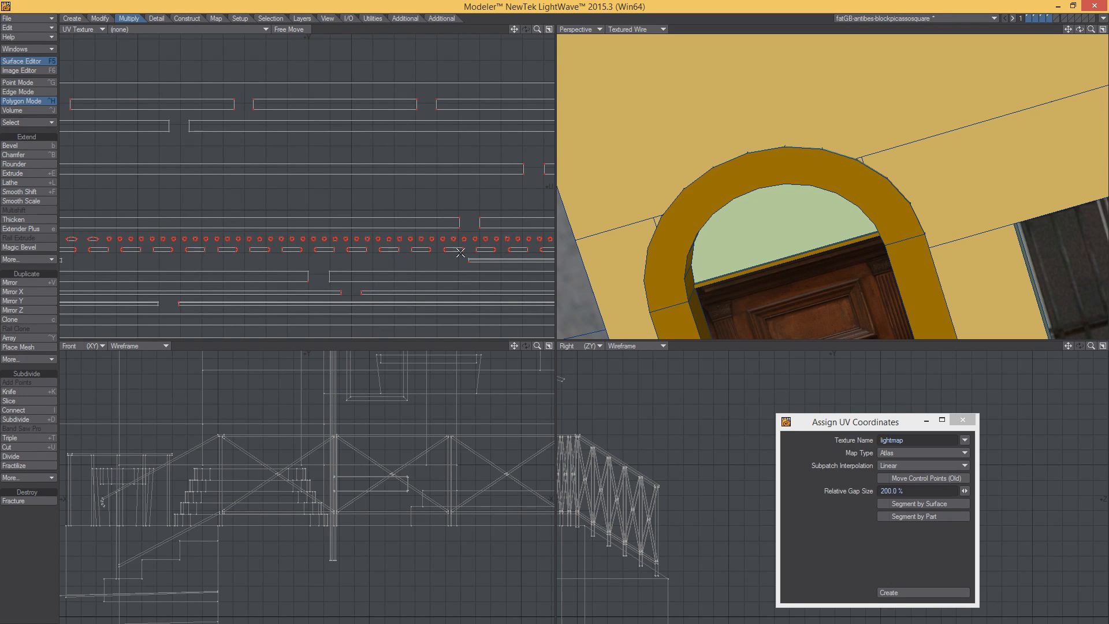
{"action": "left_click_drag", "start_coordinate": [445, 248], "coordinate": [353, 266], "text": "ctrl+alt"}
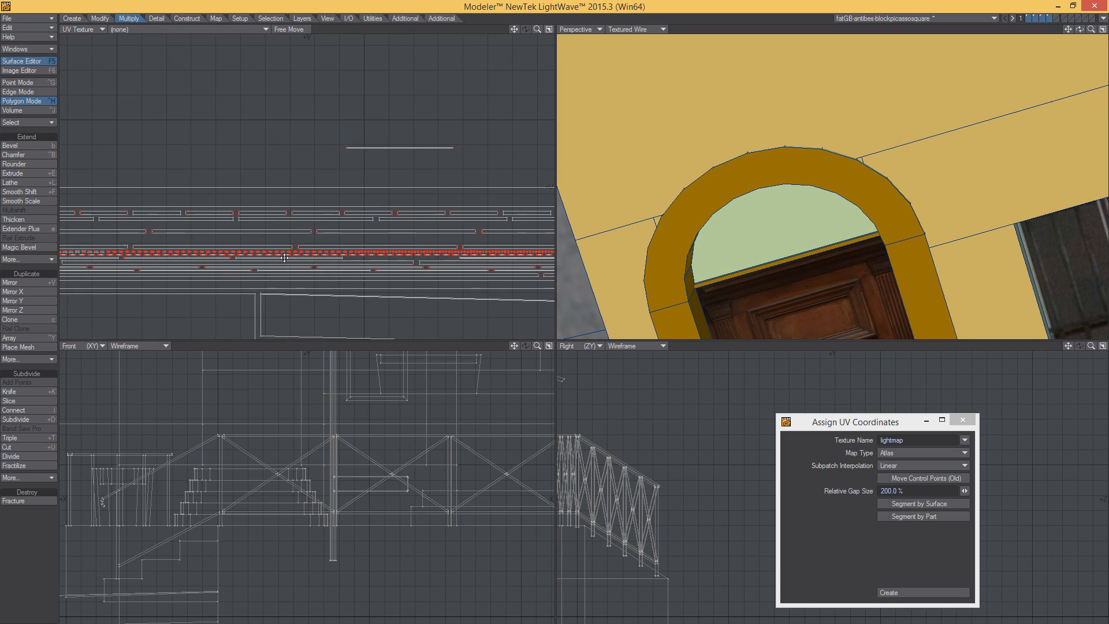
{"action": "left_click_drag", "start_coordinate": [285, 257], "coordinate": [227, 208], "text": "alt"}
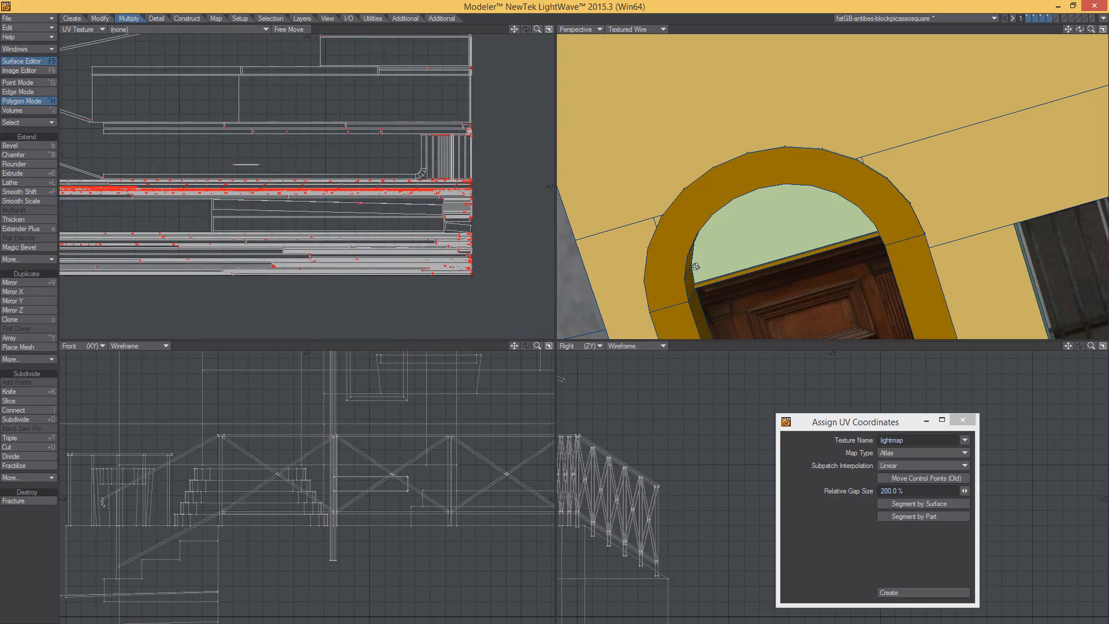
Export the building block as a binary FBX201100 file, overwriting fatGB-antibes-blockpicassosquare in the models folder.
{"action": "left_click_drag", "start_coordinate": [696, 266], "coordinate": [664, 245], "text": "alt"}
{"action": "left_click_drag", "start_coordinate": [664, 246], "coordinate": [736, 61], "text": "alt+shift"}
{"action": "left_click", "coordinate": [11, 19]}
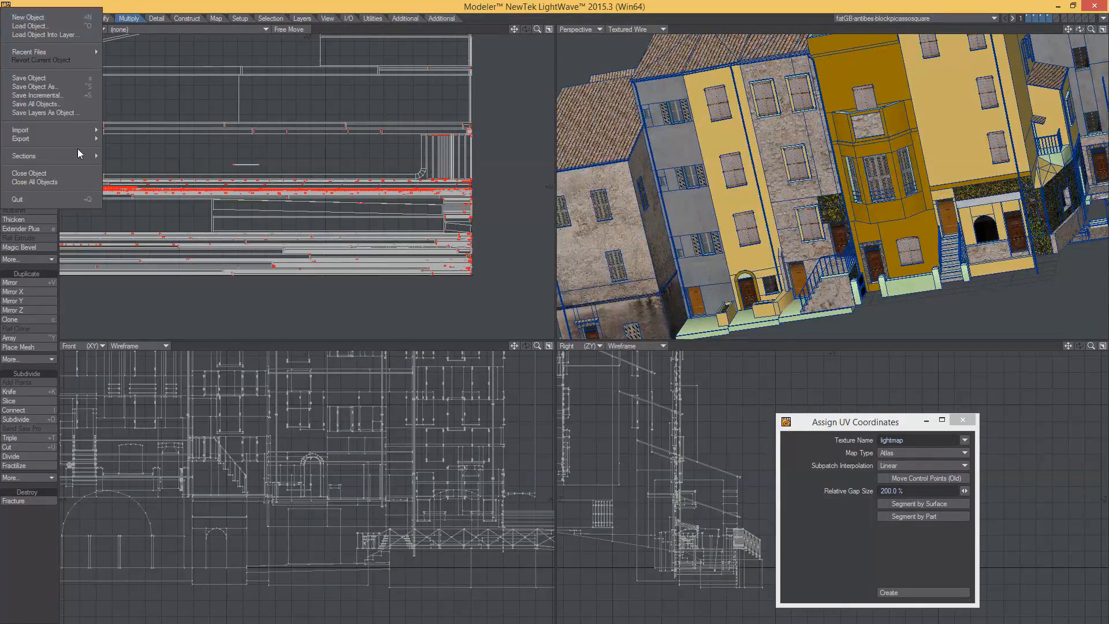
{"action": "left_click", "coordinate": [118, 156]}
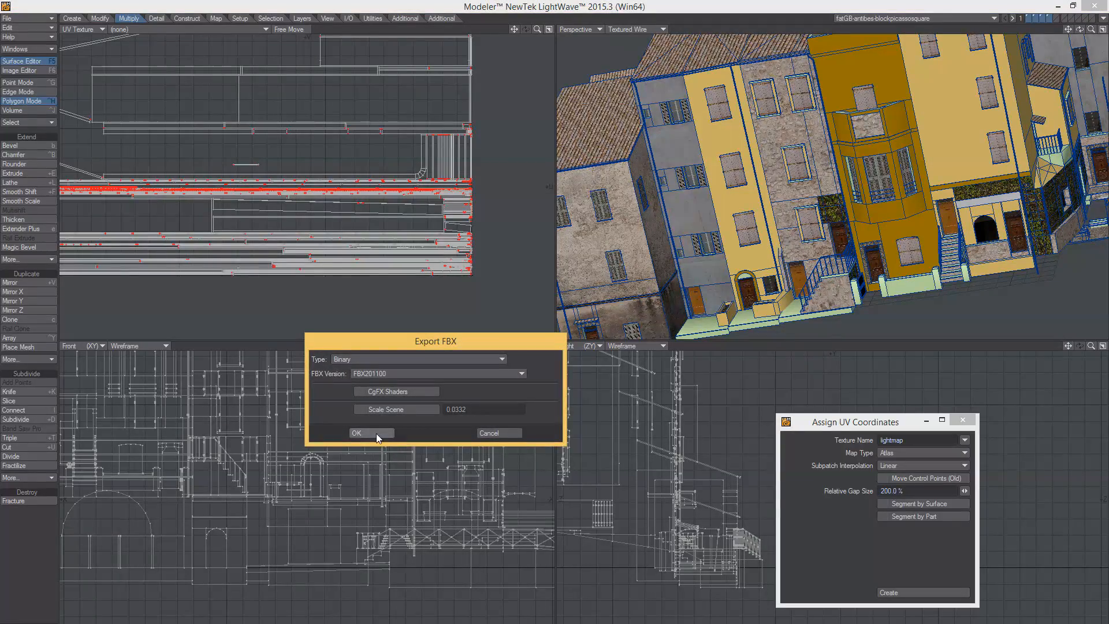
{"action": "left_click", "coordinate": [372, 433]}
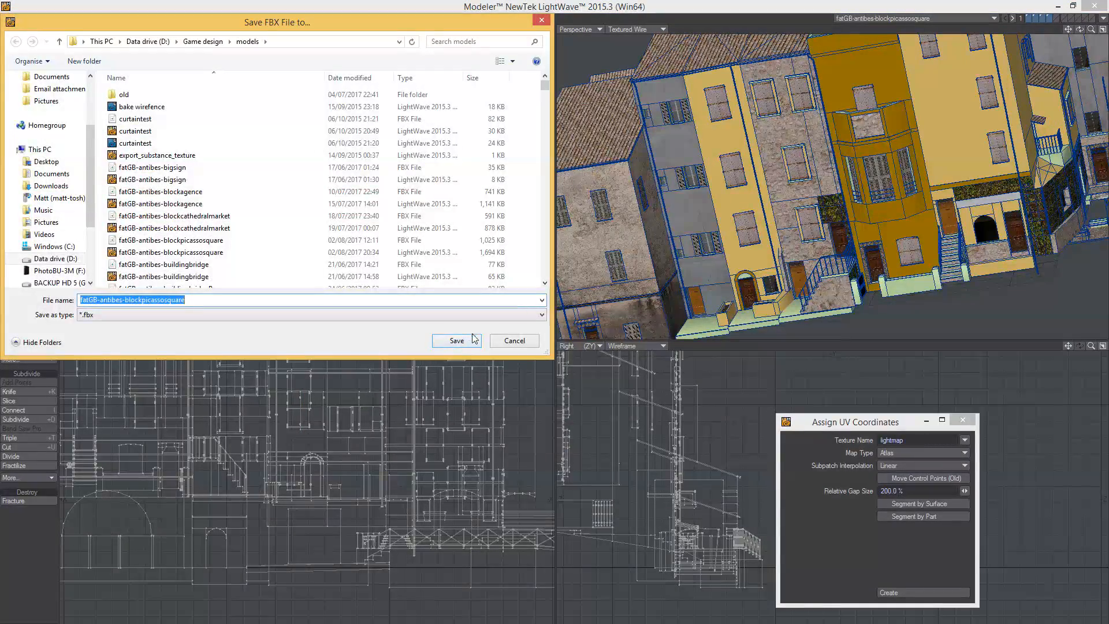
{"action": "left_click", "coordinate": [473, 338]}
{"action": "left_click", "coordinate": [568, 384]}
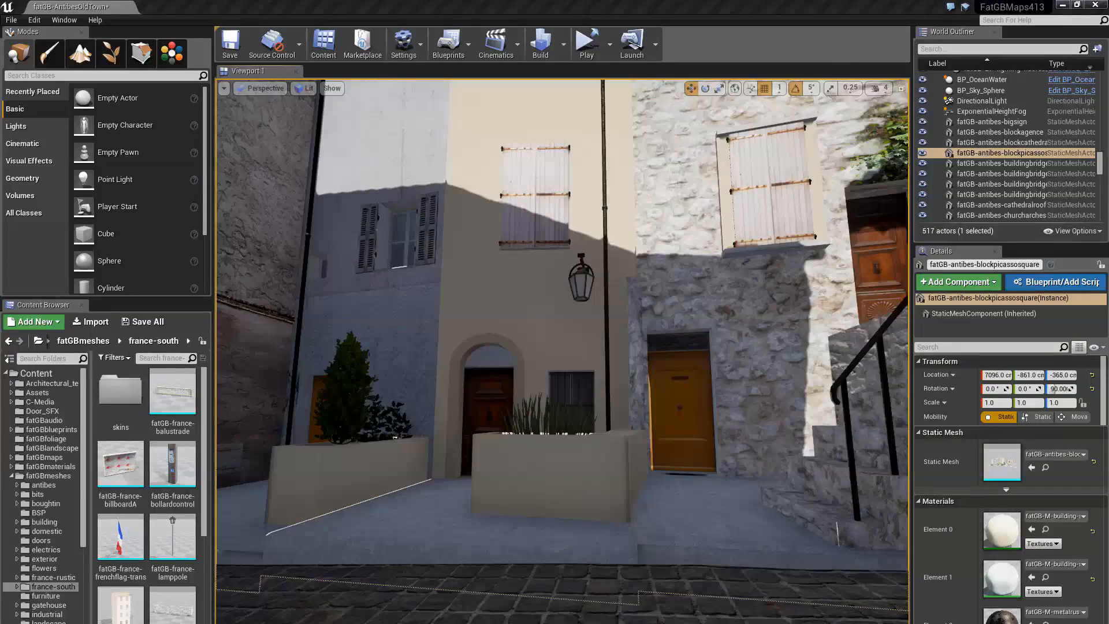
Switch to Unreal Editor and inspect the lighting on the arched door's lintel strip, surrounding wall and terrace.
{"action": "right_click_drag", "start_coordinate": [594, 524], "coordinate": [541, 496]}
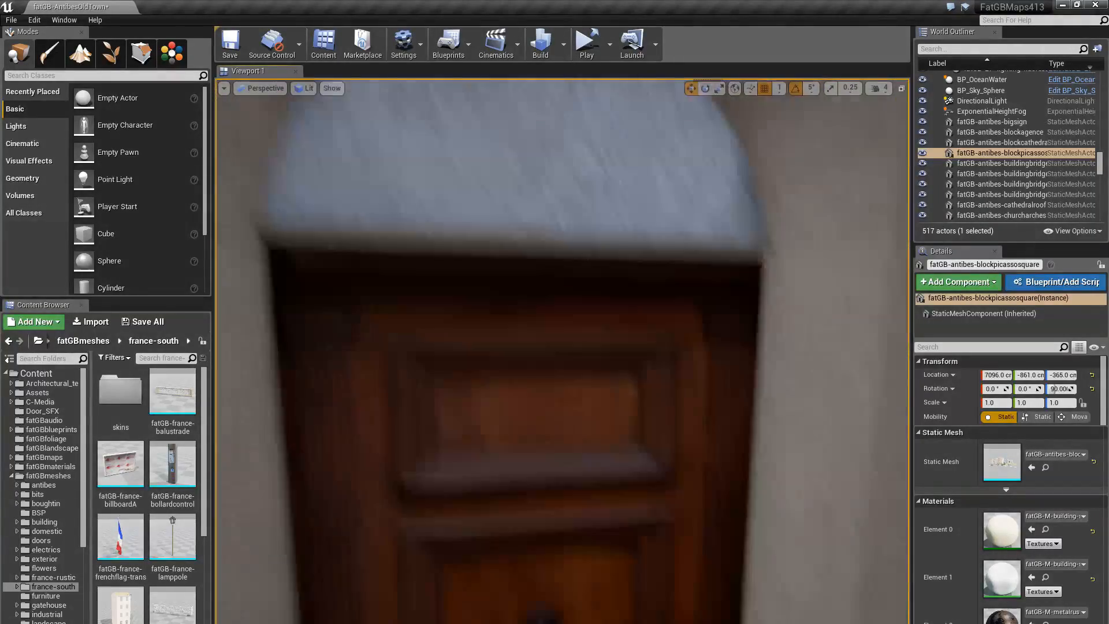
{"action": "key", "text": "s"}
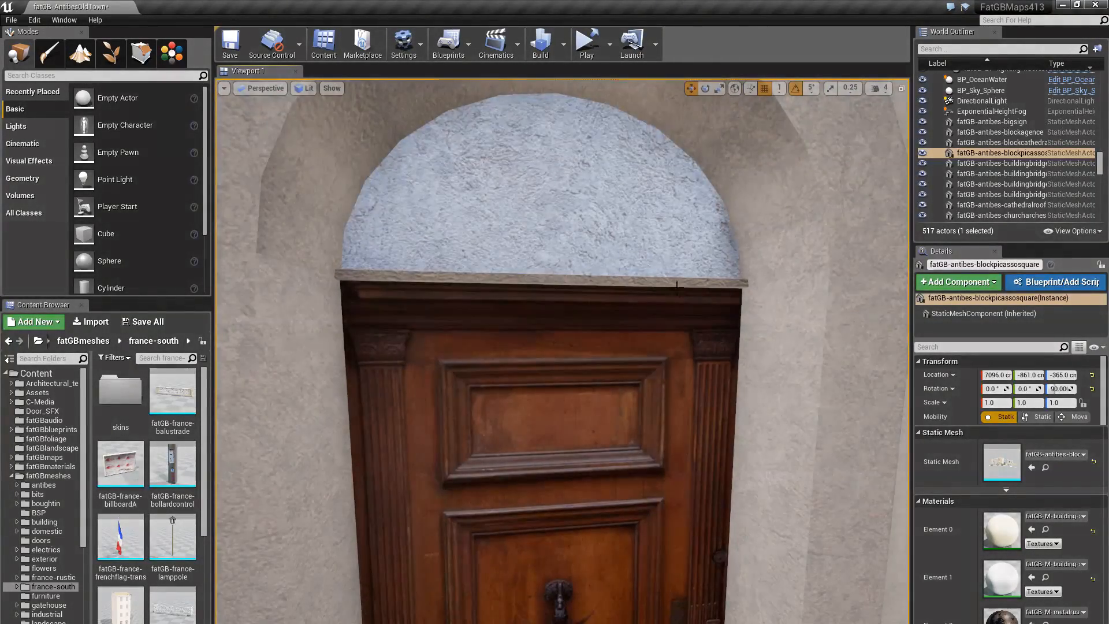
{"action": "key", "text": "s"}
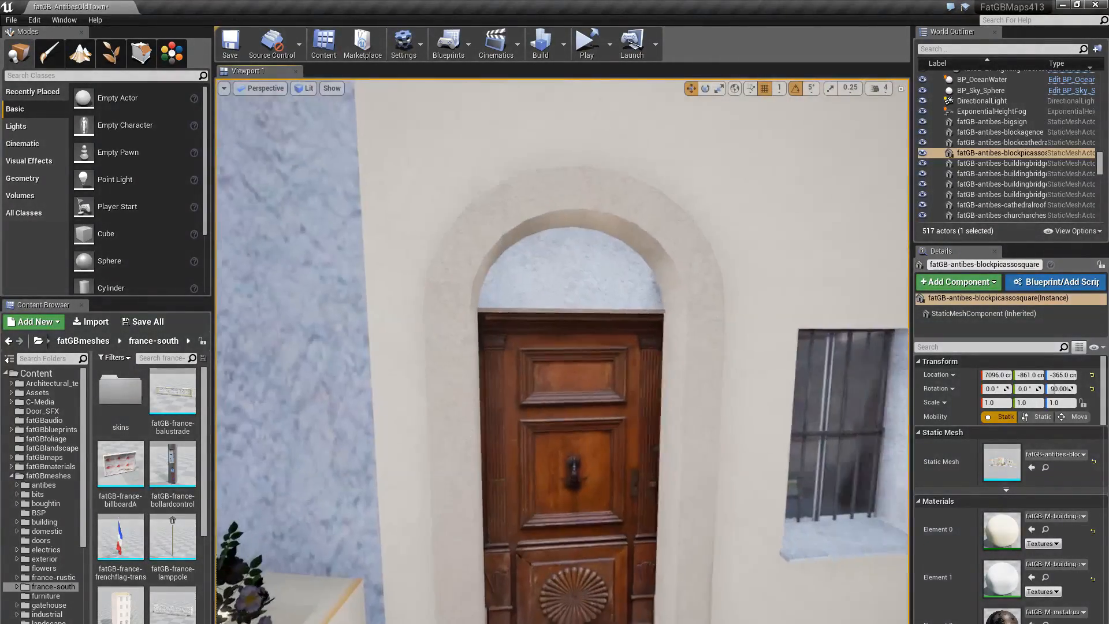
{"action": "key", "text": "s"}
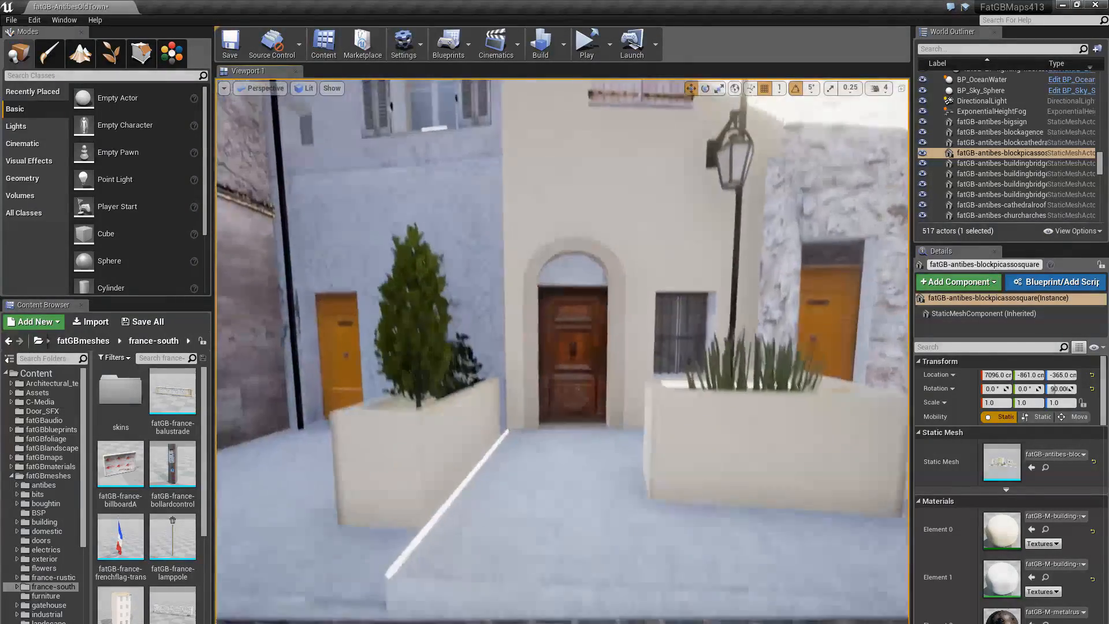
{"action": "key", "text": "w"}
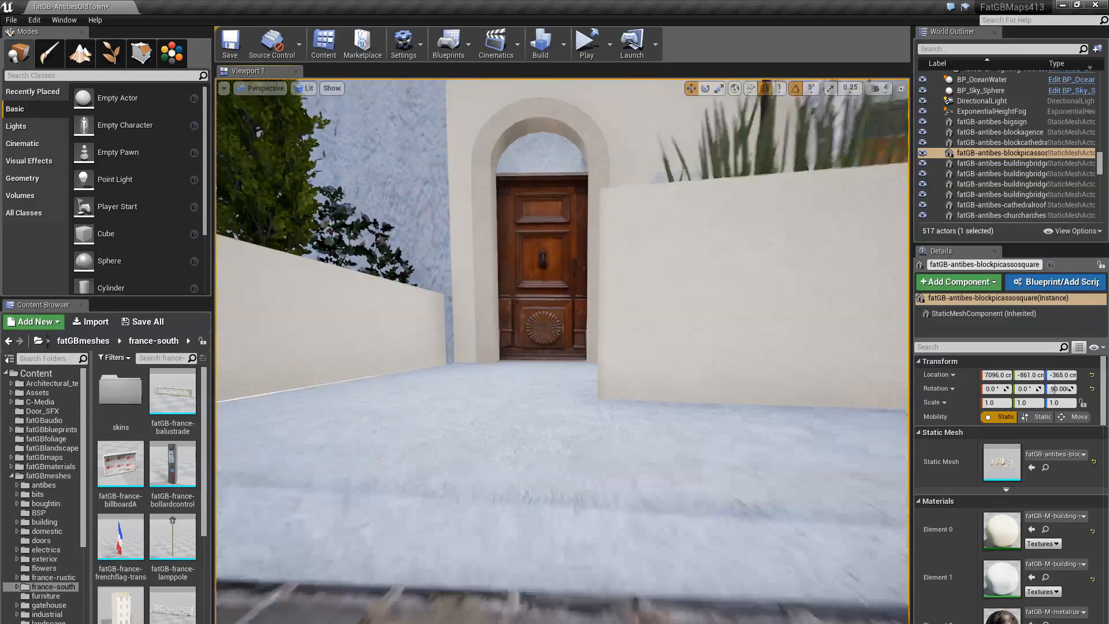
{"action": "key", "text": "s"}
Inspect the shading on the underside and edges of the bay window overhang above the stone-framed door.
{"action": "key", "text": "e"}
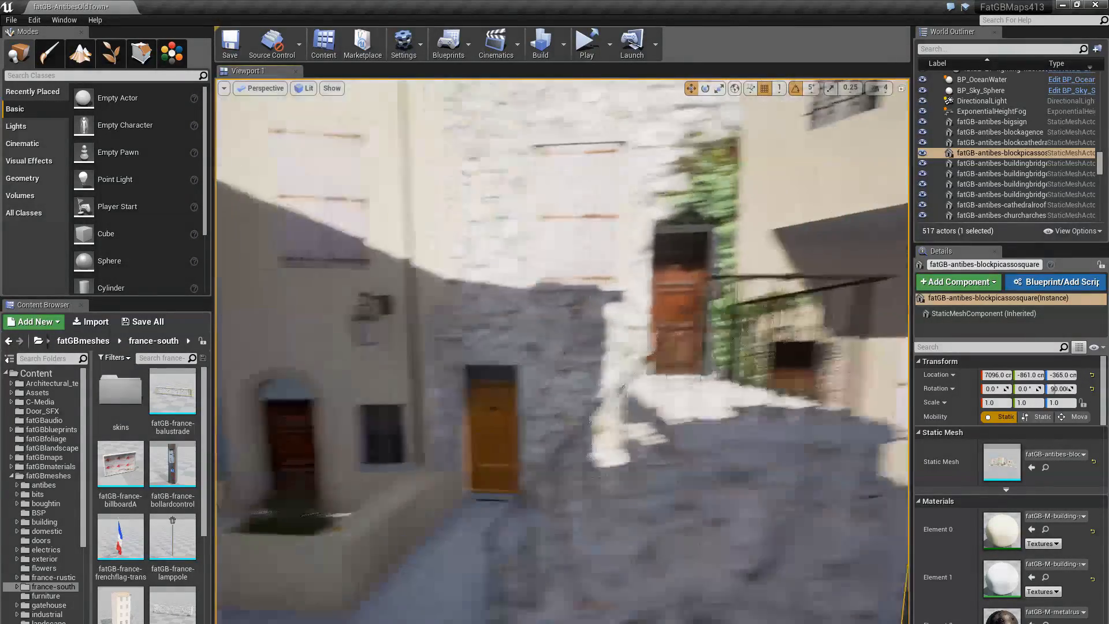
{"action": "key", "text": "s"}
{"action": "key", "text": "w"}
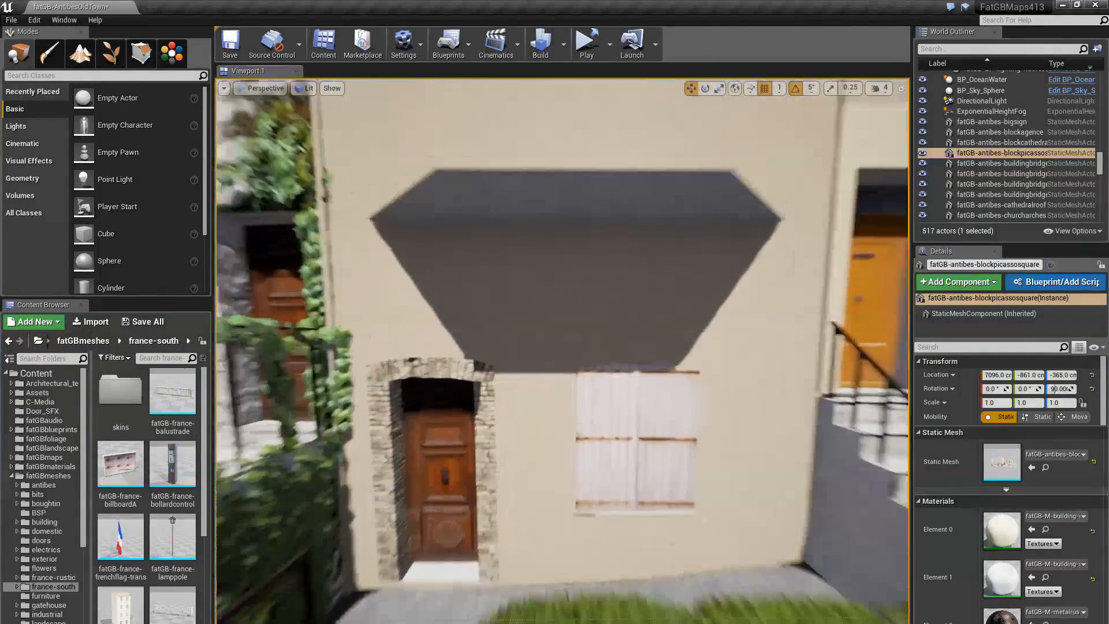
{"action": "key", "text": "w"}
{"action": "right_click_drag", "start_coordinate": [682, 458], "coordinate": [683, 399]}
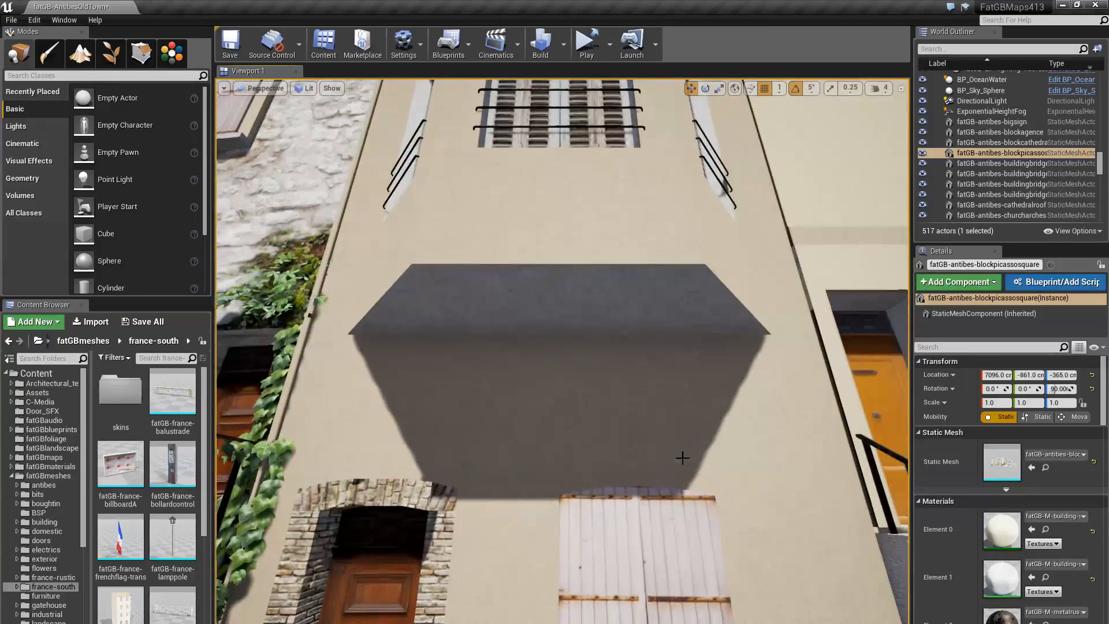
{"action": "right_click_drag", "start_coordinate": [769, 364], "coordinate": [803, 329]}
{"action": "key", "text": "w"}
{"action": "right_click_drag", "start_coordinate": [690, 343], "coordinate": [693, 390]}
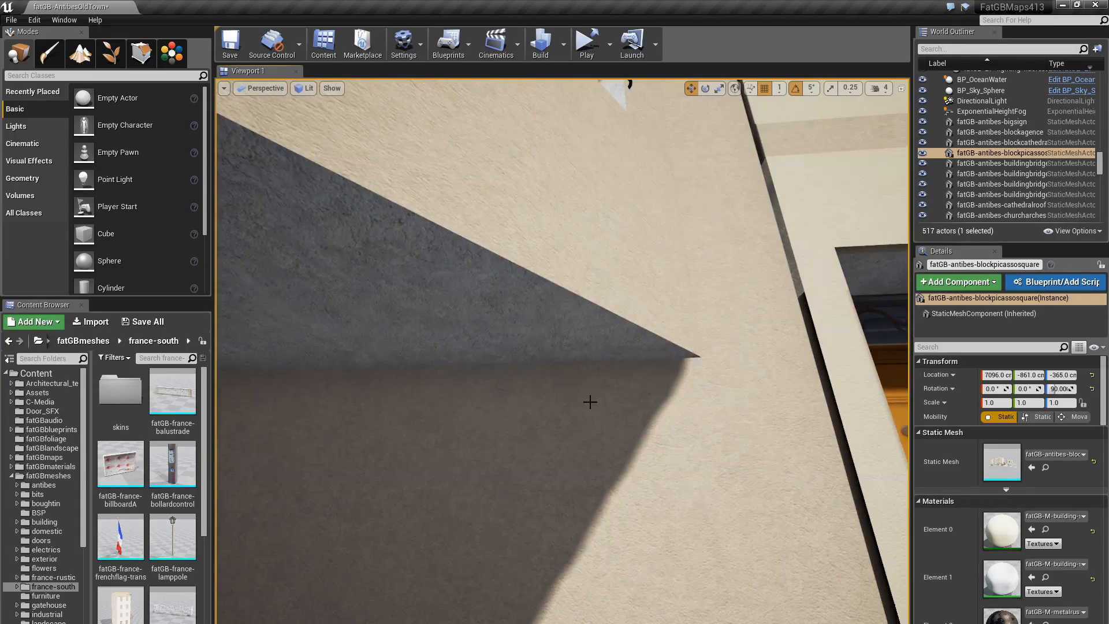
{"action": "key", "text": "s"}
{"action": "mouse_move", "coordinate": [589, 402]}
{"action": "right_mouse_down"}
{"action": "mouse_move", "coordinate": [566, 402]}
{"action": "mouse_move", "coordinate": [590, 400]}
{"action": "right_mouse_up"}
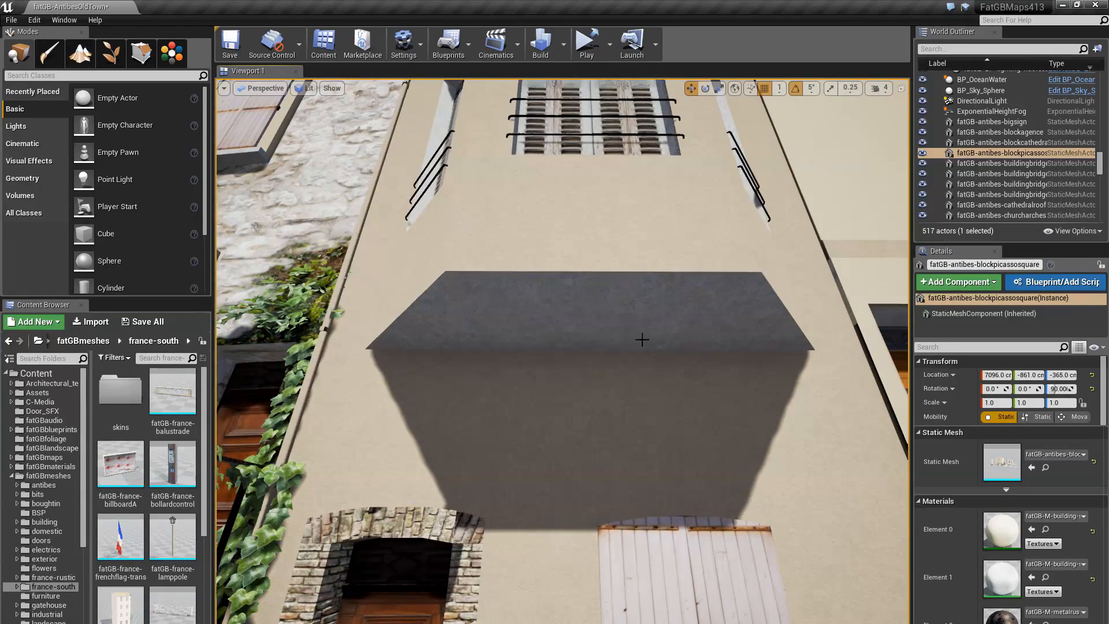
{"action": "right_click_drag", "start_coordinate": [642, 340], "coordinate": [617, 238]}
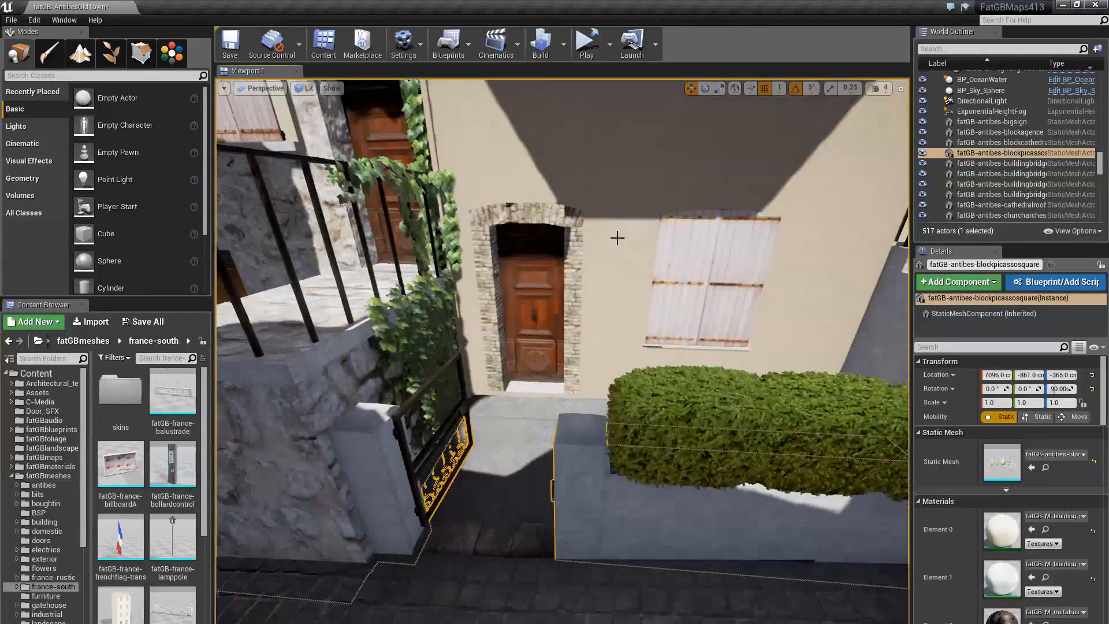
Examine the terrace ledge and planter walls by the arched doorway, and switch back to LightWave Modeler.
{"action": "right_click_drag", "start_coordinate": [598, 315], "coordinate": [482, 318]}
{"action": "left_click", "coordinate": [633, 118]}
{"action": "right_click_drag", "start_coordinate": [647, 248], "coordinate": [688, 203]}
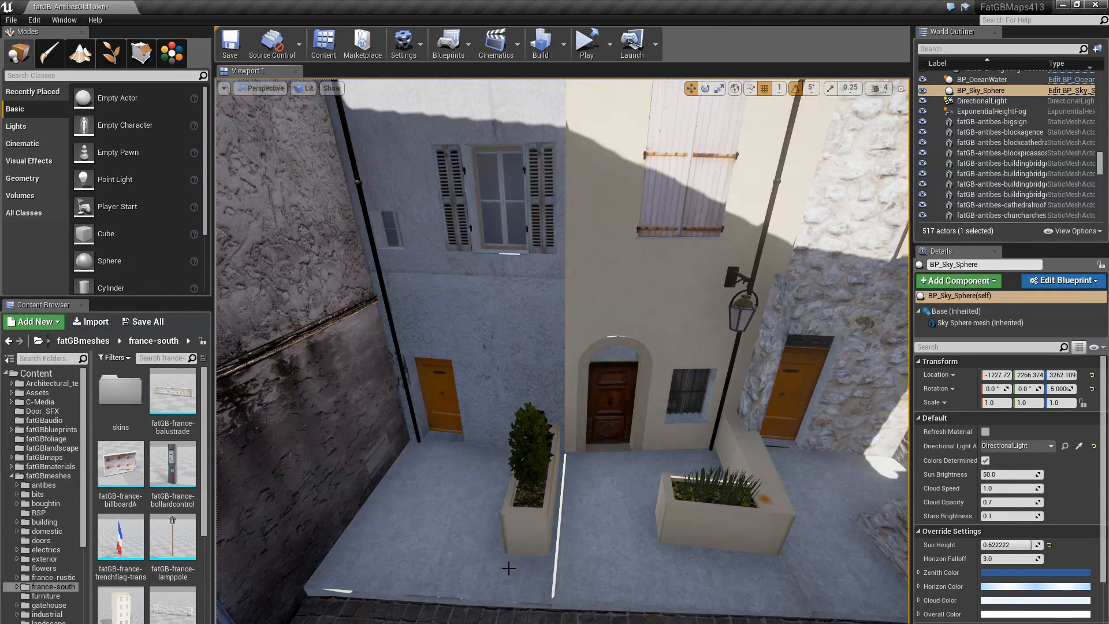
{"action": "right_click_drag", "start_coordinate": [716, 591], "coordinate": [797, 609]}
{"action": "key", "text": "w"}
{"action": "mouse_move", "coordinate": [633, 545]}
{"action": "right_mouse_down"}
{"action": "mouse_move", "coordinate": [630, 534]}
{"action": "mouse_move", "coordinate": [638, 569]}
{"action": "mouse_move", "coordinate": [634, 544]}
{"action": "right_mouse_up"}
{"action": "key", "text": "w"}
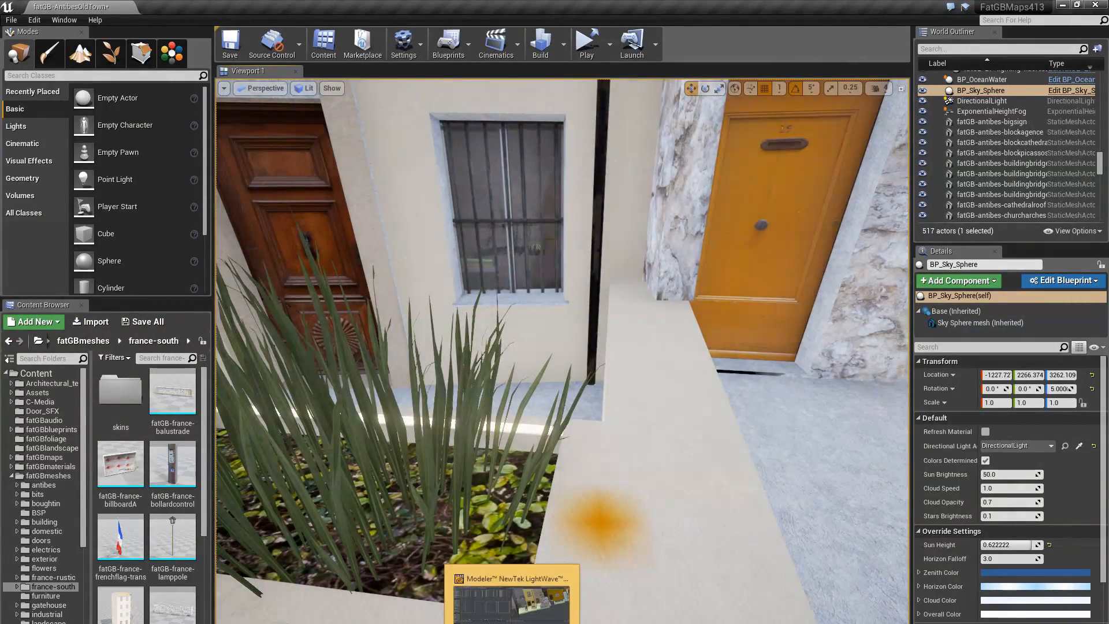
{"action": "left_click", "coordinate": [520, 623]}
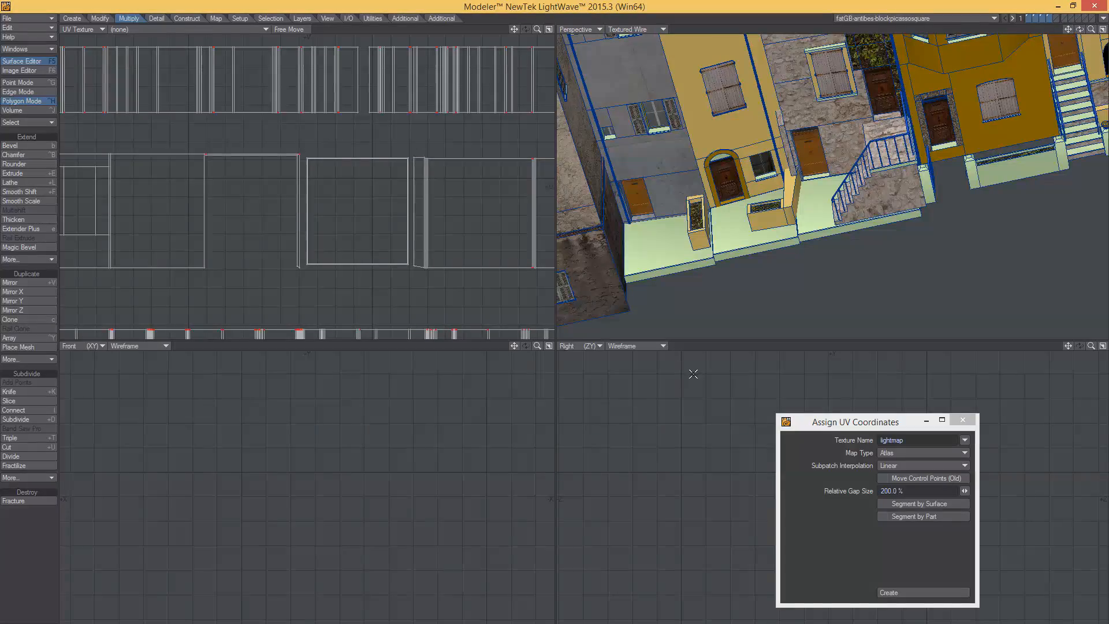
Select the top face of the planter wall on the arched-doorway terrace for checking against the lightmap UV layout.
{"action": "scroll", "coordinate": [803, 281], "scroll_direction": "down", "scroll_amount": 4}
{"action": "left_click_drag", "start_coordinate": [838, 264], "coordinate": [933, 190], "text": "alt"}
{"action": "left_click_drag", "start_coordinate": [890, 324], "coordinate": [890, 187], "text": "alt+shift"}
{"action": "left_click_drag", "start_coordinate": [757, 220], "coordinate": [838, 219], "text": "ctrl+alt"}
{"action": "left_click", "coordinate": [761, 246]}
{"action": "left_click_drag", "start_coordinate": [381, 224], "coordinate": [293, 245], "text": "ctrl+alt"}
{"action": "left_click_drag", "start_coordinate": [690, 238], "coordinate": [864, 224], "text": "alt"}
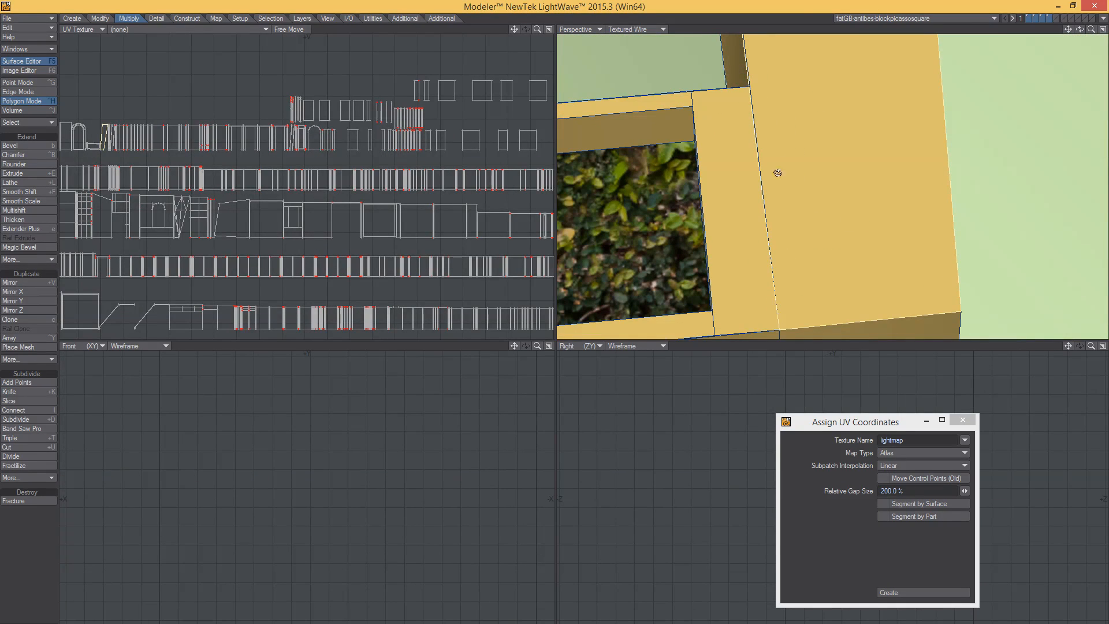
Select the planter rim's UV island and shift it slightly left, away from the slanted wall island.
{"action": "left_click_drag", "start_coordinate": [715, 252], "coordinate": [783, 235], "text": "alt"}
{"action": "mouse_move", "coordinate": [357, 246]}
{"action": "left_mouse_down", "text": "ctrl+alt"}
{"action": "mouse_move", "coordinate": [237, 260]}
{"action": "mouse_move", "coordinate": [331, 219]}
{"action": "mouse_move", "coordinate": [302, 240]}
{"action": "mouse_move", "coordinate": [360, 255]}
{"action": "left_mouse_up", "text": "ctrl+alt"}
{"action": "mouse_move", "coordinate": [361, 254]}
{"action": "left_mouse_down", "text": "alt"}
{"action": "mouse_move", "coordinate": [363, 231]}
{"action": "mouse_move", "coordinate": [398, 277]}
{"action": "mouse_move", "coordinate": [347, 254]}
{"action": "left_mouse_up", "text": "alt"}
{"action": "left_click_drag", "start_coordinate": [347, 254], "coordinate": [425, 217], "text": "ctrl+alt"}
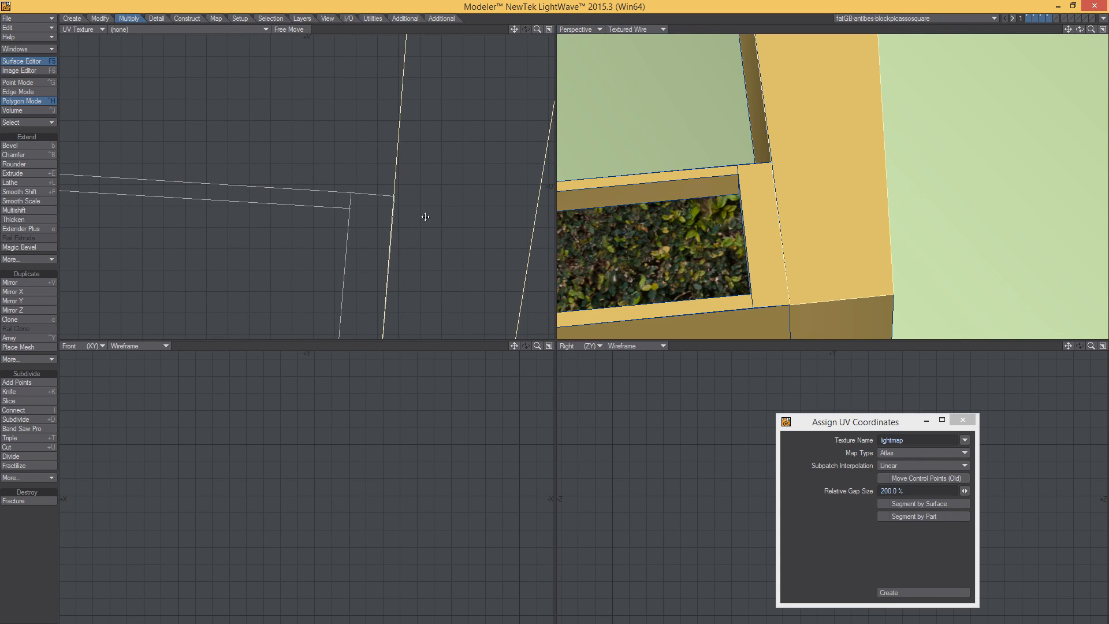
{"action": "left_click", "coordinate": [381, 194]}
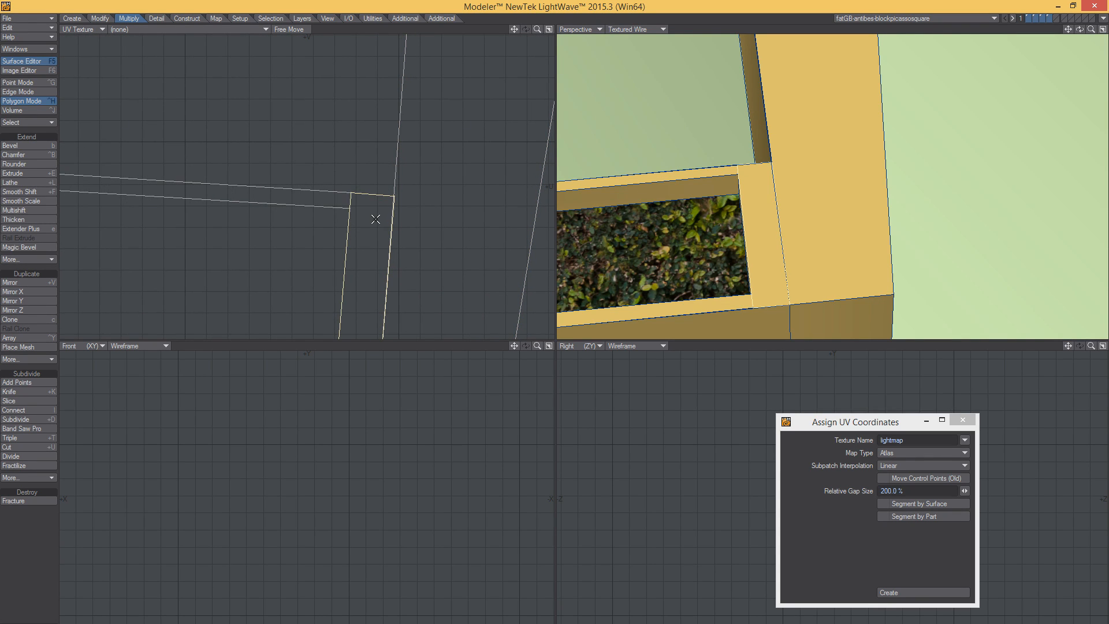
{"action": "left_click_drag", "start_coordinate": [363, 235], "coordinate": [309, 249], "text": "ctrl+alt"}
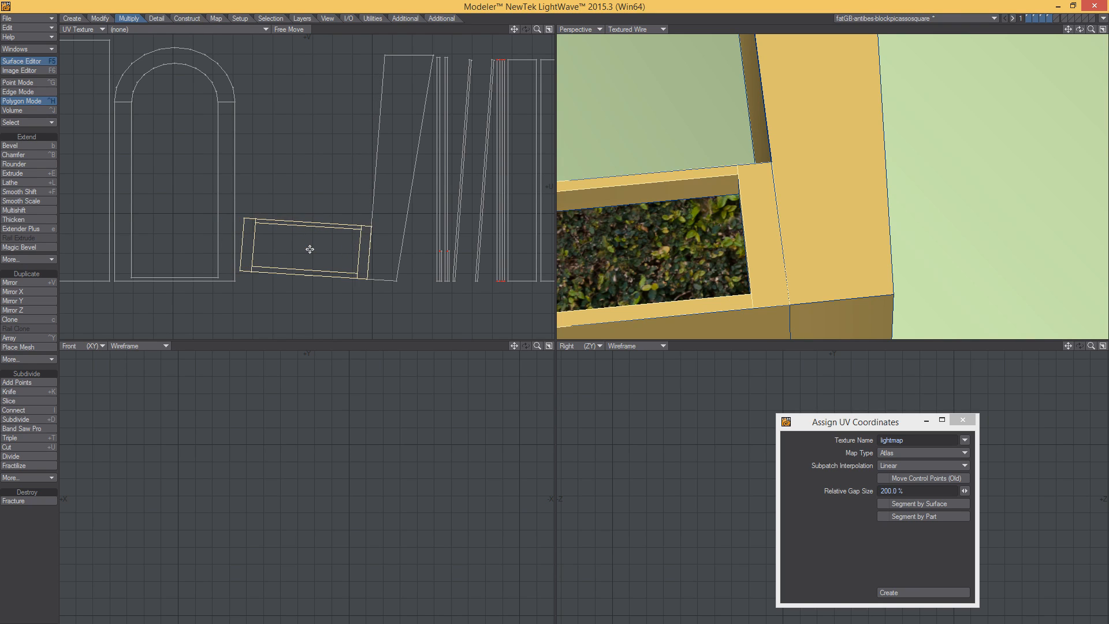
Move the slanted wall island's upper-left UV point slightly right to widen its gap from the planter rim island.
{"action": "key", "text": "ctrl+g"}
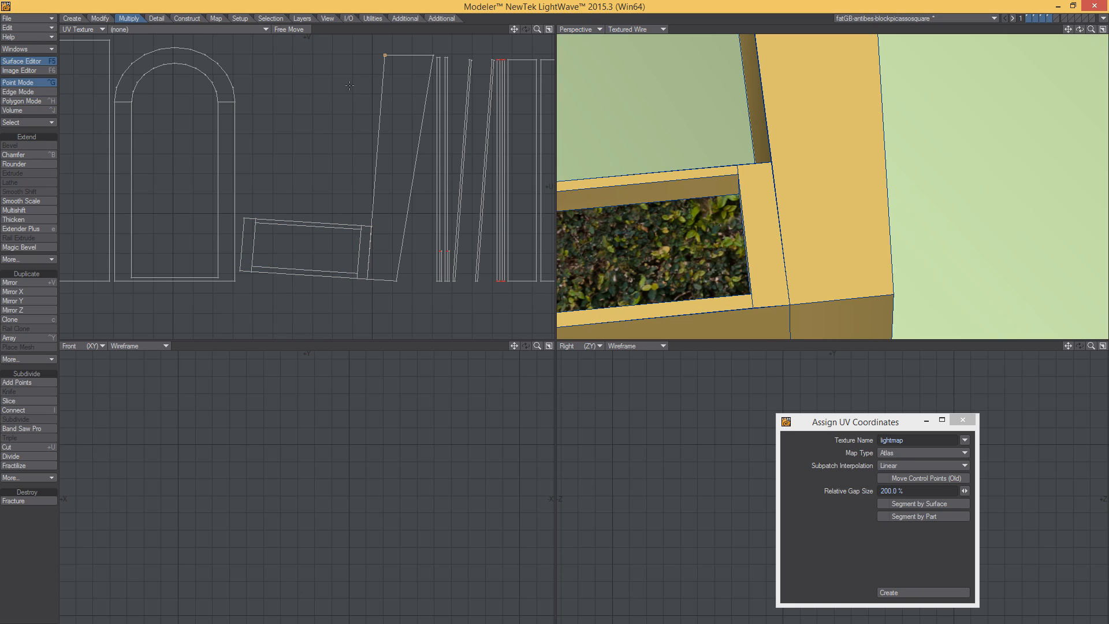
{"action": "left_click_drag", "start_coordinate": [385, 55], "coordinate": [391, 55]}
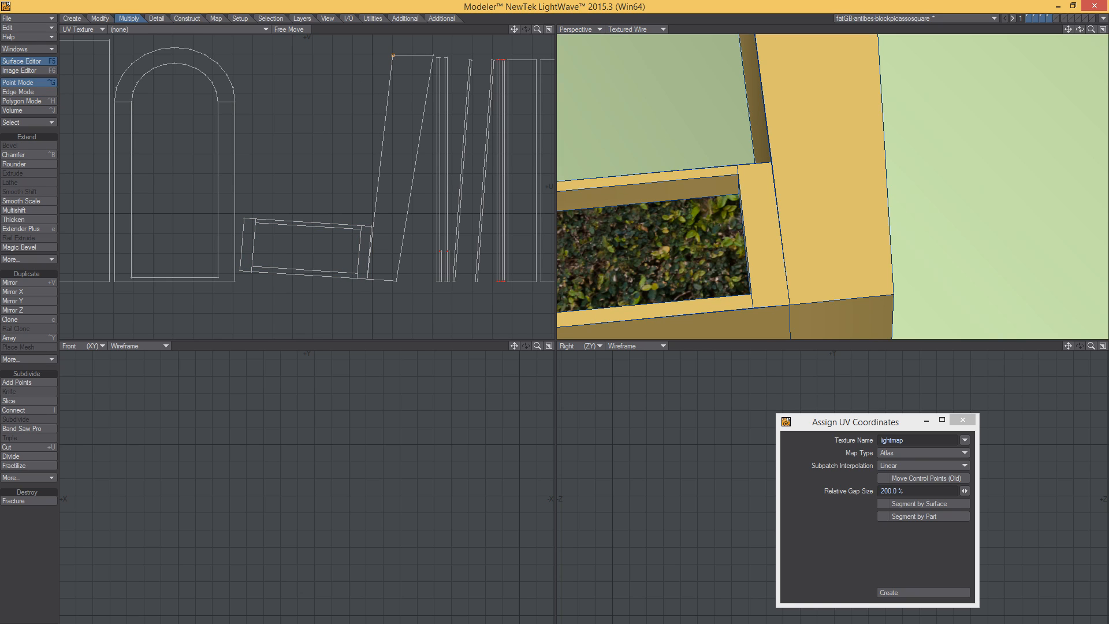
{"action": "scroll", "coordinate": [370, 237], "scroll_direction": "up", "scroll_amount": 5}
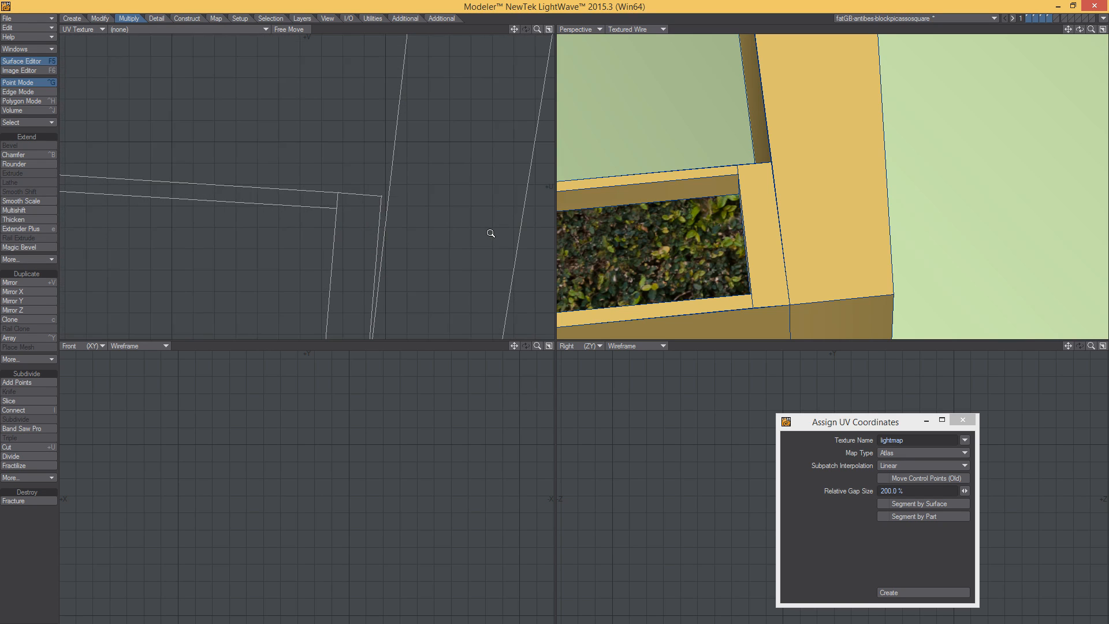
{"action": "scroll", "coordinate": [301, 223], "scroll_direction": "down", "scroll_amount": 5}
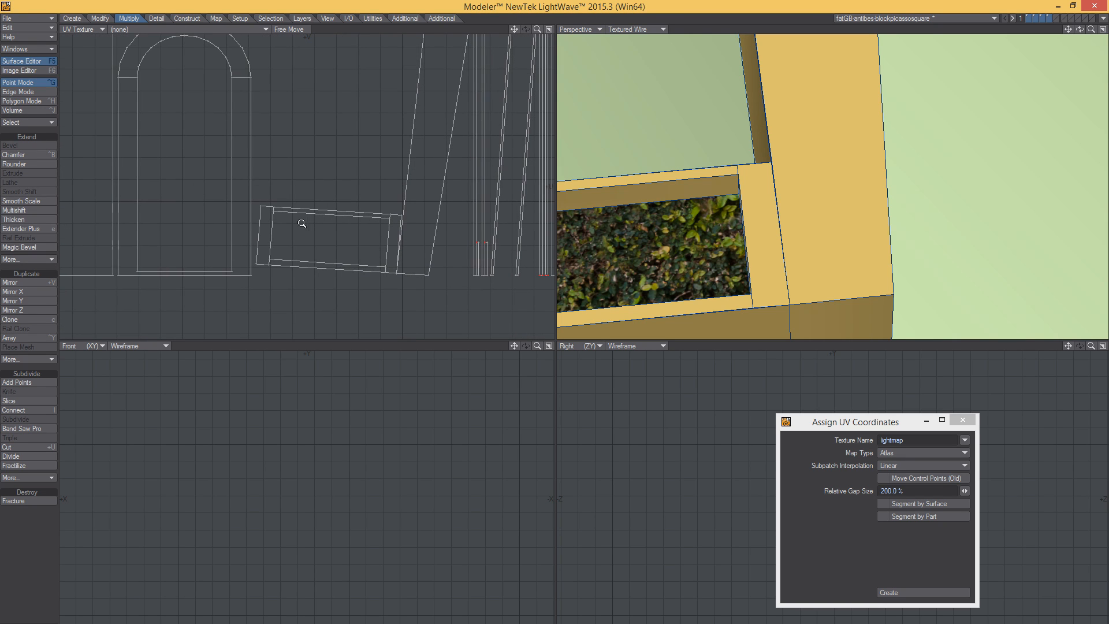
{"action": "key", "text": "slash"}
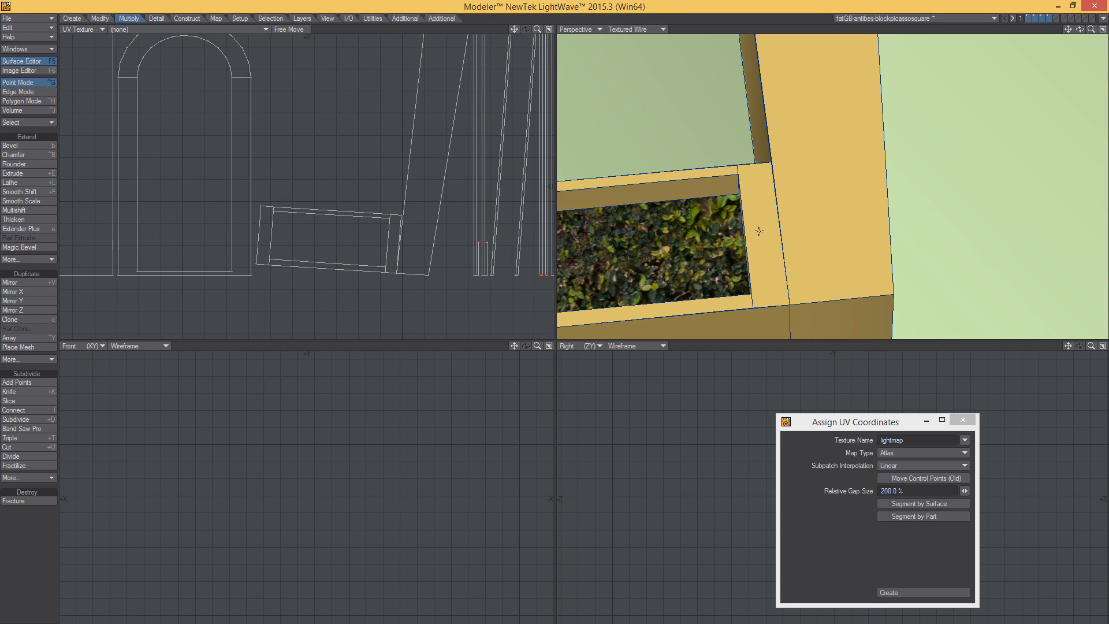
Switch to Unreal Editor, inspect the lighting on the planter and bay window facade, and return to LightWave Modeler.
{"action": "left_click", "coordinate": [547, 623]}
{"action": "left_click", "coordinate": [555, 603]}
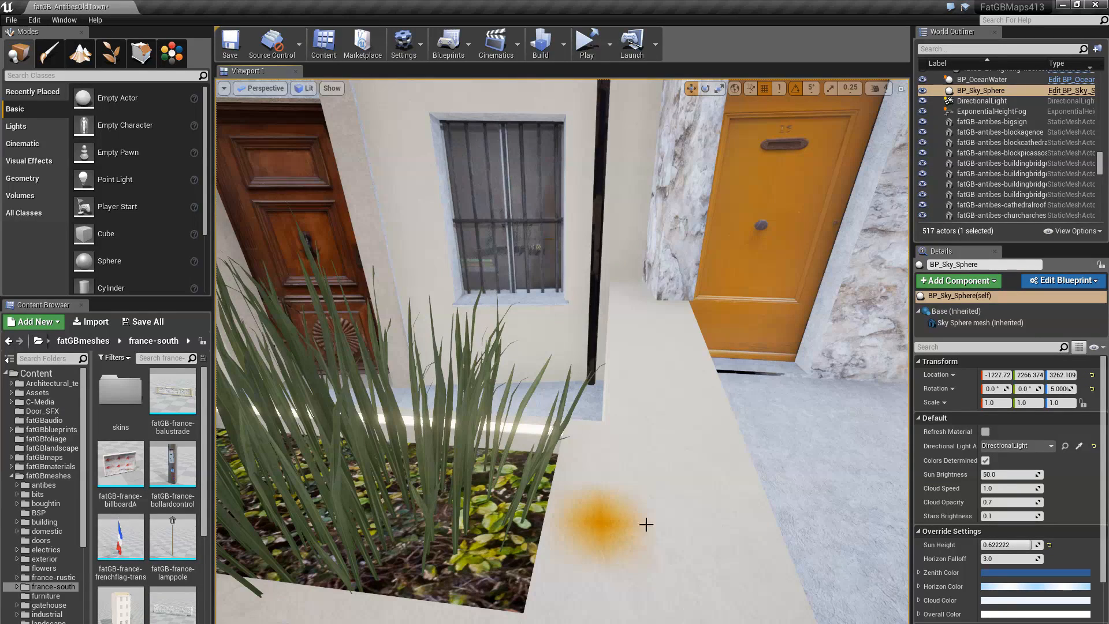
{"action": "right_click_drag", "start_coordinate": [657, 473], "coordinate": [615, 460]}
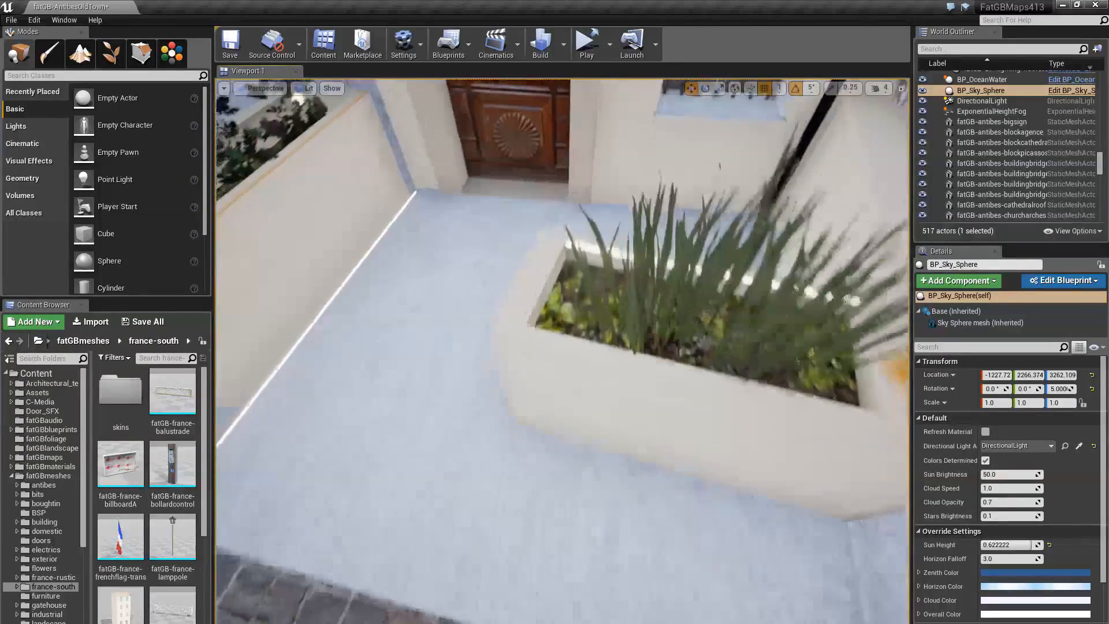
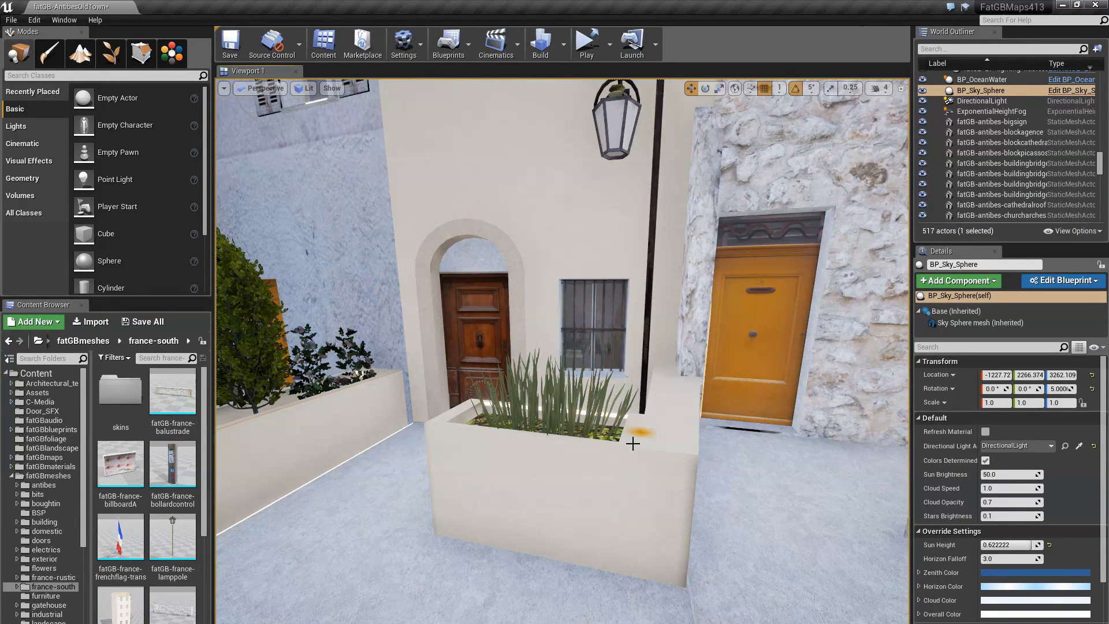
{"action": "right_click_drag", "start_coordinate": [563, 351], "coordinate": [681, 271]}
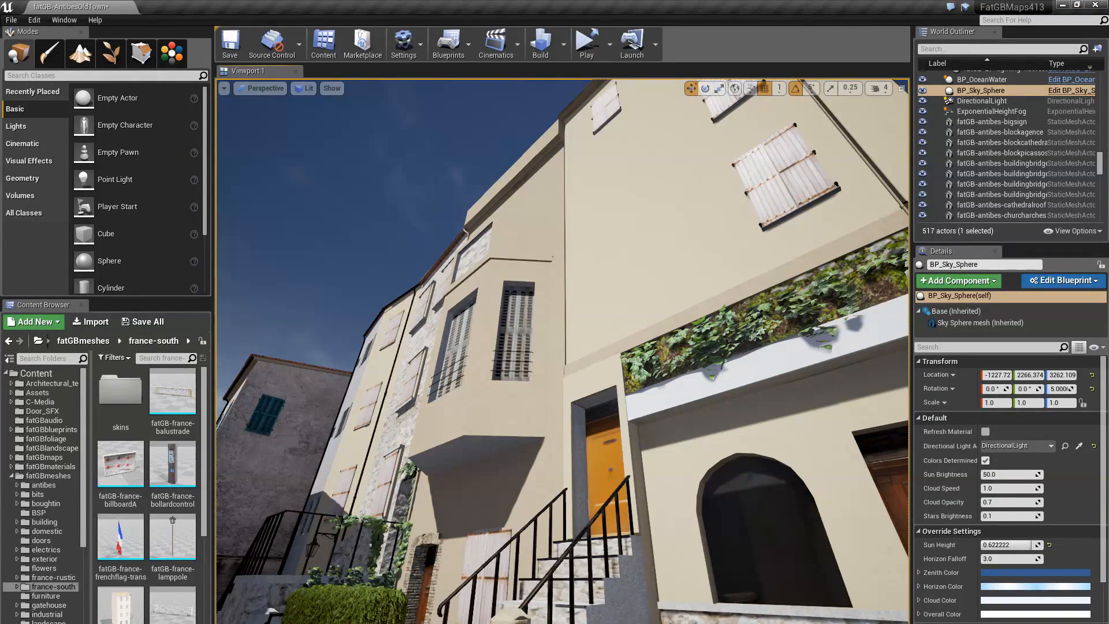
{"action": "right_click_drag", "start_coordinate": [681, 271], "coordinate": [710, 271]}
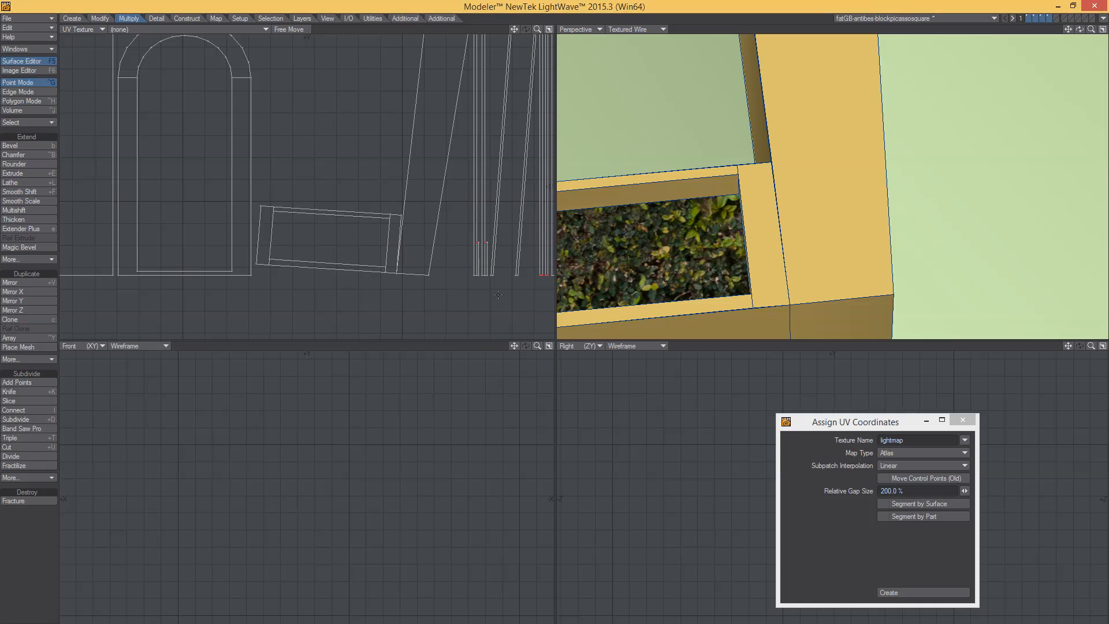
Examine the rest of the lightmap UV layout for crowded or touching islands, from the planter rim row to the whole map.
{"action": "scroll", "coordinate": [353, 257], "scroll_direction": "down", "scroll_amount": 5}
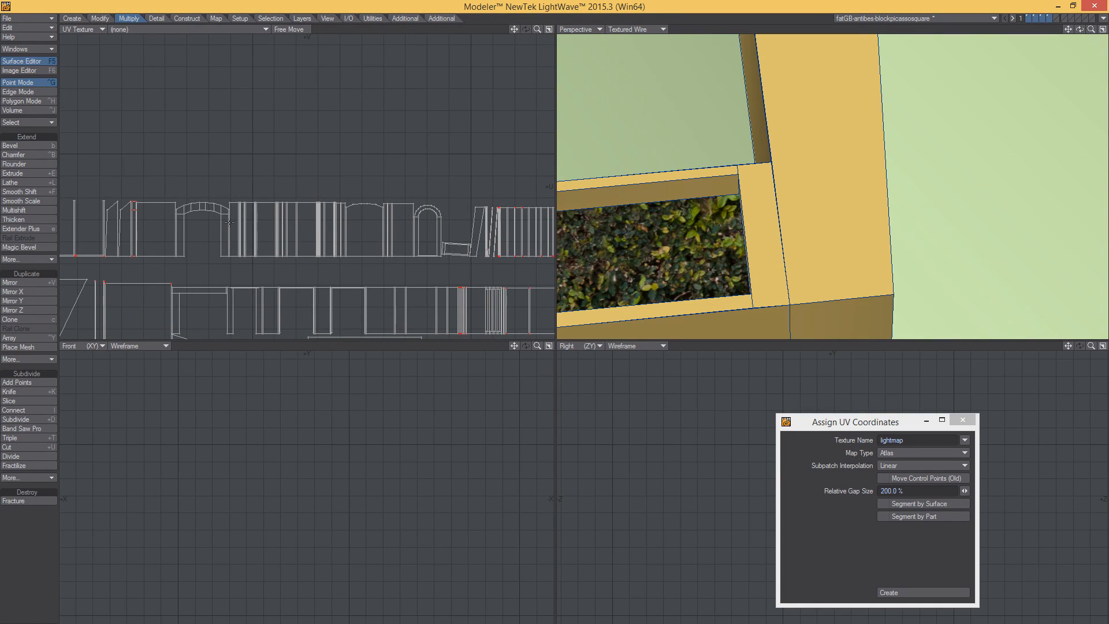
{"action": "left_click_drag", "start_coordinate": [523, 247], "coordinate": [263, 265], "text": "alt"}
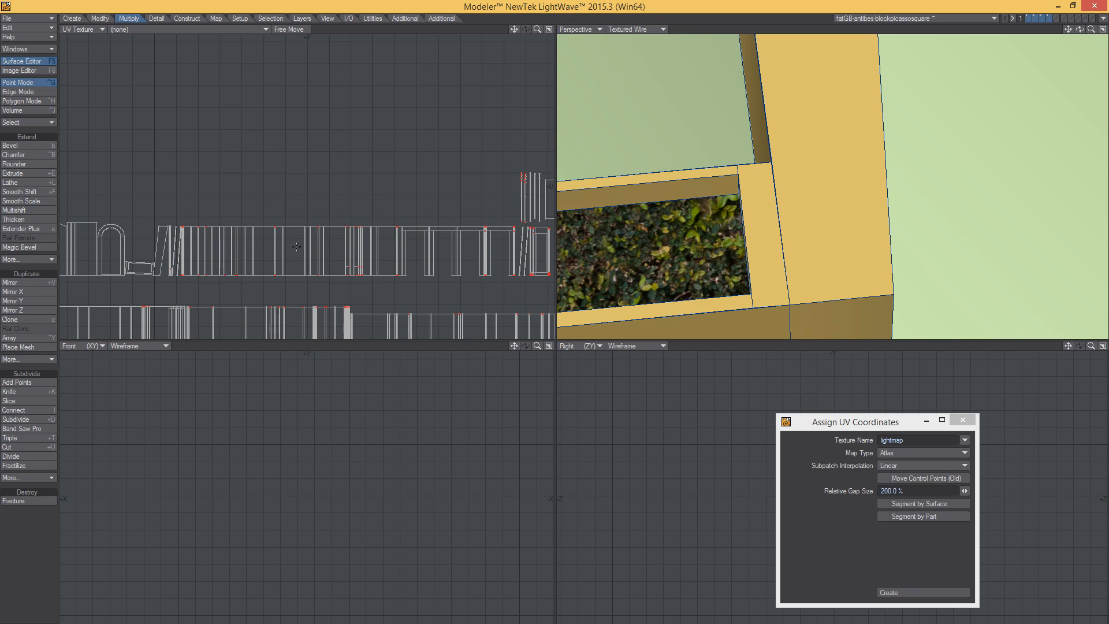
{"action": "left_click_drag", "start_coordinate": [383, 241], "coordinate": [215, 239], "text": "ctrl+alt"}
{"action": "left_click_drag", "start_coordinate": [357, 334], "coordinate": [478, 213], "text": "alt"}
{"action": "left_click_drag", "start_coordinate": [440, 179], "coordinate": [303, 293], "text": "alt"}
{"action": "left_click_drag", "start_coordinate": [371, 211], "coordinate": [364, 110], "text": "ctrl+alt"}
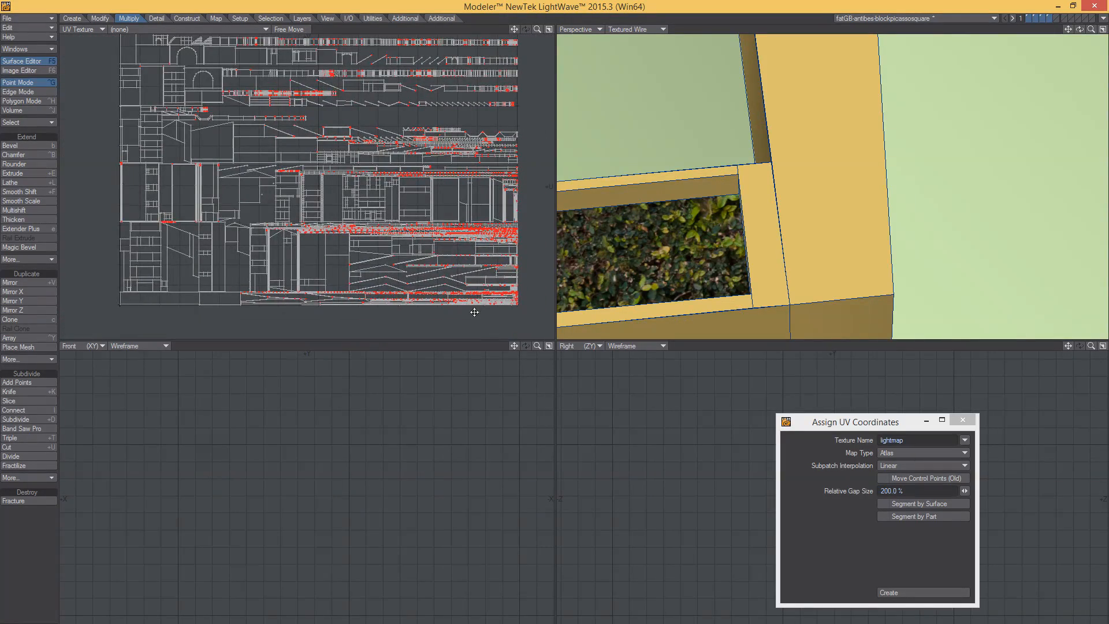
{"action": "left_click_drag", "start_coordinate": [474, 312], "coordinate": [342, 238], "text": "alt"}
Examine the block's roofs, shuttered walls and overall street facade in the perspective view.
{"action": "left_click_drag", "start_coordinate": [784, 237], "coordinate": [644, 246], "text": "ctrl+alt"}
{"action": "left_click_drag", "start_coordinate": [832, 231], "coordinate": [867, 95], "text": "alt"}
{"action": "left_click_drag", "start_coordinate": [883, 87], "coordinate": [924, 191], "text": "alt+shift"}
{"action": "left_click_drag", "start_coordinate": [791, 64], "coordinate": [839, 243], "text": "alt+shift"}
{"action": "key", "text": "space"}
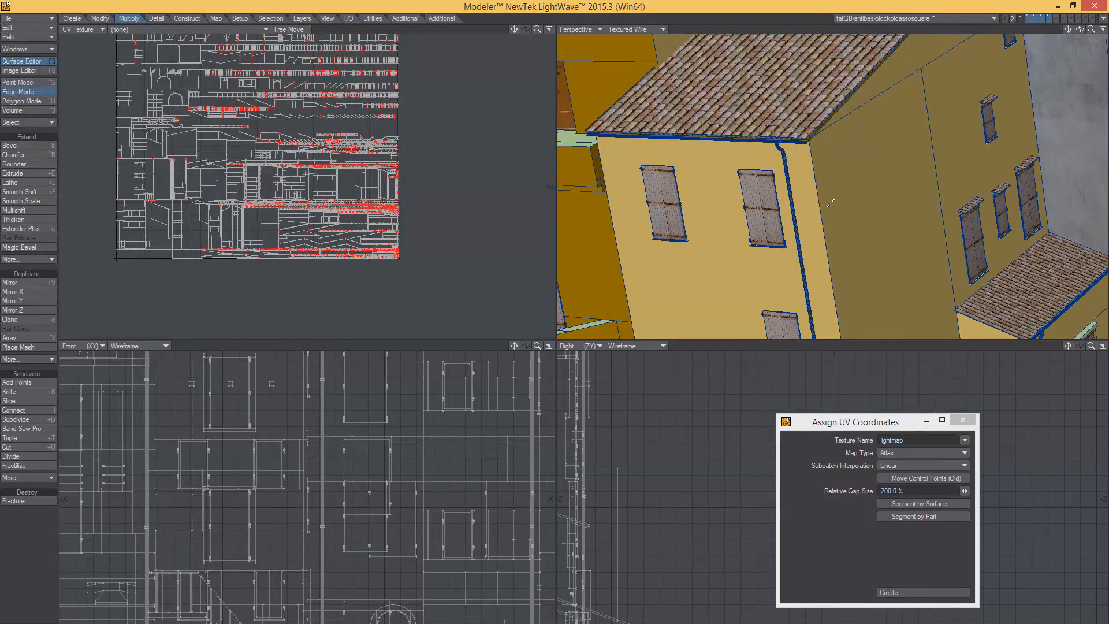
{"action": "left_click_drag", "start_coordinate": [827, 213], "coordinate": [786, 179], "text": "ctrl+alt"}
{"action": "left_click_drag", "start_coordinate": [741, 243], "coordinate": [821, 214], "text": "alt"}
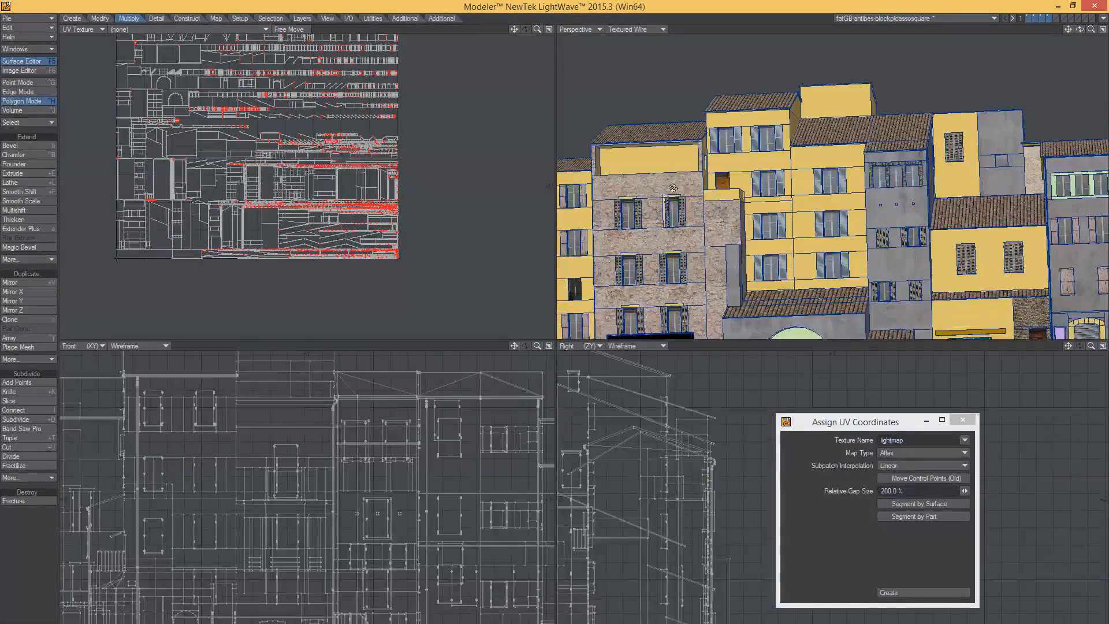
{"action": "left_click_drag", "start_coordinate": [673, 188], "coordinate": [782, 225], "text": "alt"}
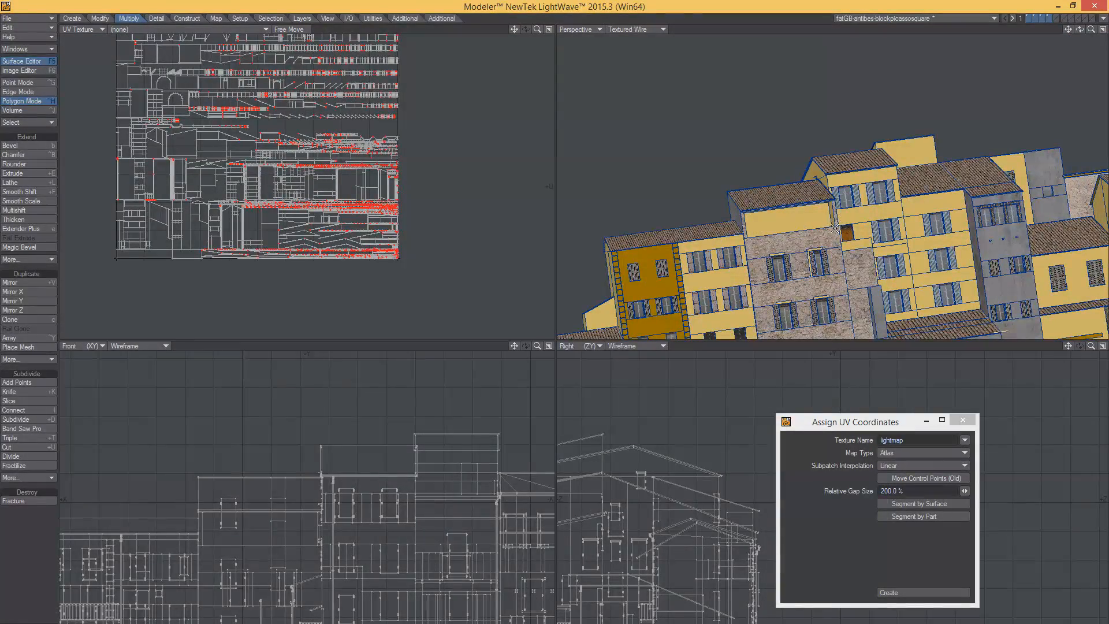
{"action": "left_click_drag", "start_coordinate": [722, 273], "coordinate": [706, 301], "text": "alt+shift"}
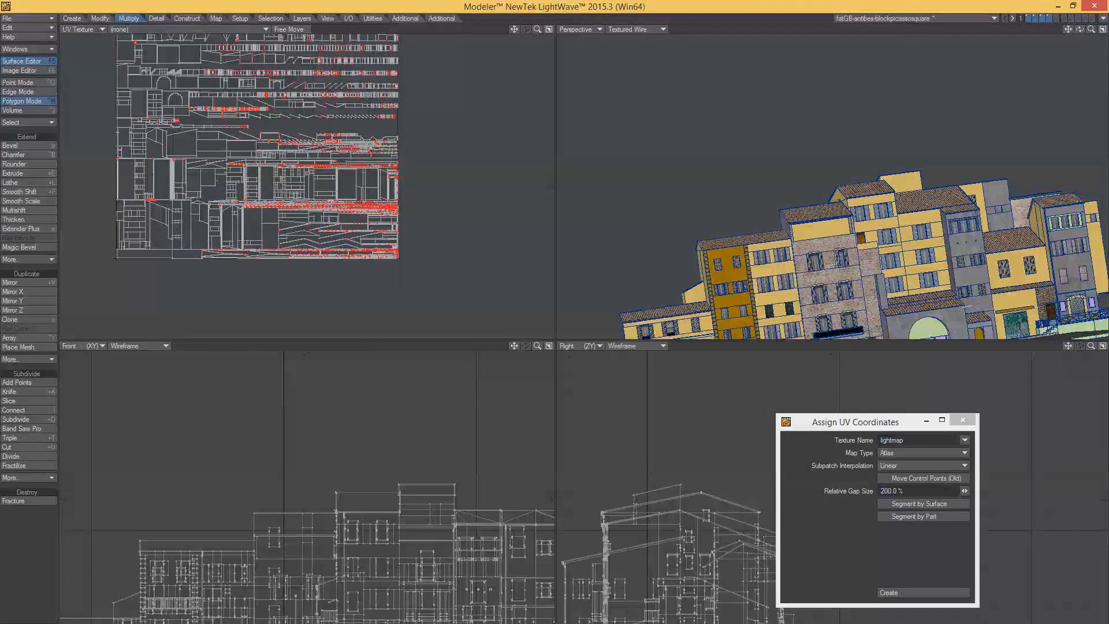
Switch to Unreal Editor and inspect the rooftop loggia's balustrade and the surrounding building facades.
{"action": "left_click", "coordinate": [548, 623]}
{"action": "left_click", "coordinate": [548, 603]}
{"action": "right_click_drag", "start_coordinate": [597, 528], "coordinate": [282, 514]}
{"action": "key", "text": "w"}
{"action": "right_click_drag", "start_coordinate": [683, 588], "coordinate": [679, 588]}
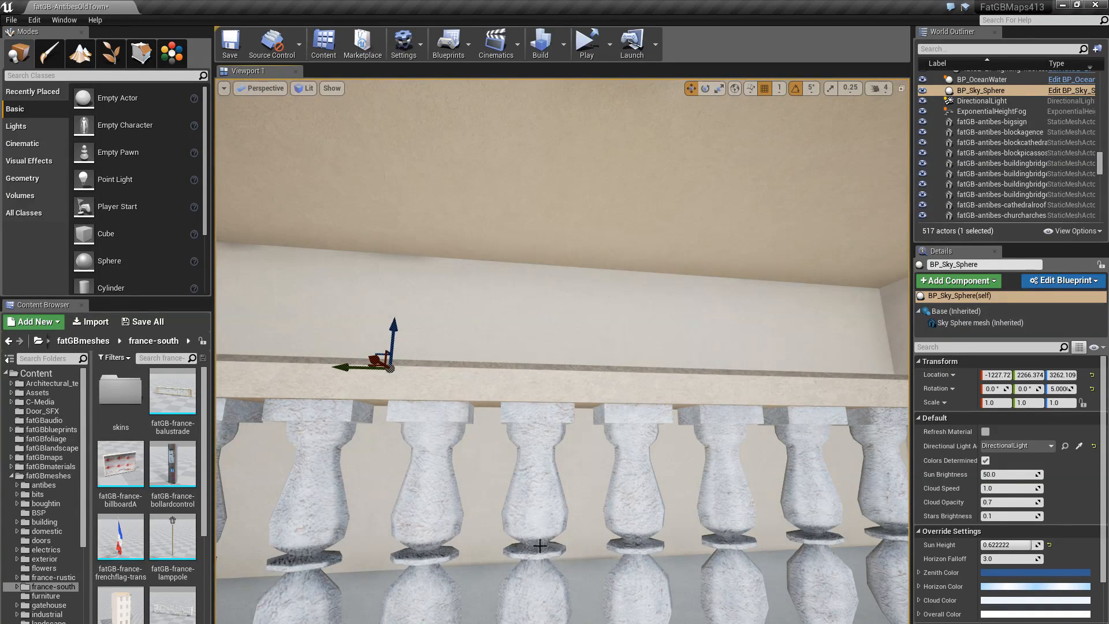
{"action": "left_click_drag", "start_coordinate": [679, 555], "coordinate": [664, 601]}
{"action": "right_click_drag", "start_coordinate": [664, 589], "coordinate": [670, 589]}
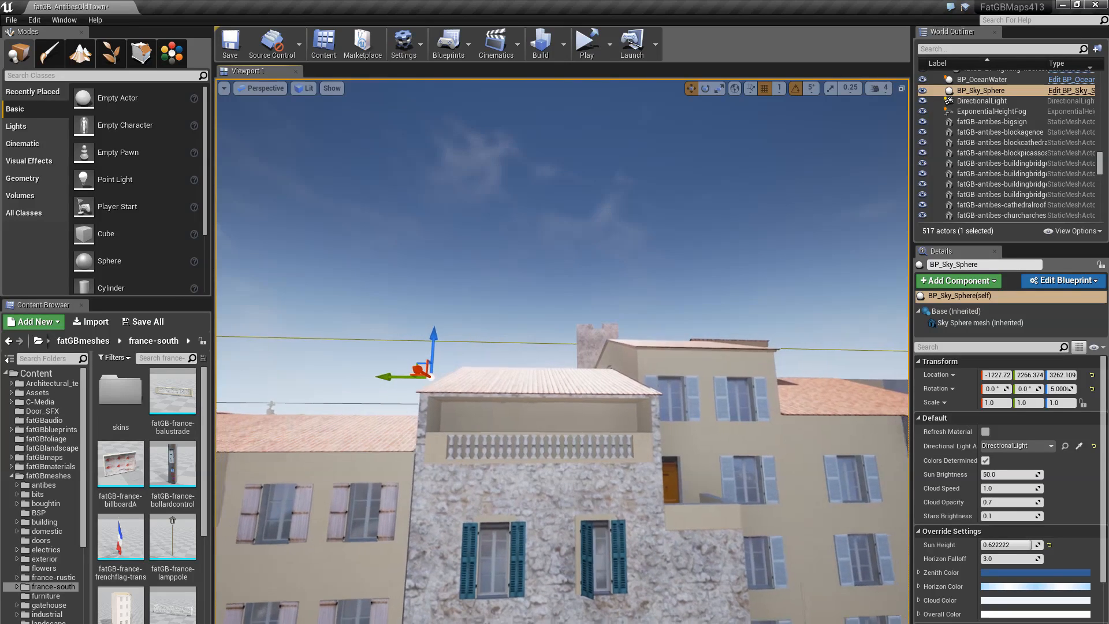
{"action": "right_click_drag", "start_coordinate": [670, 590], "coordinate": [671, 589]}
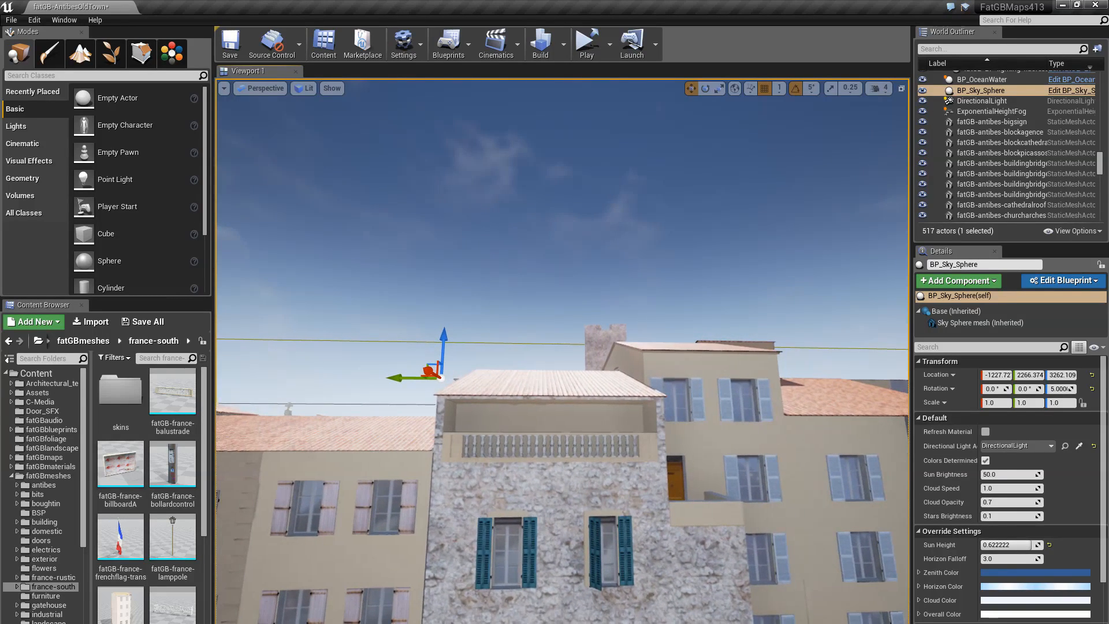
{"action": "right_click_drag", "start_coordinate": [671, 589], "coordinate": [674, 590]}
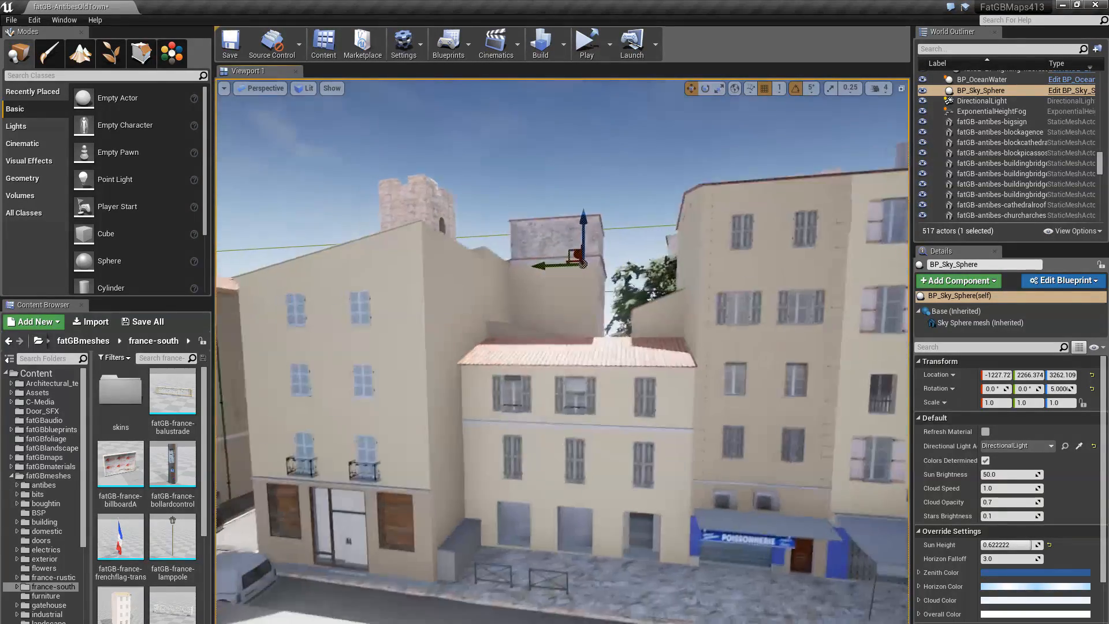
Inspect the shuttered upper window's recess and wrought-iron railing up close.
{"action": "key", "text": "w"}
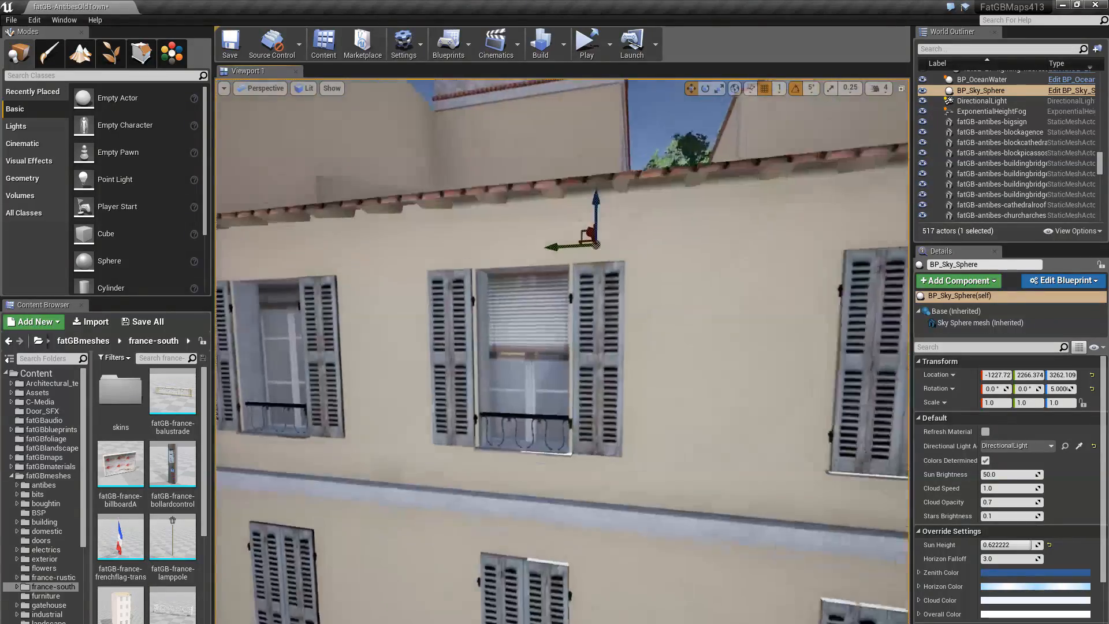
{"action": "key", "text": "w"}
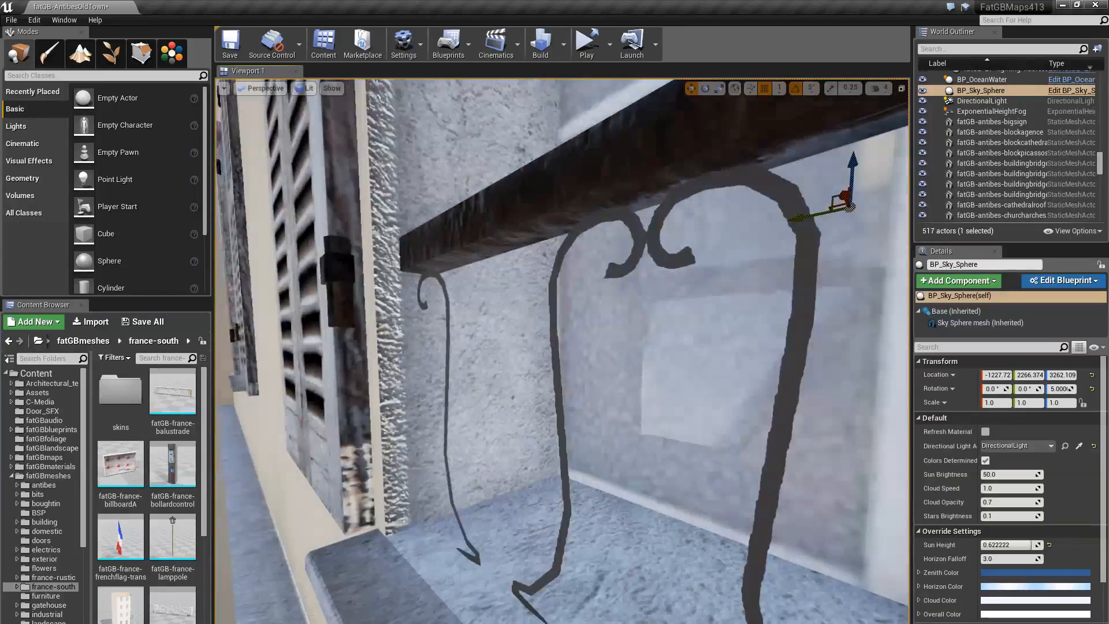
{"action": "key", "text": "w"}
Examine the wrought-iron terrace railing opposite the church from close up and from the lower steps.
{"action": "key", "text": "w"}
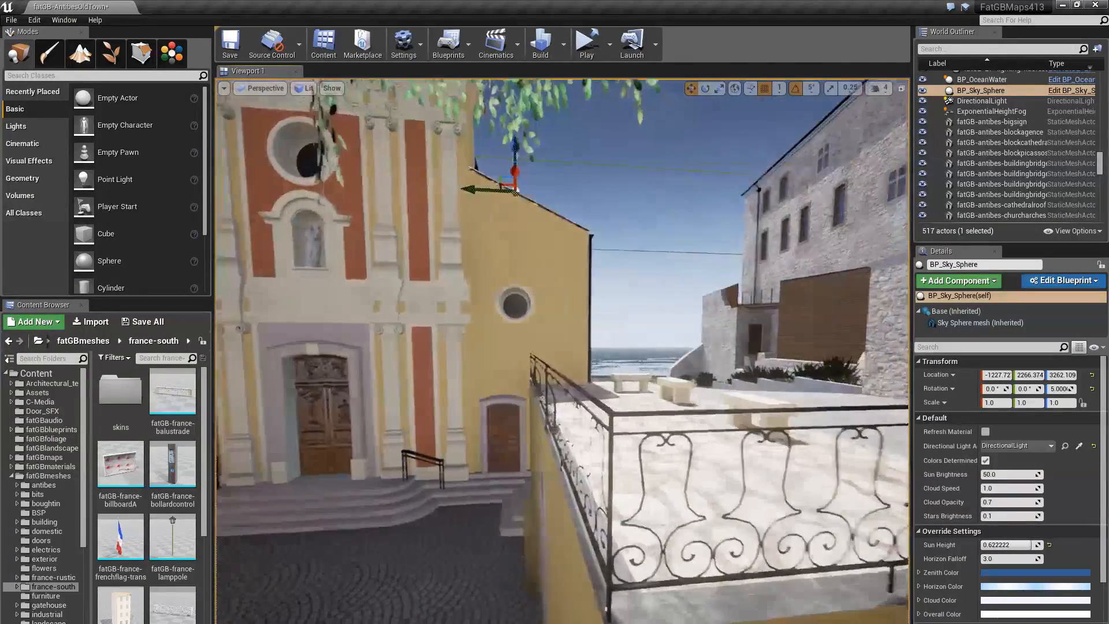
{"action": "key", "text": "w"}
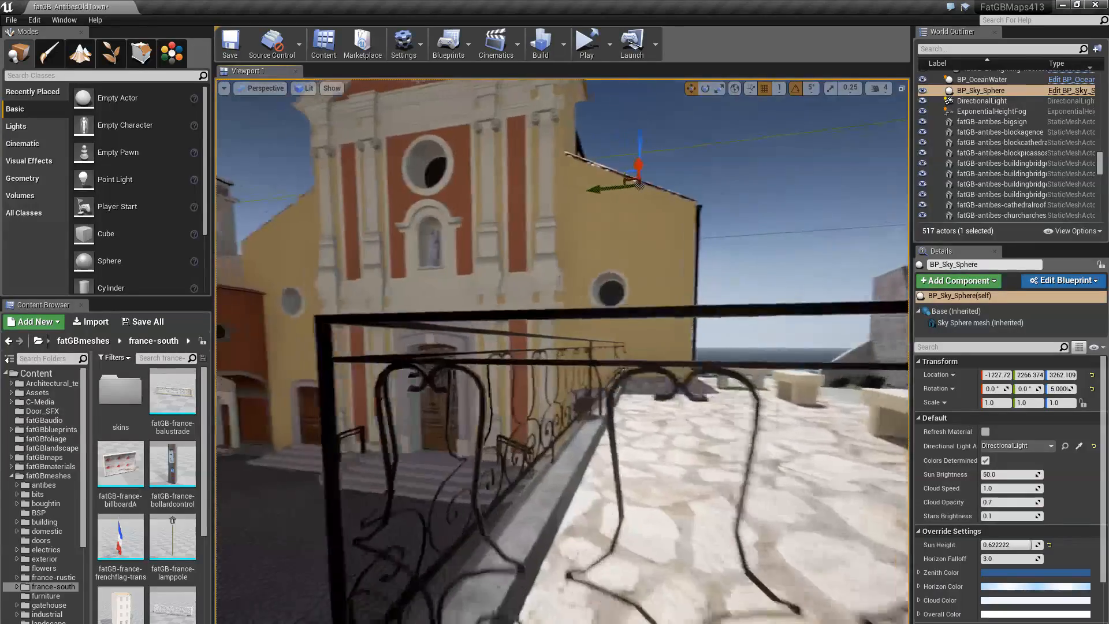
{"action": "key", "text": "w"}
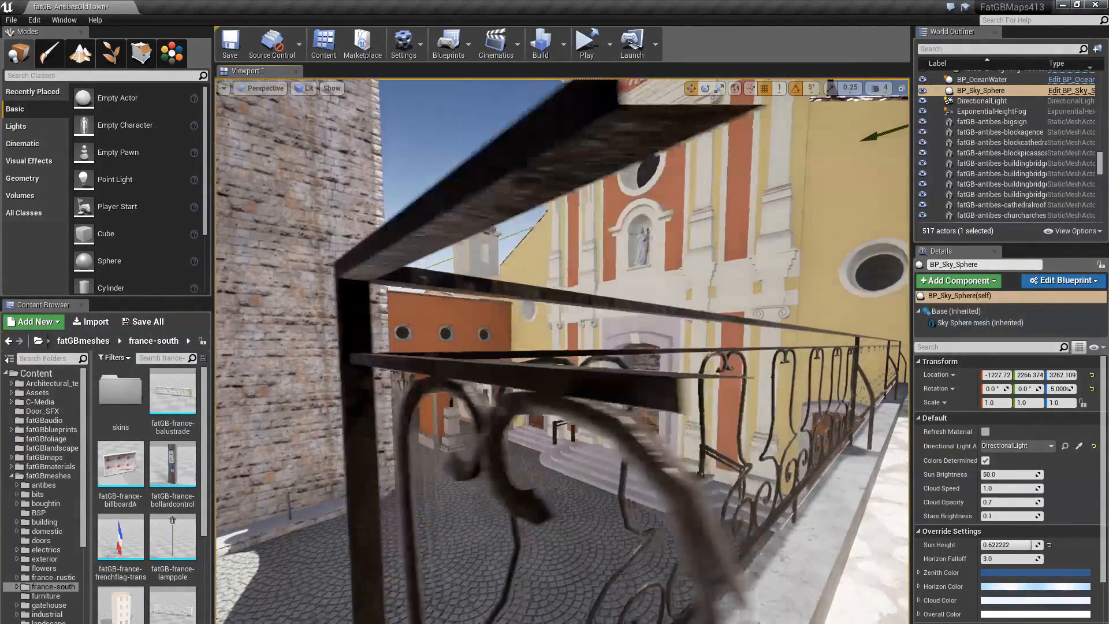
{"action": "key", "text": "s"}
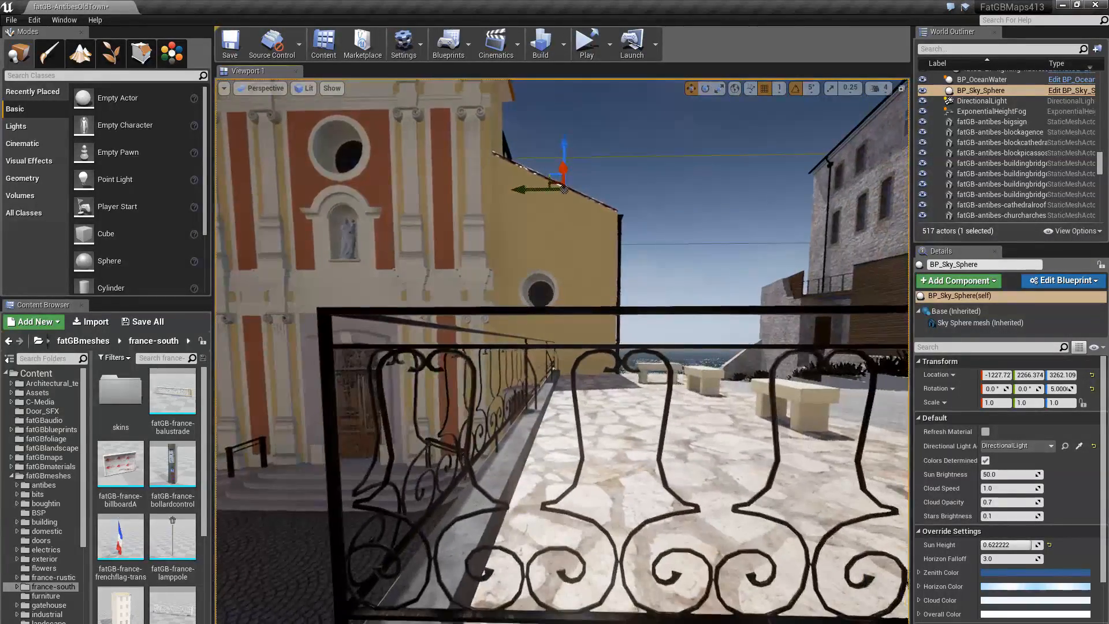
{"action": "key", "text": "s"}
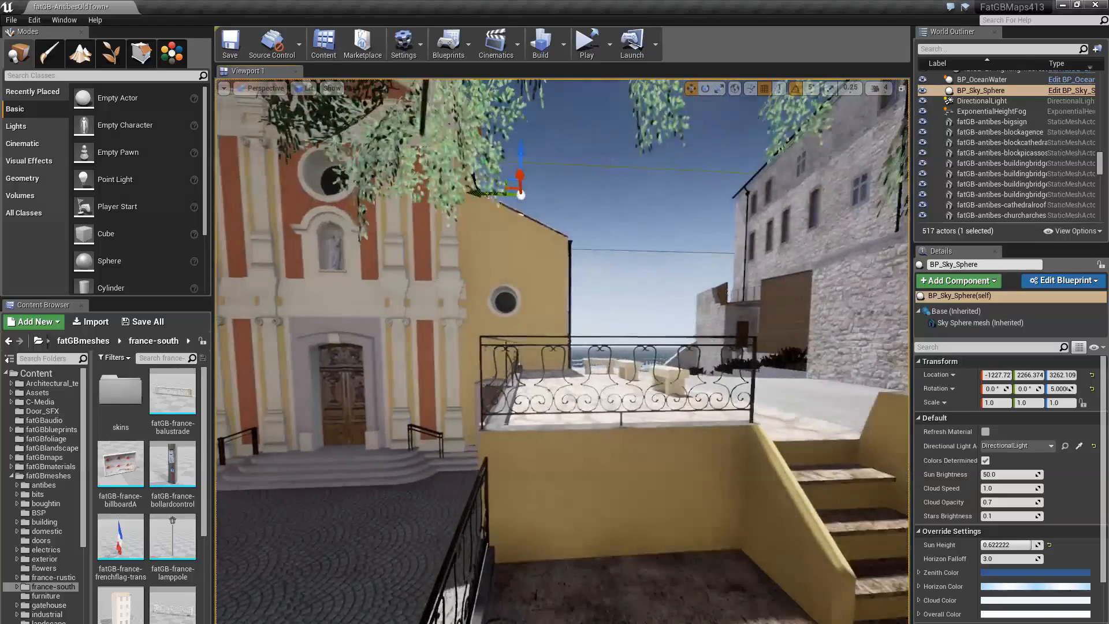
{"action": "key", "text": "s"}
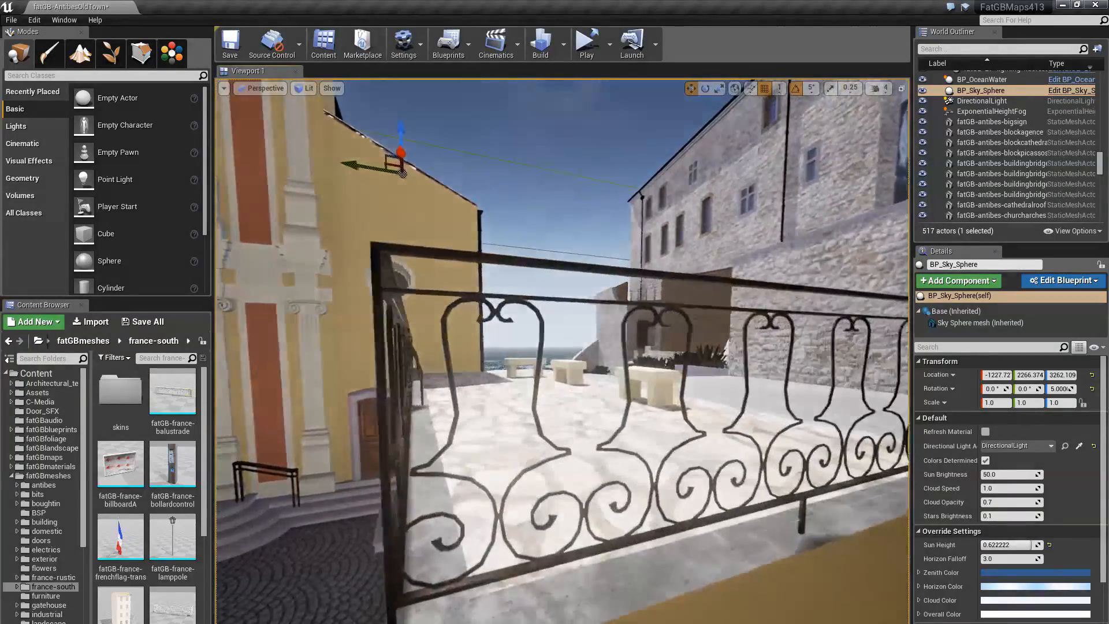
{"action": "key", "text": "w"}
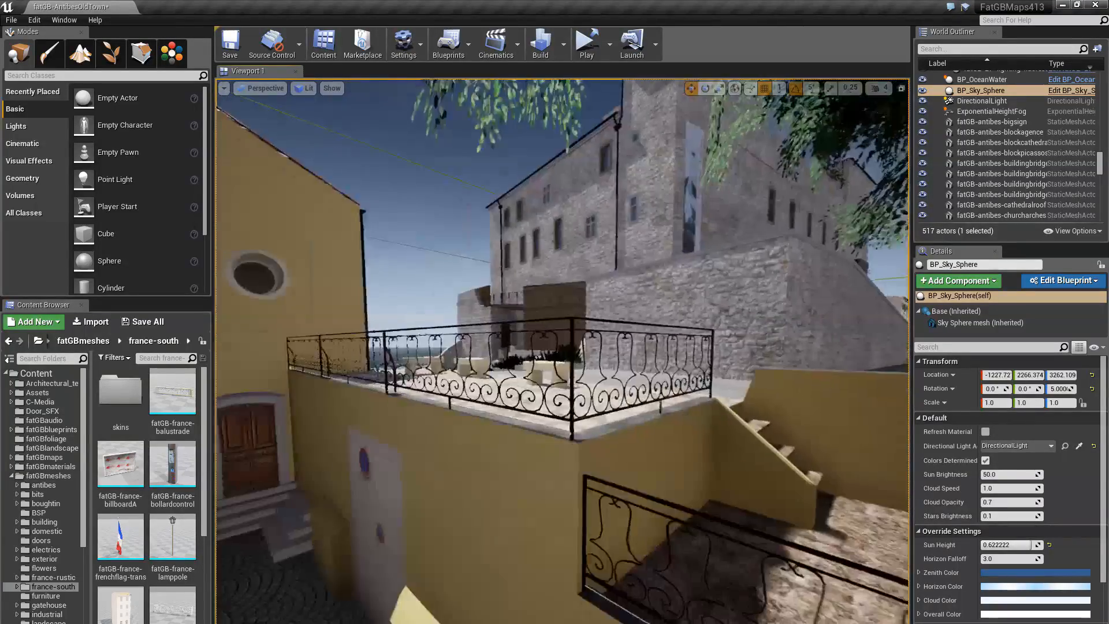
{"action": "key", "text": "s"}
{"action": "right_click_drag", "start_coordinate": [563, 351], "coordinate": [736, 352]}
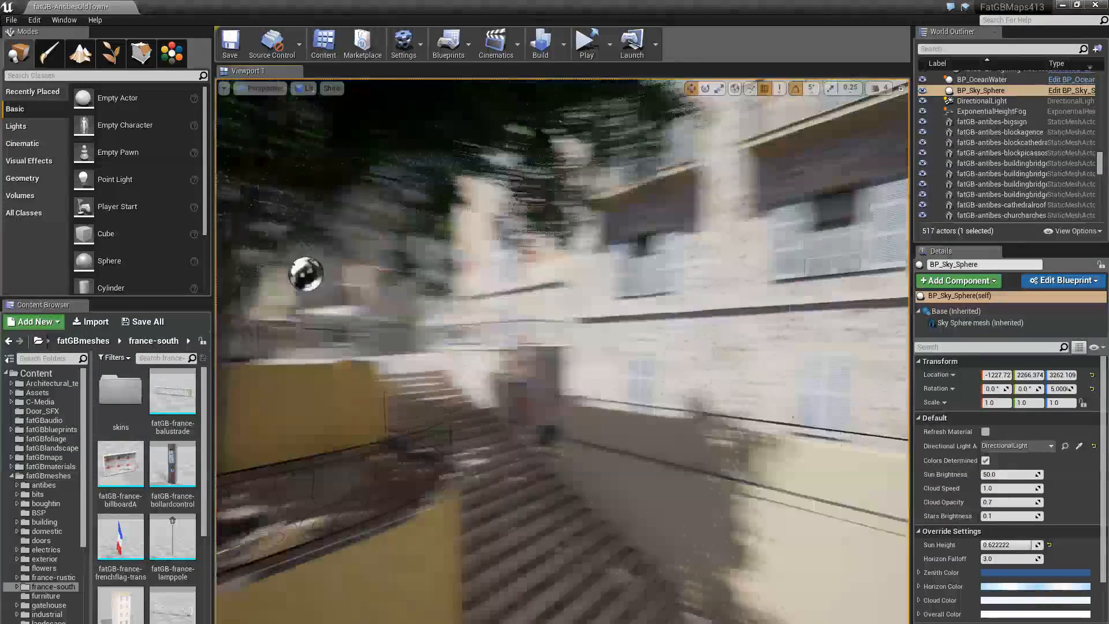
Inspect the curved iron railing and planter beside the stone-walled house, crossing the square from the steps.
{"action": "right_click_drag", "start_coordinate": [563, 352], "coordinate": [389, 351]}
{"action": "key", "text": "w"}
{"action": "key", "text": "s"}
{"action": "right_click_drag", "start_coordinate": [562, 351], "coordinate": [442, 357]}
{"action": "key", "text": "w"}
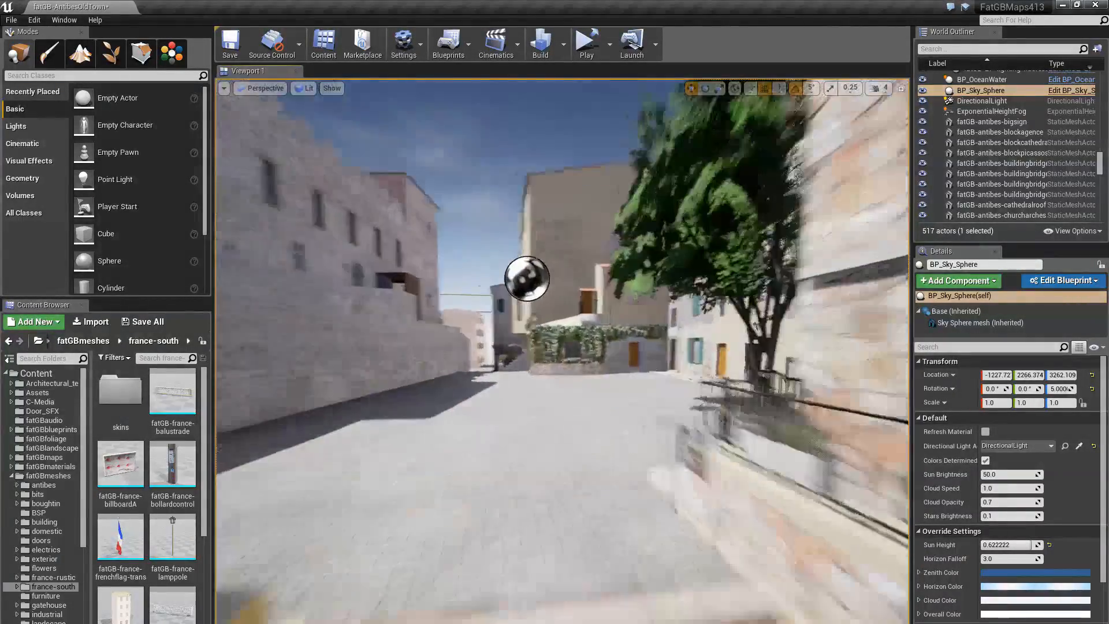
{"action": "key", "text": "w"}
{"action": "right_click_drag", "start_coordinate": [562, 351], "coordinate": [805, 347]}
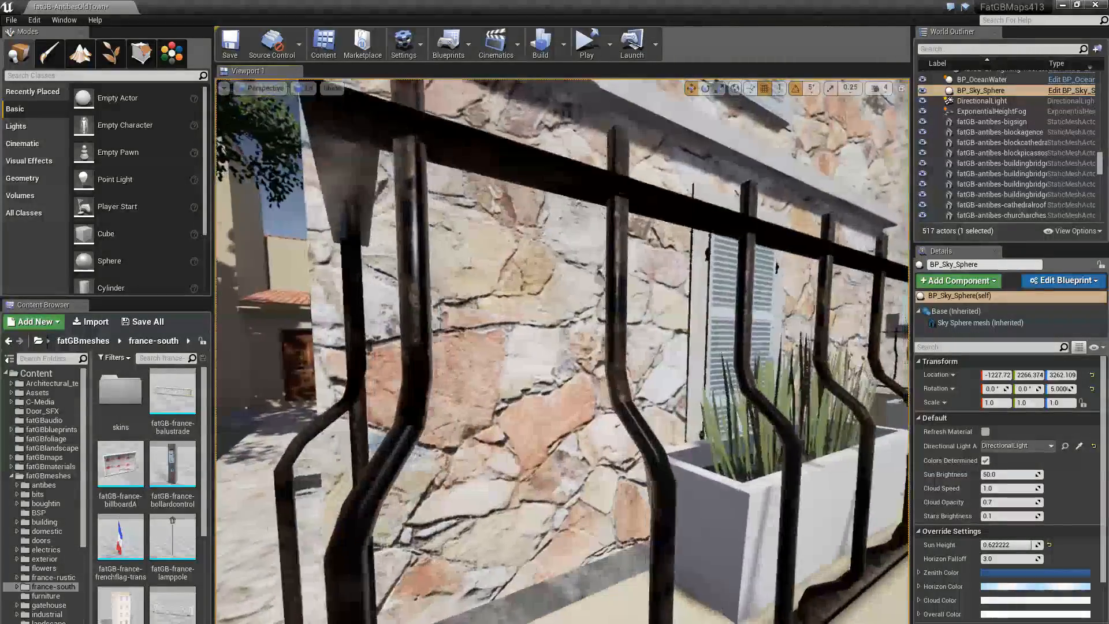
Look over the sunlit square's facades and tower, continuing to the white seafront building's upper balcony.
{"action": "key", "text": "w"}
{"action": "right_click_drag", "start_coordinate": [563, 351], "coordinate": [355, 346]}
{"action": "key", "text": "s"}
{"action": "key", "text": "w"}
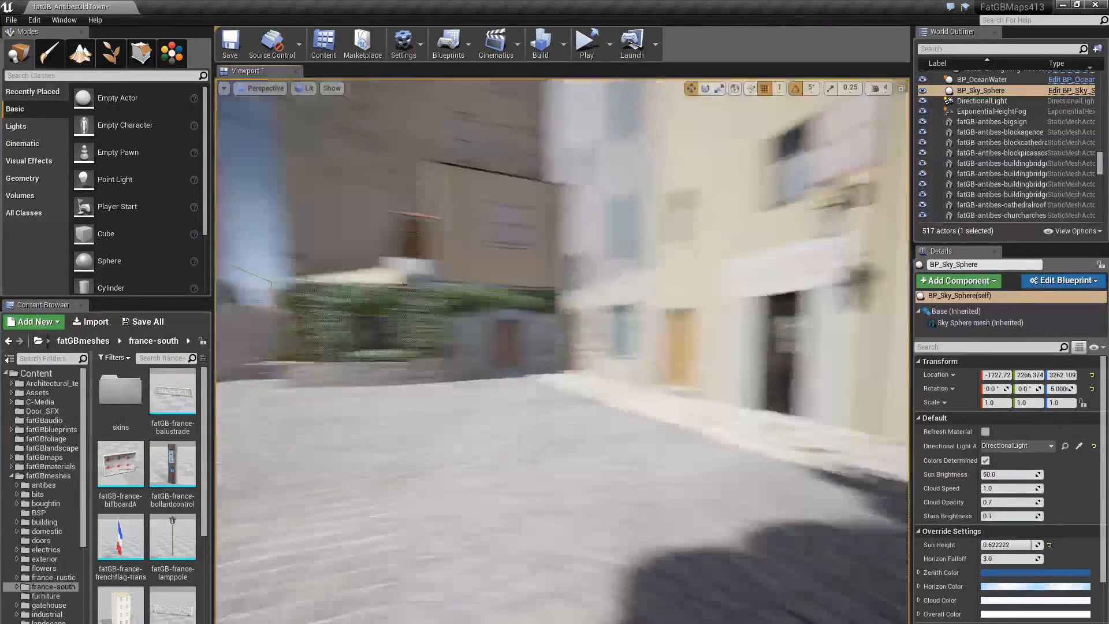
{"action": "right_click_drag", "start_coordinate": [563, 351], "coordinate": [401, 351]}
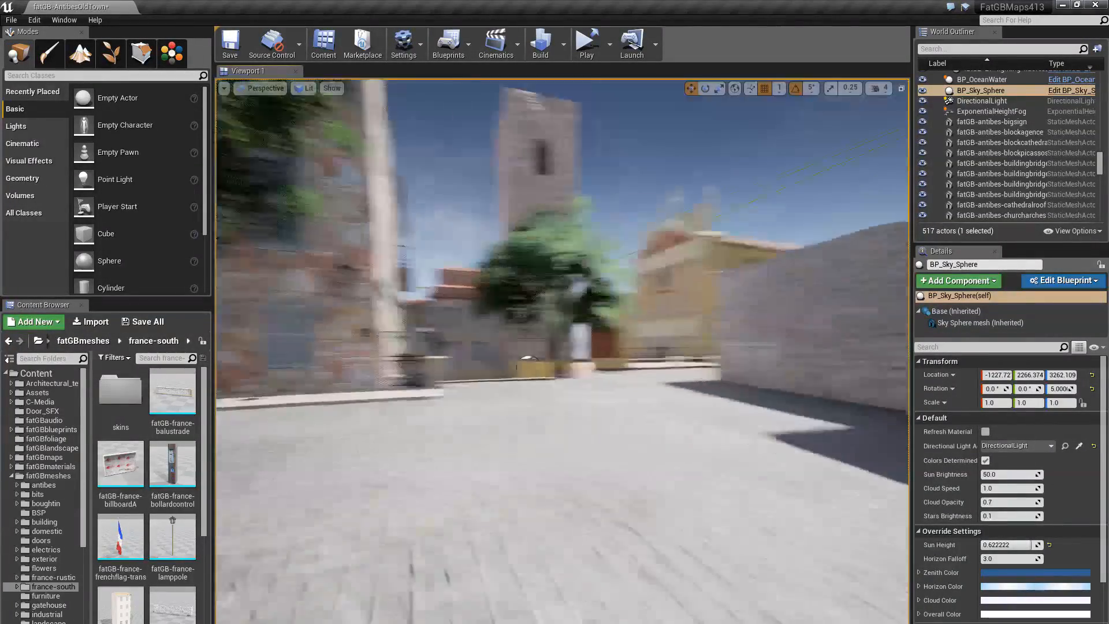
{"action": "key", "text": "w"}
{"action": "right_click_drag", "start_coordinate": [563, 351], "coordinate": [390, 352]}
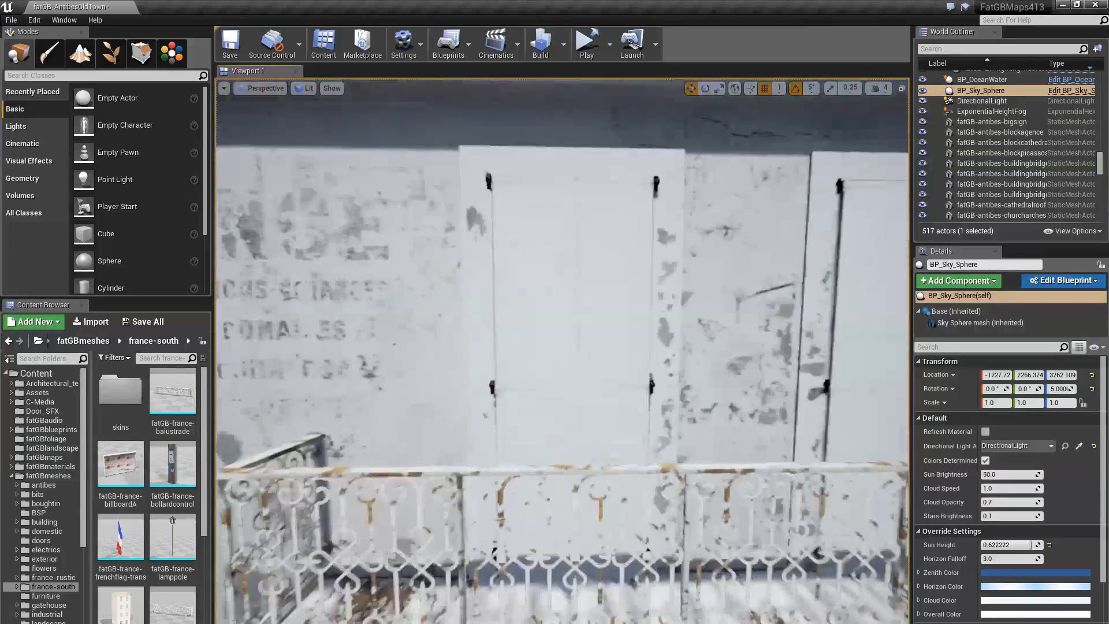
Inspect the peeling Agence facade and its balcony from along the balcony floor and from the street.
{"action": "right_click_drag", "start_coordinate": [563, 351], "coordinate": [632, 351]}
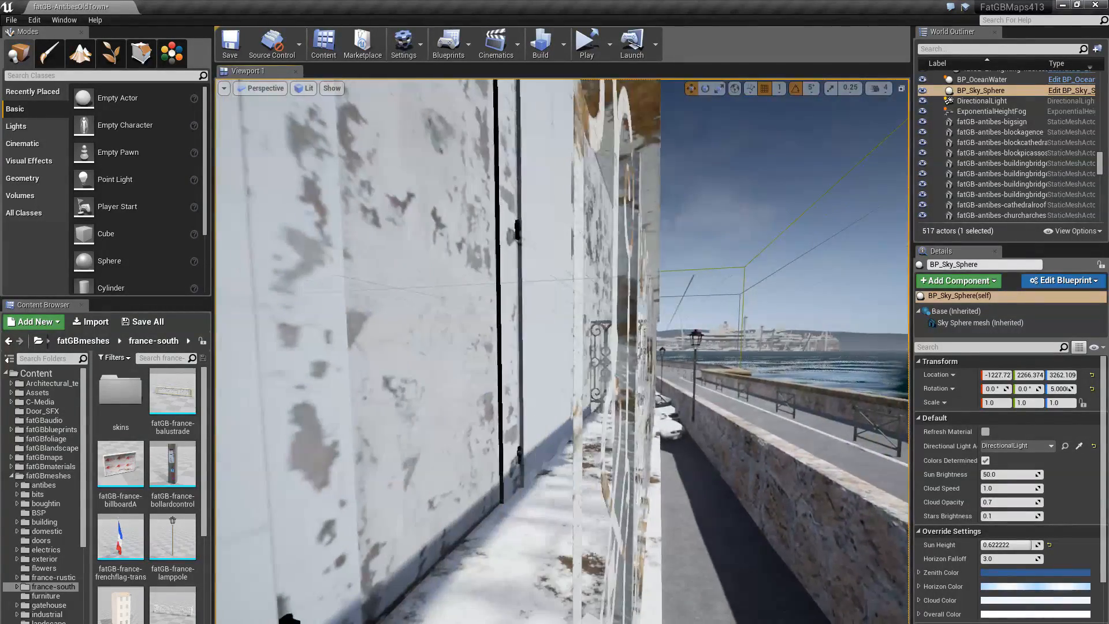
{"action": "key", "text": "d"}
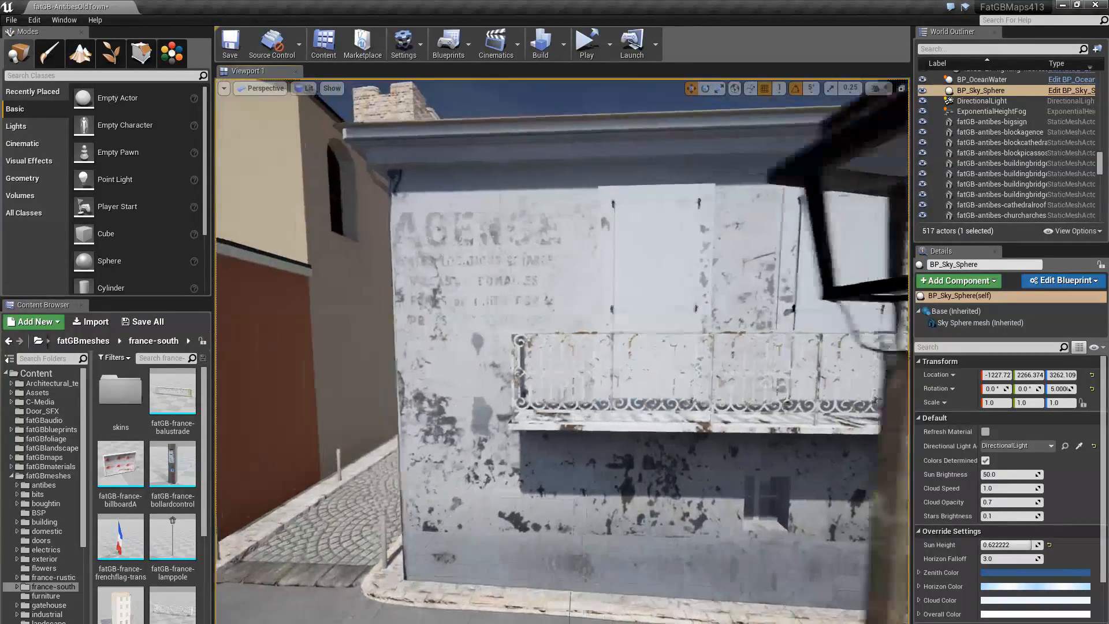
{"action": "key", "text": "d"}
{"action": "mouse_move", "coordinate": [563, 351]}
{"action": "right_mouse_down"}
{"action": "mouse_move", "coordinate": [614, 351]}
{"action": "mouse_move", "coordinate": [557, 351]}
{"action": "right_mouse_up"}
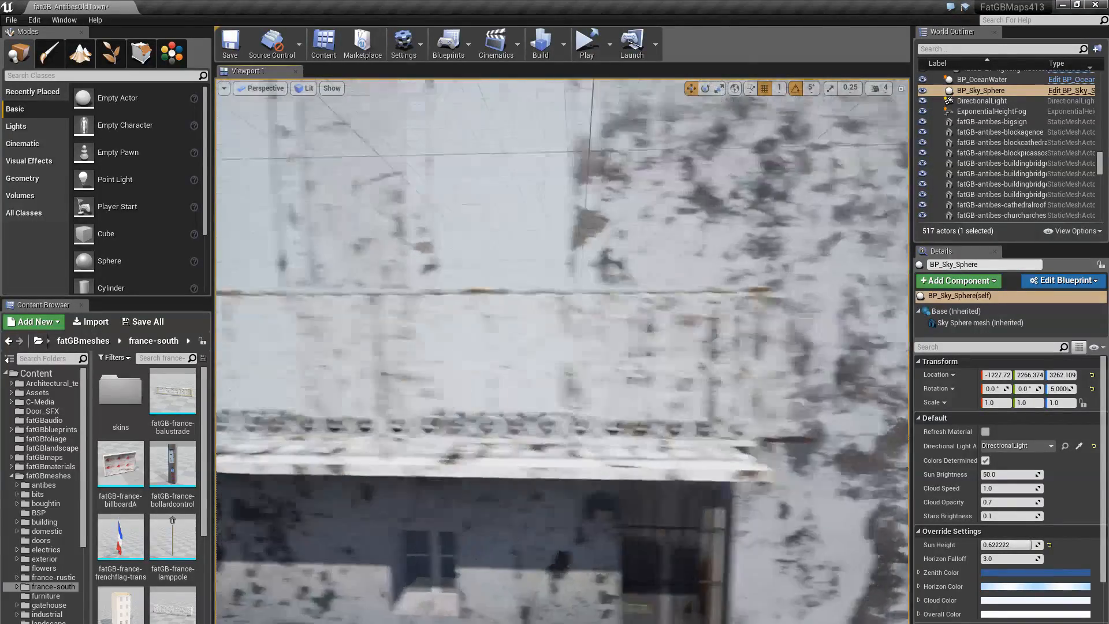
{"action": "right_click_drag", "start_coordinate": [528, 301], "coordinate": [524, 301]}
{"action": "key", "text": "a"}
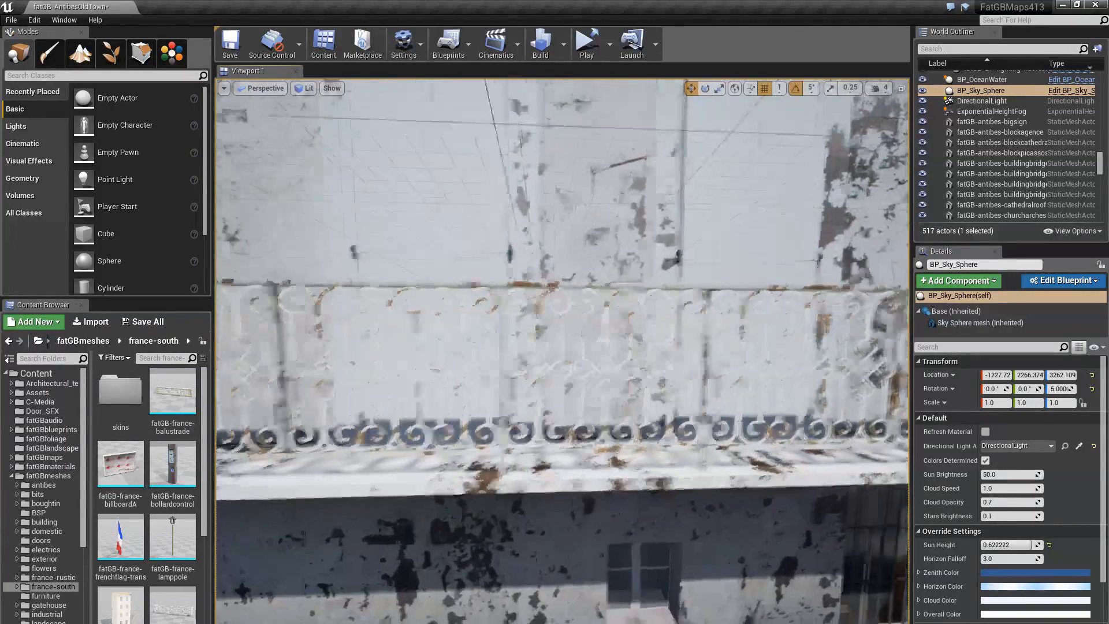
Examine the Agence balcony's rusty ornamental railing from a distance and up close.
{"action": "key", "text": "s"}
{"action": "right_click_drag", "start_coordinate": [563, 351], "coordinate": [499, 321]}
{"action": "key", "text": "w"}
{"action": "key", "text": "s"}
{"action": "key", "text": "s"}
{"action": "right_click_drag", "start_coordinate": [664, 374], "coordinate": [618, 422]}
{"action": "key", "text": "w"}
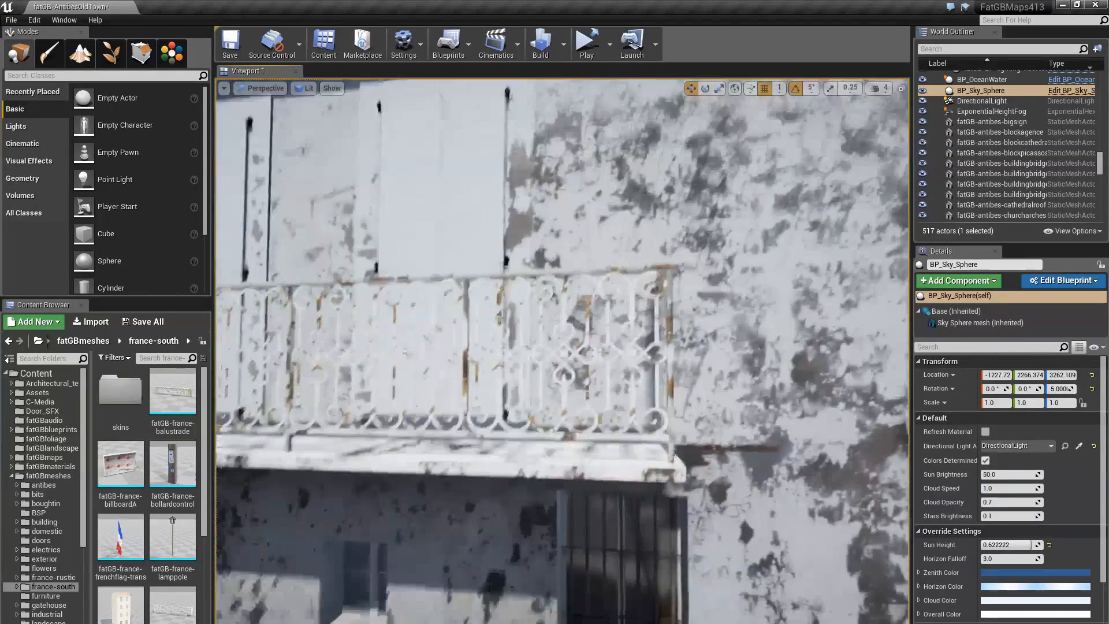
{"action": "key", "text": "w"}
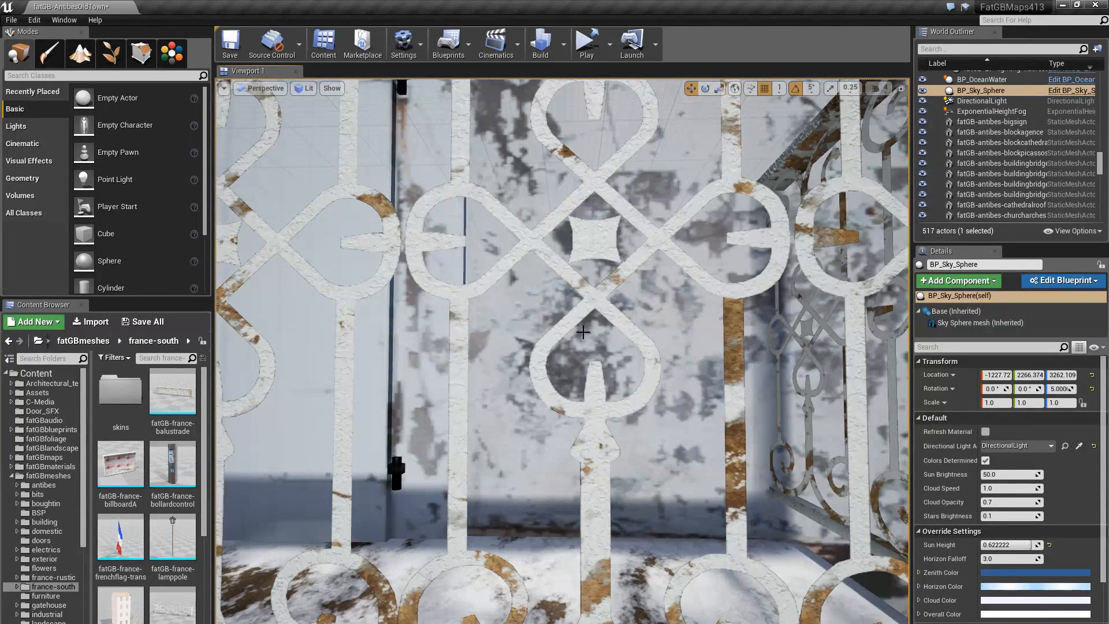
Examine the square's shuttered facades and the scrolled iron window grille, then view the outdoor staircase with the orange door.
{"action": "key", "text": "s"}
{"action": "right_click_drag", "start_coordinate": [562, 351], "coordinate": [607, 350]}
{"action": "key", "text": "w"}
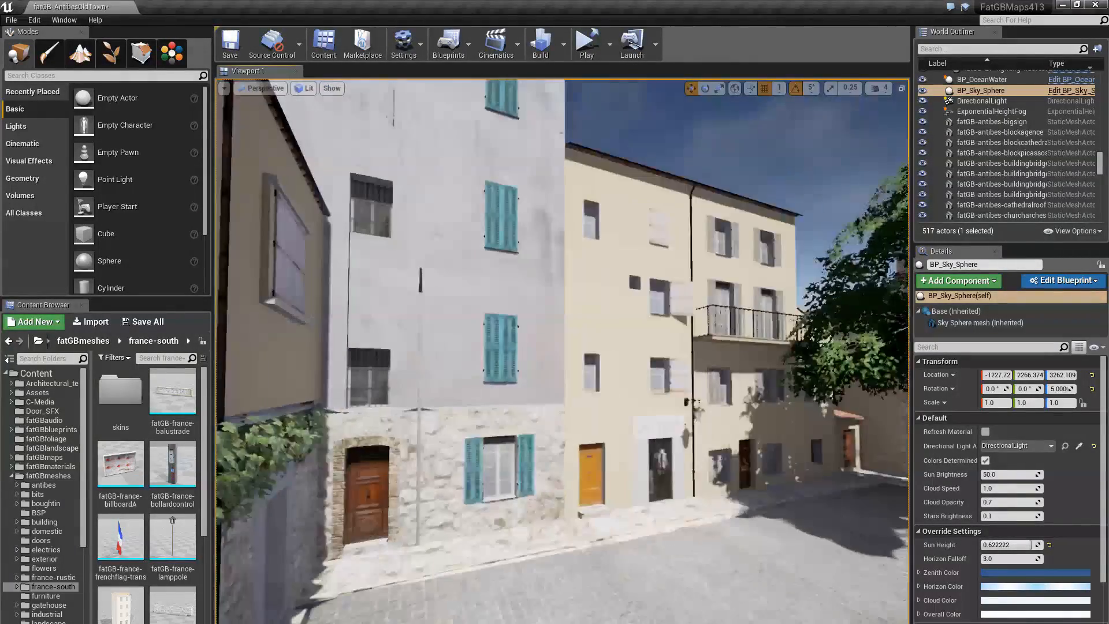
{"action": "right_click_drag", "start_coordinate": [563, 349], "coordinate": [491, 373]}
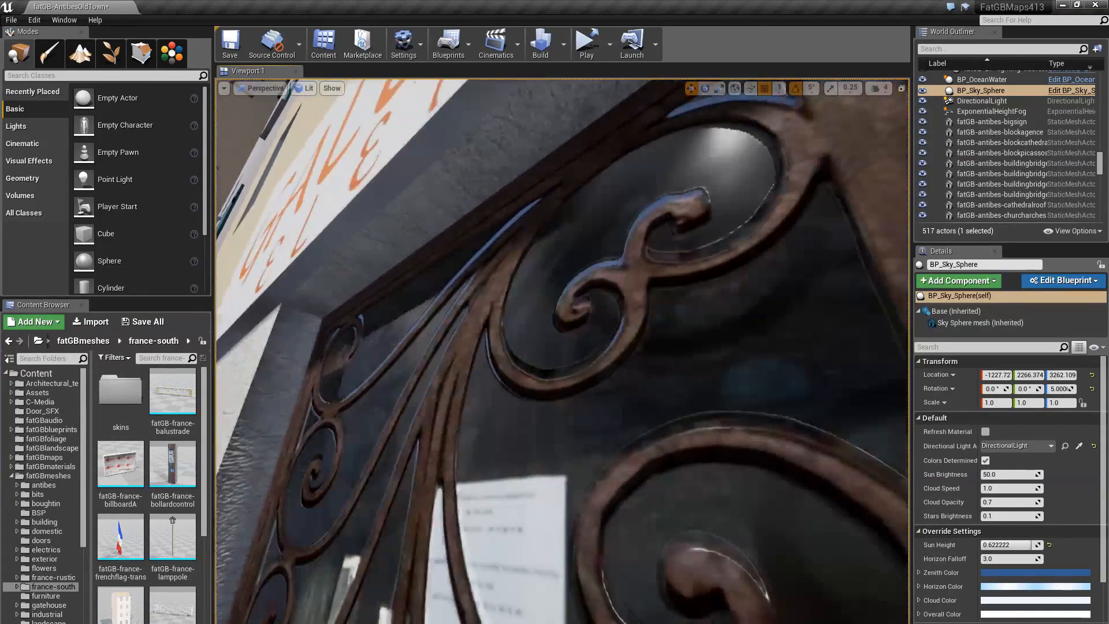
{"action": "right_click_drag", "start_coordinate": [563, 351], "coordinate": [535, 312]}
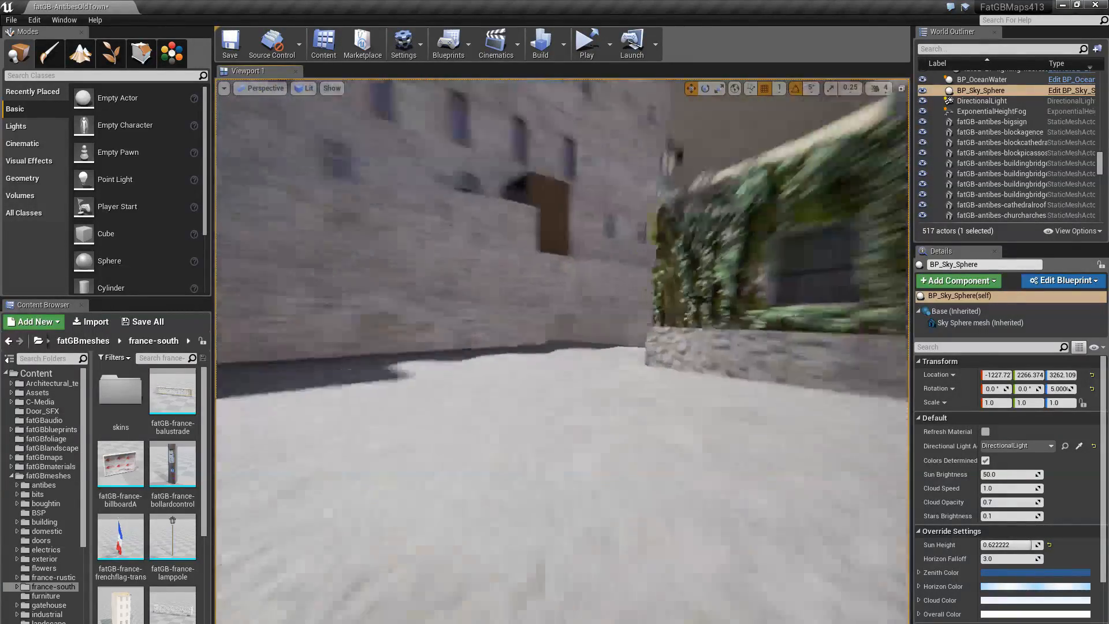
{"action": "right_click_drag", "start_coordinate": [563, 351], "coordinate": [627, 372]}
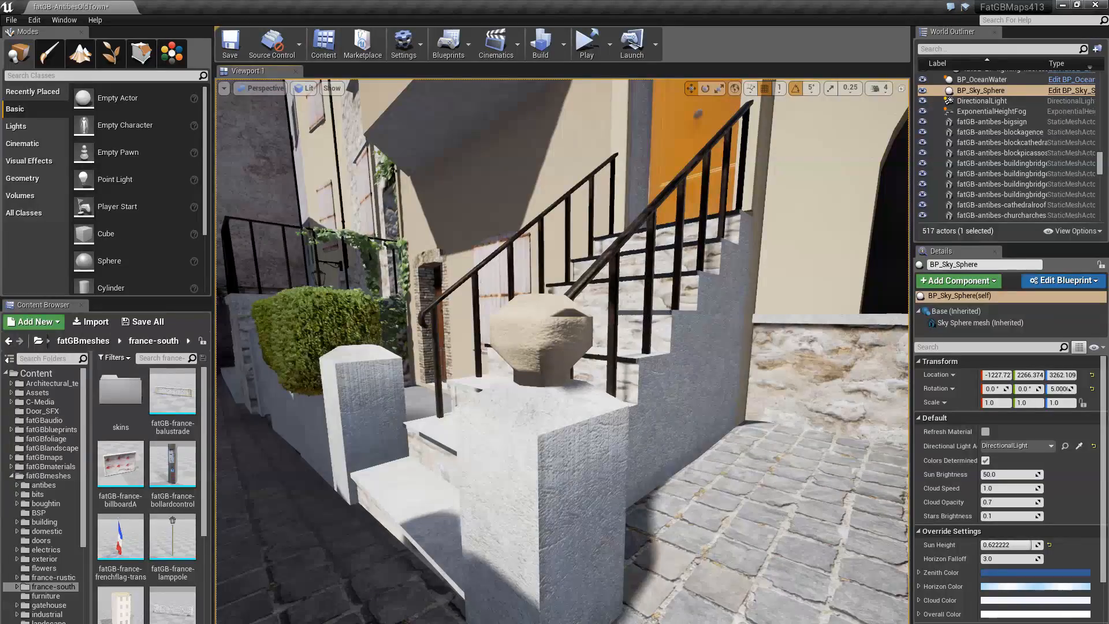
Examine the carved stone ball on the staircase's front pillar from several angles and distances.
{"action": "right_click_drag", "start_coordinate": [574, 518], "coordinate": [484, 507]}
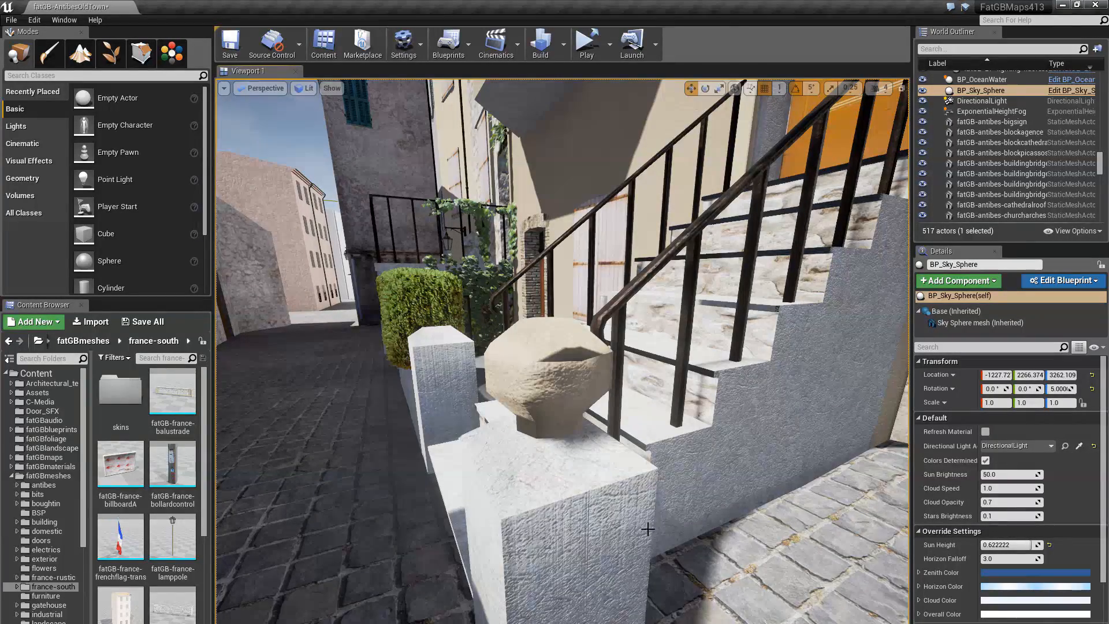
{"action": "scroll", "coordinate": [551, 391], "scroll_direction": "up", "scroll_amount": 3}
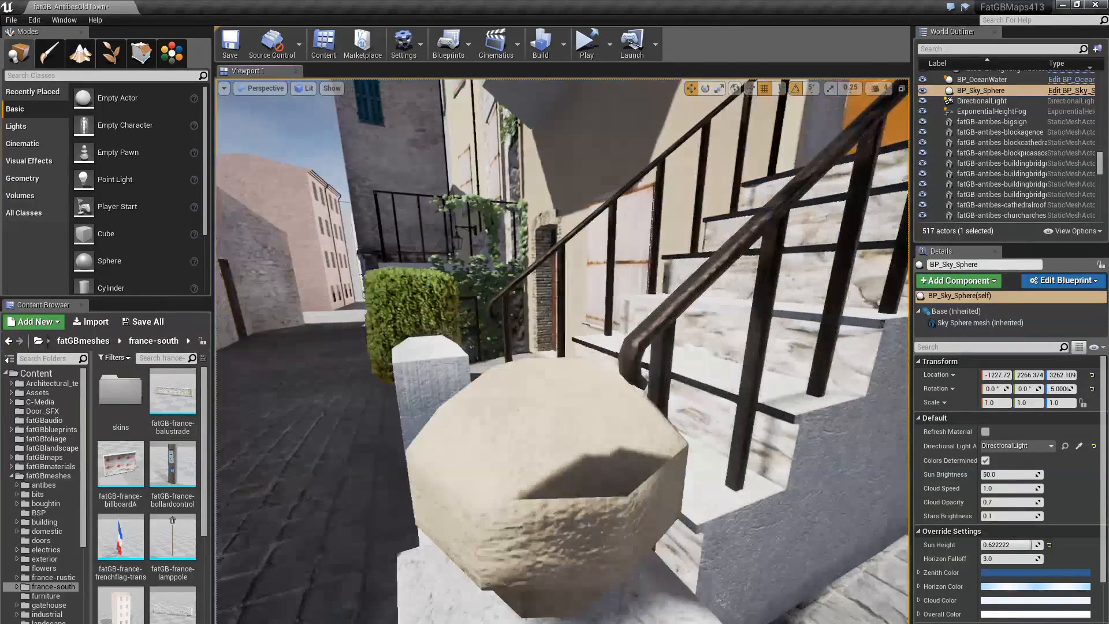
{"action": "right_click_drag", "start_coordinate": [565, 497], "coordinate": [595, 491]}
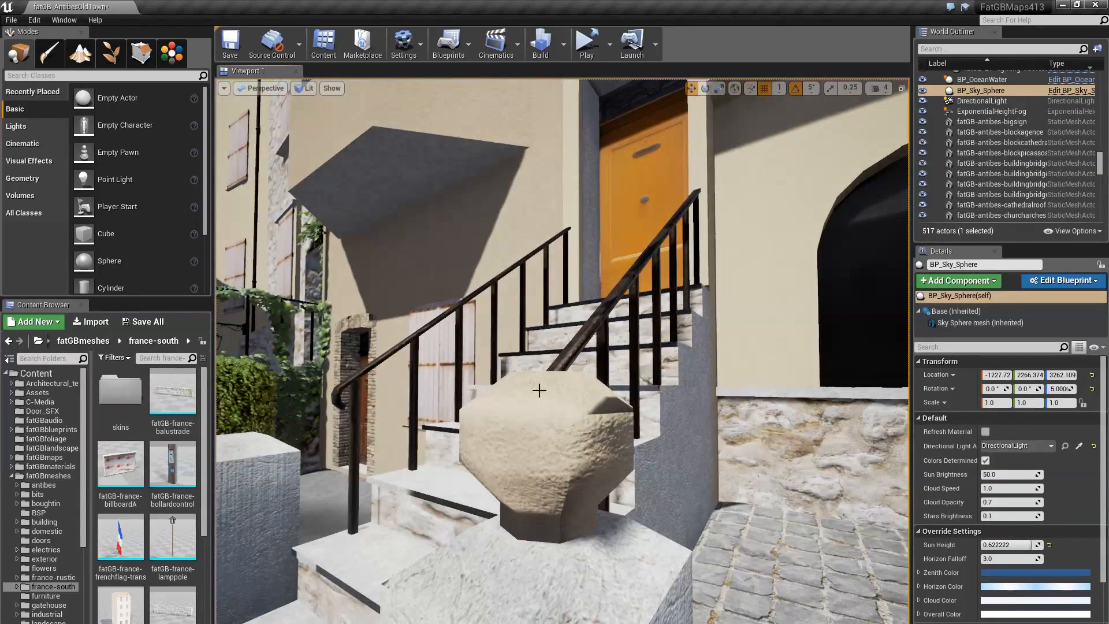
{"action": "scroll", "coordinate": [532, 482], "scroll_direction": "down", "scroll_amount": 3}
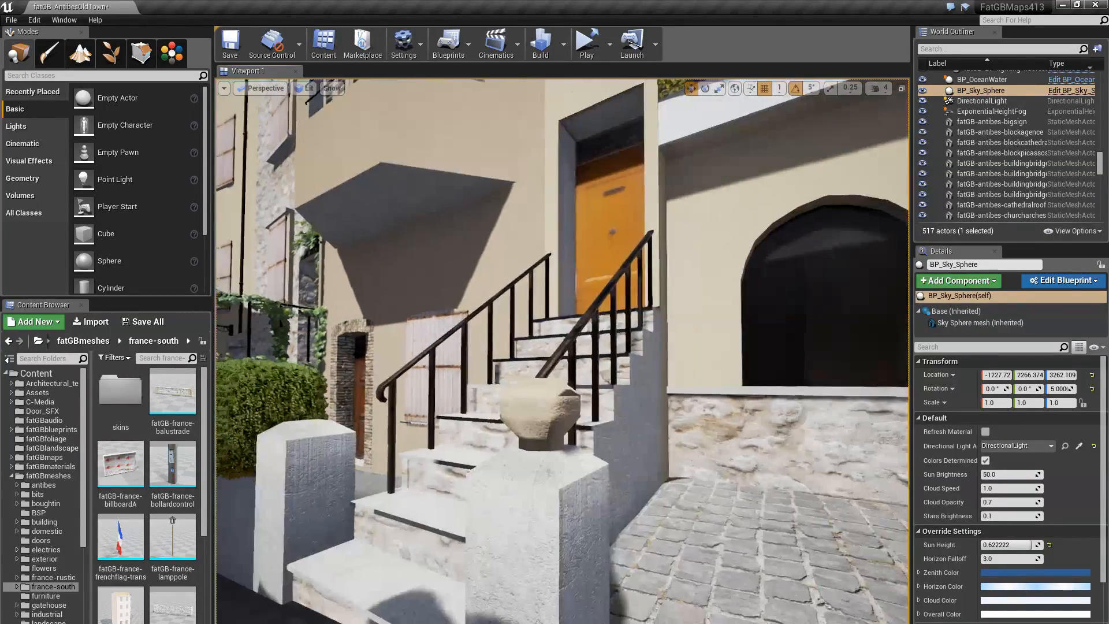
{"action": "right_click_drag", "start_coordinate": [533, 482], "coordinate": [425, 423]}
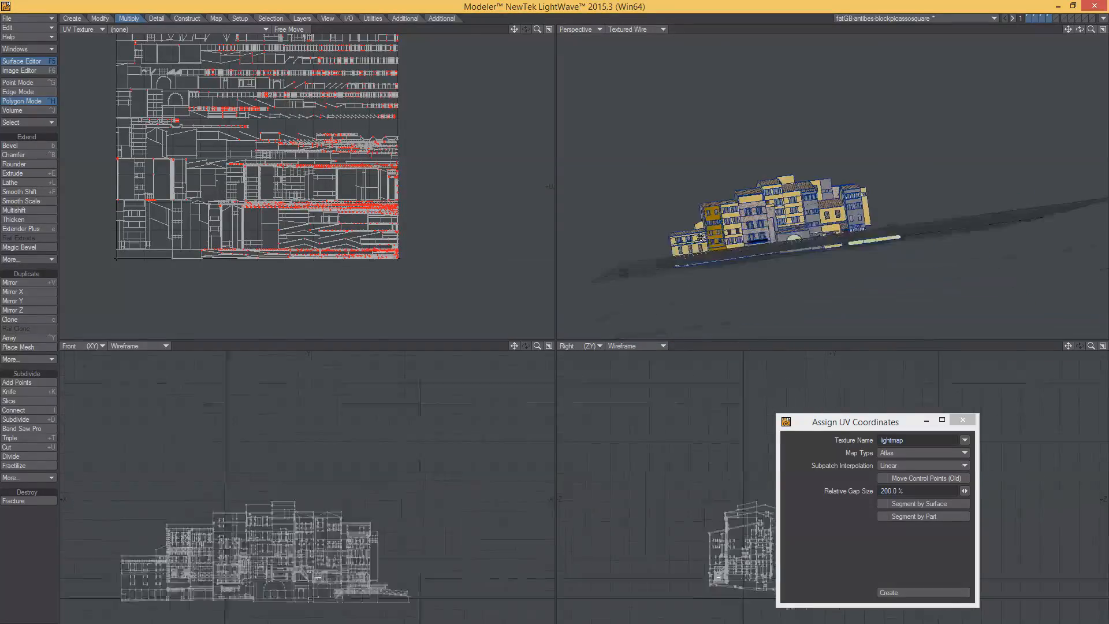
Switch to LightWave Modeler and select the stone ball on the staircase's front pillar.
{"action": "left_click_drag", "start_coordinate": [791, 226], "coordinate": [754, 237], "text": "alt"}
{"action": "scroll", "coordinate": [753, 236], "scroll_direction": "up", "scroll_amount": 10}
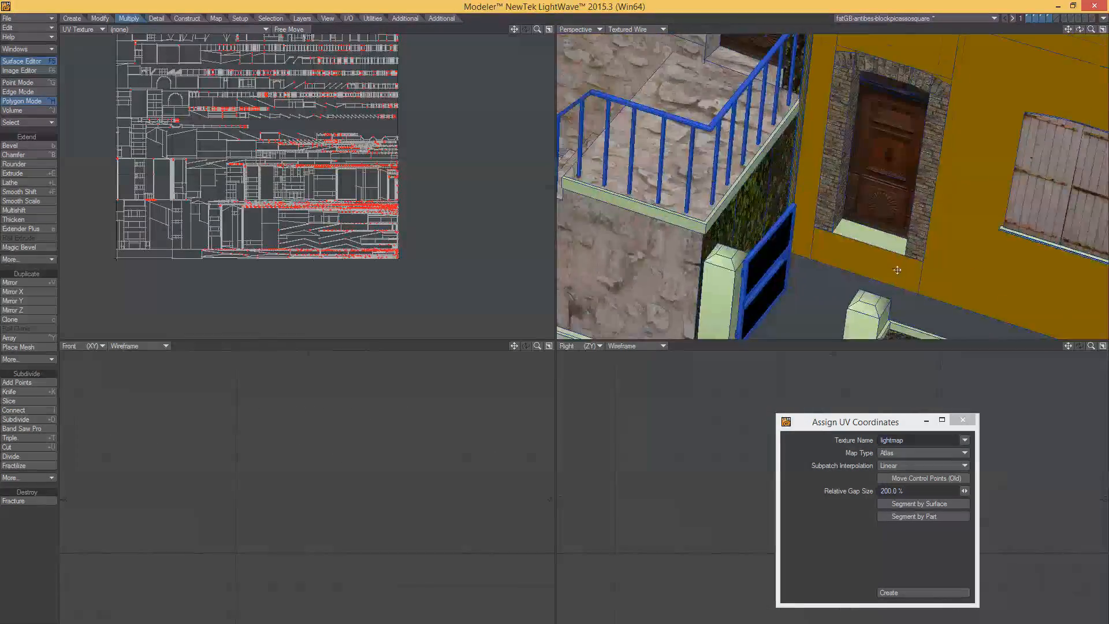
{"action": "left_click_drag", "start_coordinate": [896, 267], "coordinate": [508, 155], "text": "alt+shift"}
{"action": "scroll", "coordinate": [753, 215], "scroll_direction": "up", "scroll_amount": 6}
{"action": "scroll", "coordinate": [753, 214], "scroll_direction": "down", "scroll_amount": 3}
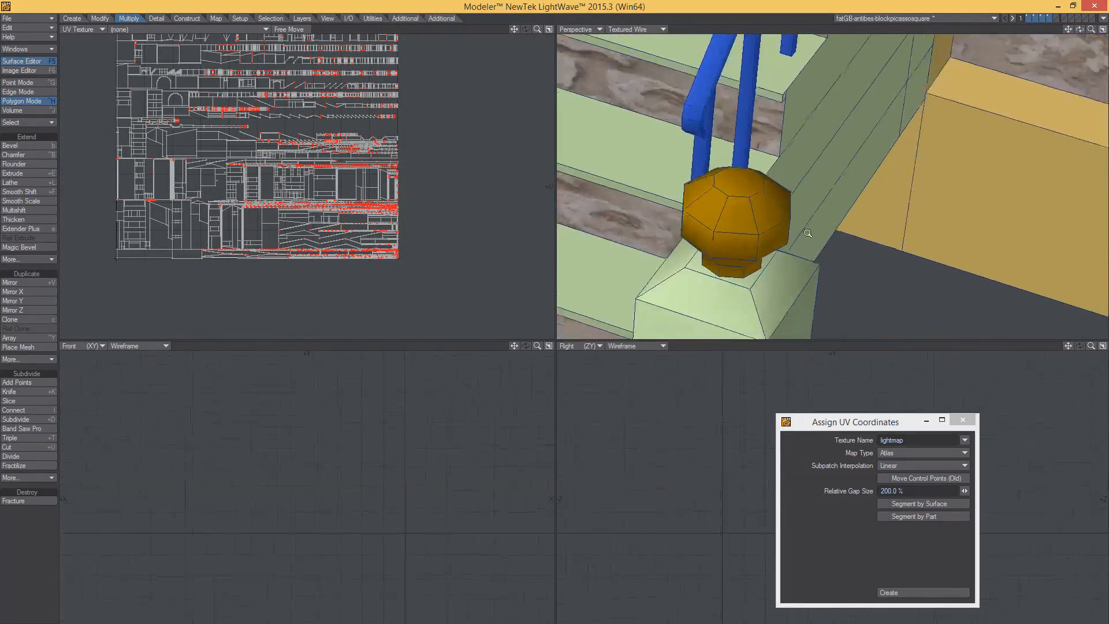
{"action": "left_click", "coordinate": [742, 196]}
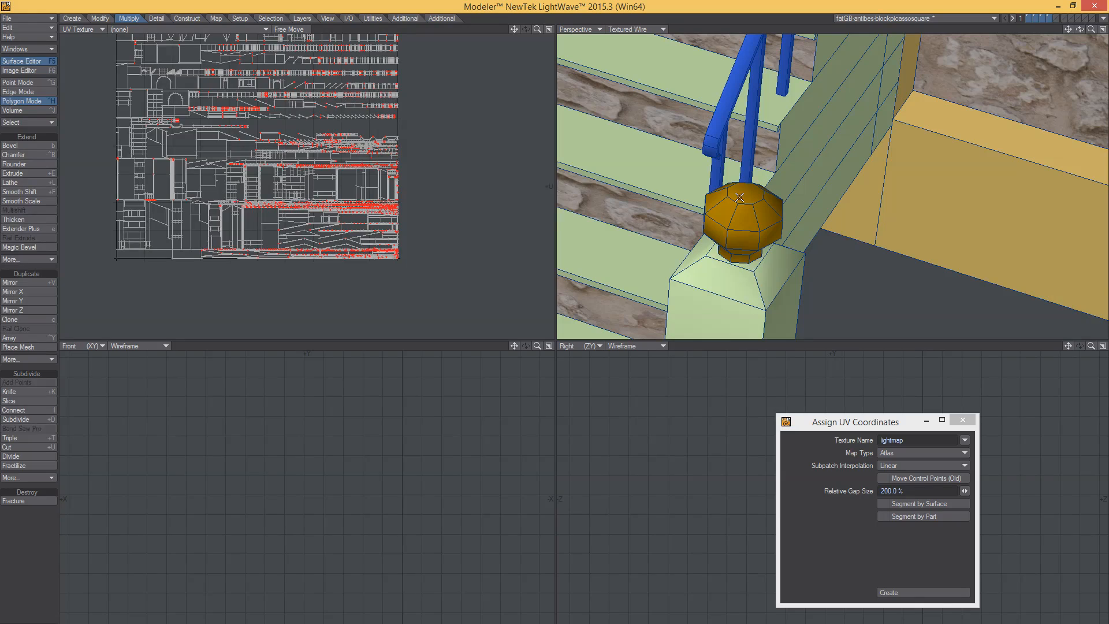
{"action": "scroll", "coordinate": [730, 245], "scroll_direction": "down", "scroll_amount": 5}
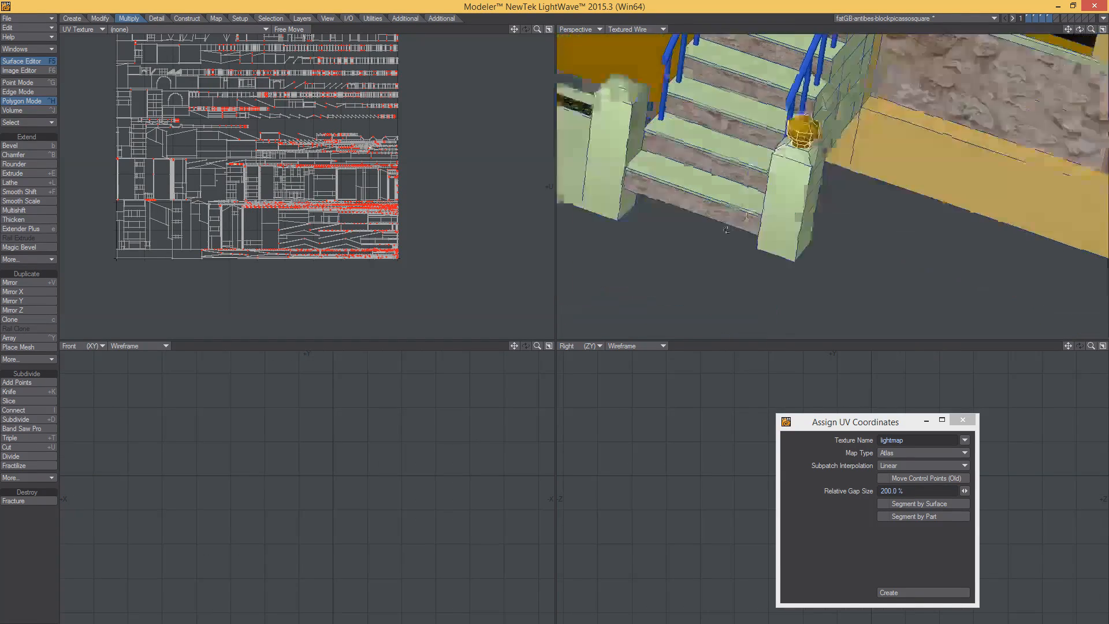
Reselect the stone ball by picking its top polygon and extending the selection to all connected polygons.
{"action": "left_click_drag", "start_coordinate": [729, 244], "coordinate": [686, 181], "text": "alt"}
{"action": "left_click_drag", "start_coordinate": [624, 213], "coordinate": [721, 249], "text": "ctrl+alt"}
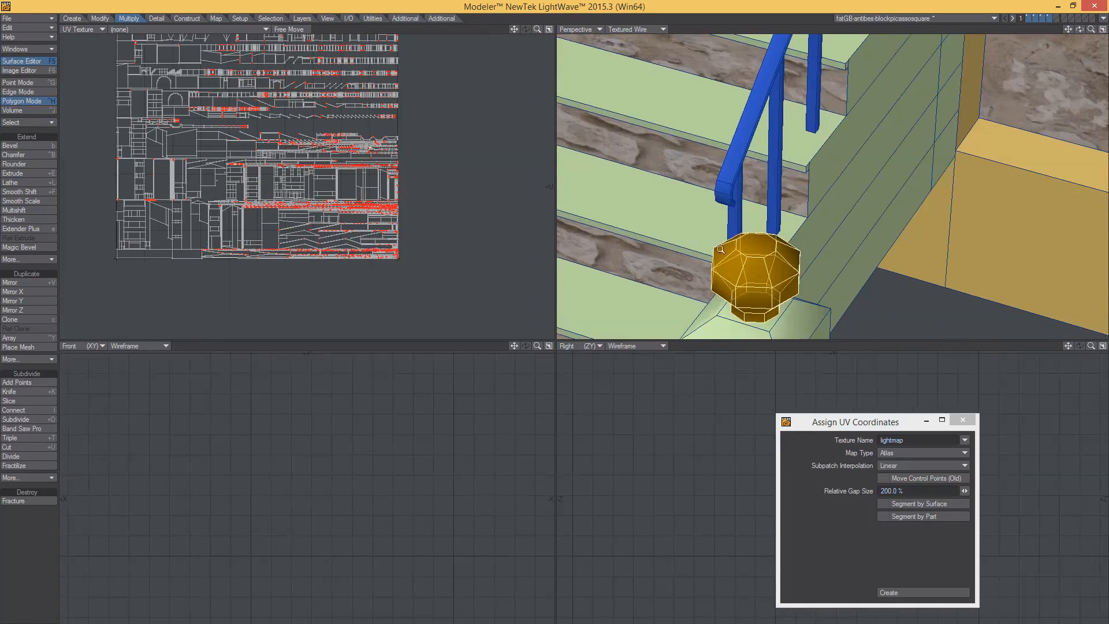
{"action": "left_click", "coordinate": [758, 247]}
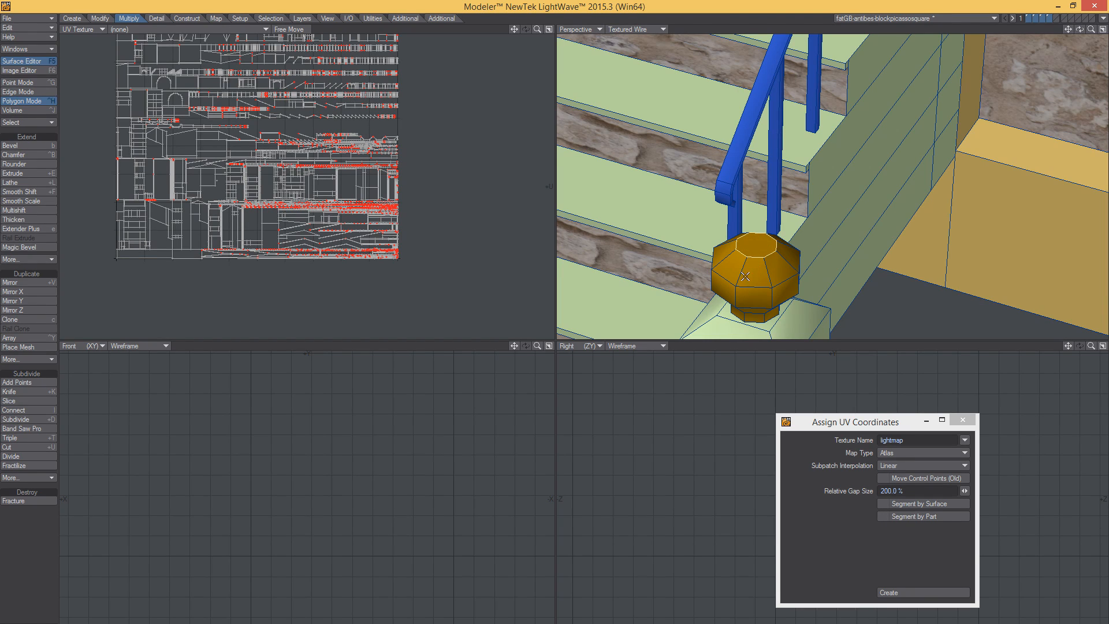
{"action": "key", "text": "slash"}
{"action": "key", "text": "bracketright"}
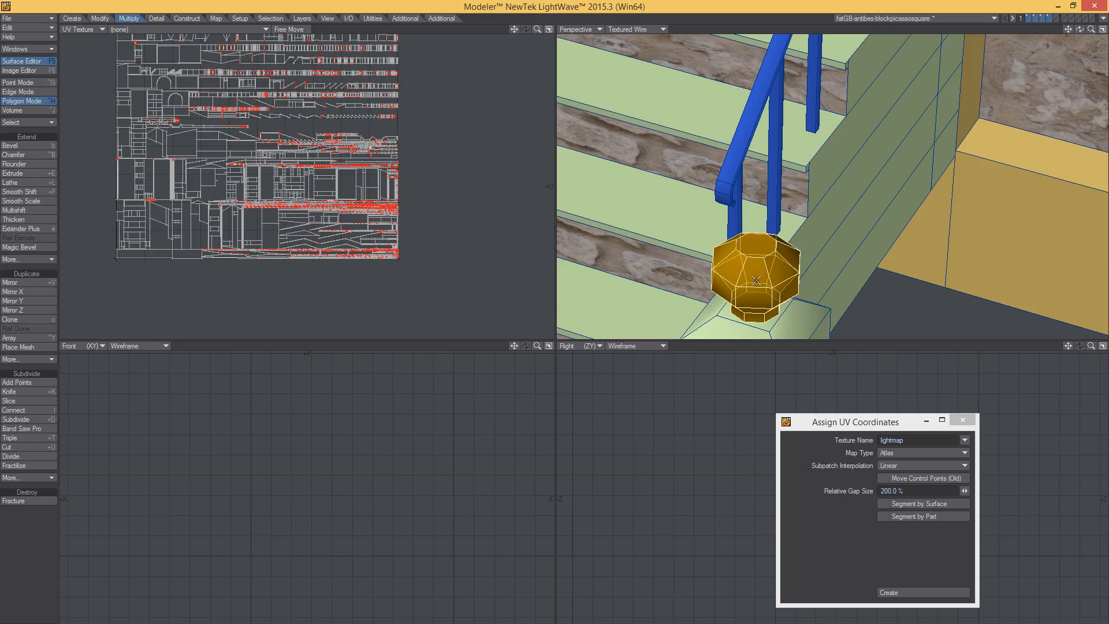
{"action": "scroll", "coordinate": [758, 282], "scroll_direction": "down", "scroll_amount": 2}
{"action": "mouse_move", "coordinate": [757, 282]}
{"action": "left_mouse_down", "text": "alt+shift"}
{"action": "mouse_move", "coordinate": [754, 263]}
{"action": "mouse_move", "coordinate": [758, 293]}
{"action": "left_mouse_up", "text": "alt+shift"}
{"action": "scroll", "coordinate": [821, 248], "scroll_direction": "up", "scroll_amount": 6}
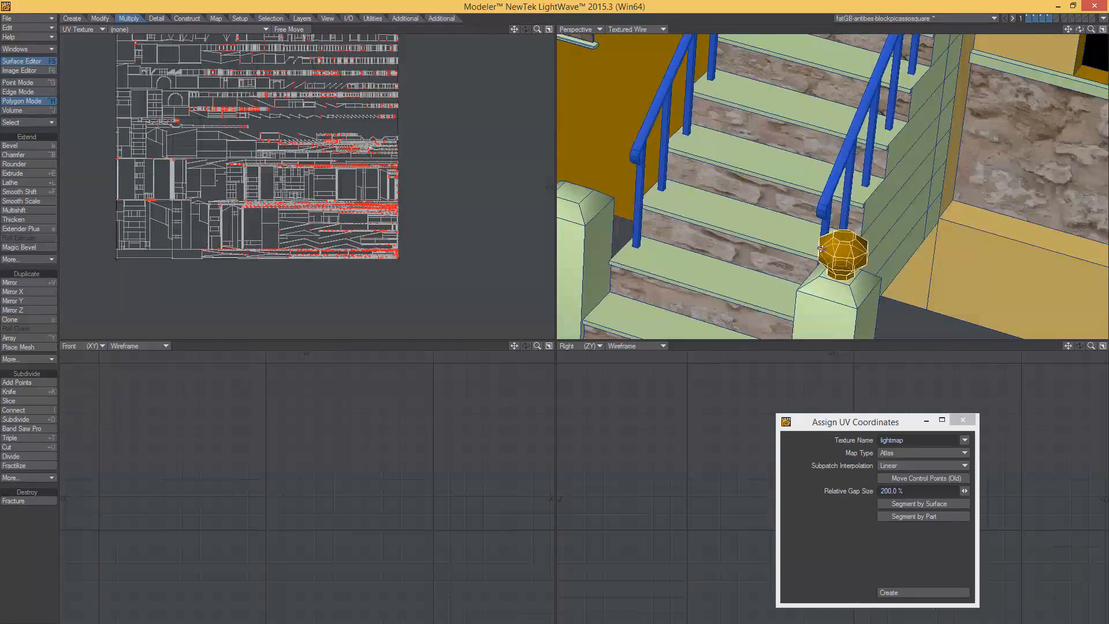
{"action": "left_click_drag", "start_coordinate": [849, 119], "coordinate": [823, 182], "text": "alt"}
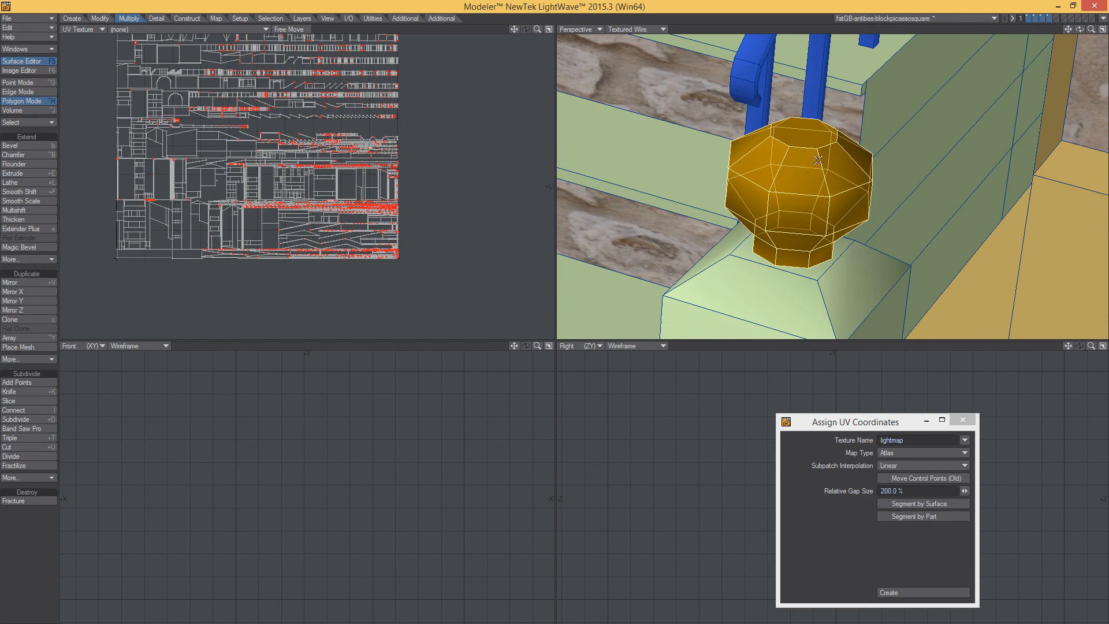
Assign cylindrical UV coordinates about the Y axis to the selected stone ball in the lightmap texture with automatic settings.
{"action": "left_click_drag", "start_coordinate": [412, 177], "coordinate": [352, 189], "text": "ctrl+alt"}
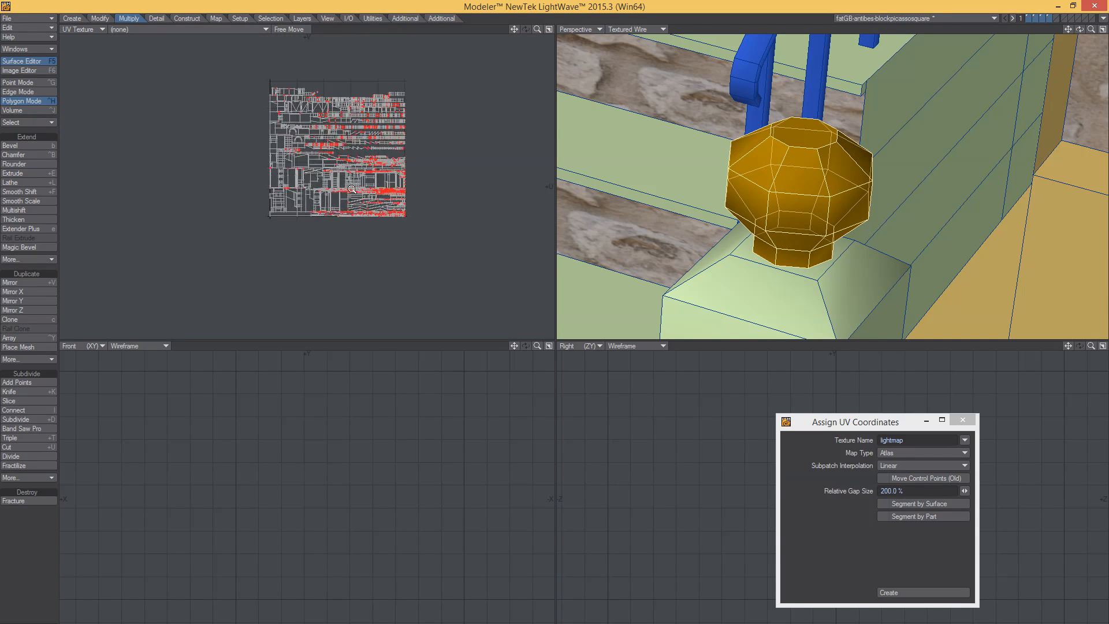
{"action": "left_click", "coordinate": [914, 453]}
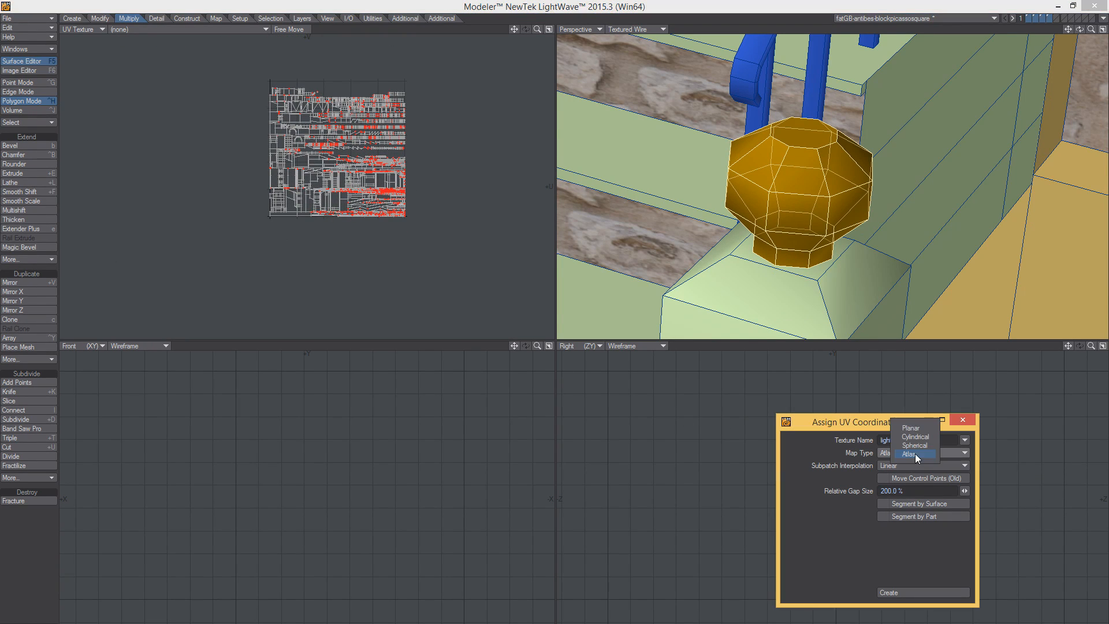
{"action": "left_click", "coordinate": [915, 442]}
{"action": "left_click", "coordinate": [918, 491]}
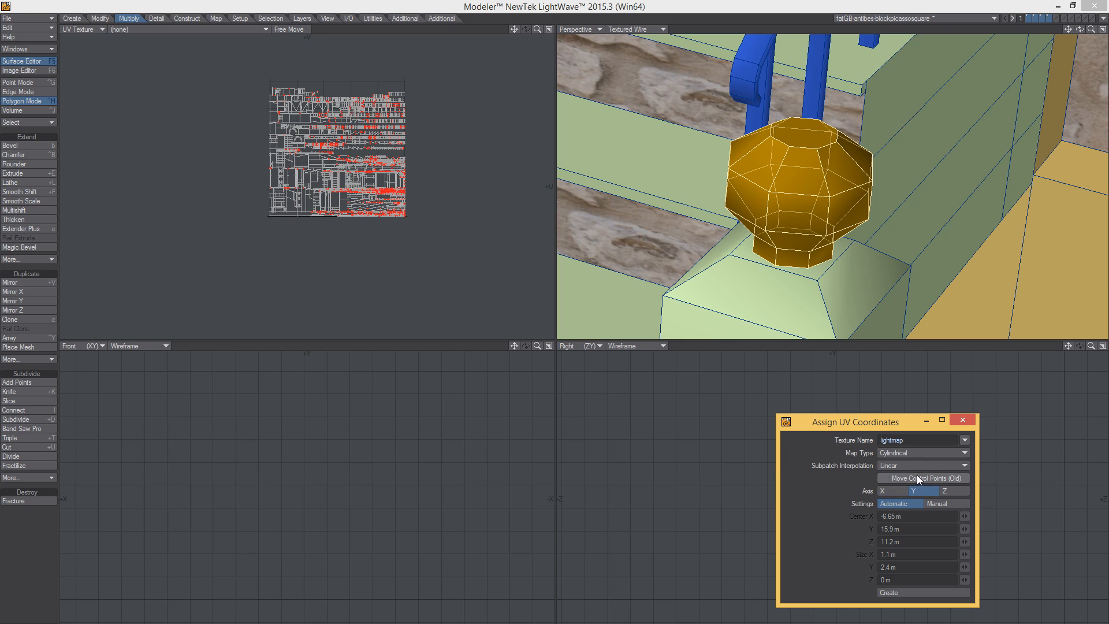
{"action": "left_click", "coordinate": [914, 593]}
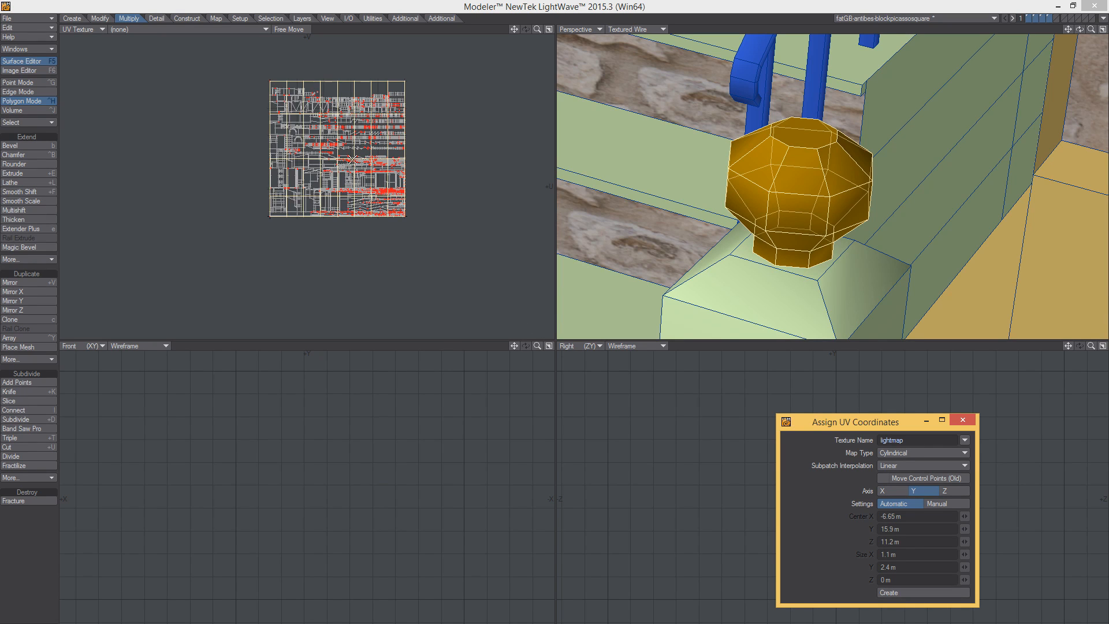
{"action": "scroll", "coordinate": [332, 156], "scroll_direction": "up", "scroll_amount": 4}
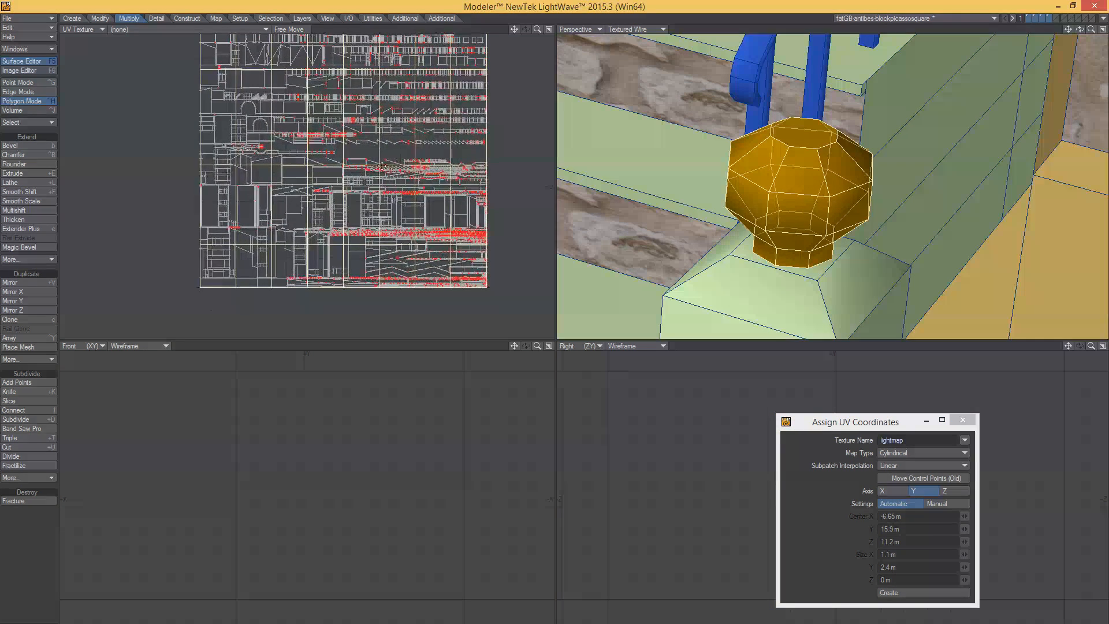
{"action": "left_click_drag", "start_coordinate": [376, 148], "coordinate": [346, 195], "text": "alt"}
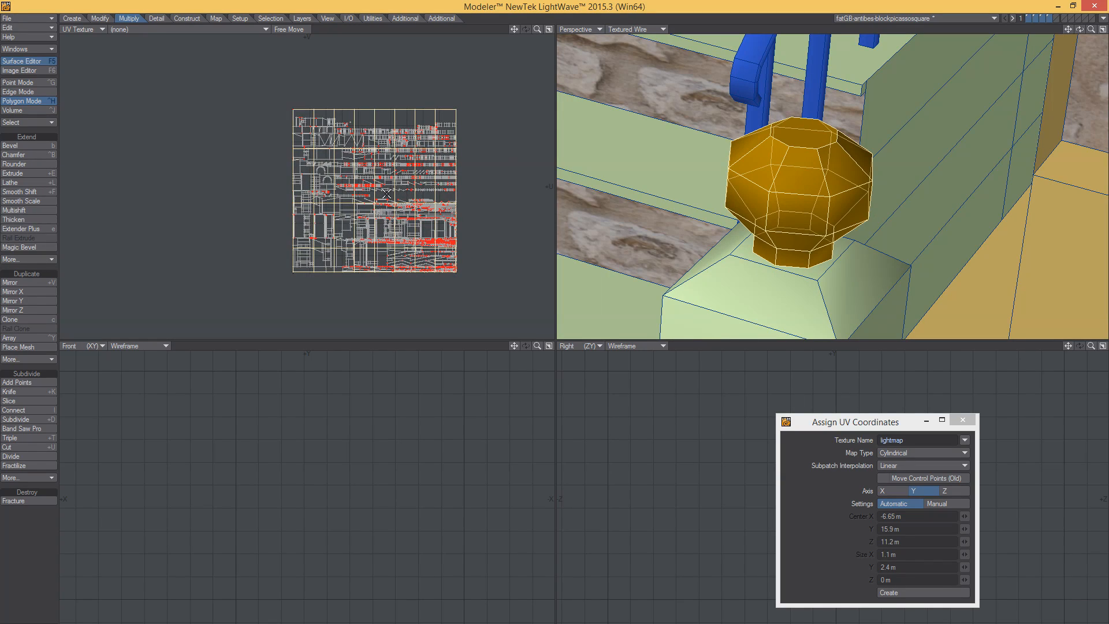
Shrink the stone ball's cylindrical UV island and move it into the empty space above the packed lightmap islands.
{"action": "key", "text": "equal"}
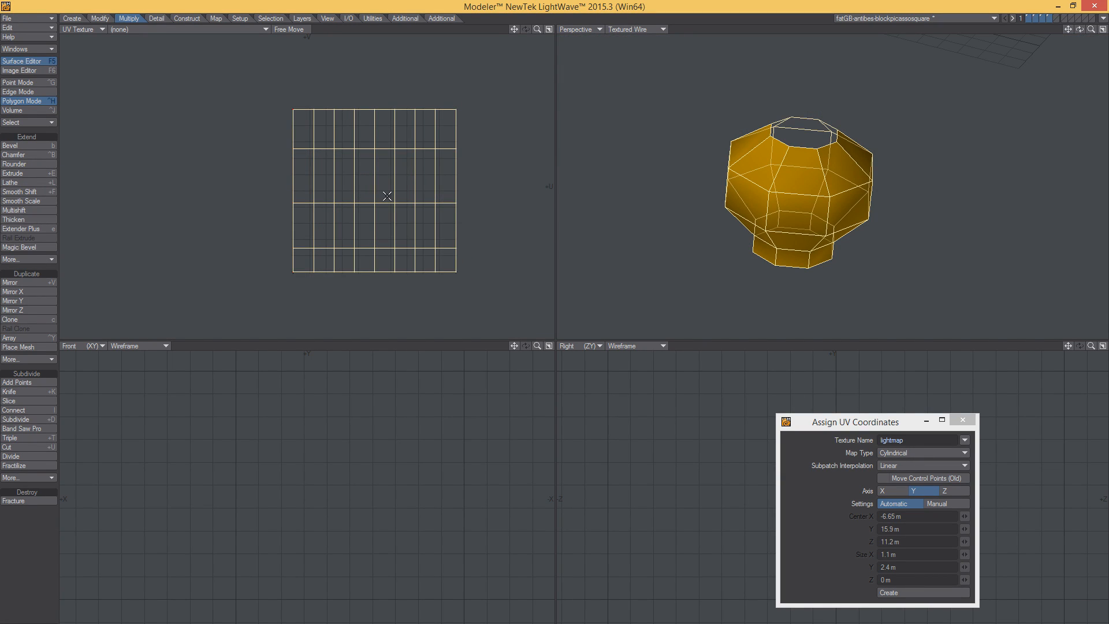
{"action": "key", "text": "backslash"}
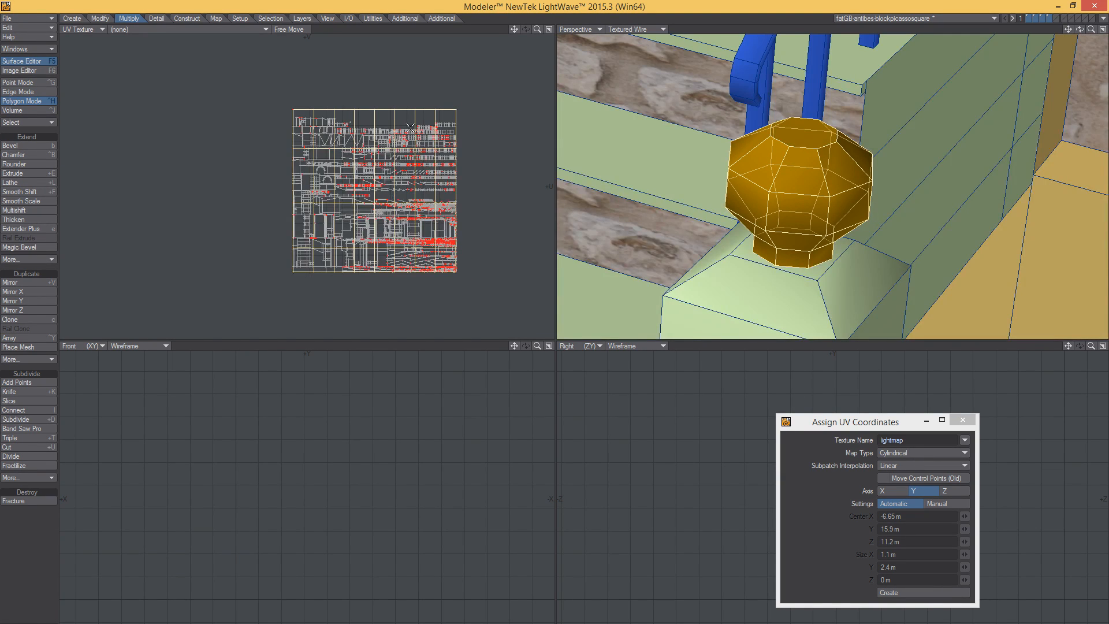
{"action": "left_click_drag", "start_coordinate": [401, 117], "coordinate": [370, 133]}
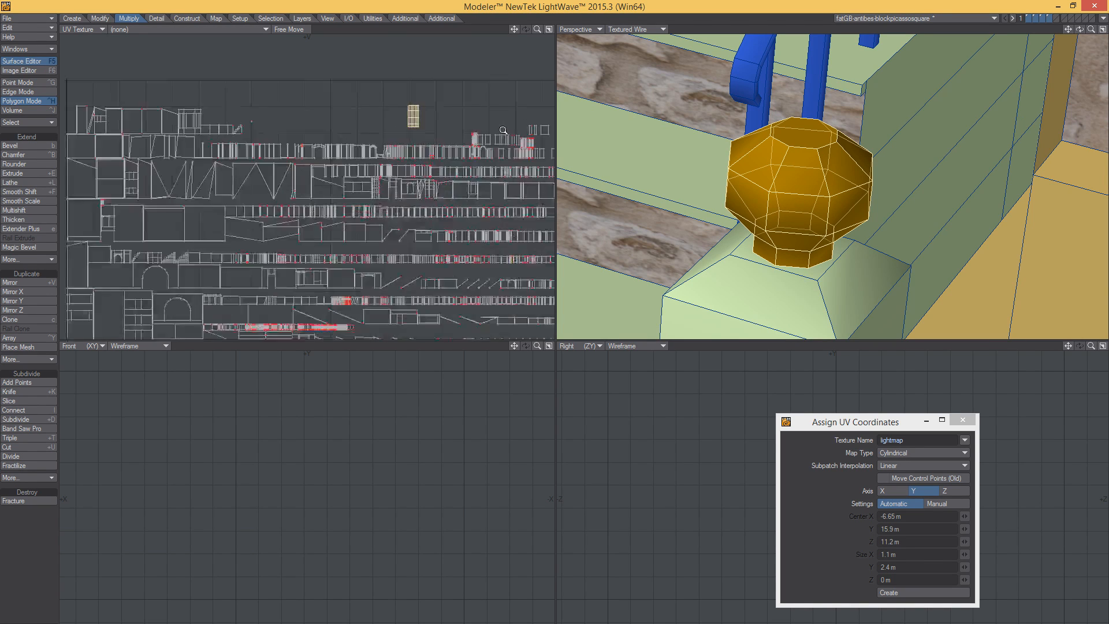
{"action": "scroll", "coordinate": [402, 94], "scroll_direction": "up", "scroll_amount": 5}
{"action": "key", "text": "t"}
{"action": "left_click_drag", "start_coordinate": [402, 86], "coordinate": [373, 182]}
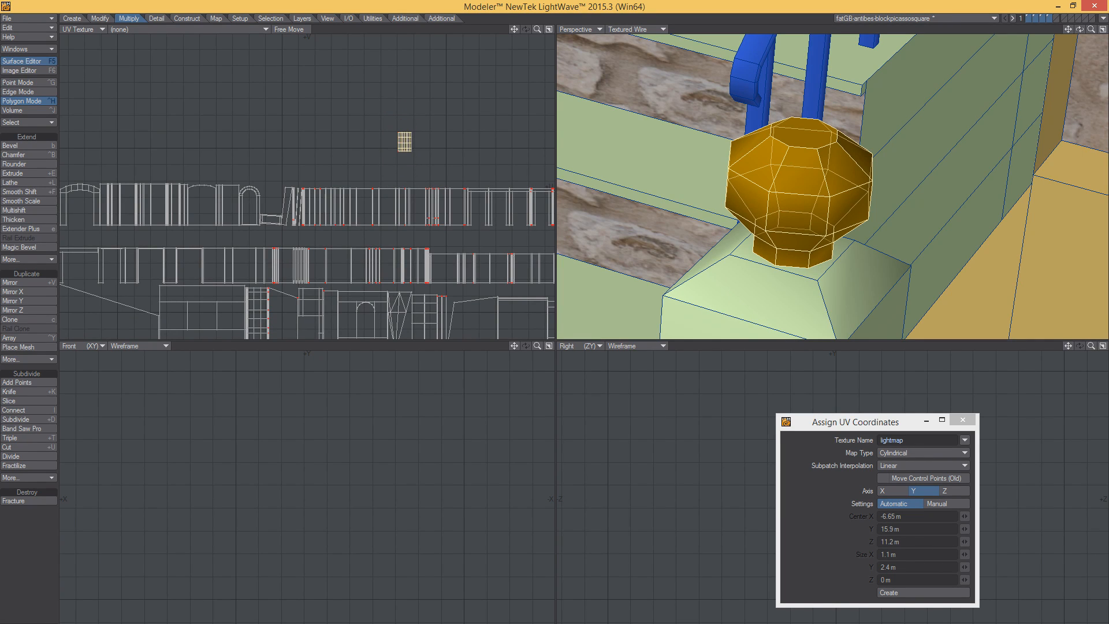
{"action": "left_click_drag", "start_coordinate": [399, 146], "coordinate": [423, 194], "text": "ctrl+alt"}
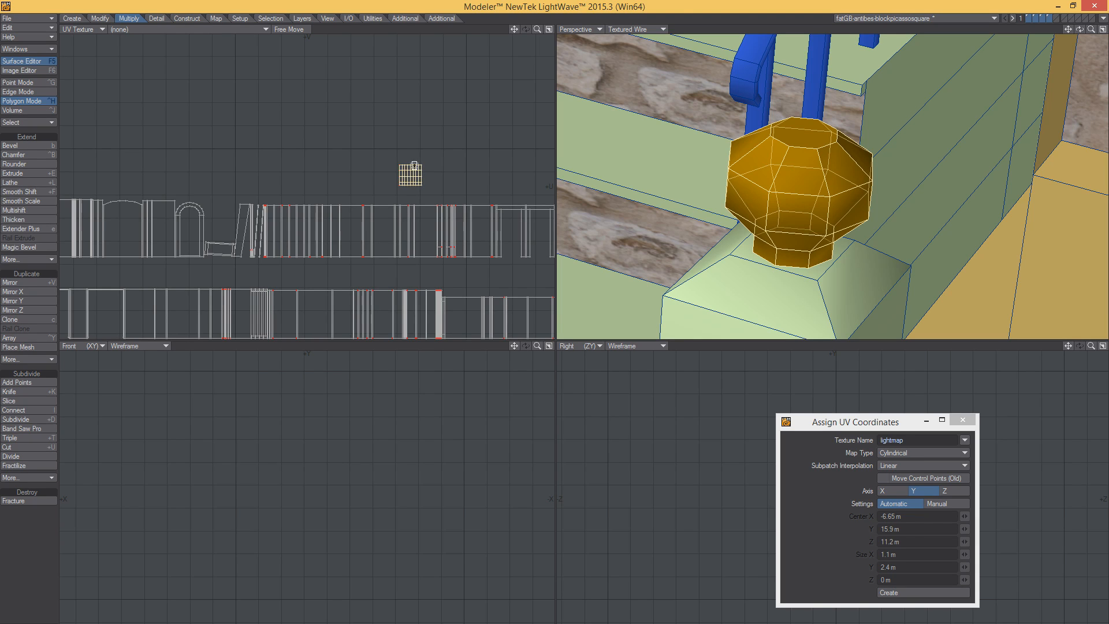
Select only the stone ball's top polygon and assign it planar UV coordinates along the Y axis in the lightmap texture.
{"action": "key", "text": "slash"}
{"action": "left_click", "coordinate": [793, 133]}
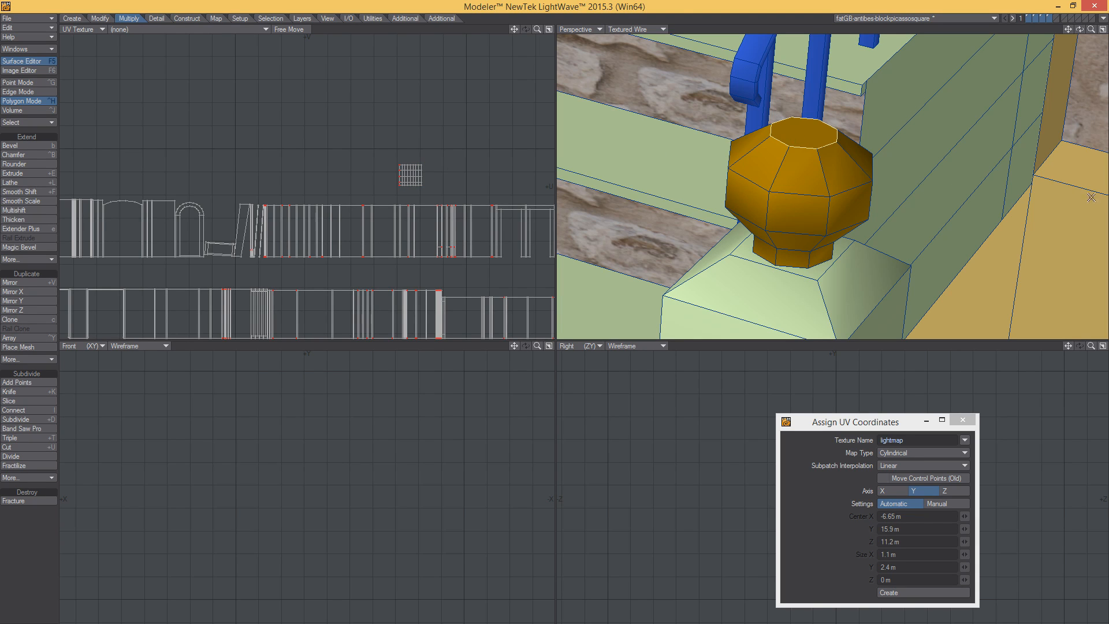
{"action": "left_click", "coordinate": [897, 452]}
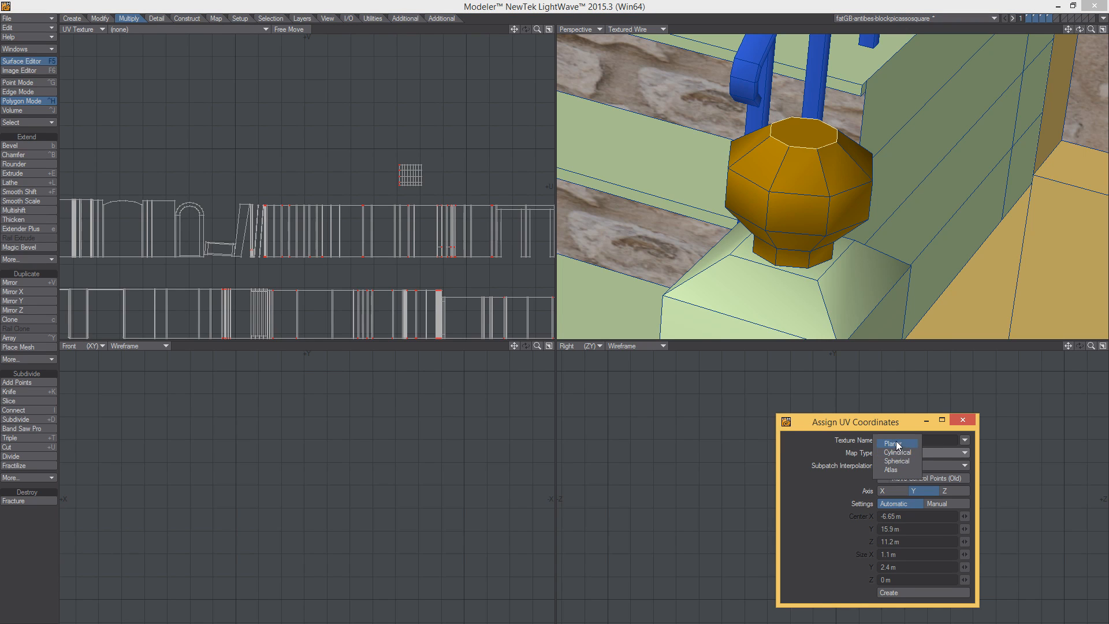
{"action": "left_click", "coordinate": [899, 444]}
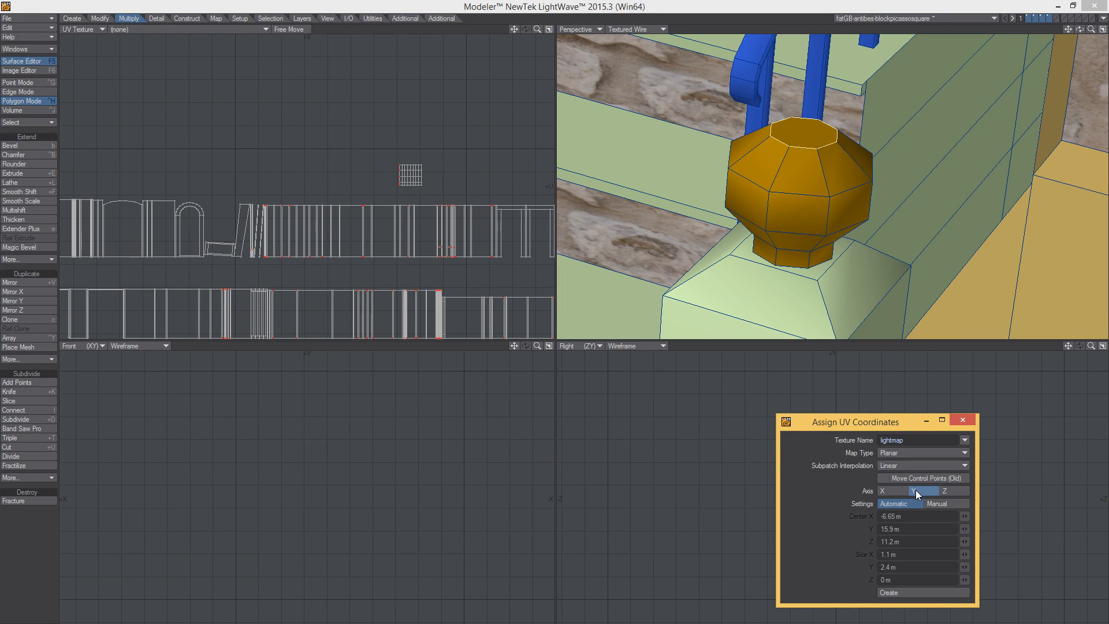
{"action": "left_click", "coordinate": [910, 592]}
{"action": "left_click_drag", "start_coordinate": [468, 222], "coordinate": [277, 226], "text": "ctrl+alt"}
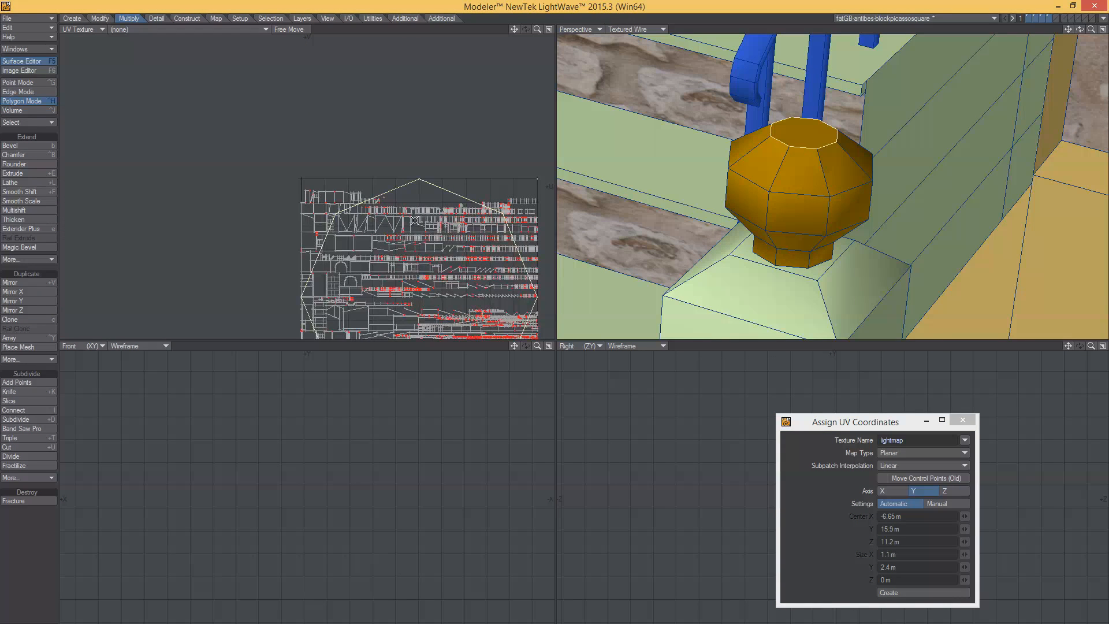
Shrink the top polygon's octagonal UV island and place it in the free space beside the ball's grid island.
{"action": "mouse_move", "coordinate": [453, 191]}
{"action": "right_mouse_down"}
{"action": "mouse_move", "coordinate": [463, 188]}
{"action": "mouse_move", "coordinate": [456, 202]}
{"action": "right_mouse_up"}
{"action": "left_click_drag", "start_coordinate": [480, 189], "coordinate": [551, 196], "text": "ctrl+alt"}
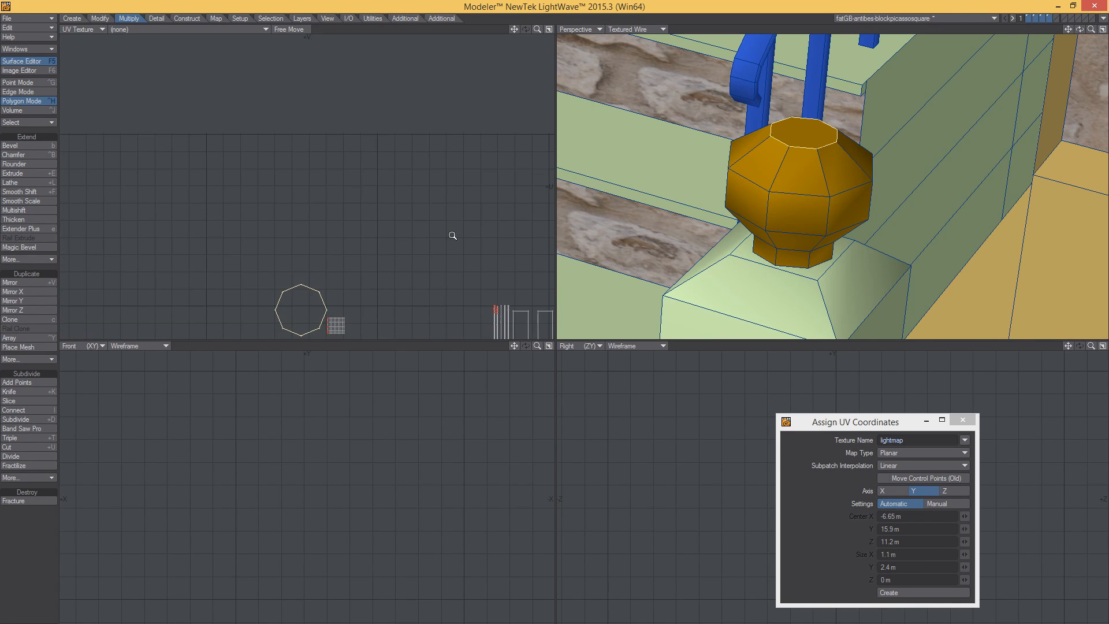
{"action": "left_click_drag", "start_coordinate": [347, 276], "coordinate": [427, 169], "text": "alt"}
{"action": "left_click_drag", "start_coordinate": [368, 213], "coordinate": [407, 211], "text": "ctrl+alt"}
{"action": "key", "text": "h"}
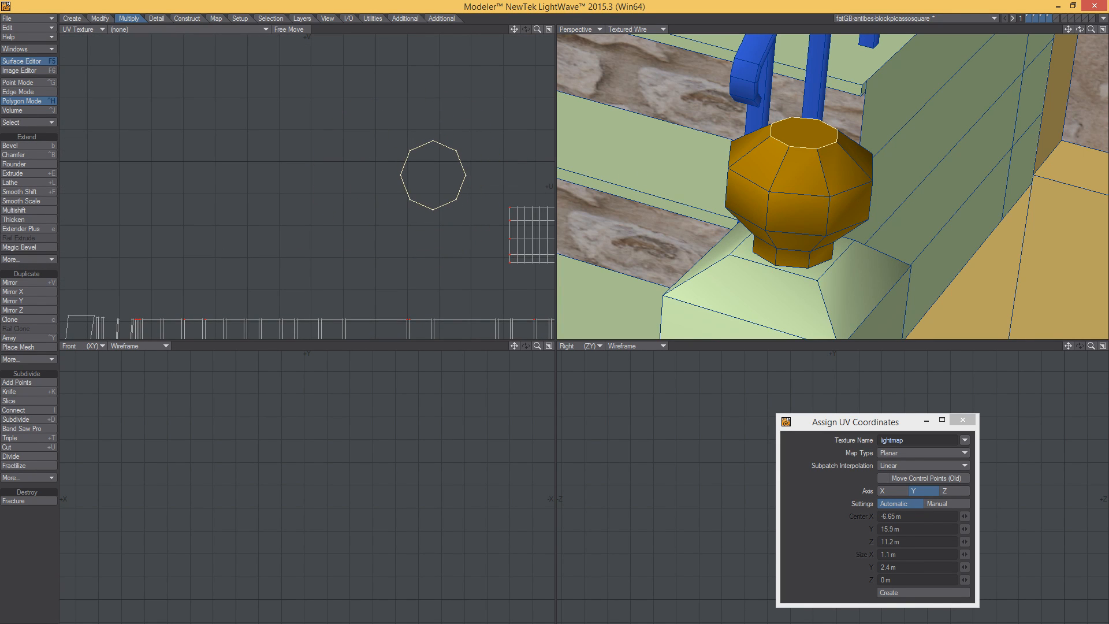
{"action": "key", "text": "t"}
{"action": "left_click_drag", "start_coordinate": [441, 171], "coordinate": [431, 241]}
{"action": "key", "text": "slash"}
Enlarge the stone ball's grid-shaped UV island and shift it clear of the octagonal island.
{"action": "left_click_drag", "start_coordinate": [484, 168], "coordinate": [378, 159], "text": "ctrl+alt"}
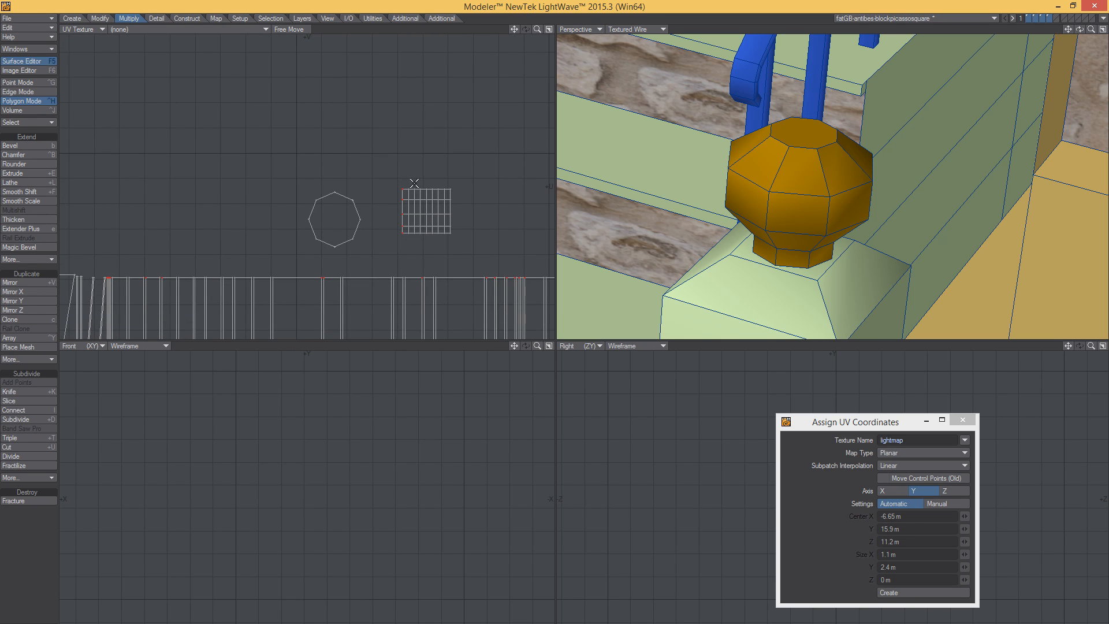
{"action": "mouse_move", "coordinate": [387, 177]}
{"action": "right_mouse_down"}
{"action": "mouse_move", "coordinate": [395, 266]}
{"action": "mouse_move", "coordinate": [385, 171]}
{"action": "right_mouse_up"}
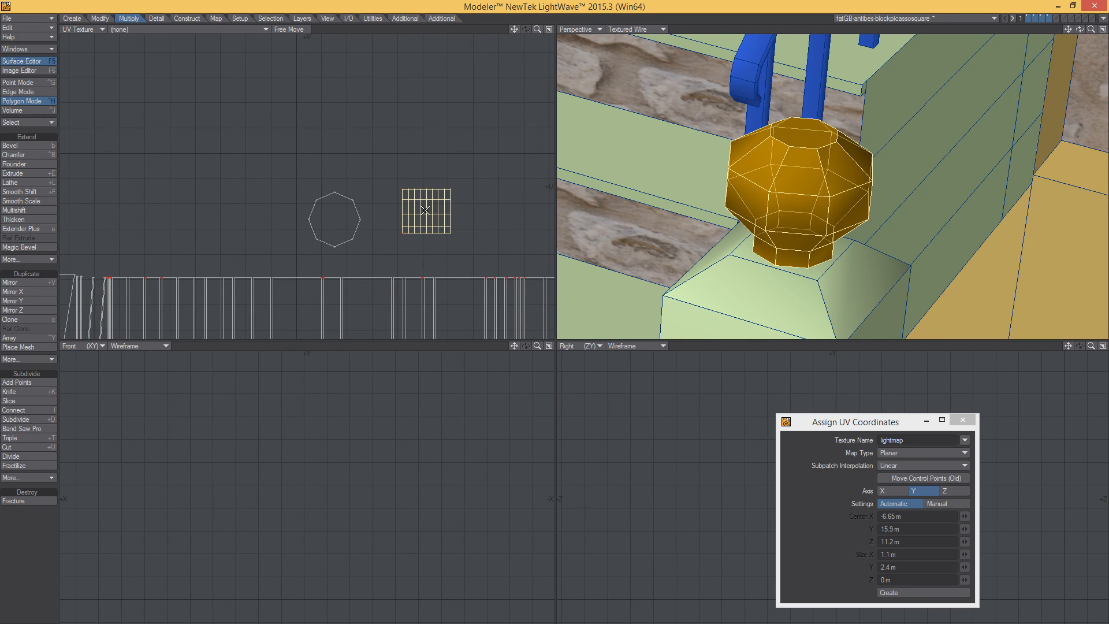
{"action": "left_click_drag", "start_coordinate": [427, 211], "coordinate": [479, 180]}
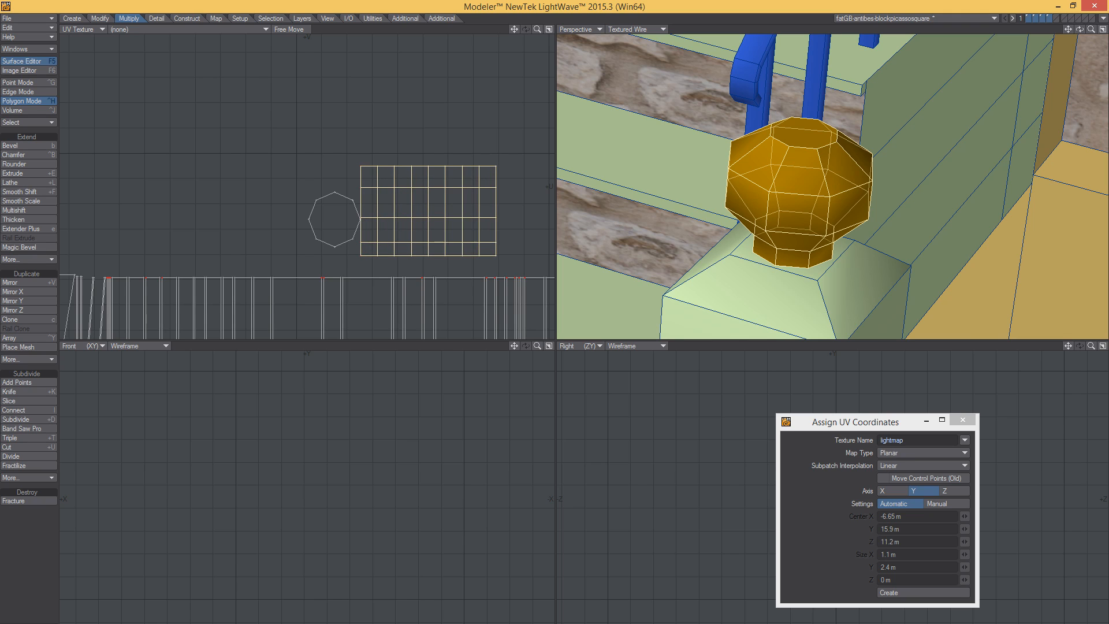
{"action": "key", "text": "t"}
{"action": "left_click_drag", "start_coordinate": [361, 230], "coordinate": [377, 235]}
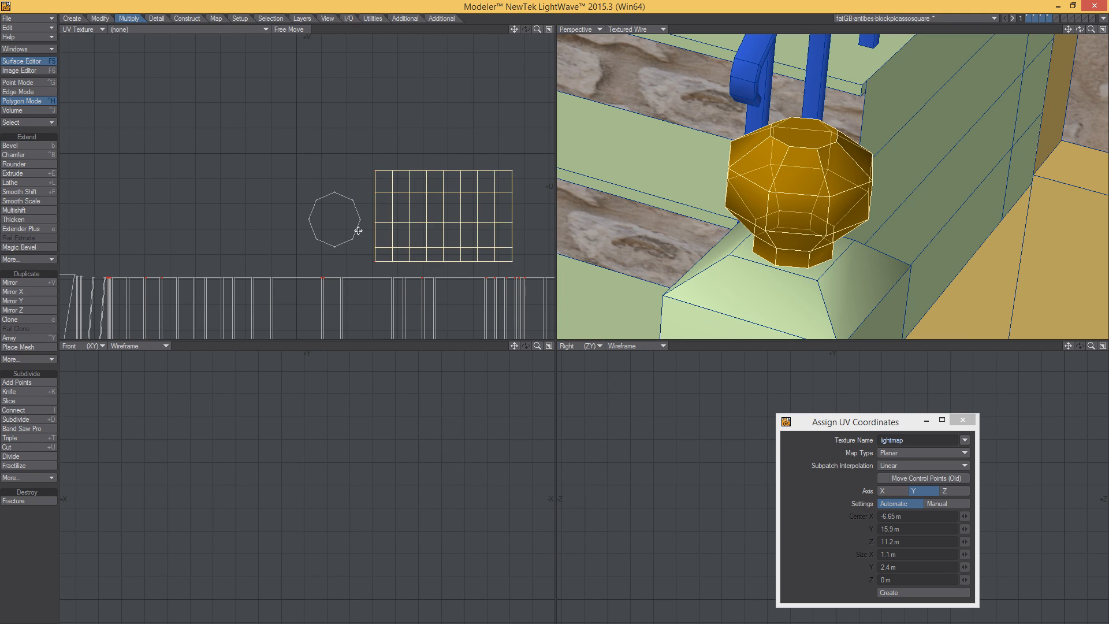
{"action": "key", "text": "slash"}
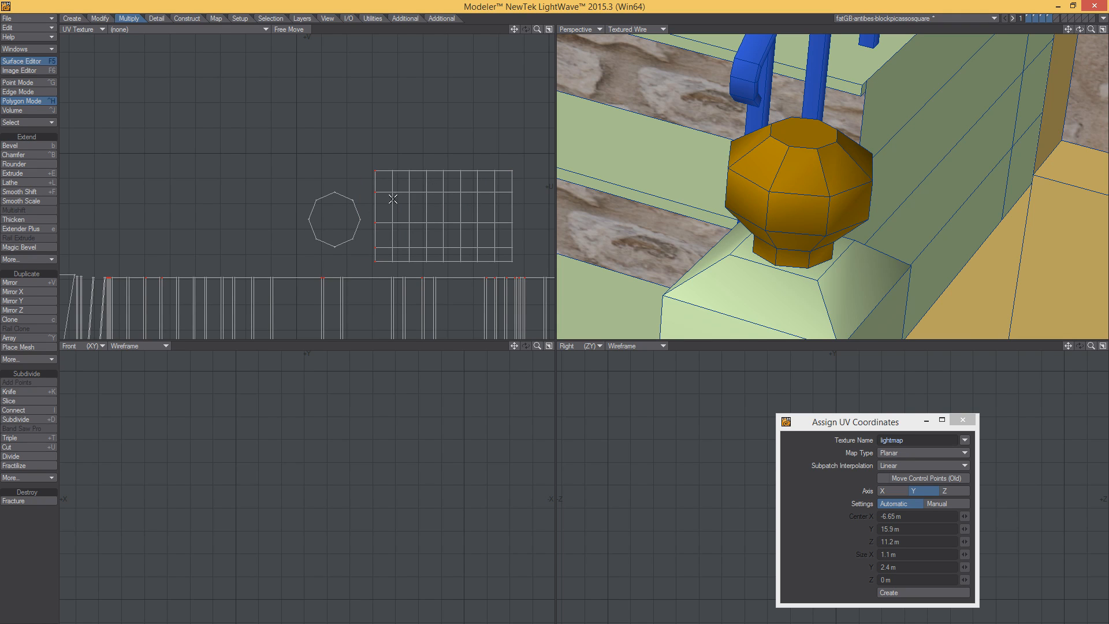
Select the ball's two UV islands together to check them against the model, and clear the selection.
{"action": "scroll", "coordinate": [384, 205], "scroll_direction": "down", "scroll_amount": 3}
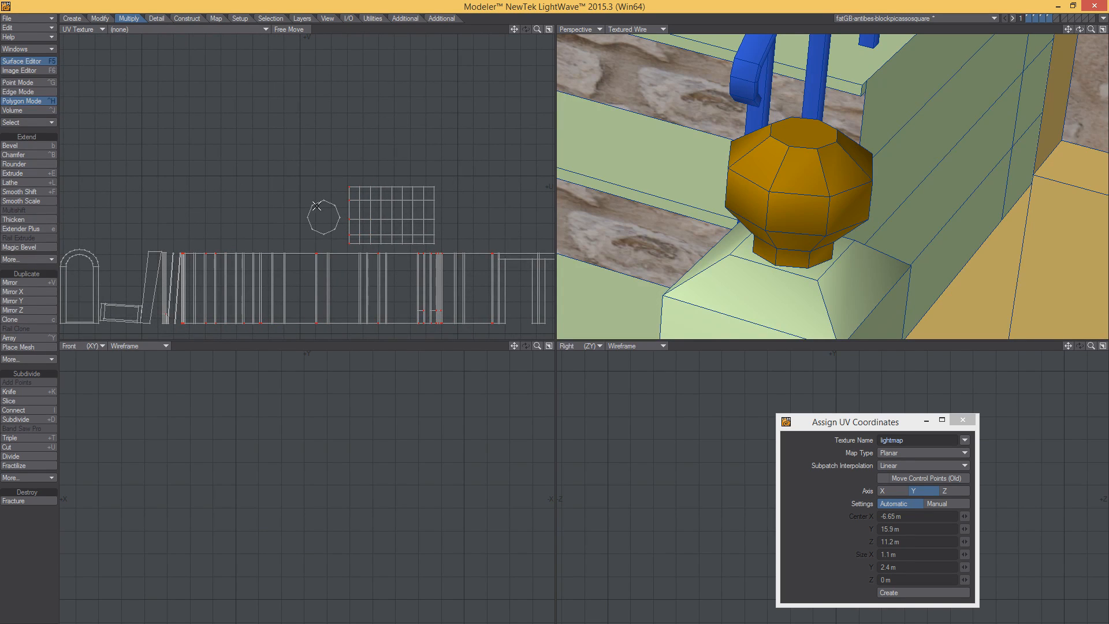
{"action": "left_click_drag", "start_coordinate": [316, 205], "coordinate": [414, 221]}
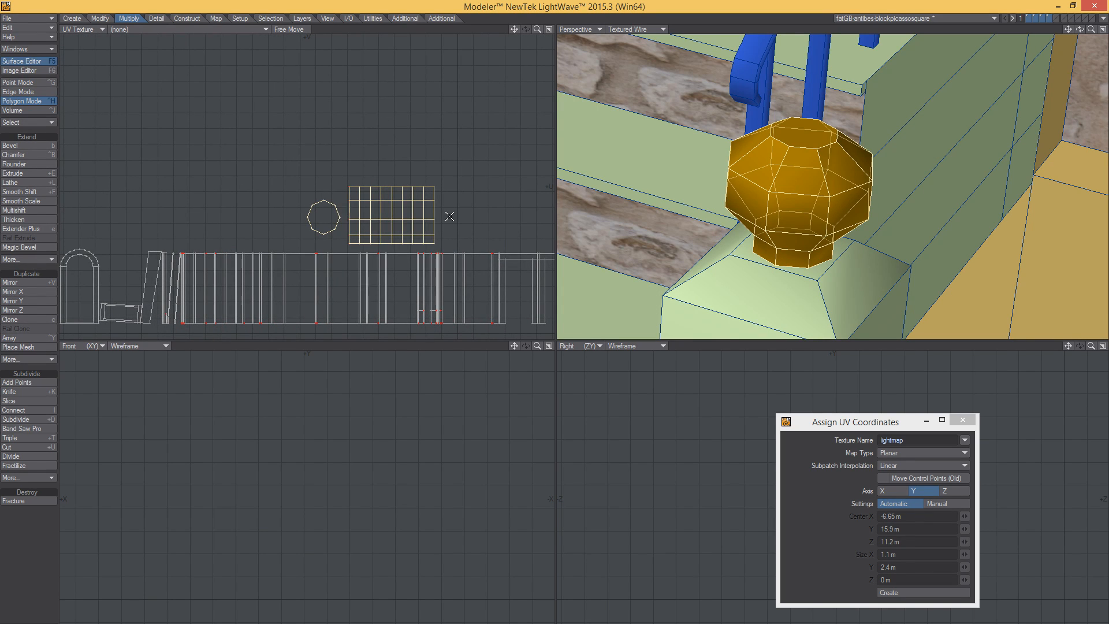
{"action": "key", "text": "slash"}
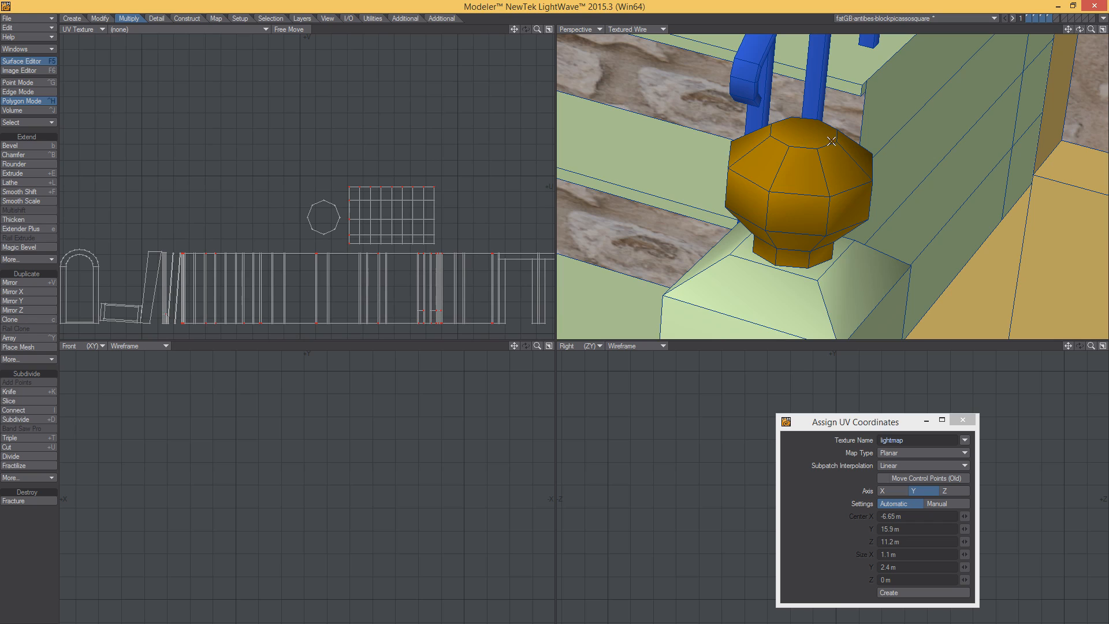
{"action": "mouse_move", "coordinate": [825, 149]}
{"action": "left_mouse_down", "text": "ctrl+alt"}
{"action": "mouse_move", "coordinate": [780, 151]}
{"action": "mouse_move", "coordinate": [794, 164]}
{"action": "mouse_move", "coordinate": [807, 154]}
{"action": "left_mouse_up", "text": "ctrl+alt"}
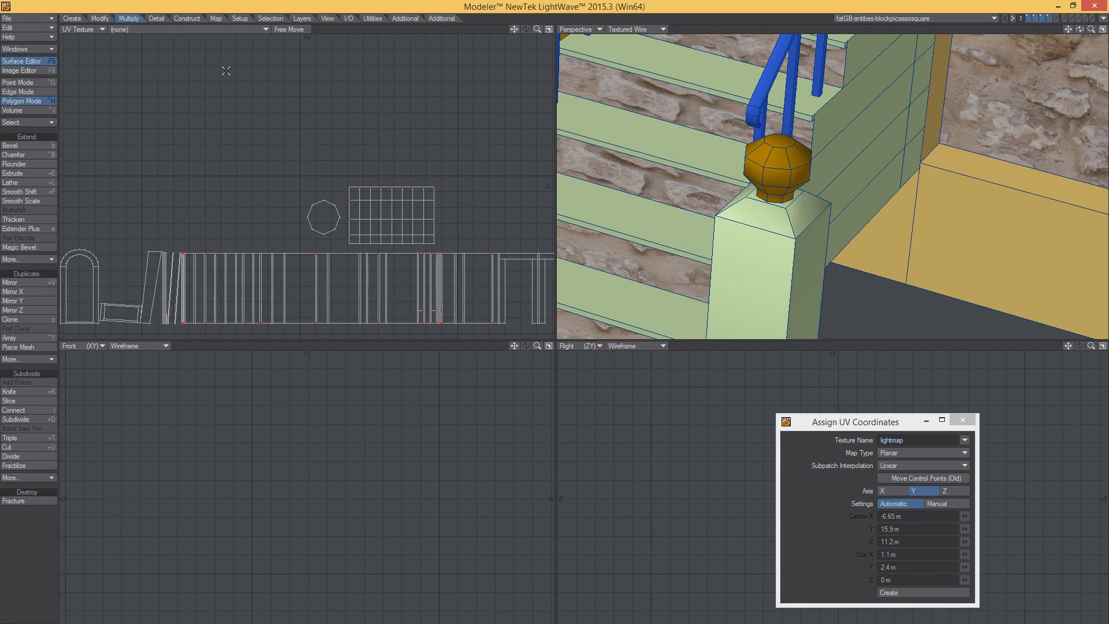
Show the layer holding the drainpipes and examine the pipe islands in the lightmap UV layout.
{"action": "key", "text": "a"}
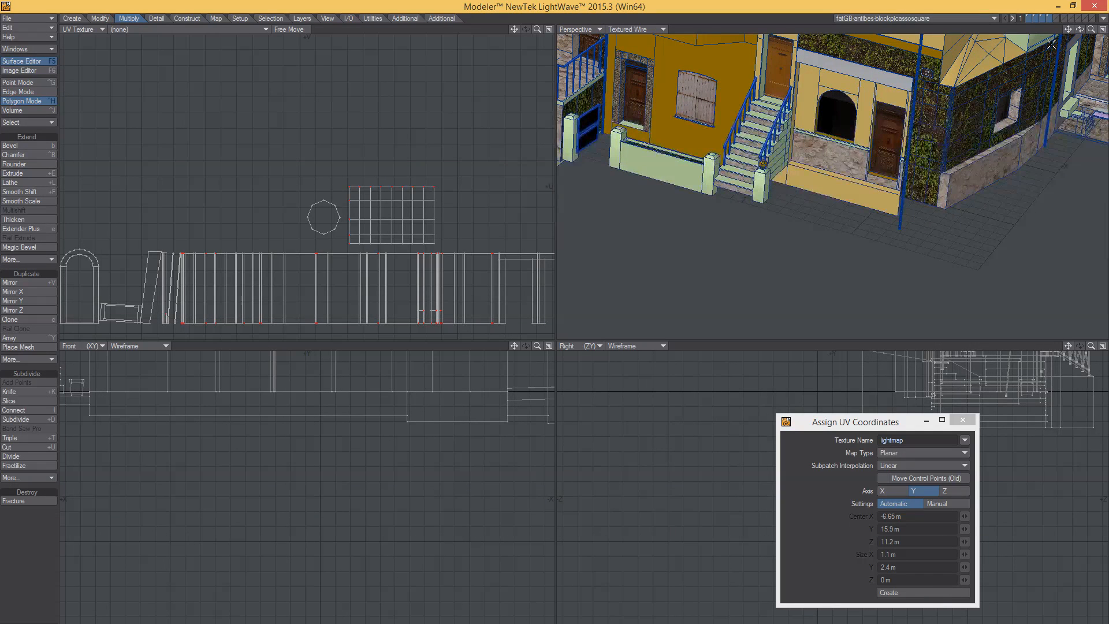
{"action": "left_click", "coordinate": [1051, 22]}
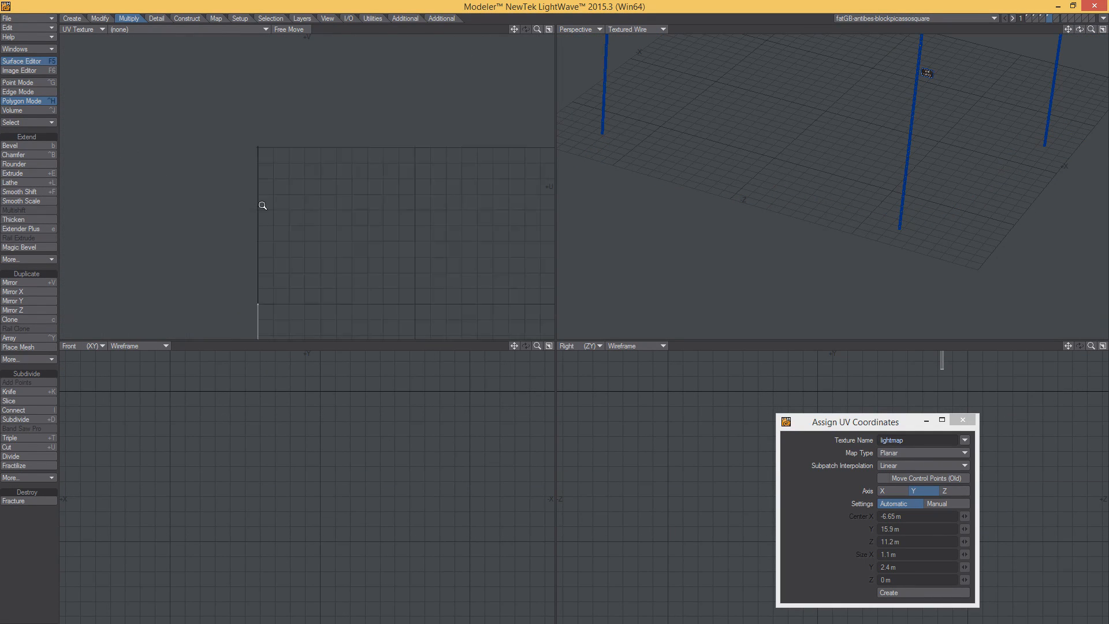
{"action": "left_click_drag", "start_coordinate": [396, 190], "coordinate": [565, 192], "text": "ctrl+alt"}
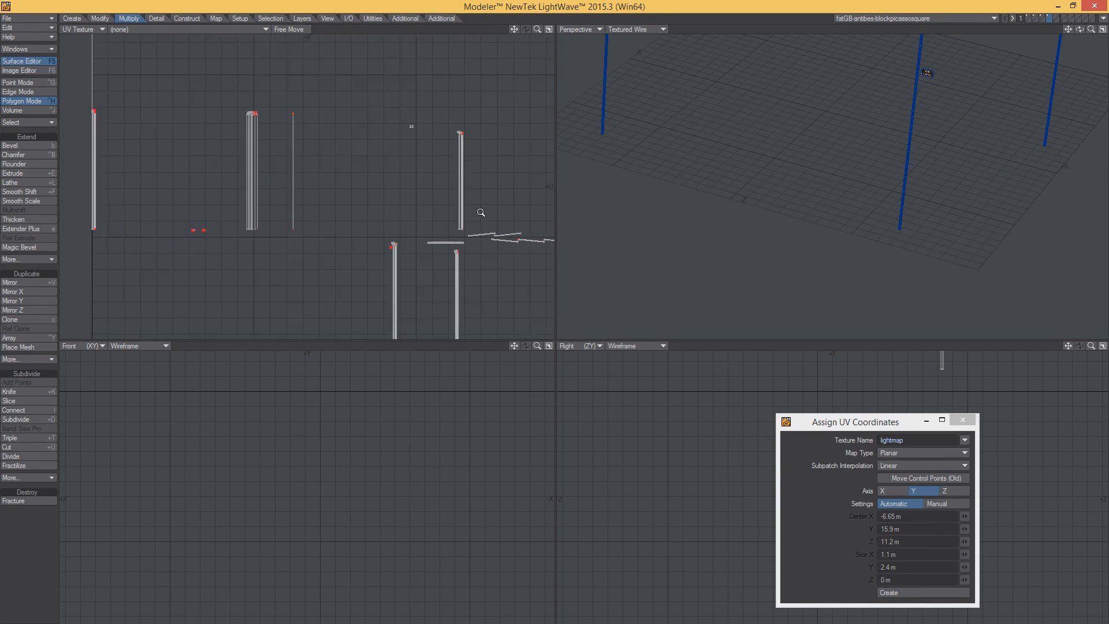
{"action": "left_click_drag", "start_coordinate": [473, 212], "coordinate": [549, 210], "text": "ctrl+alt"}
{"action": "left_click_drag", "start_coordinate": [447, 150], "coordinate": [417, 272], "text": "alt"}
{"action": "left_click_drag", "start_coordinate": [408, 146], "coordinate": [525, 157], "text": "ctrl+alt"}
{"action": "left_click_drag", "start_coordinate": [437, 88], "coordinate": [406, 187], "text": "alt"}
{"action": "left_click_drag", "start_coordinate": [406, 188], "coordinate": [547, 203], "text": "ctrl+alt"}
{"action": "left_click", "coordinate": [403, 191]}
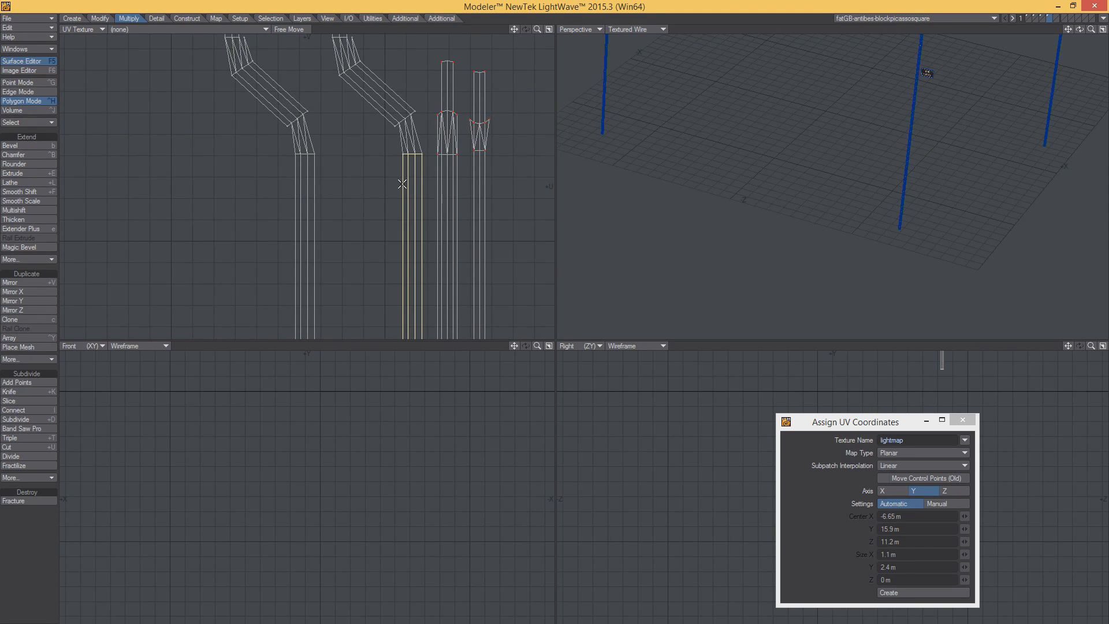
Fit the pipes in view and select the straight section of the drainpipe that reaches lowest in the Front view.
{"action": "key", "text": "a"}
{"action": "left_click", "coordinate": [363, 478]}
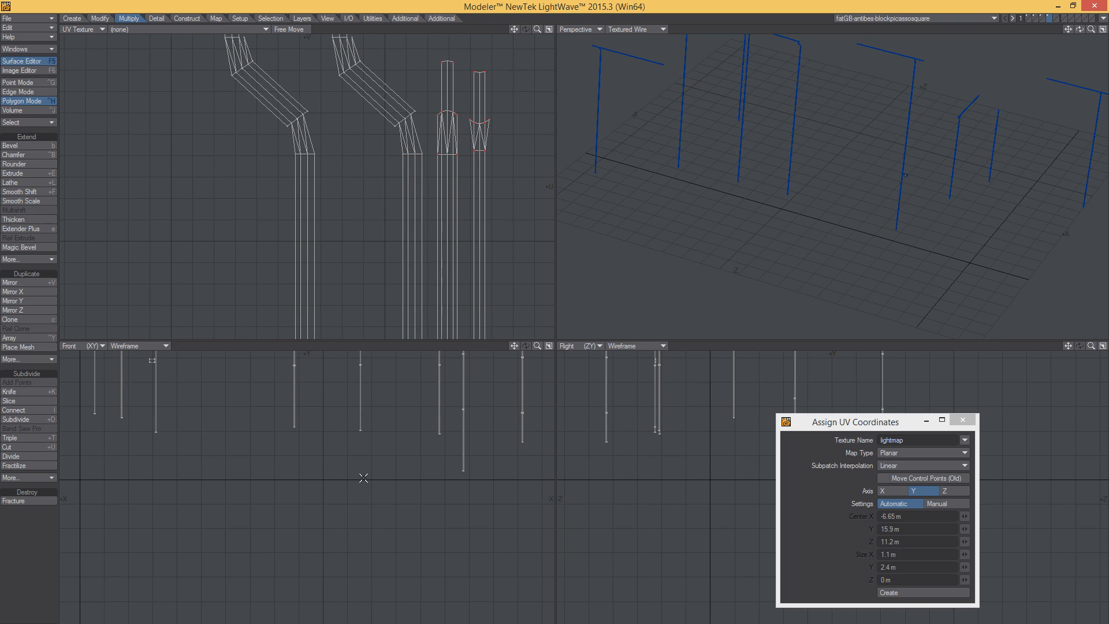
{"action": "left_click", "coordinate": [463, 386]}
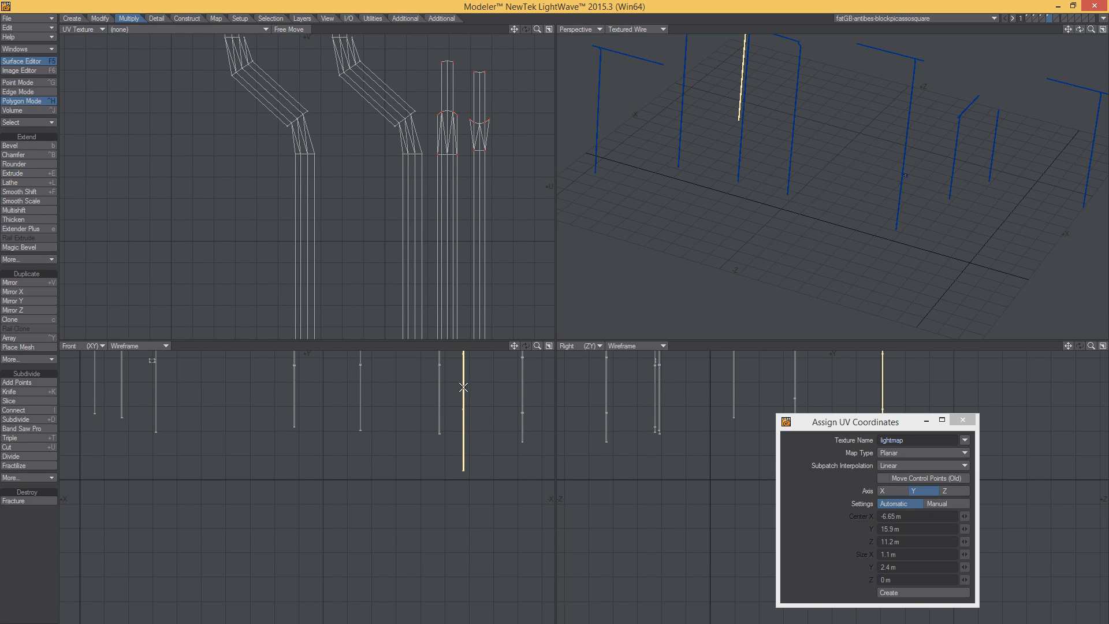
Examine where the selected drainpipe's polygons lie in the lightmap UV layout, including the bent pipe ends.
{"action": "left_click_drag", "start_coordinate": [466, 245], "coordinate": [173, 262], "text": "ctrl+alt"}
{"action": "left_click_drag", "start_coordinate": [290, 295], "coordinate": [184, 47], "text": "alt"}
{"action": "left_click_drag", "start_coordinate": [421, 257], "coordinate": [298, 248], "text": "ctrl+alt"}
{"action": "left_click_drag", "start_coordinate": [394, 233], "coordinate": [496, 300], "text": "alt"}
{"action": "left_click_drag", "start_coordinate": [354, 229], "coordinate": [573, 220], "text": "ctrl+alt"}
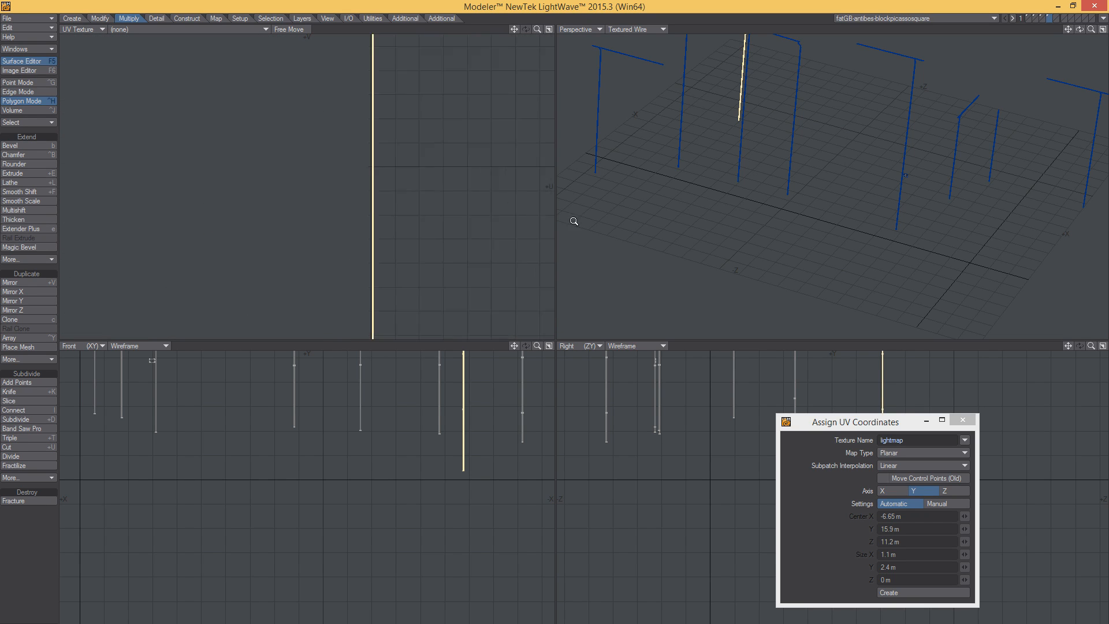
{"action": "left_click_drag", "start_coordinate": [396, 223], "coordinate": [245, 139], "text": "alt"}
{"action": "left_click_drag", "start_coordinate": [323, 260], "coordinate": [253, 285], "text": "ctrl+alt"}
{"action": "left_click_drag", "start_coordinate": [413, 278], "coordinate": [248, 222], "text": "alt"}
{"action": "left_click_drag", "start_coordinate": [330, 220], "coordinate": [293, 222], "text": "ctrl+alt"}
{"action": "left_click_drag", "start_coordinate": [404, 212], "coordinate": [307, 224], "text": "alt"}
{"action": "mouse_move", "coordinate": [402, 231]}
{"action": "left_mouse_down", "text": "ctrl+alt"}
{"action": "mouse_move", "coordinate": [354, 240]}
{"action": "mouse_move", "coordinate": [465, 241]}
{"action": "mouse_move", "coordinate": [397, 248]}
{"action": "left_mouse_up", "text": "ctrl+alt"}
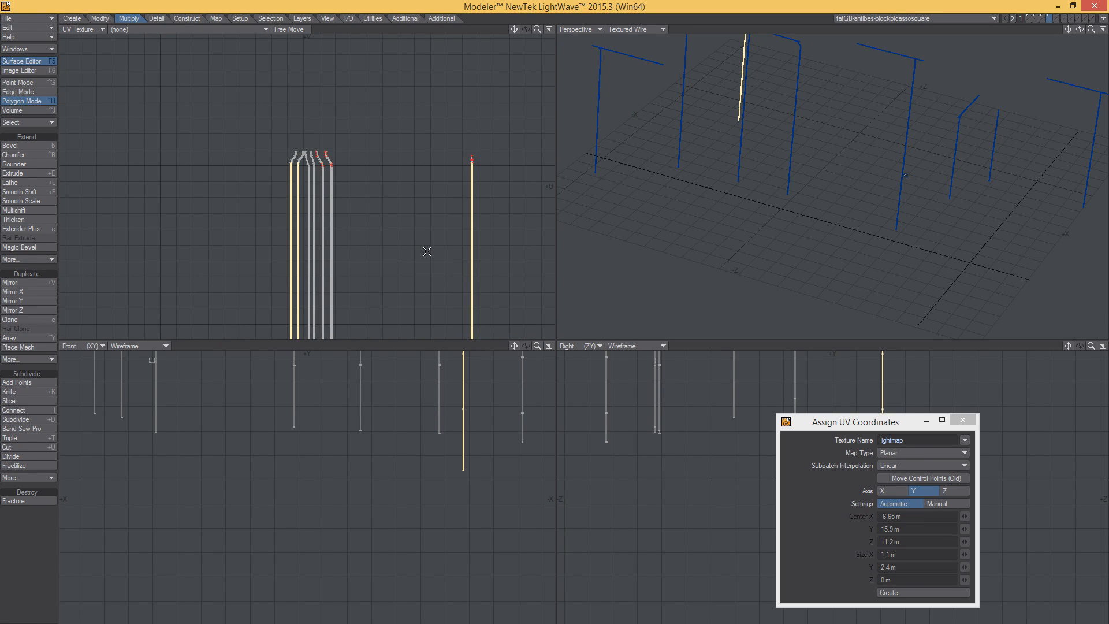
Try cylindrical UV mapping about the Y axis on the whole drainpipe, including its bent end, and undo it.
{"action": "left_click", "coordinate": [922, 453]}
{"action": "left_click", "coordinate": [922, 464]}
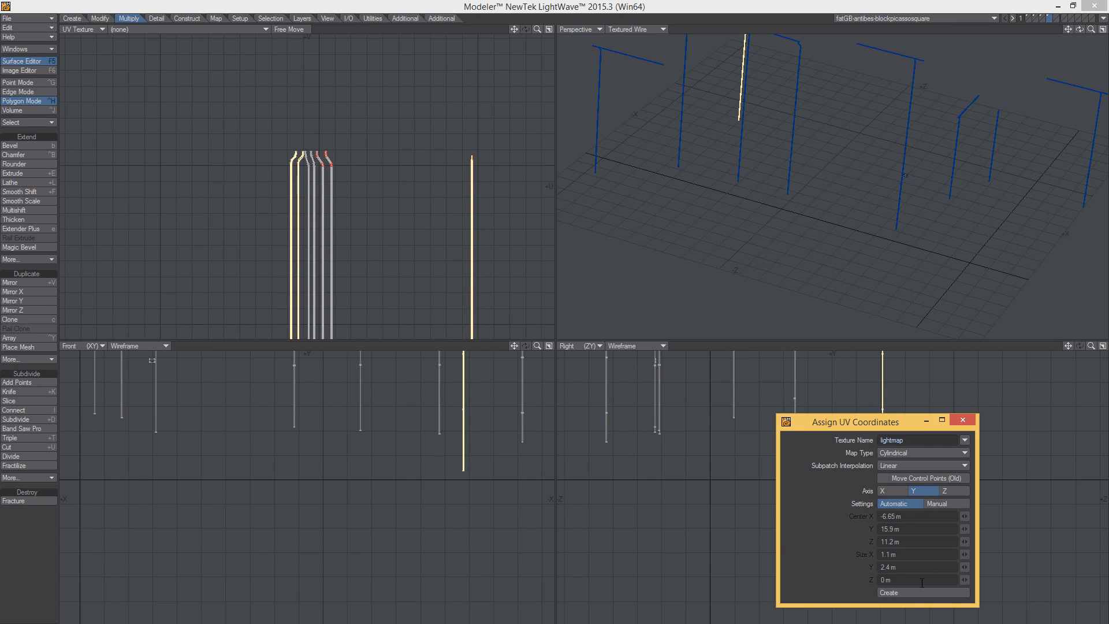
{"action": "left_click", "coordinate": [917, 592]}
{"action": "left_click_drag", "start_coordinate": [356, 215], "coordinate": [85, 219], "text": "ctrl+alt"}
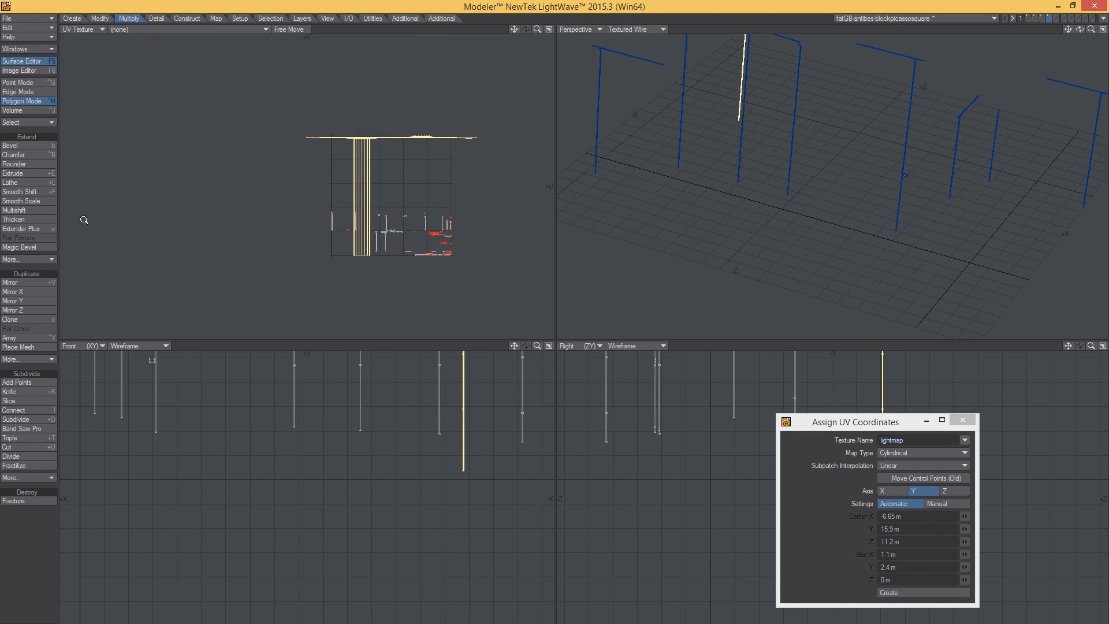
{"action": "left_click_drag", "start_coordinate": [361, 143], "coordinate": [448, 217], "text": "alt"}
{"action": "key", "text": "ctrl+z"}
Deselect the bent upper end of the drainpipe, keeping only its straight vertical section selected.
{"action": "left_click_drag", "start_coordinate": [308, 280], "coordinate": [293, 195], "text": "alt"}
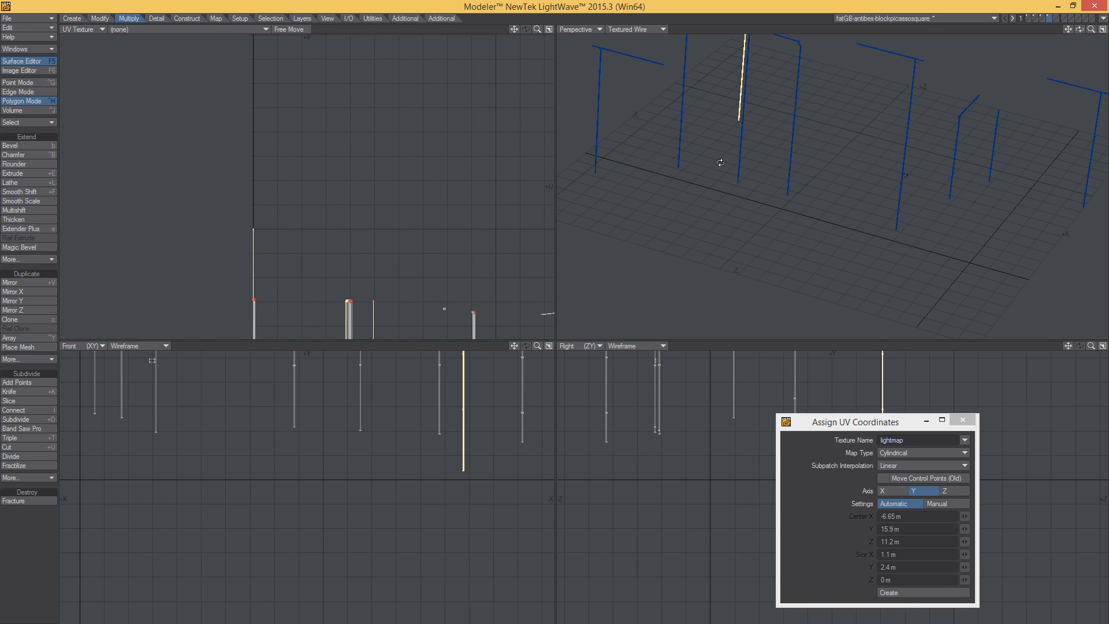
{"action": "left_click_drag", "start_coordinate": [452, 442], "coordinate": [424, 581], "text": "alt"}
{"action": "left_click_drag", "start_coordinate": [391, 456], "coordinate": [295, 505], "text": "alt"}
{"action": "left_click_drag", "start_coordinate": [421, 454], "coordinate": [593, 440], "text": "ctrl+alt"}
{"action": "left_click_drag", "start_coordinate": [502, 405], "coordinate": [406, 486], "text": "alt"}
{"action": "left_click_drag", "start_coordinate": [725, 468], "coordinate": [183, 415], "text": "alt"}
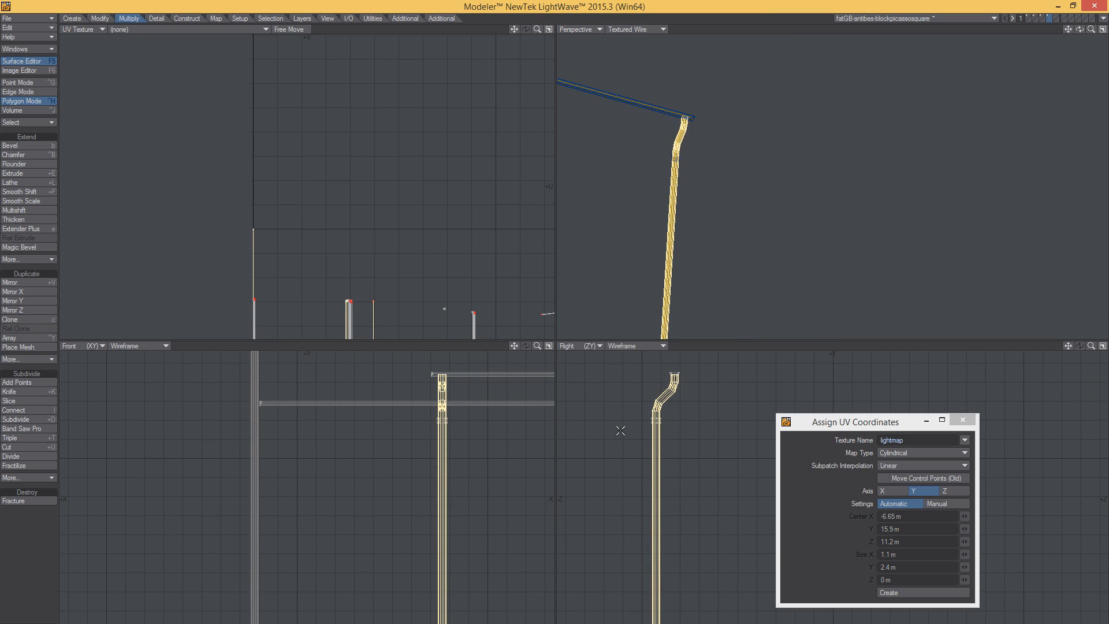
{"action": "mouse_move", "coordinate": [636, 404]}
{"action": "left_mouse_down"}
{"action": "mouse_move", "coordinate": [678, 381]}
{"action": "mouse_move", "coordinate": [651, 402]}
{"action": "mouse_move", "coordinate": [785, 420]}
{"action": "mouse_move", "coordinate": [632, 432]}
{"action": "mouse_move", "coordinate": [502, 421]}
{"action": "left_mouse_up"}
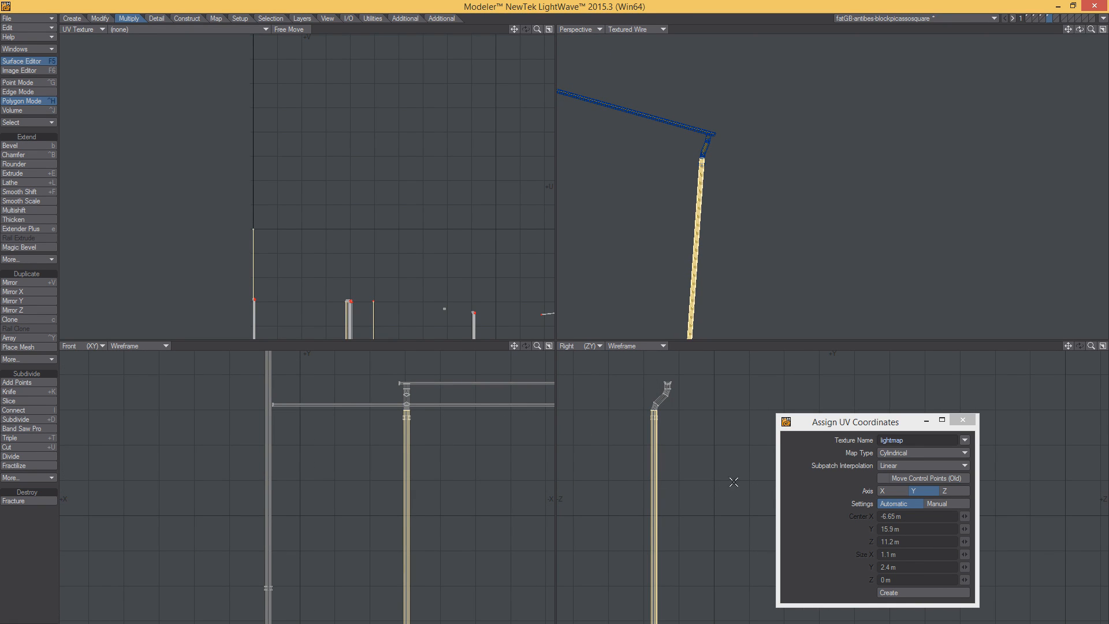
Assign cylindrical UV coordinates about the Y axis to the straight pipe section and show the building layer in the background.
{"action": "left_click", "coordinate": [921, 594]}
{"action": "left_click_drag", "start_coordinate": [443, 261], "coordinate": [427, 234], "text": "ctrl+alt"}
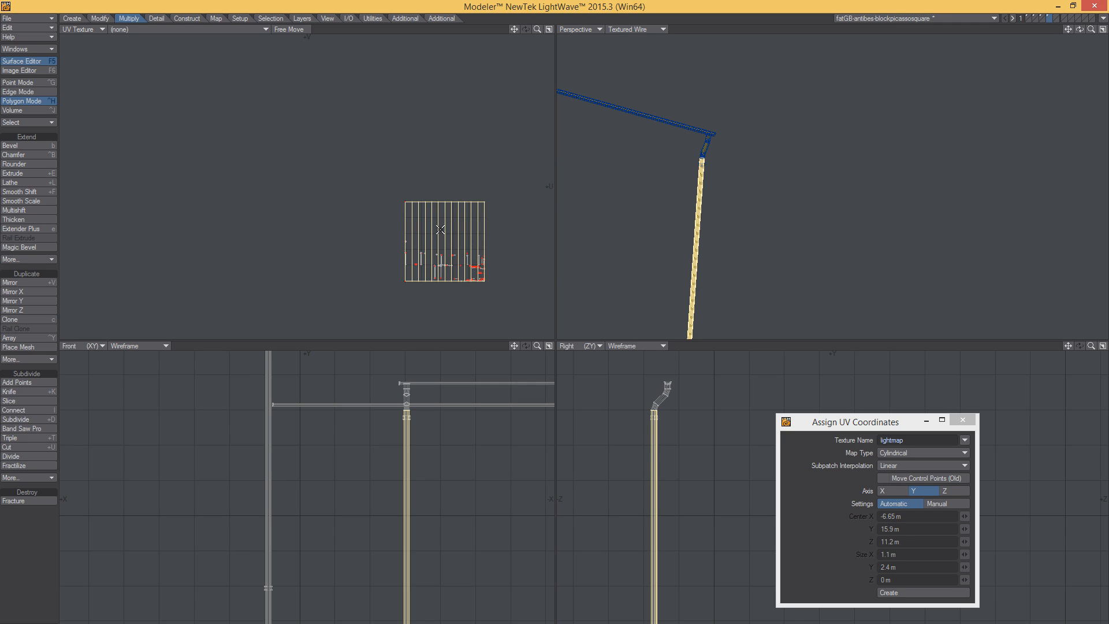
{"action": "left_click", "coordinate": [1031, 21]}
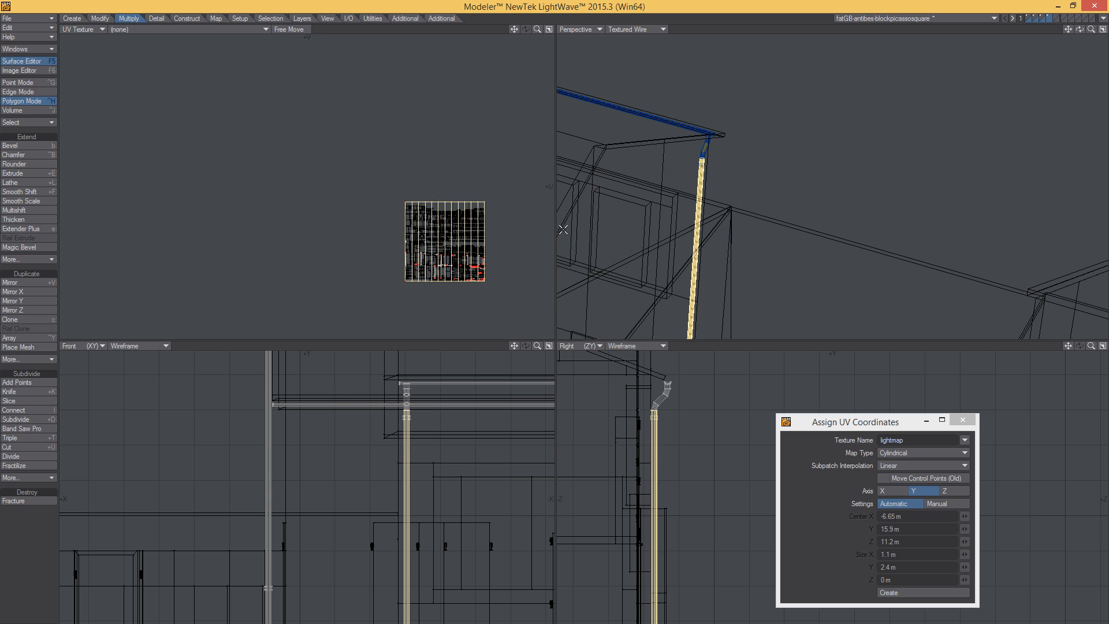
Stretch the straight pipe section's UV island down to a narrow upright strip and fit it into the empty space atop the lightmap layout.
{"action": "left_click_drag", "start_coordinate": [441, 230], "coordinate": [314, 289], "text": "ctrl+alt"}
{"action": "key", "text": "h"}
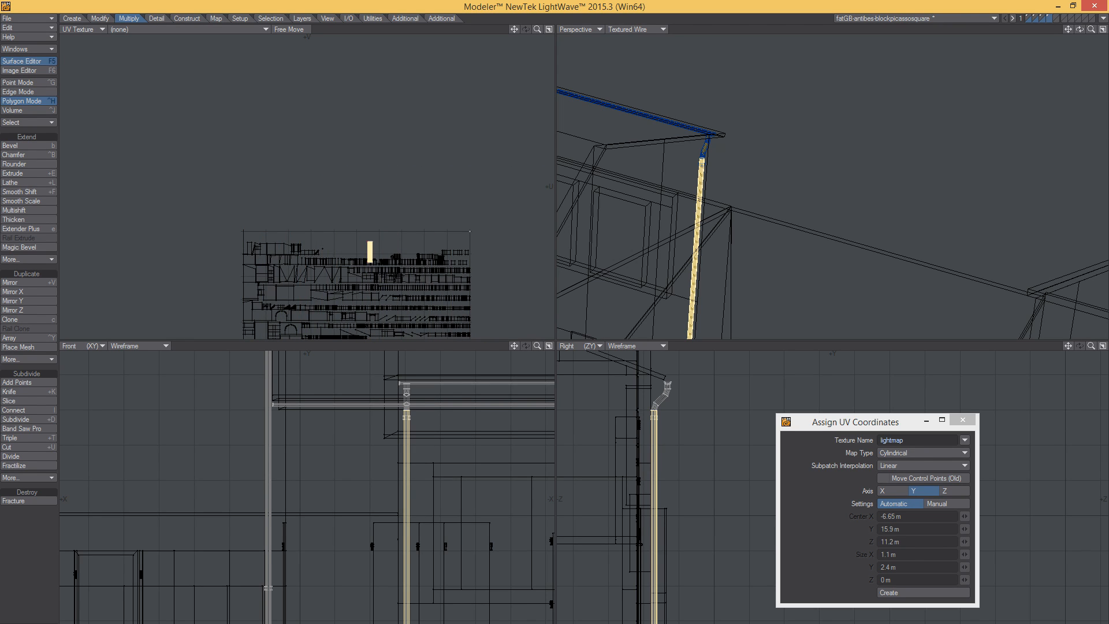
{"action": "left_click_drag", "start_coordinate": [370, 253], "coordinate": [191, 188]}
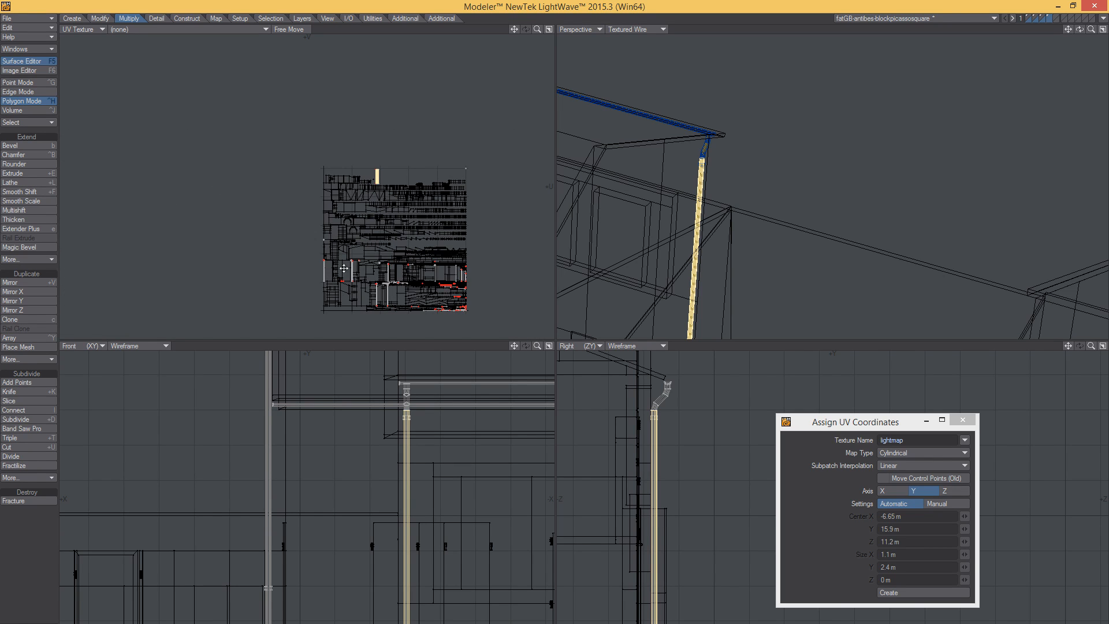
{"action": "mouse_move", "coordinate": [361, 175]}
{"action": "left_mouse_down", "text": "ctrl+alt"}
{"action": "mouse_move", "coordinate": [470, 185]}
{"action": "mouse_move", "coordinate": [419, 203]}
{"action": "mouse_move", "coordinate": [418, 194]}
{"action": "left_mouse_up", "text": "ctrl+alt"}
{"action": "mouse_move", "coordinate": [436, 194]}
{"action": "left_mouse_down"}
{"action": "mouse_move", "coordinate": [423, 195]}
{"action": "mouse_move", "coordinate": [453, 185]}
{"action": "left_mouse_up"}
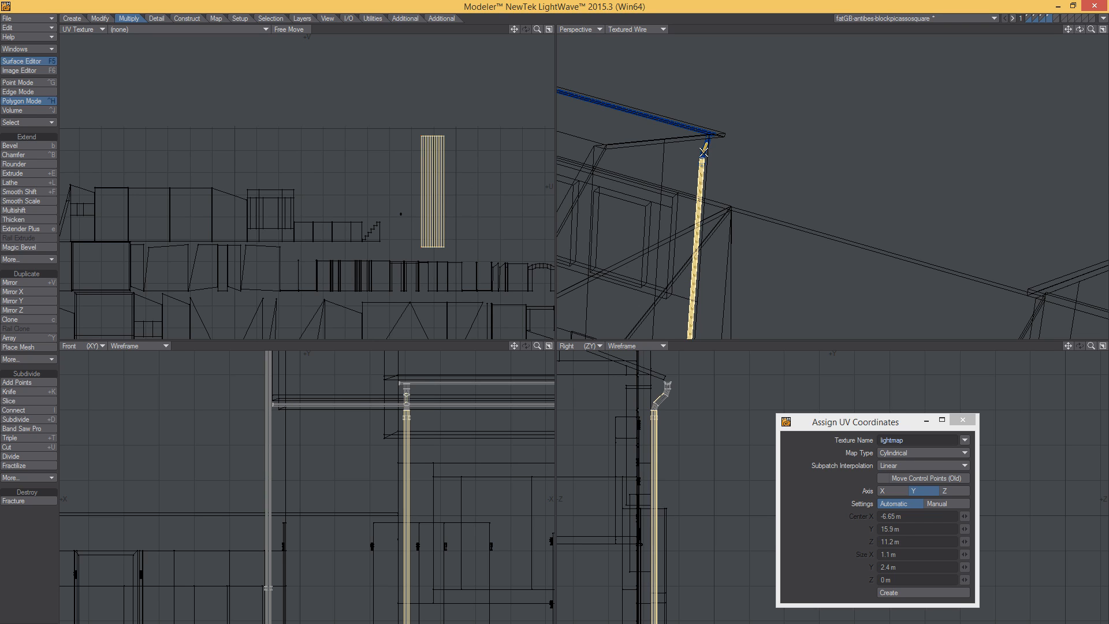
Drop the drainpipe selection and check its strip's placement in the lightmap layout and the bent joint at the gutter.
{"action": "left_click_drag", "start_coordinate": [703, 145], "coordinate": [708, 136]}
{"action": "key", "text": "slash"}
{"action": "mouse_move", "coordinate": [725, 171]}
{"action": "left_mouse_down", "text": "alt"}
{"action": "mouse_move", "coordinate": [677, 165]}
{"action": "mouse_move", "coordinate": [737, 178]}
{"action": "left_mouse_up", "text": "alt"}
{"action": "scroll", "coordinate": [692, 198], "scroll_direction": "down", "scroll_amount": 4}
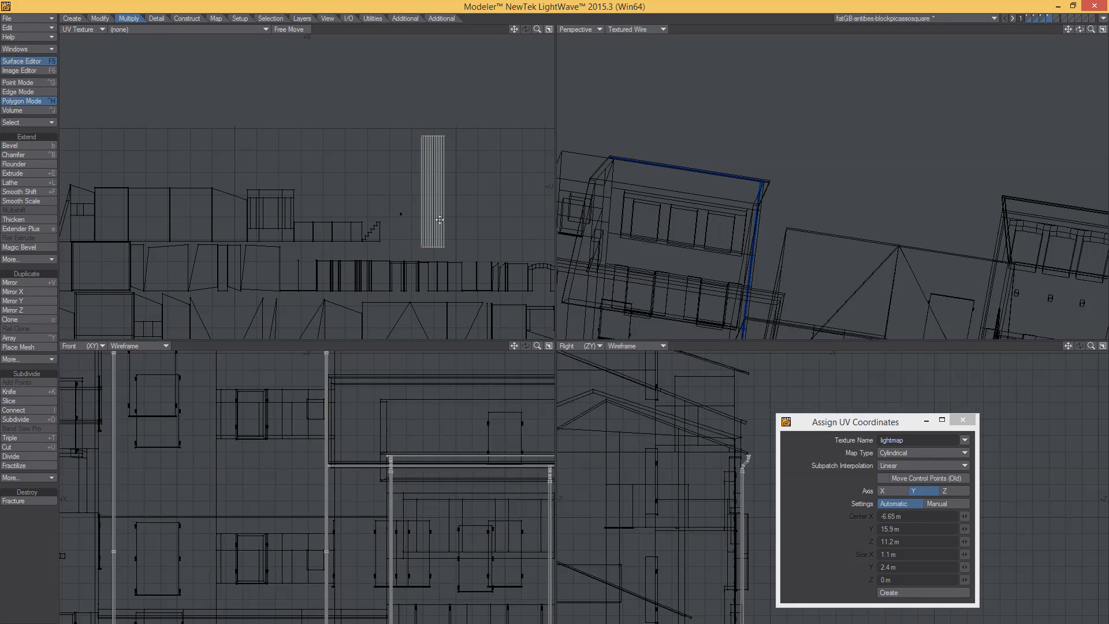
{"action": "left_click_drag", "start_coordinate": [446, 225], "coordinate": [355, 187], "text": "alt"}
{"action": "left_click_drag", "start_coordinate": [447, 203], "coordinate": [434, 93], "text": "alt"}
{"action": "scroll", "coordinate": [396, 164], "scroll_direction": "down", "scroll_amount": 6}
{"action": "left_click_drag", "start_coordinate": [756, 191], "coordinate": [871, 196], "text": "alt"}
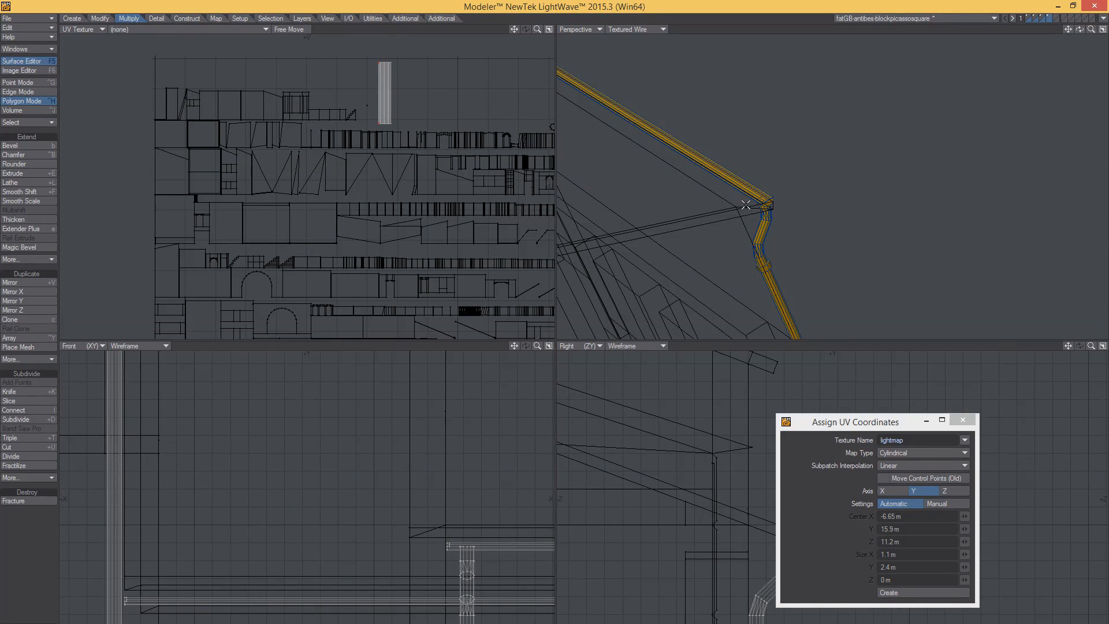
{"action": "scroll", "coordinate": [439, 158], "scroll_direction": "down", "scroll_amount": 7}
{"action": "left_click_drag", "start_coordinate": [449, 182], "coordinate": [426, 122], "text": "alt"}
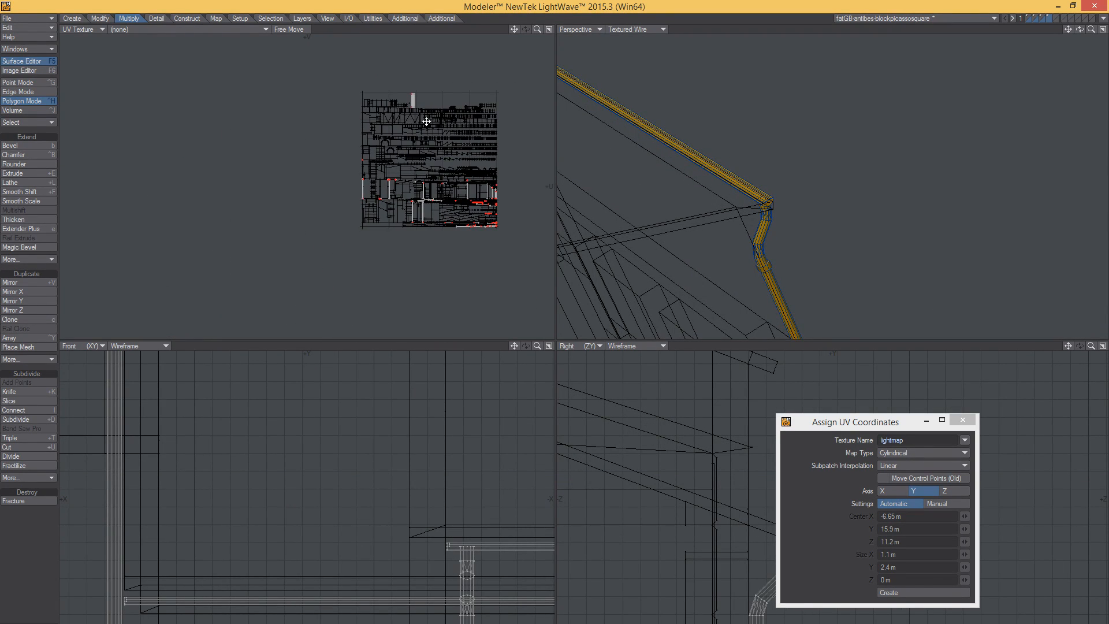
{"action": "left_click_drag", "start_coordinate": [784, 252], "coordinate": [761, 243], "text": "alt"}
{"action": "left_click_drag", "start_coordinate": [761, 243], "coordinate": [748, 185], "text": "ctrl+alt"}
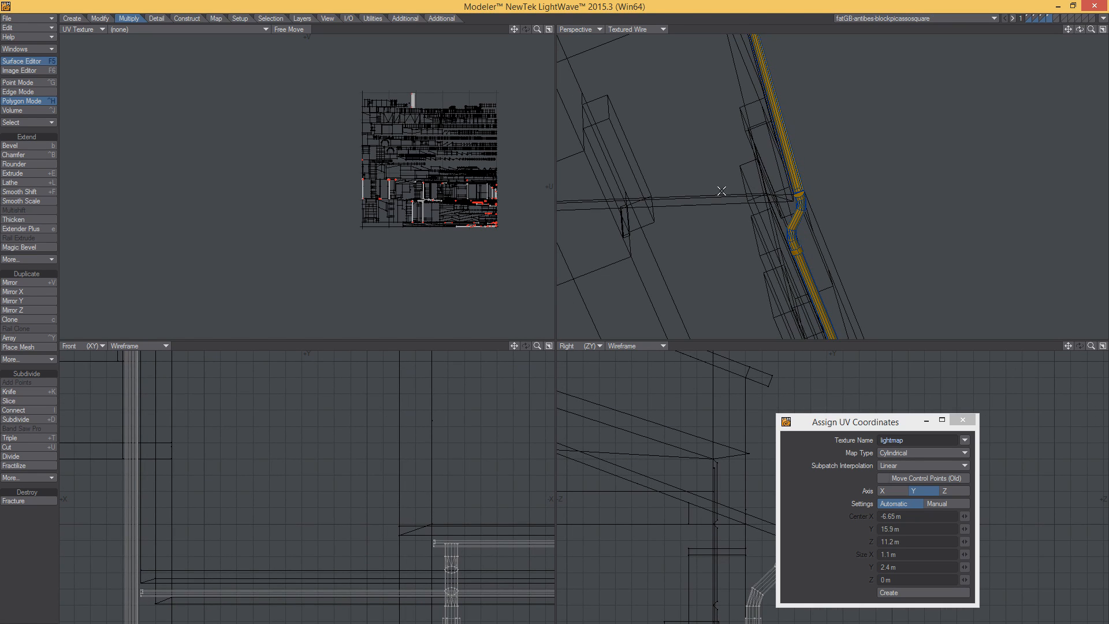
Save the block and export it as a Binary FBX201100 file, overwriting fatGB-antibes-blockpicassosquare.fbx.
{"action": "left_click", "coordinate": [23, 18]}
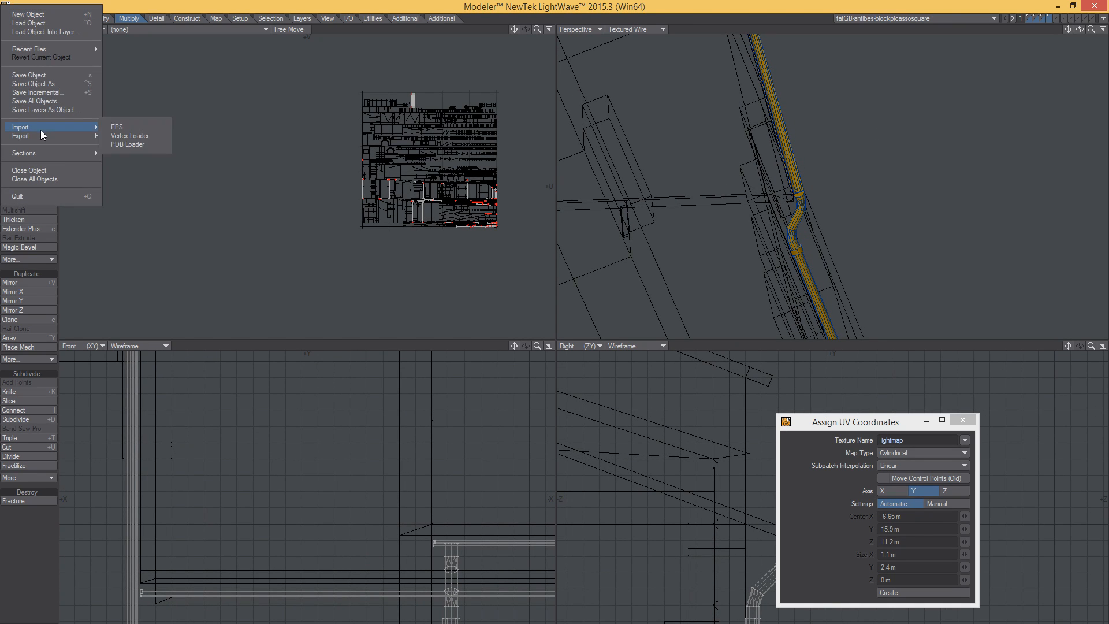
{"action": "mouse_move", "coordinate": [65, 135]}
{"action": "left_click", "coordinate": [126, 152]}
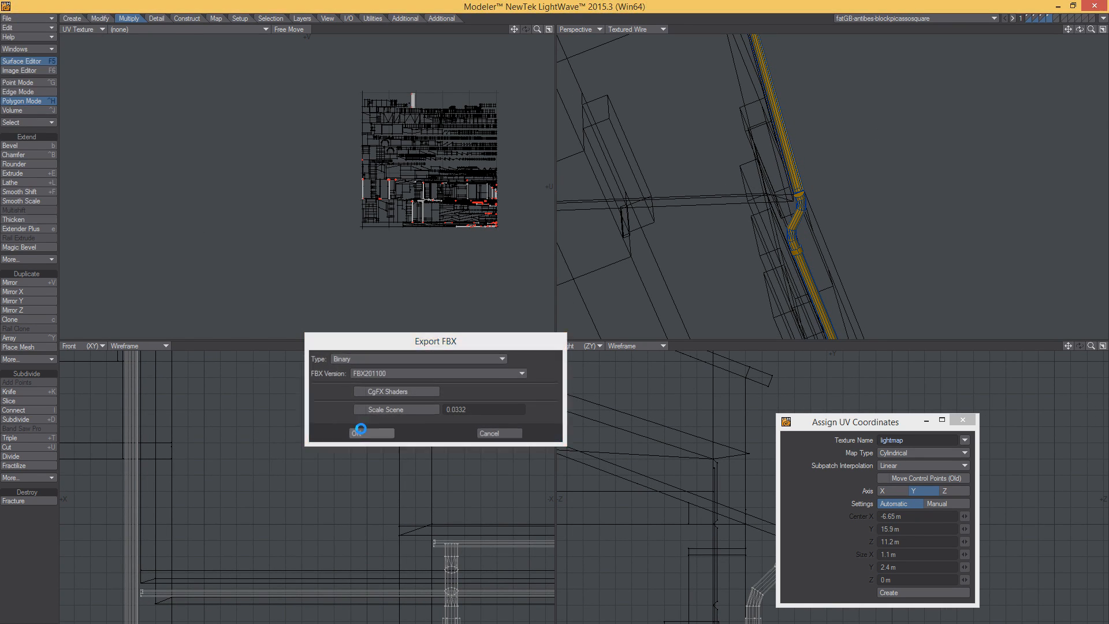
{"action": "left_click", "coordinate": [358, 426]}
{"action": "left_click", "coordinate": [457, 344]}
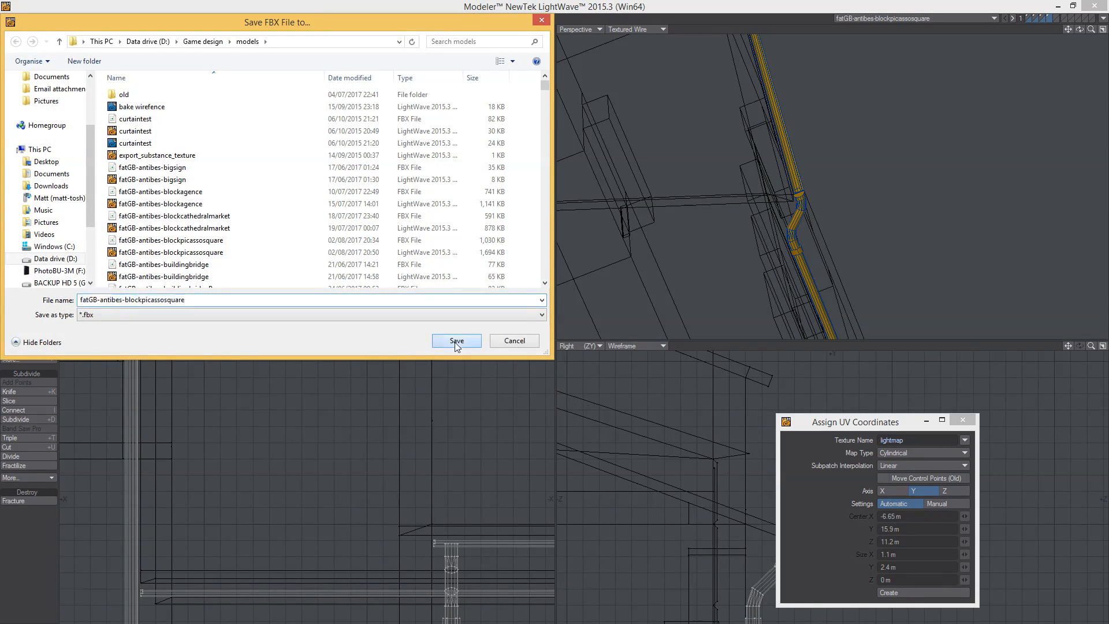
{"action": "left_click", "coordinate": [567, 383]}
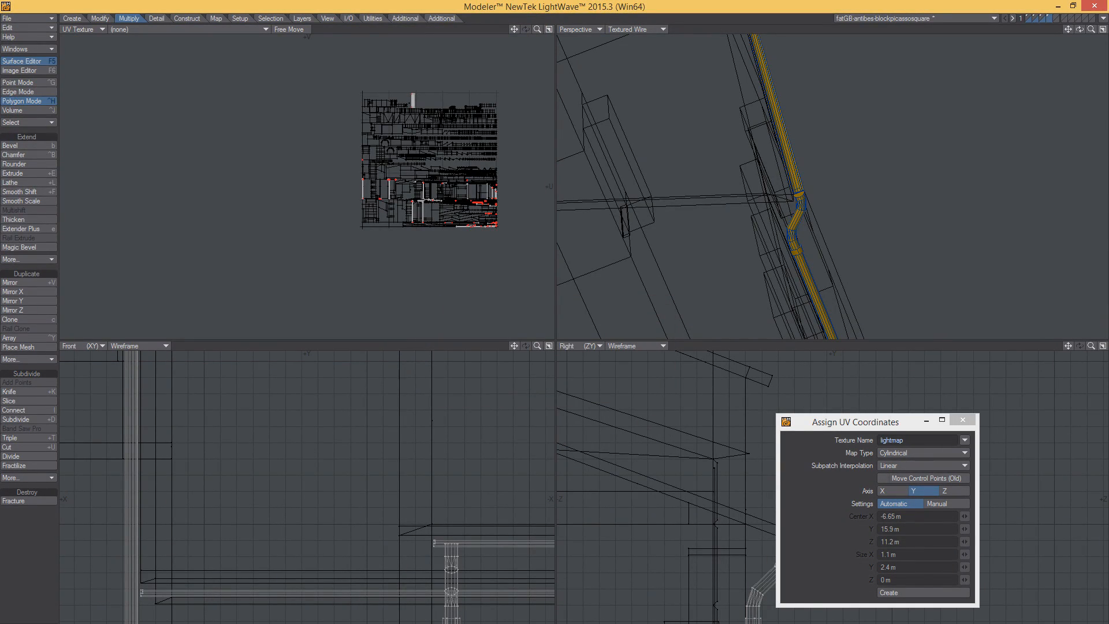
Switch to Unreal Editor, select the block mesh and inspect the stone ball and gate posts beside the stairs.
{"action": "key", "text": "alt+Tab"}
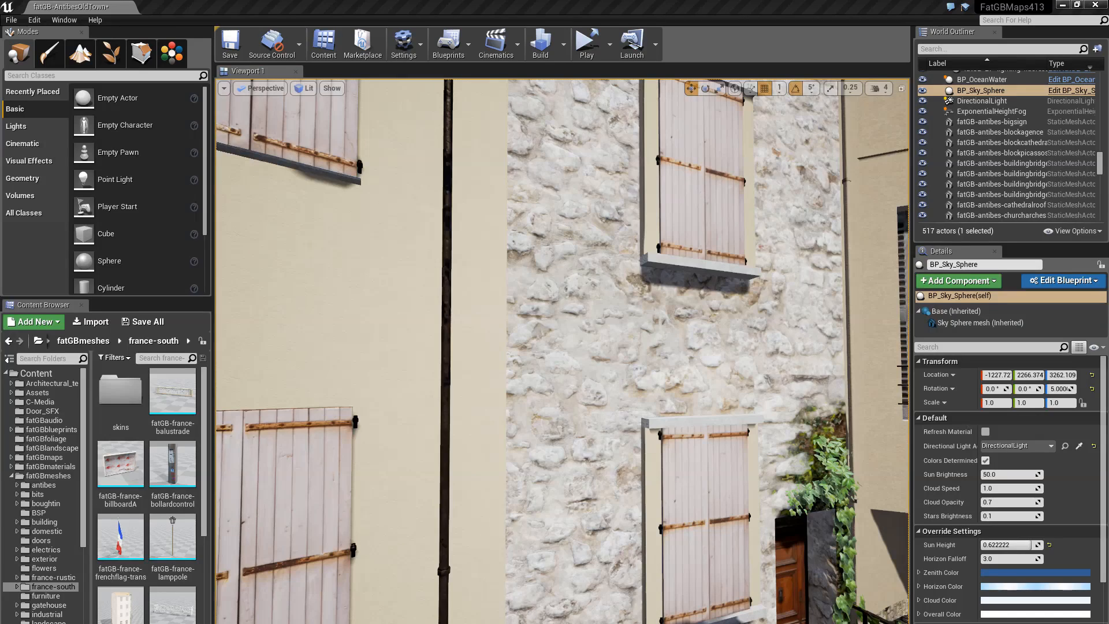
{"action": "left_click", "coordinate": [568, 383]}
{"action": "right_click_drag", "start_coordinate": [567, 382], "coordinate": [595, 537]}
{"action": "key", "text": "q"}
{"action": "key", "text": "w"}
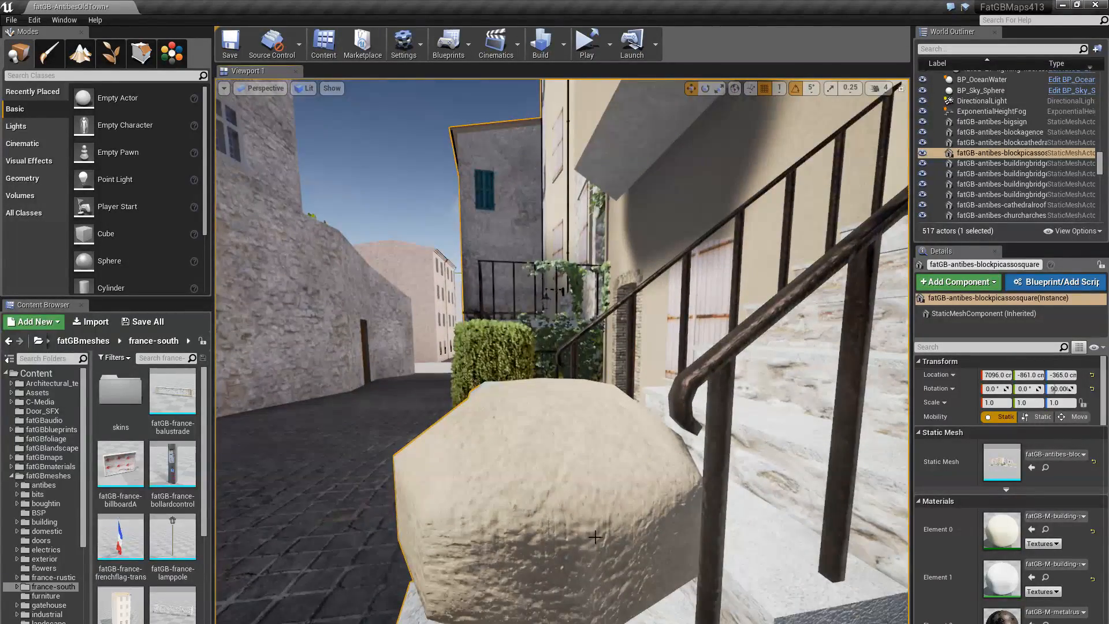
{"action": "right_click_drag", "start_coordinate": [520, 512], "coordinate": [593, 447]}
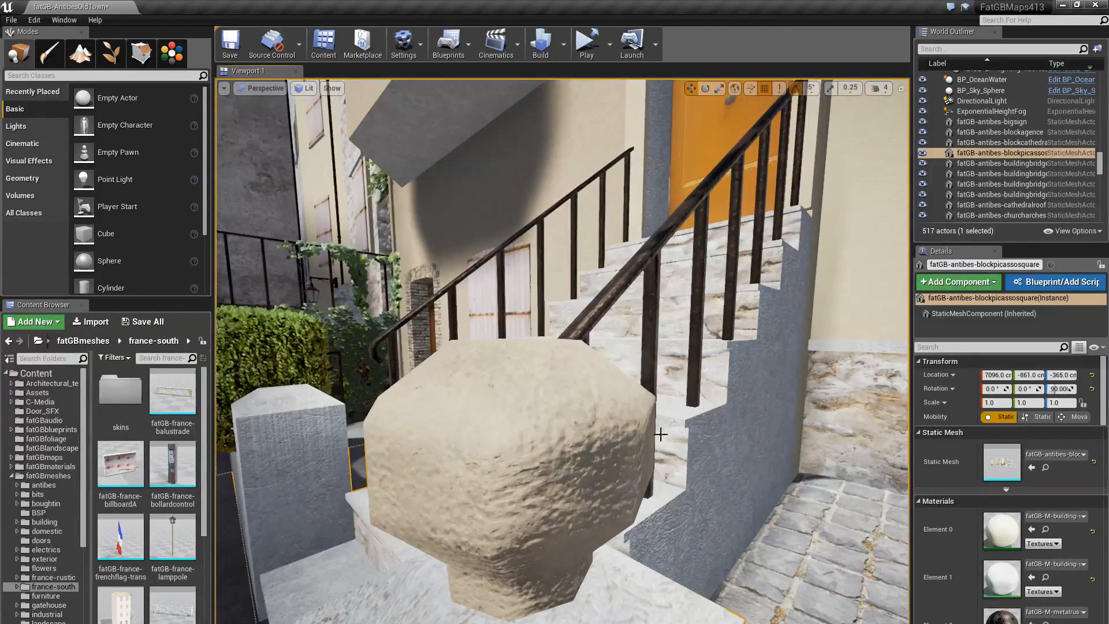
{"action": "right_click_drag", "start_coordinate": [525, 438], "coordinate": [525, 408]}
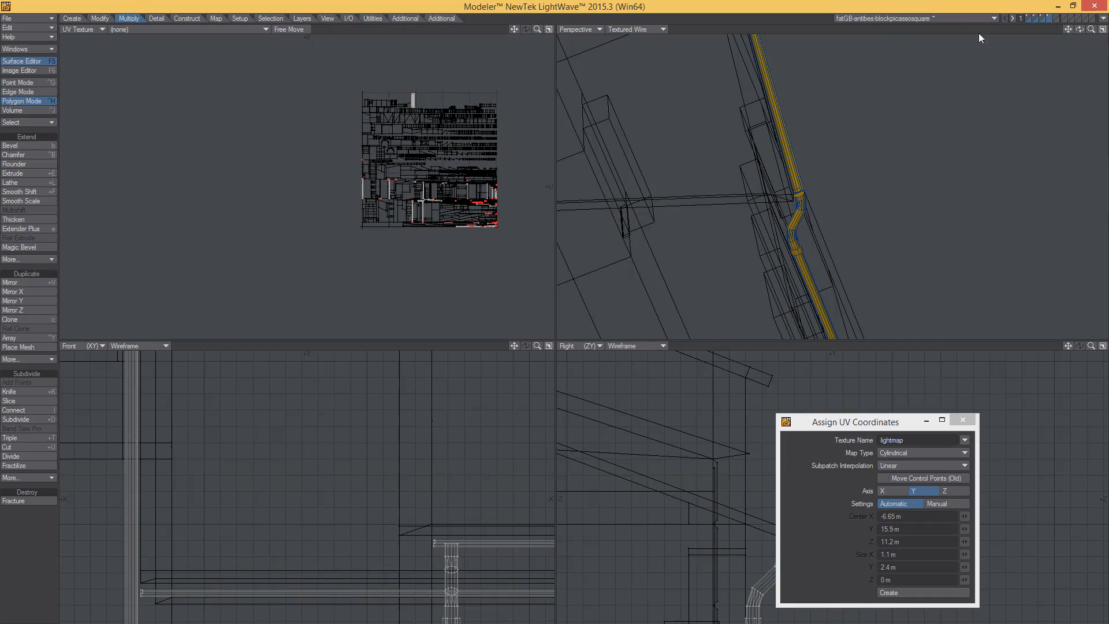
Switch back to LightWave Modeler, show the first layer with the textured buildings and examine the stone ball on its gate post.
{"action": "left_click", "coordinate": [1029, 16]}
{"action": "scroll", "coordinate": [472, 222], "scroll_direction": "down", "scroll_amount": 2}
{"action": "left_click_drag", "start_coordinate": [677, 251], "coordinate": [765, 156], "text": "alt+shift"}
{"action": "scroll", "coordinate": [761, 167], "scroll_direction": "down", "scroll_amount": 6}
{"action": "left_click_drag", "start_coordinate": [751, 201], "coordinate": [684, 197], "text": "alt"}
{"action": "scroll", "coordinate": [687, 208], "scroll_direction": "up", "scroll_amount": 4}
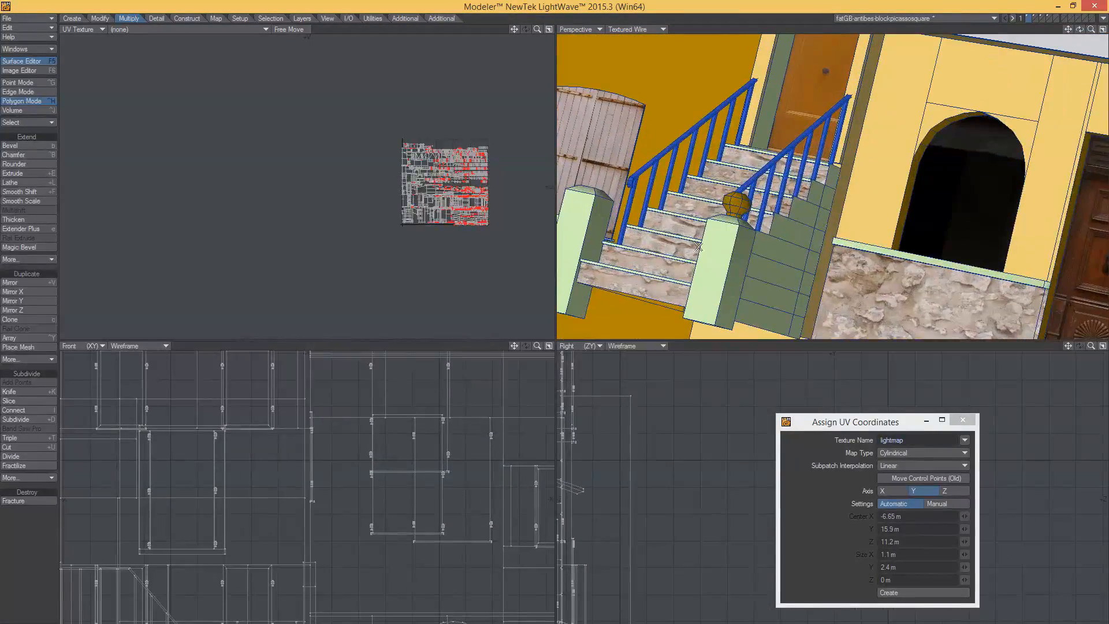
{"action": "left_click_drag", "start_coordinate": [717, 243], "coordinate": [715, 130], "text": "alt"}
{"action": "left_click_drag", "start_coordinate": [715, 130], "coordinate": [708, 242], "text": "alt"}
{"action": "scroll", "coordinate": [702, 254], "scroll_direction": "up", "scroll_amount": 3}
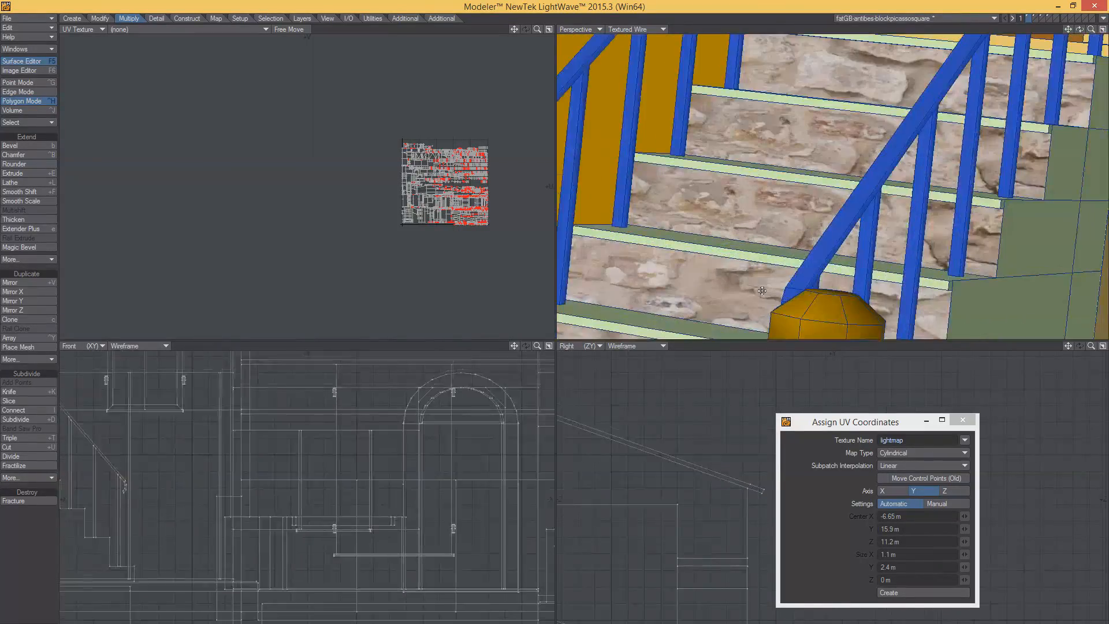
{"action": "left_click_drag", "start_coordinate": [687, 283], "coordinate": [724, 246], "text": "alt+shift"}
{"action": "scroll", "coordinate": [706, 193], "scroll_direction": "down", "scroll_amount": 5}
{"action": "scroll", "coordinate": [724, 246], "scroll_direction": "up", "scroll_amount": 3}
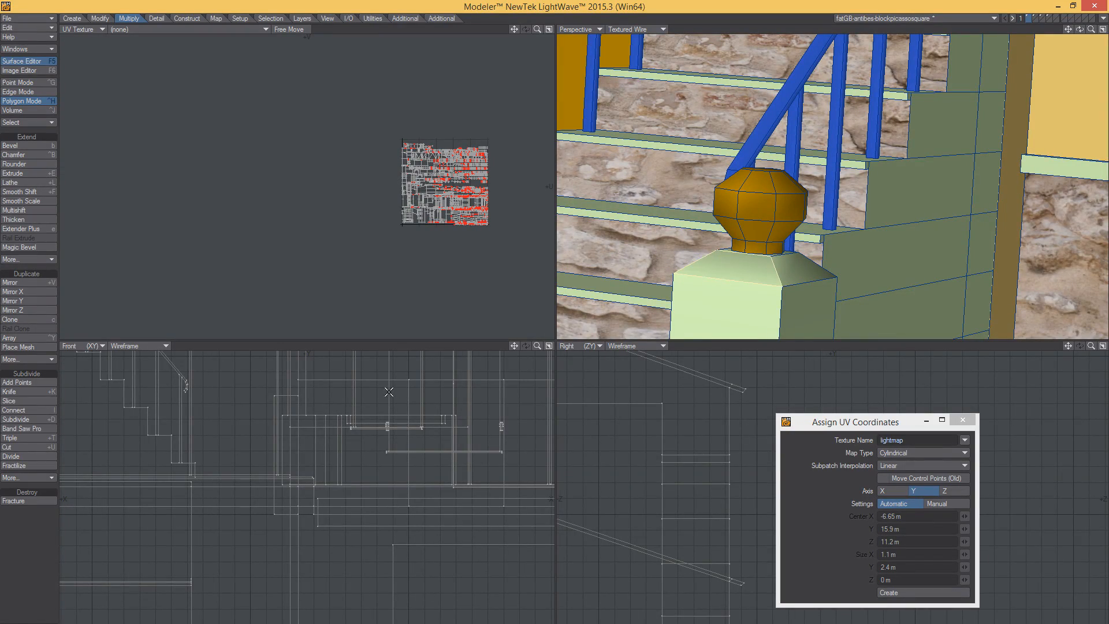
Select the sloped caps of the two gate posts, check them beside the stairs and drop the selection.
{"action": "scroll", "coordinate": [460, 462], "scroll_direction": "down", "scroll_amount": 10}
{"action": "scroll", "coordinate": [214, 418], "scroll_direction": "up", "scroll_amount": 3}
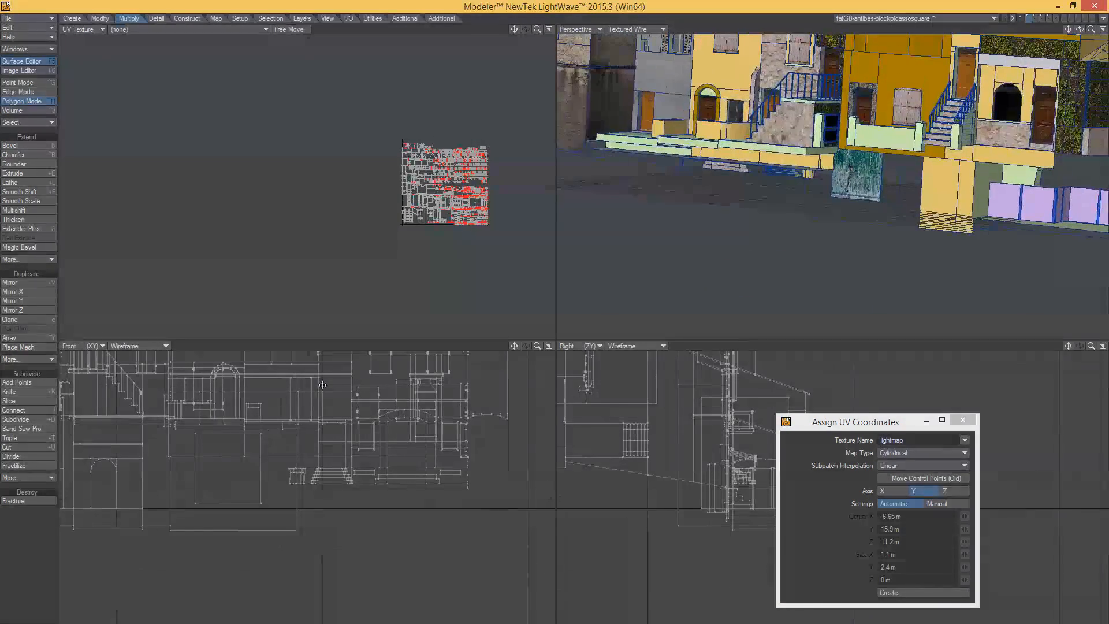
{"action": "left_click_drag", "start_coordinate": [675, 413], "coordinate": [816, 477], "text": "alt"}
{"action": "left_click_drag", "start_coordinate": [733, 470], "coordinate": [630, 454], "text": "alt"}
{"action": "scroll", "coordinate": [716, 466], "scroll_direction": "up", "scroll_amount": 7}
{"action": "left_click", "coordinate": [642, 449]}
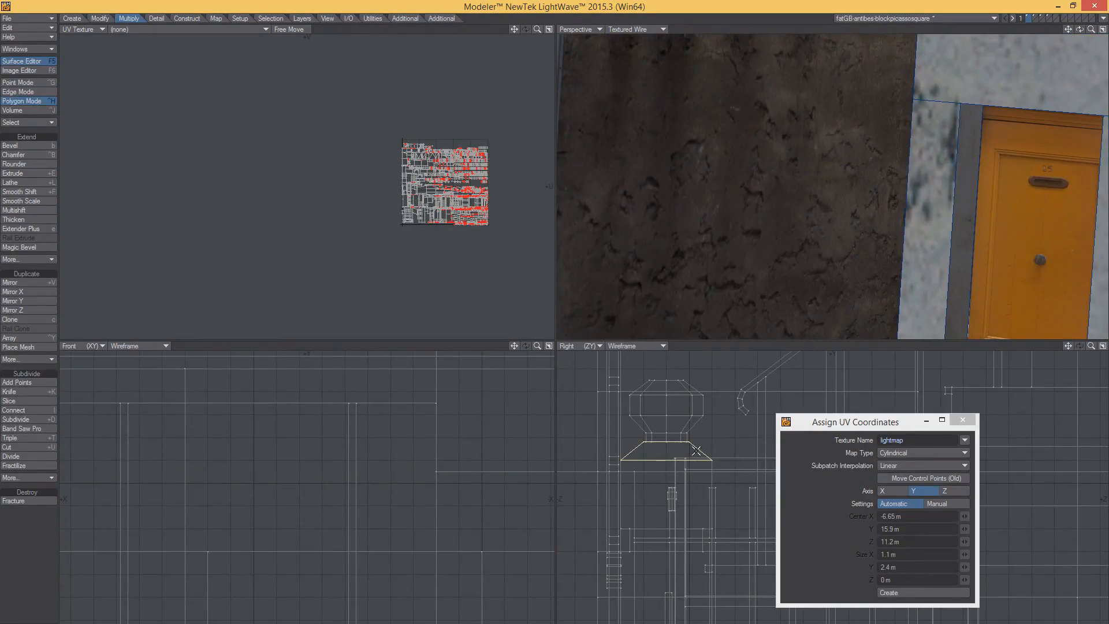
{"action": "scroll", "coordinate": [894, 260], "scroll_direction": "down", "scroll_amount": 8}
{"action": "left_click_drag", "start_coordinate": [878, 263], "coordinate": [641, 283], "text": "alt+shift"}
{"action": "left_click_drag", "start_coordinate": [756, 277], "coordinate": [708, 241], "text": "ctrl+alt"}
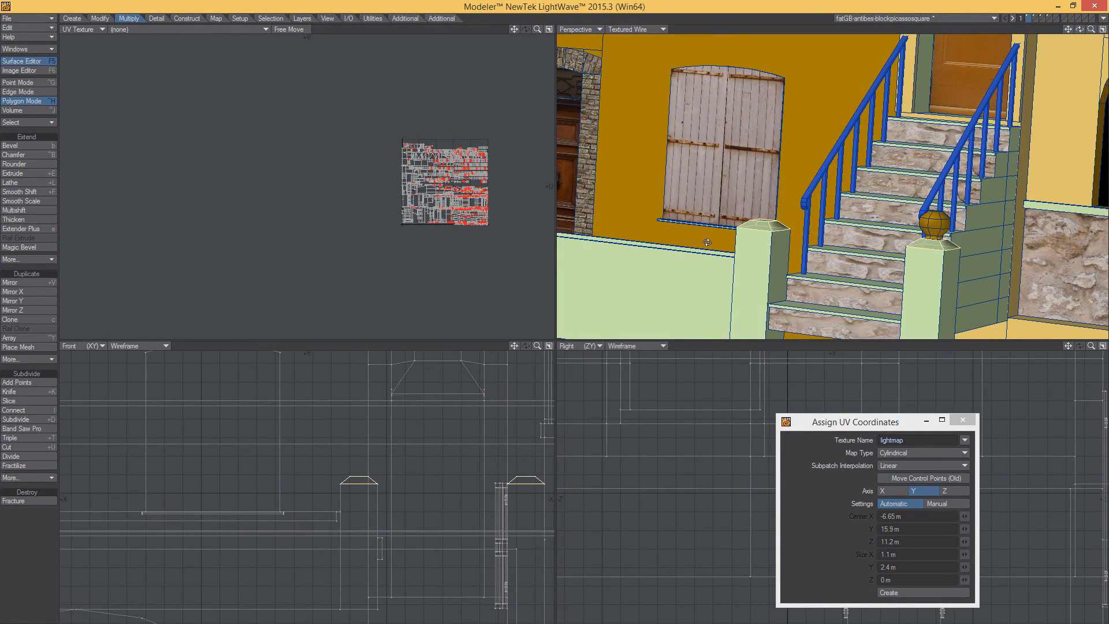
{"action": "key", "text": "slash"}
{"action": "scroll", "coordinate": [761, 226], "scroll_direction": "up", "scroll_amount": 3}
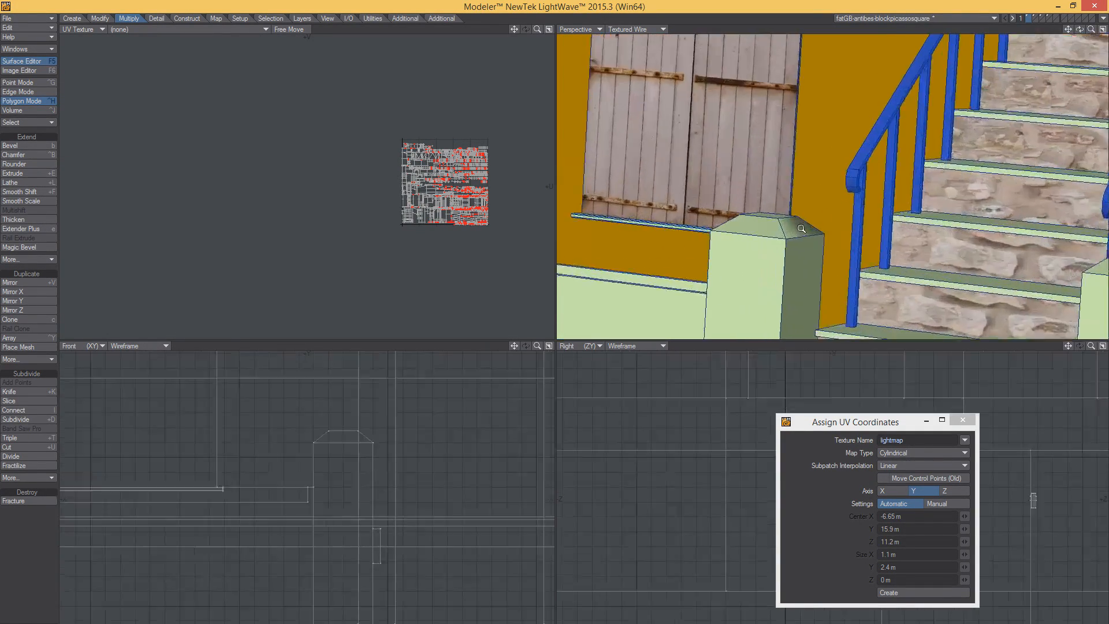
{"action": "scroll", "coordinate": [780, 234], "scroll_direction": "down", "scroll_amount": 2}
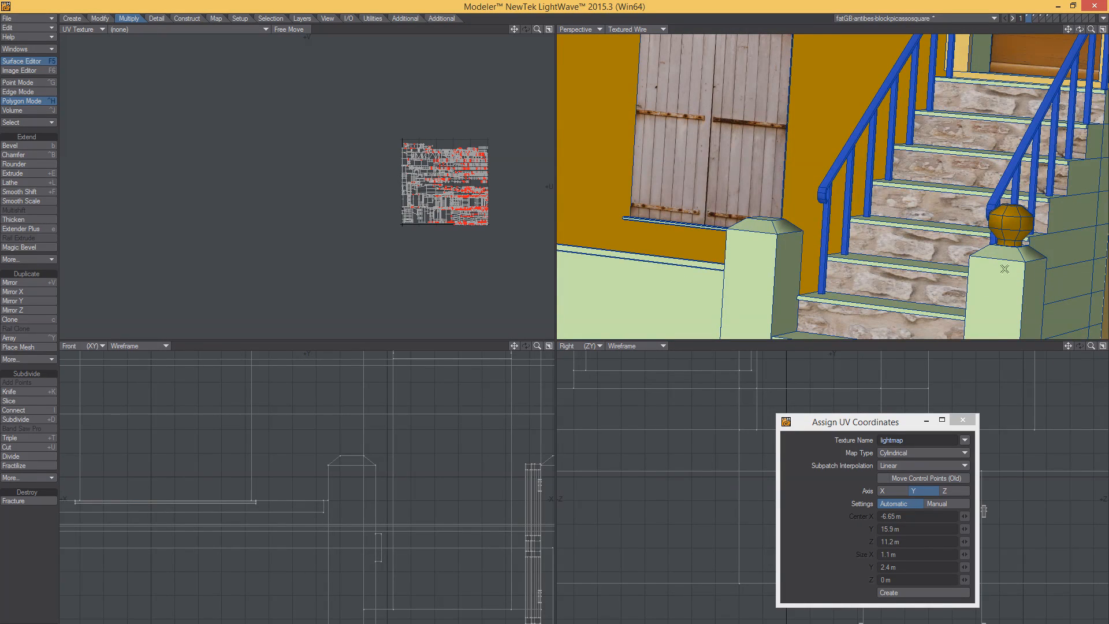
Save the block again and re-export it as FBX over the existing fatGB-antibes-blockpicassosquare.fbx.
{"action": "left_click", "coordinate": [32, 19]}
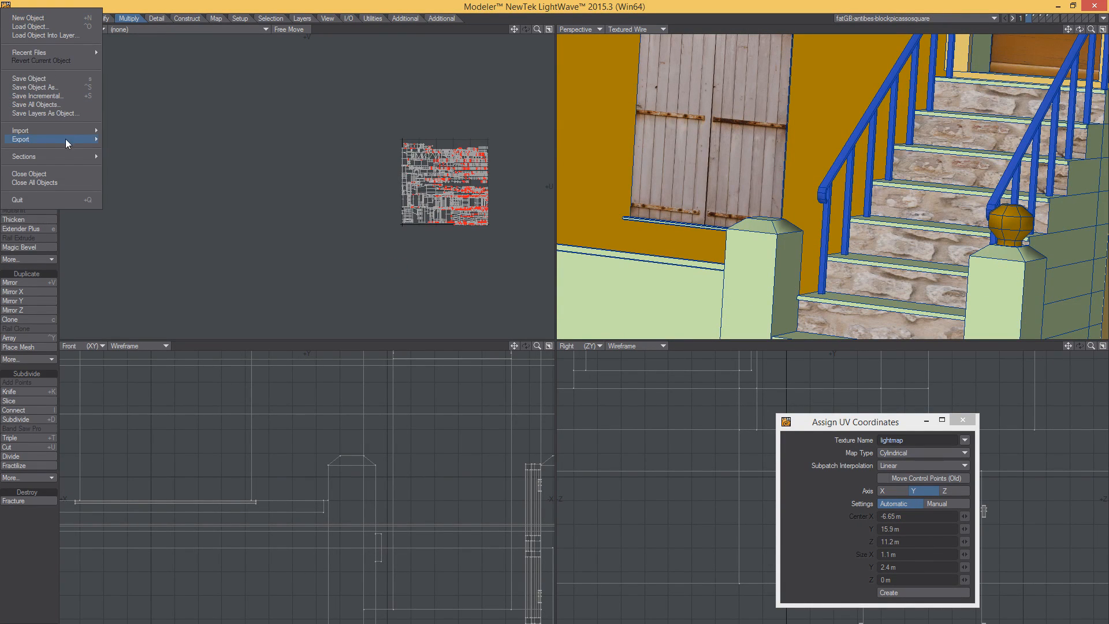
{"action": "mouse_move", "coordinate": [64, 139]}
{"action": "left_click", "coordinate": [144, 159]}
{"action": "left_click", "coordinate": [364, 431]}
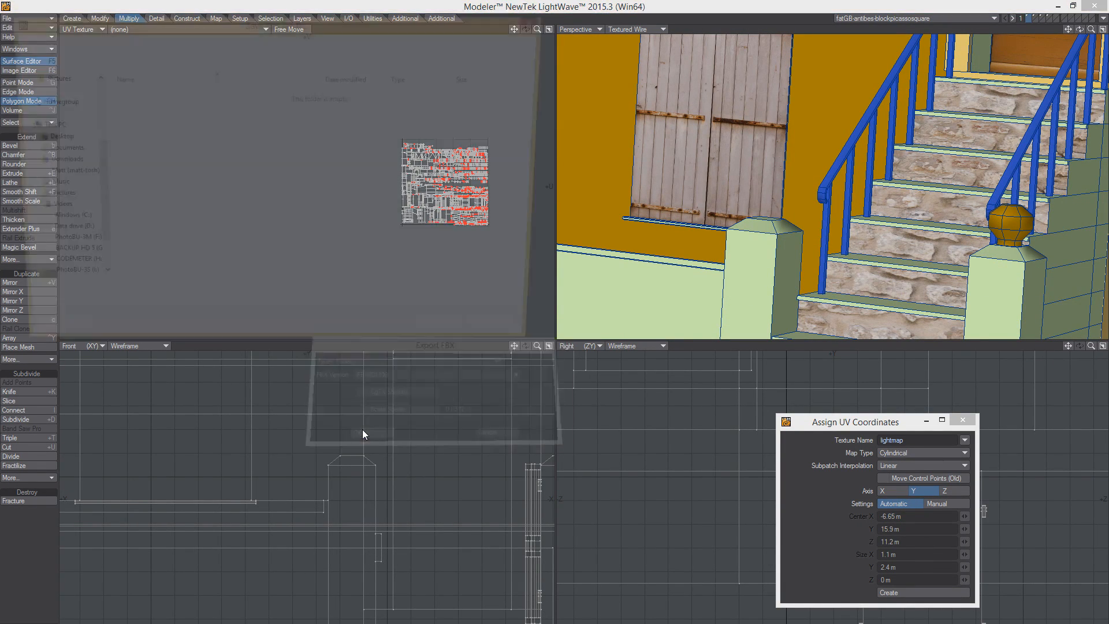
{"action": "left_click", "coordinate": [456, 341]}
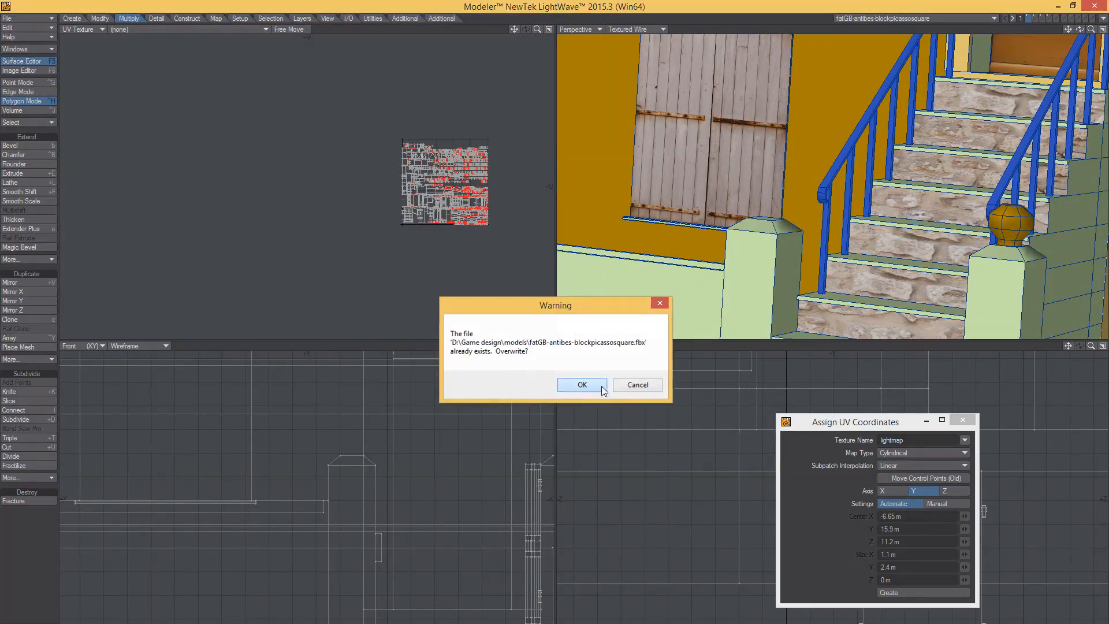
{"action": "left_click", "coordinate": [588, 386]}
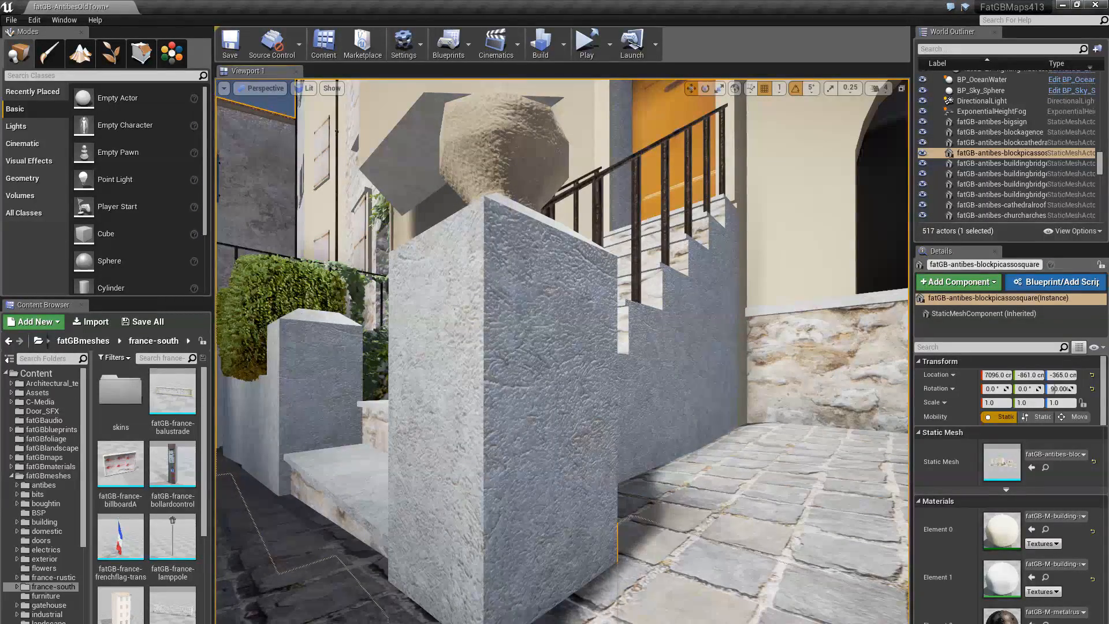
Check the stone ball and post caps in Unreal Editor and build the level.
{"action": "right_click_drag", "start_coordinate": [683, 377], "coordinate": [569, 409]}
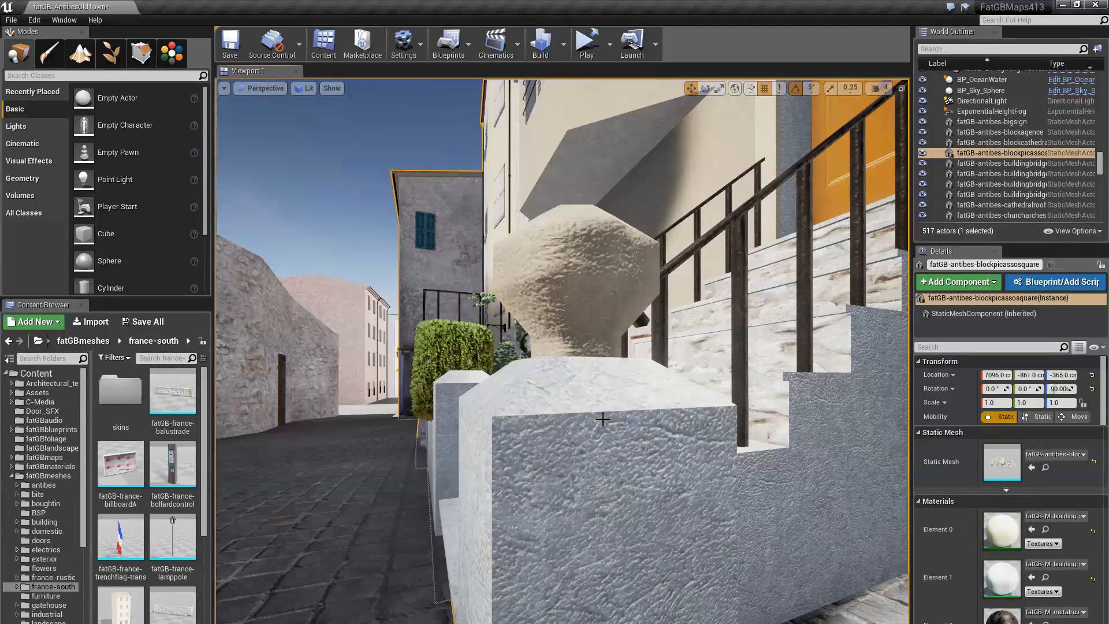
{"action": "right_click_drag", "start_coordinate": [564, 423], "coordinate": [528, 426]}
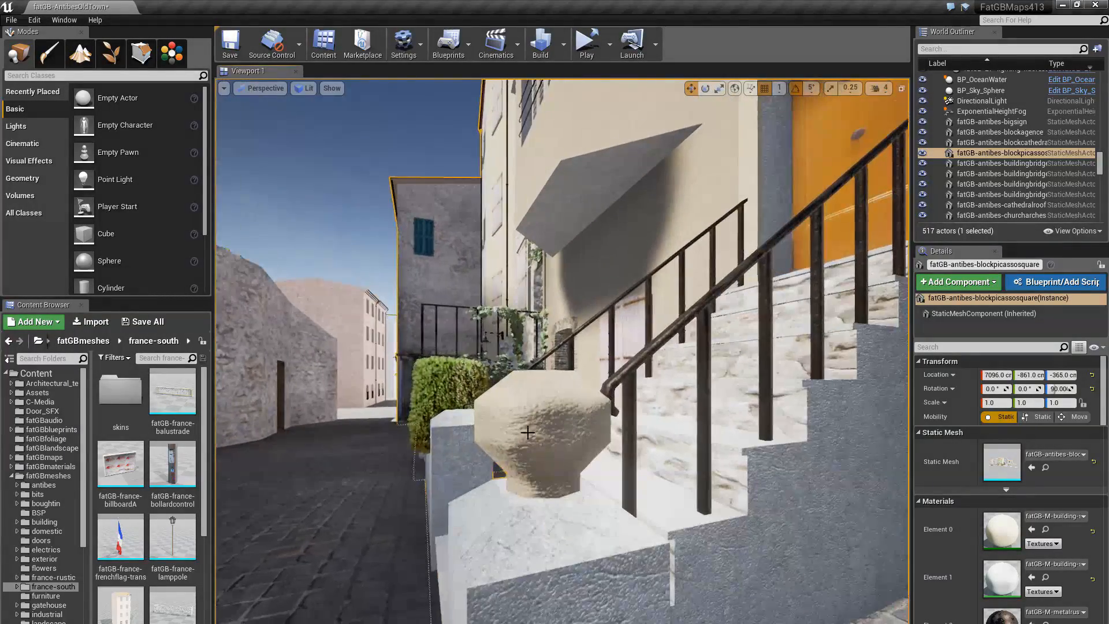
{"action": "left_click", "coordinate": [541, 44]}
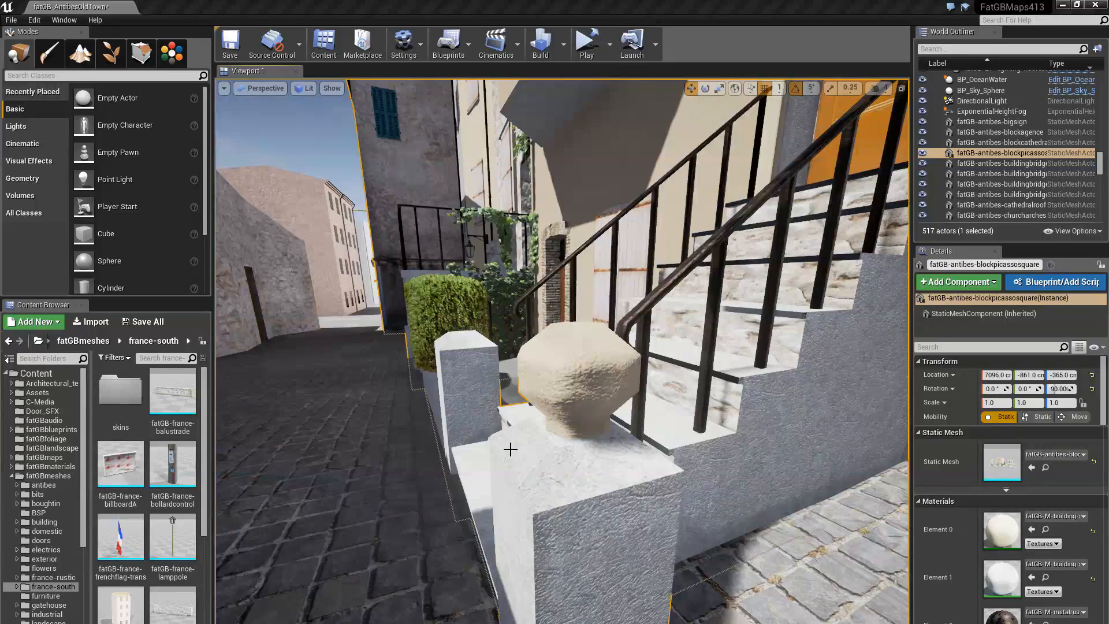
Inspect the lighting and shadows on the stone ball, gate posts, arched opening, ivy-covered wall and stair facade.
{"action": "right_click_drag", "start_coordinate": [510, 449], "coordinate": [536, 435]}
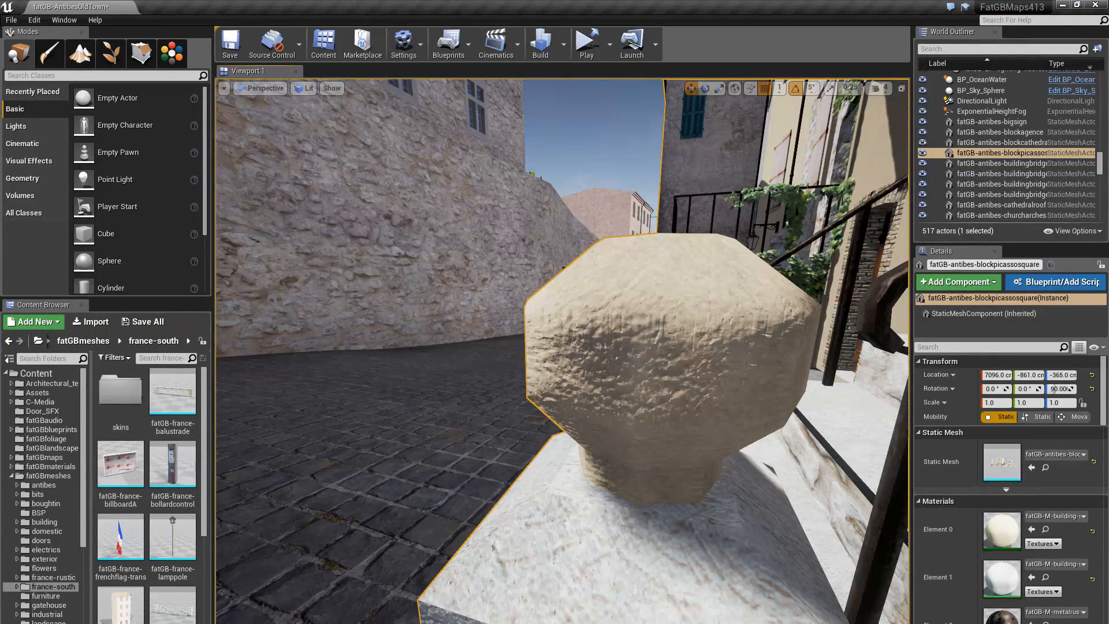
{"action": "left_click_drag", "start_coordinate": [605, 328], "coordinate": [603, 369]}
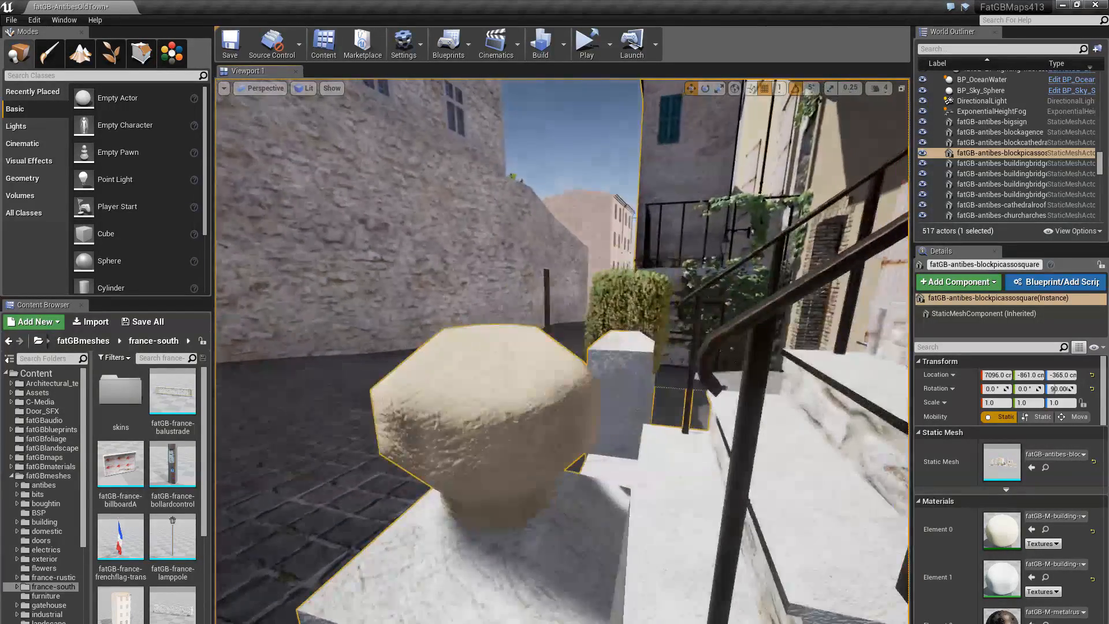
{"action": "right_click_drag", "start_coordinate": [603, 369], "coordinate": [528, 394]}
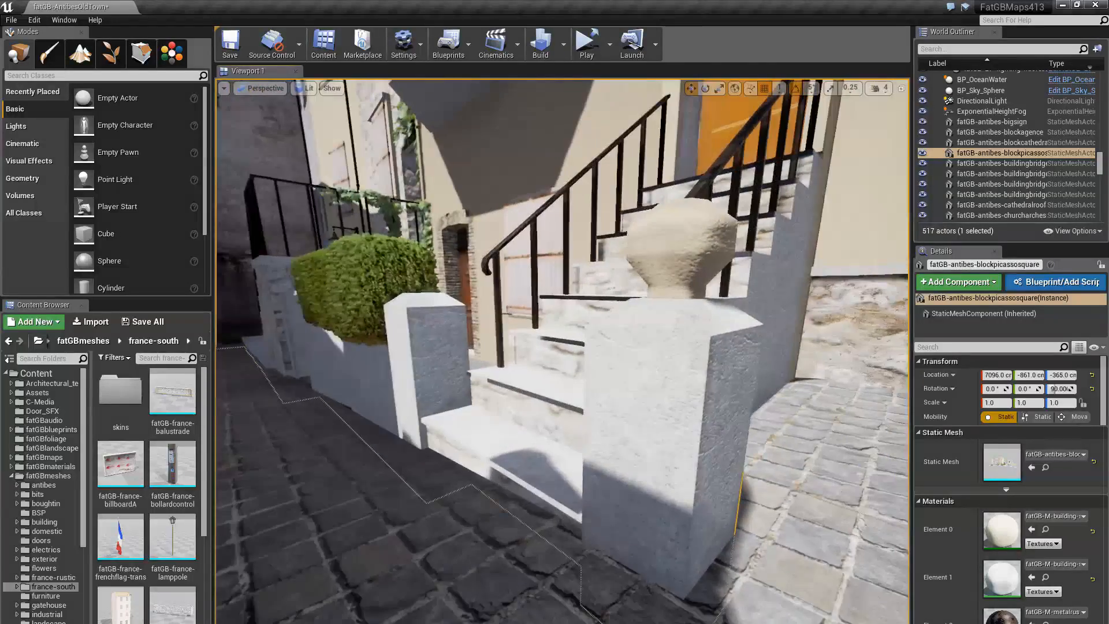
{"action": "key", "text": "w"}
{"action": "right_click_drag", "start_coordinate": [563, 352], "coordinate": [532, 260]}
{"action": "key", "text": "s"}
{"action": "key", "text": "w"}
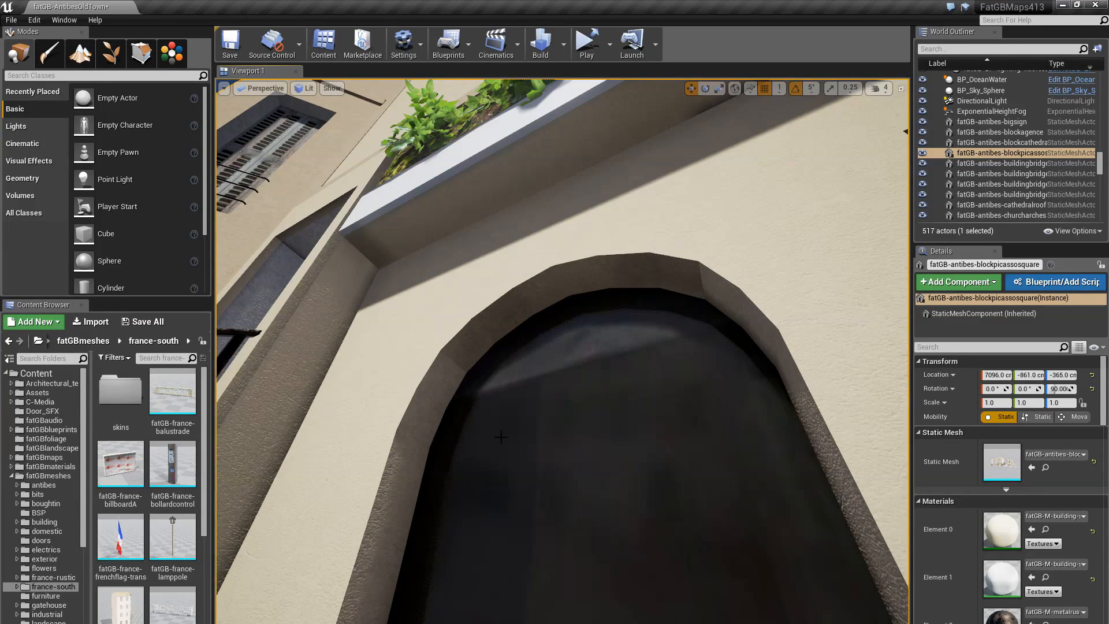
{"action": "right_click_drag", "start_coordinate": [501, 437], "coordinate": [436, 461]}
{"action": "middle_click_drag", "start_coordinate": [436, 461], "coordinate": [504, 479]}
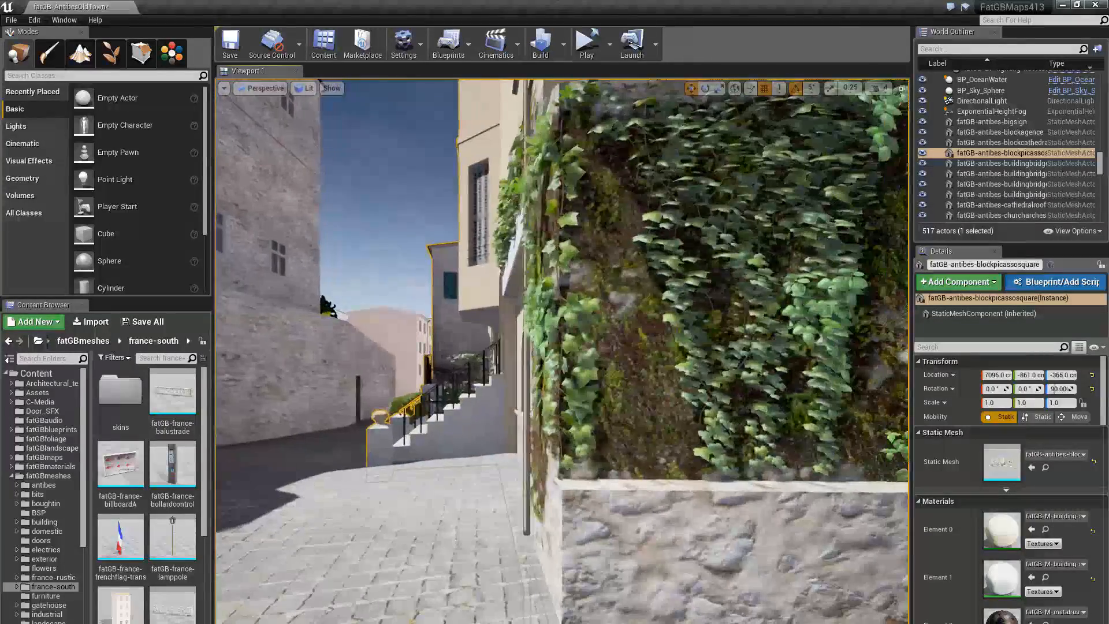
{"action": "mouse_move", "coordinate": [504, 479]}
{"action": "right_mouse_down"}
{"action": "mouse_move", "coordinate": [537, 477]}
{"action": "mouse_move", "coordinate": [525, 474]}
{"action": "right_mouse_up"}
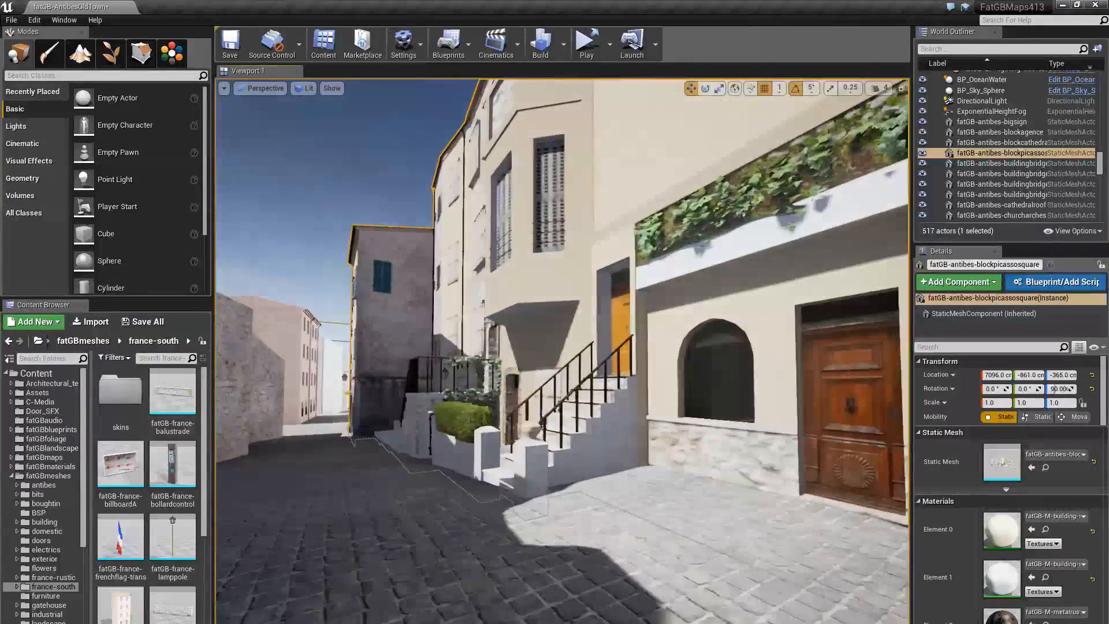